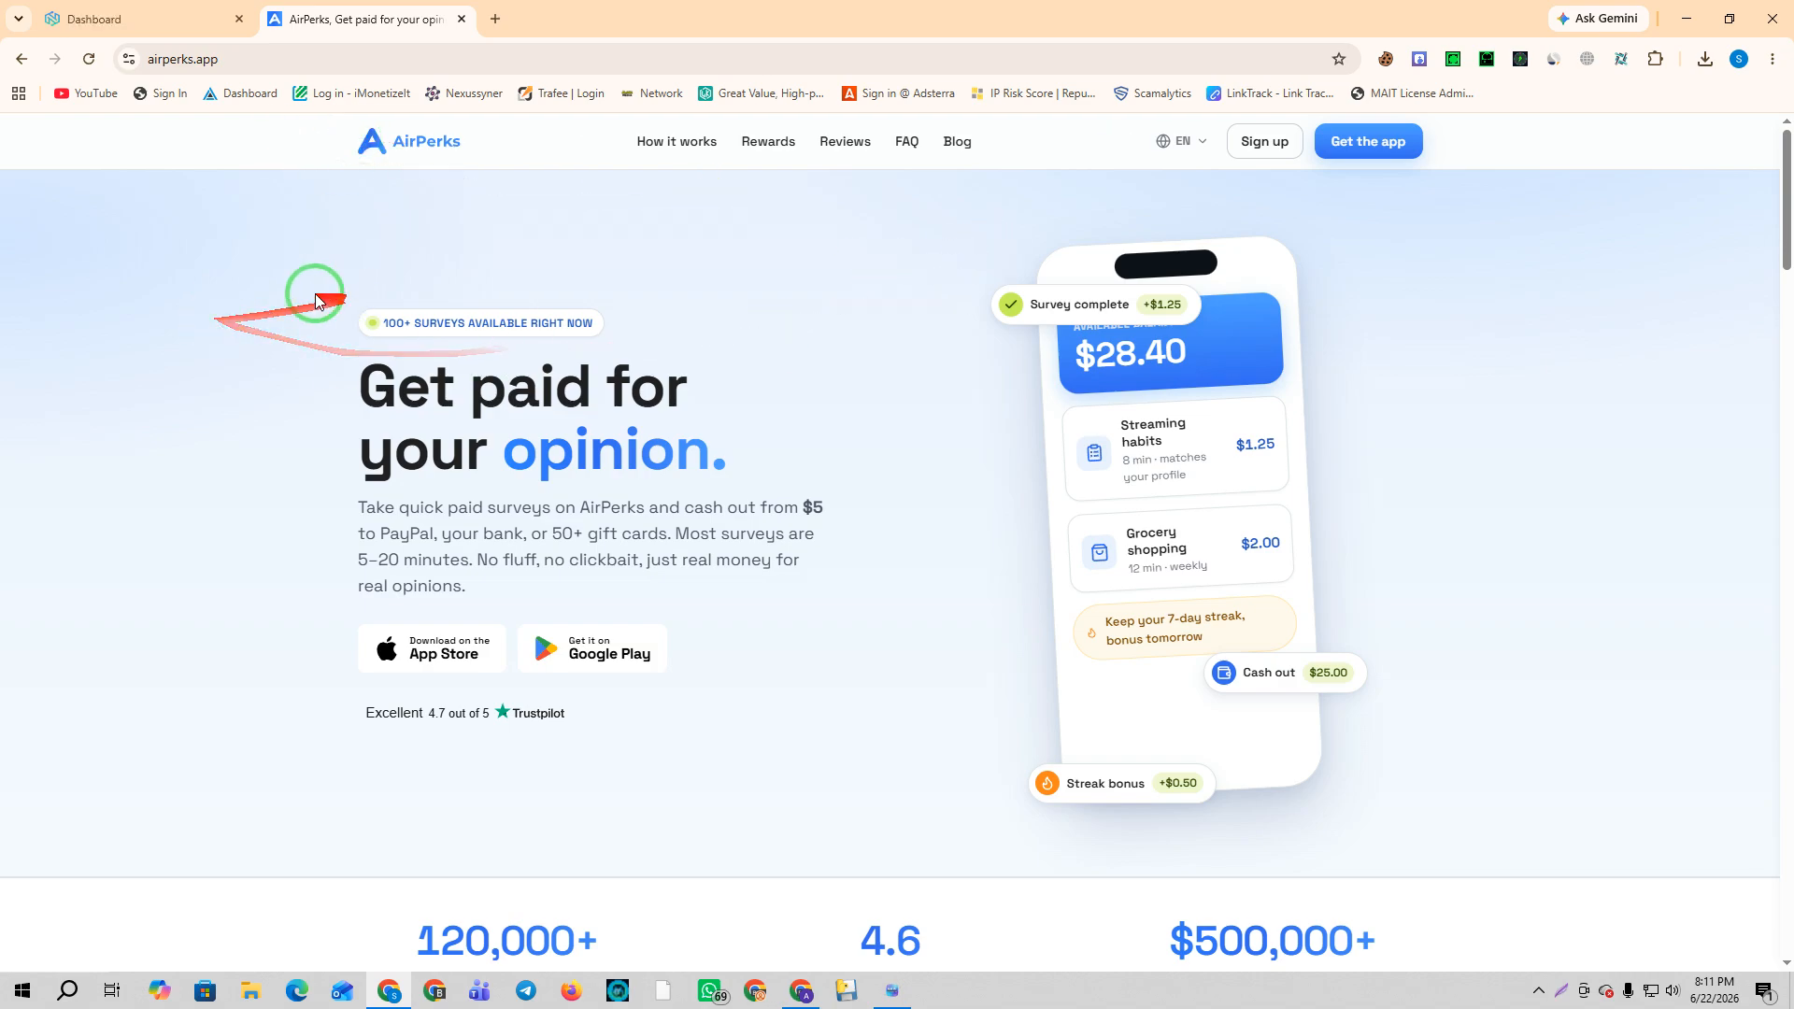
Examine the AirPerks homepage's user statistics, first payout steps and reward options.
scroll(921, 388, "down", 4)
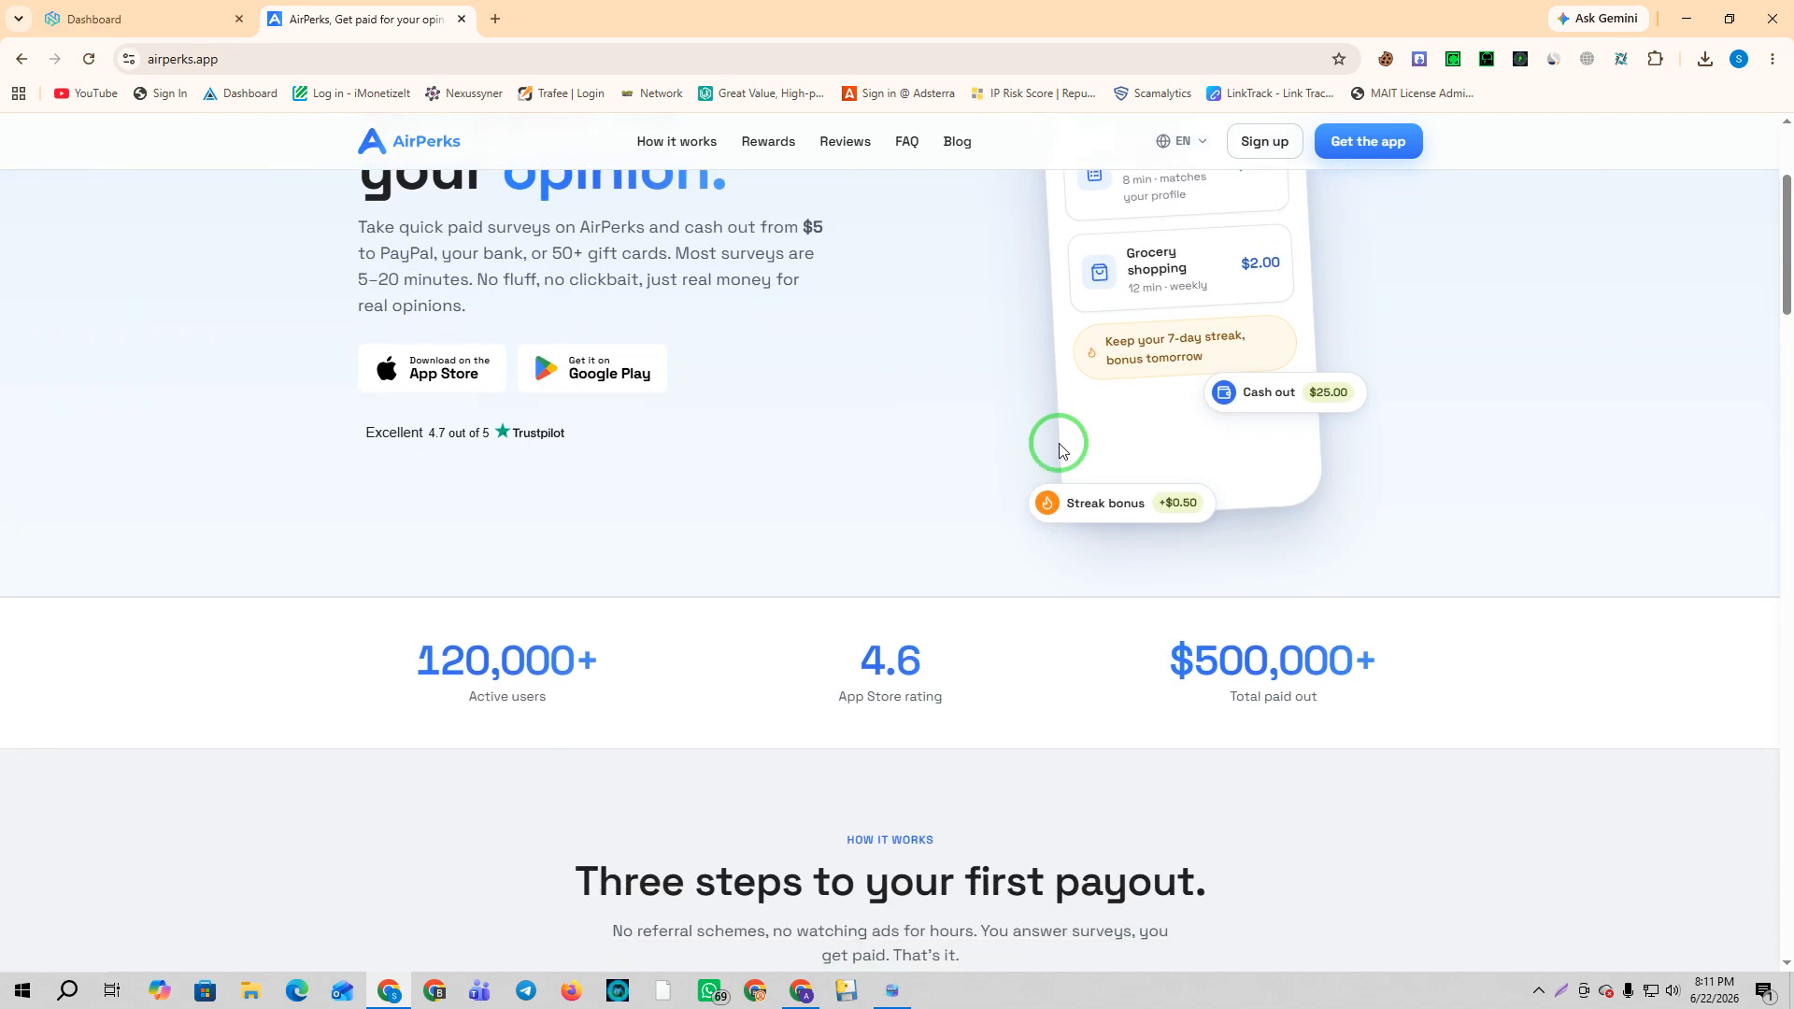
left_click_drag(649, 560, 416, 562)
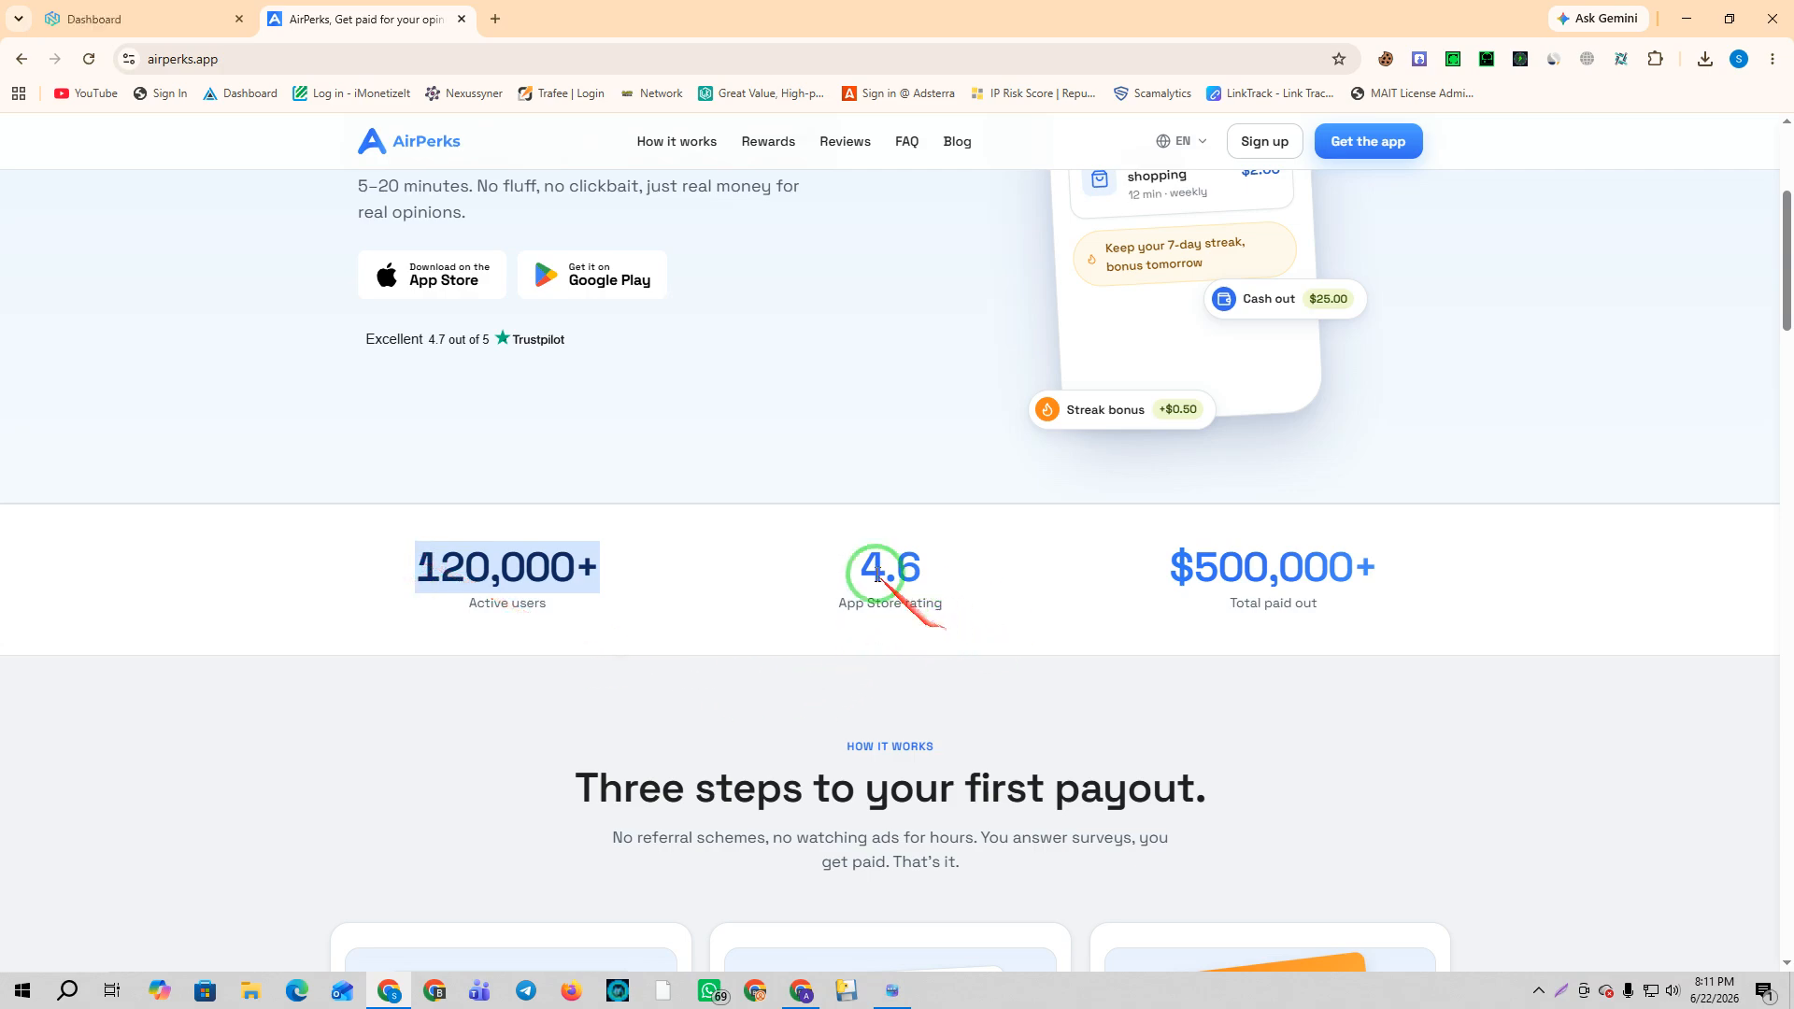
left_click_drag(930, 565, 871, 577)
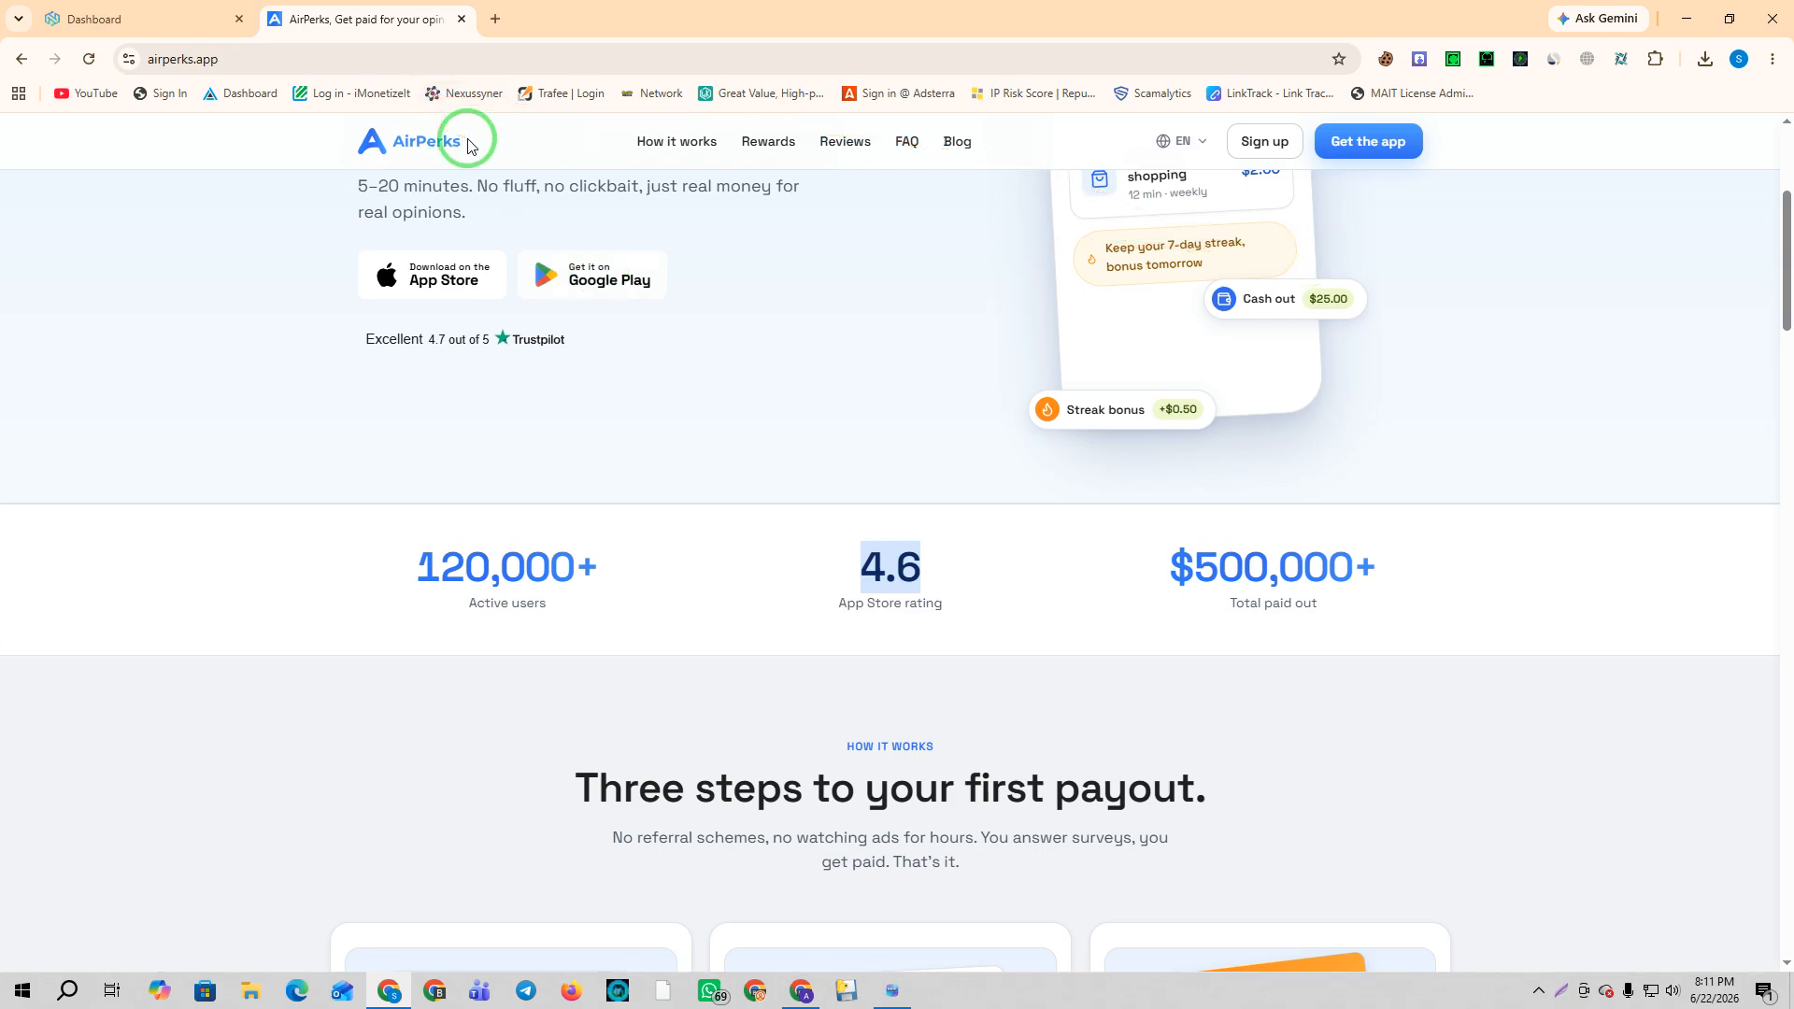
left_click_drag(1342, 603, 1224, 602)
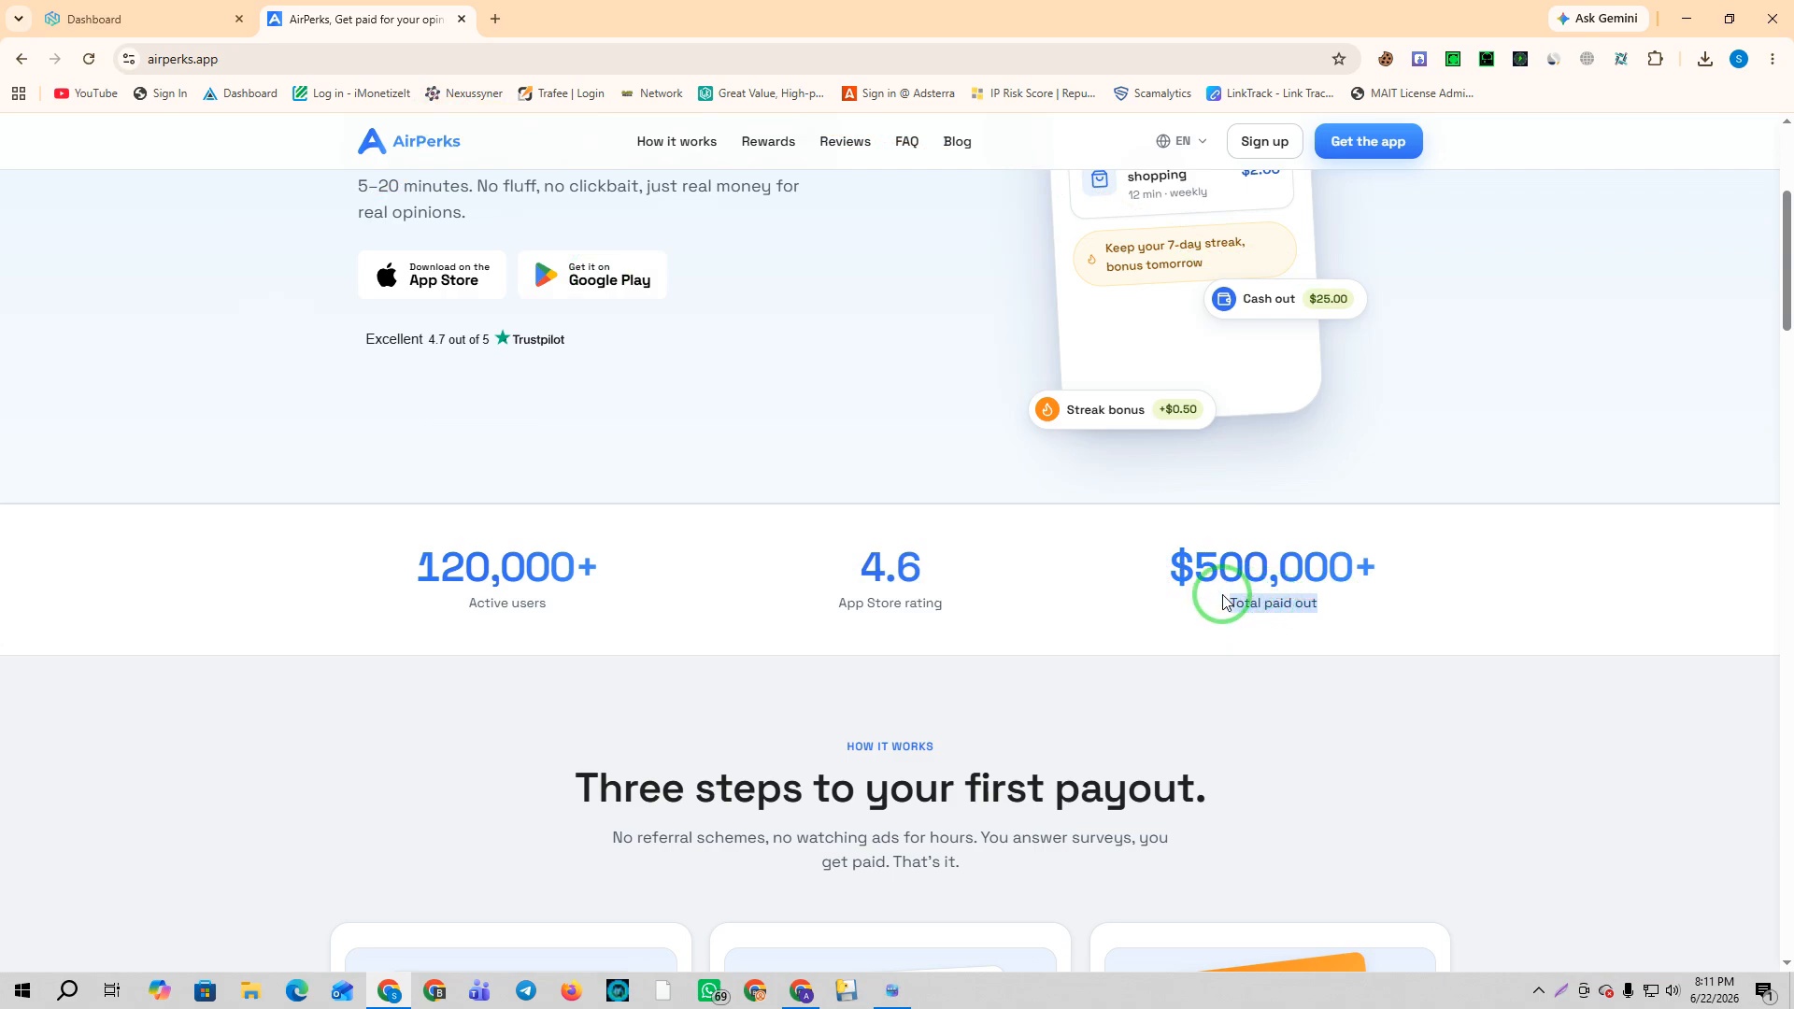
scroll(1223, 603, "down", 4)
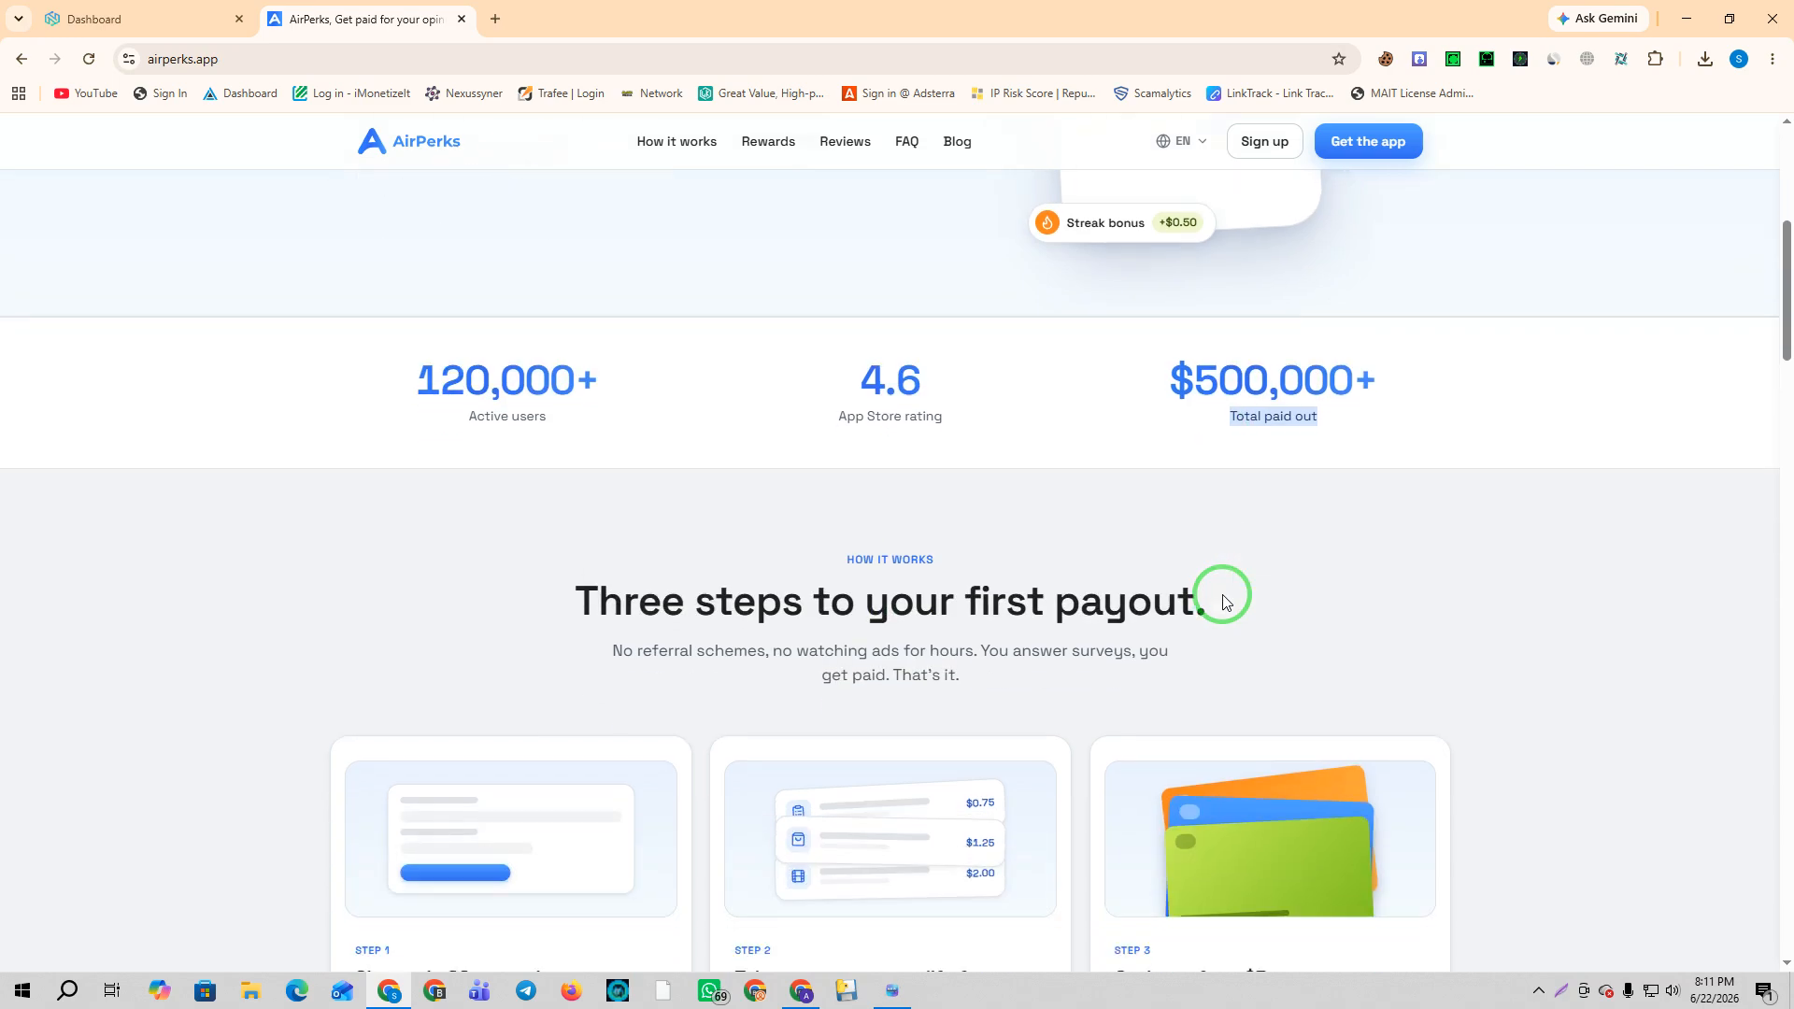
left_click_drag(567, 406, 1389, 445)
left_click(1389, 463)
scroll(1392, 472, "down", 3)
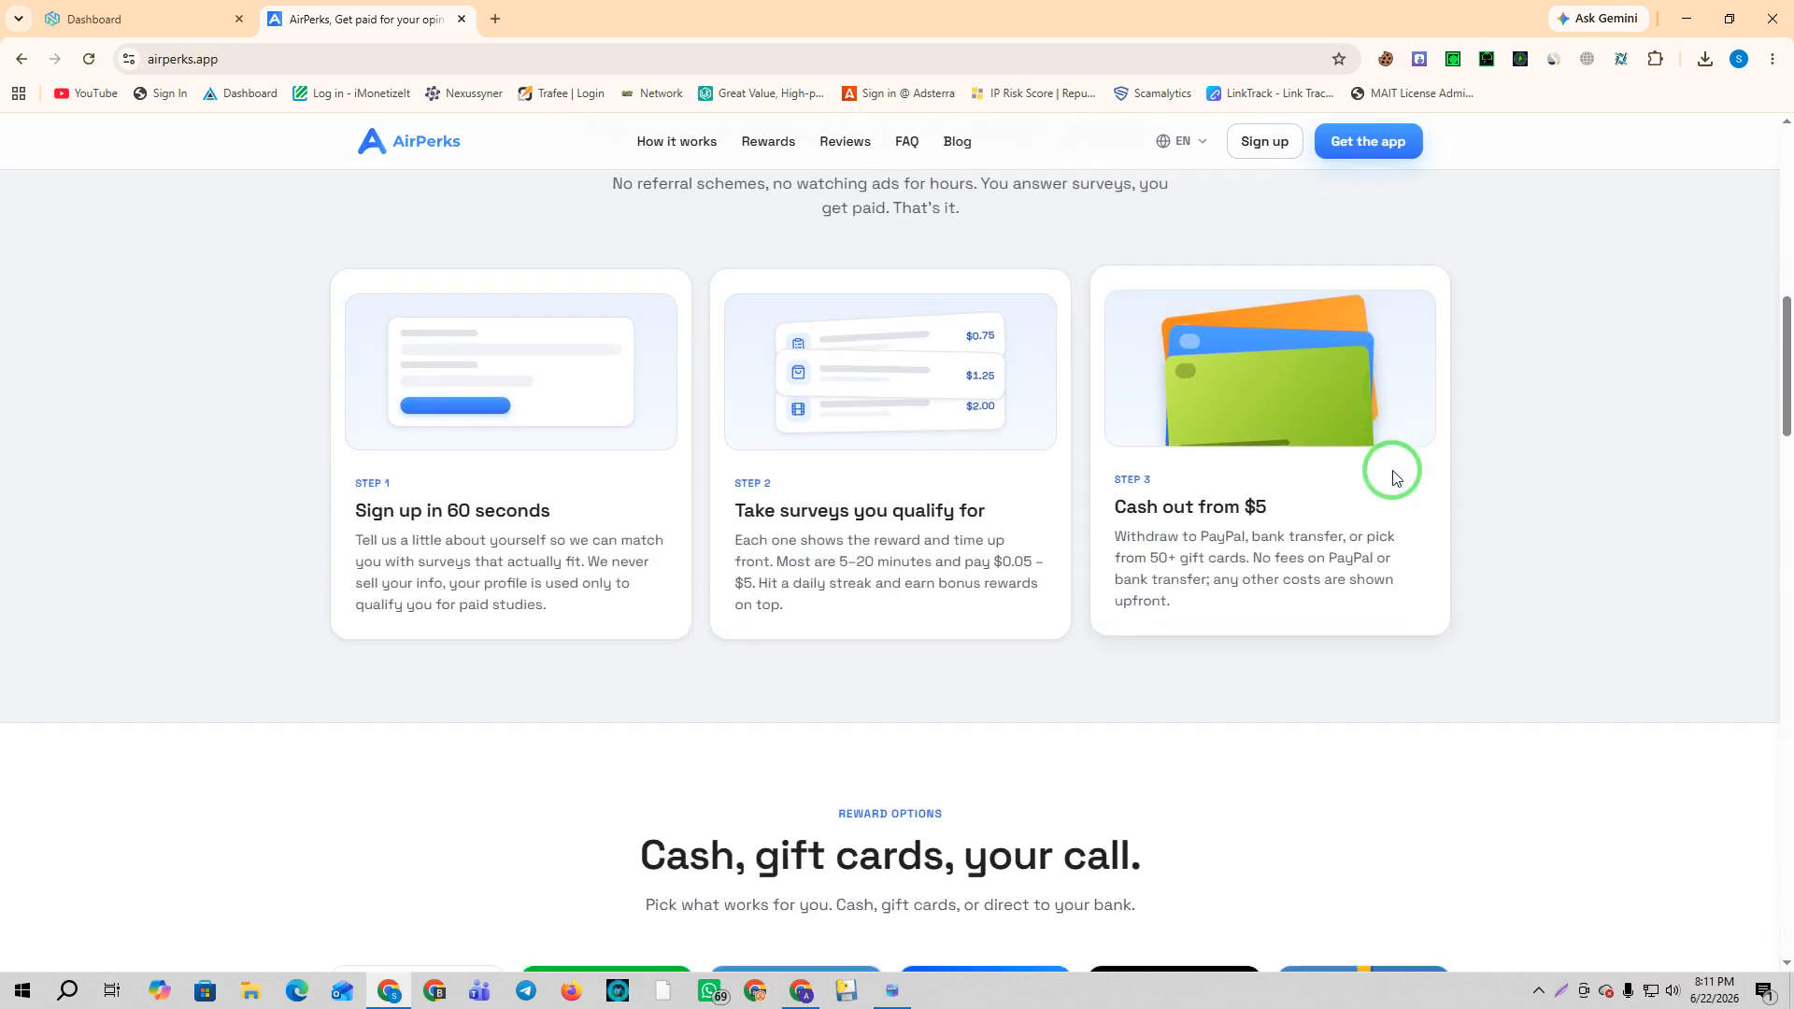
scroll(1392, 472, "down", 2)
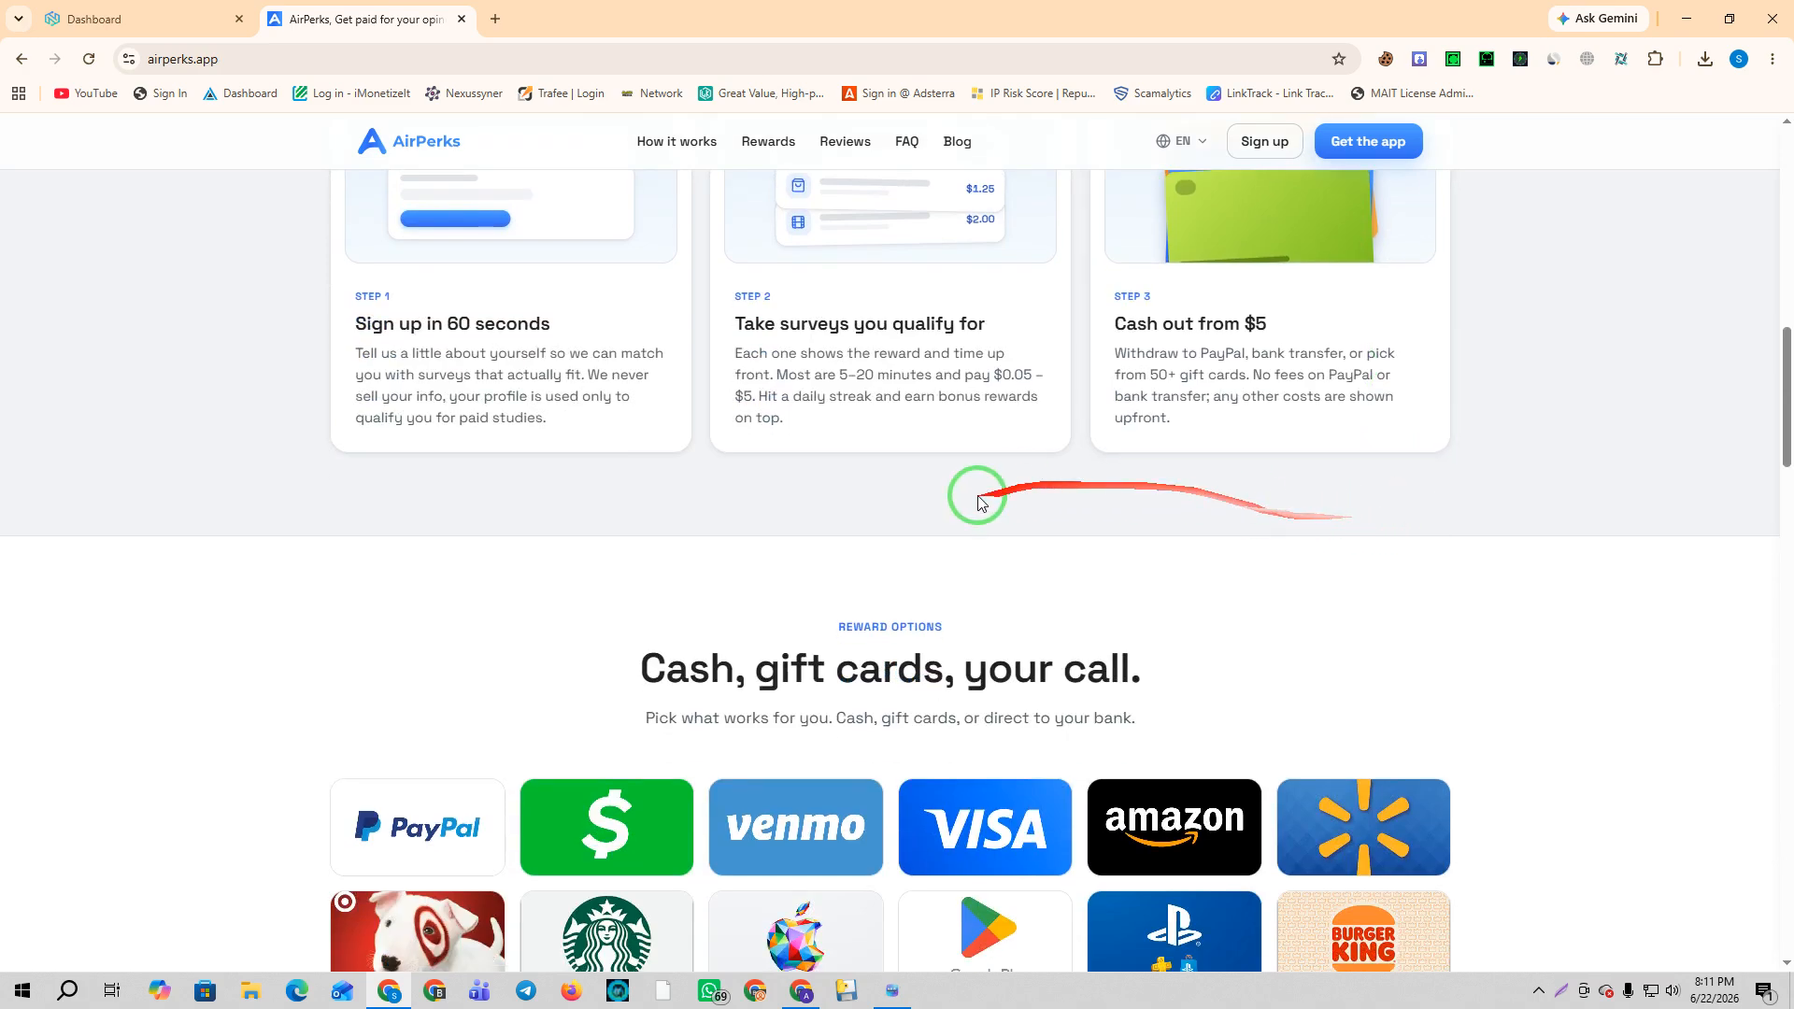
scroll(1168, 495, "down", 2)
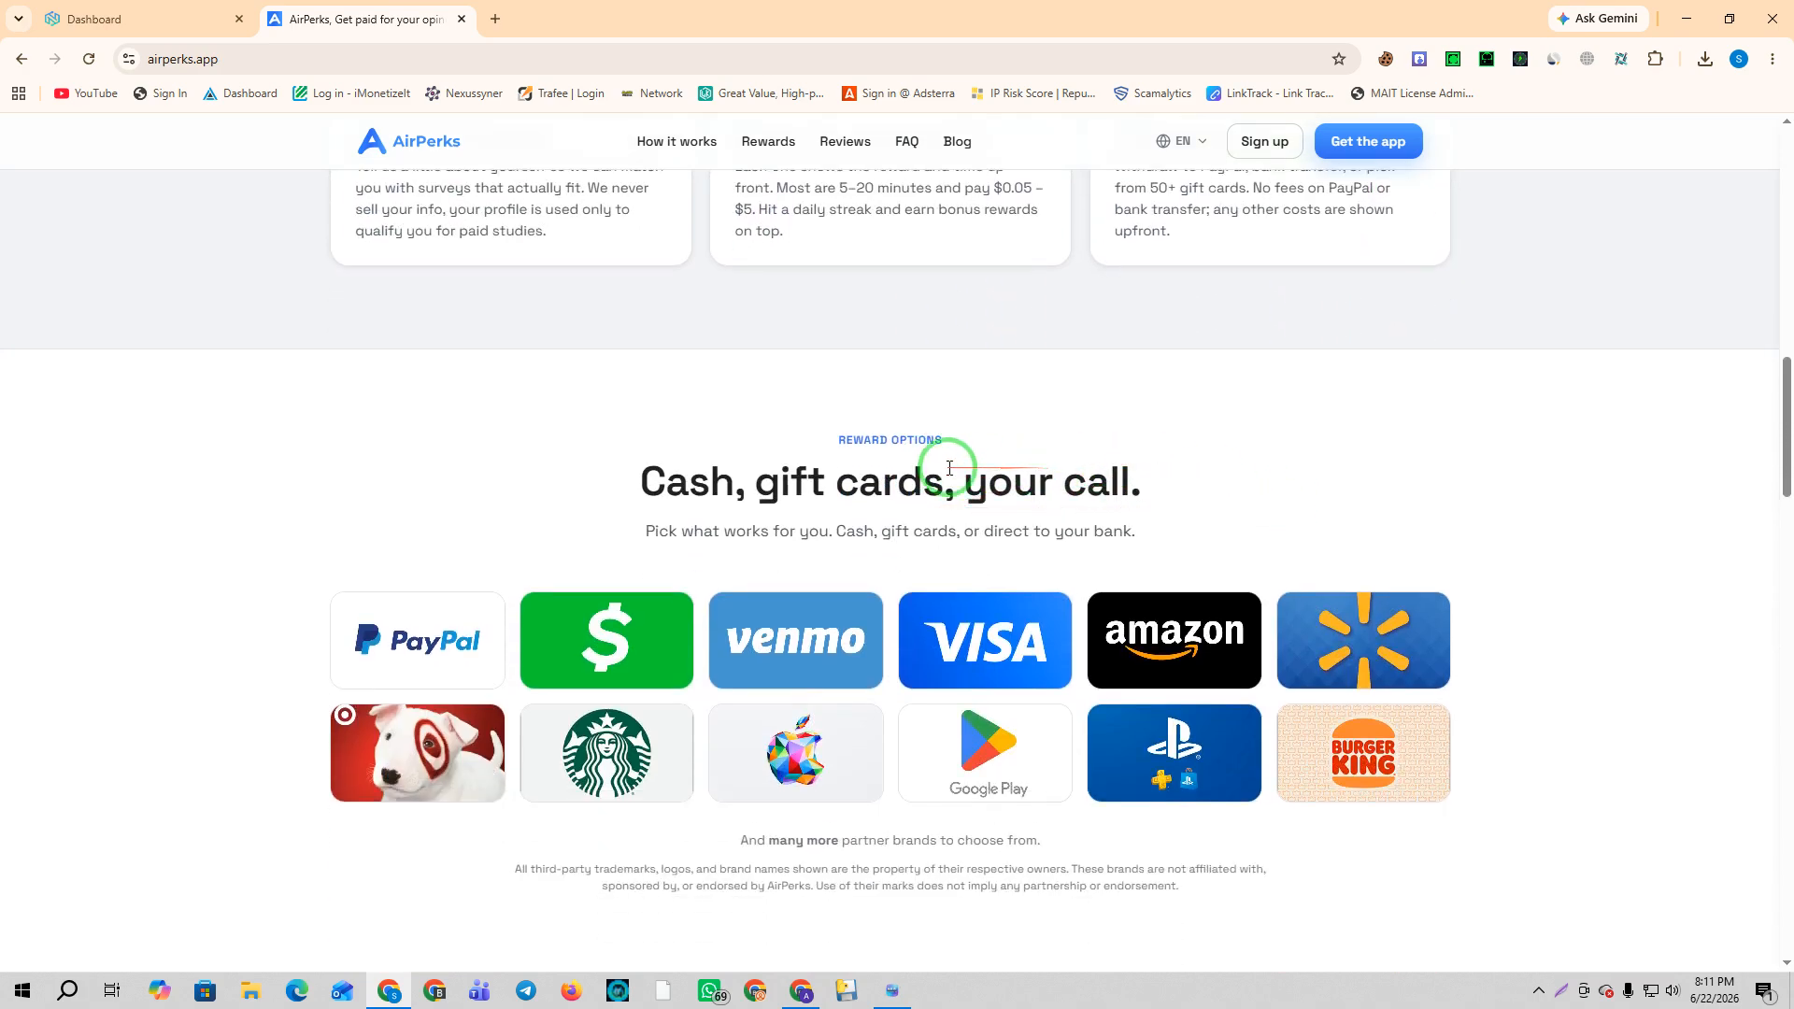
scroll(598, 552, "down", 1)
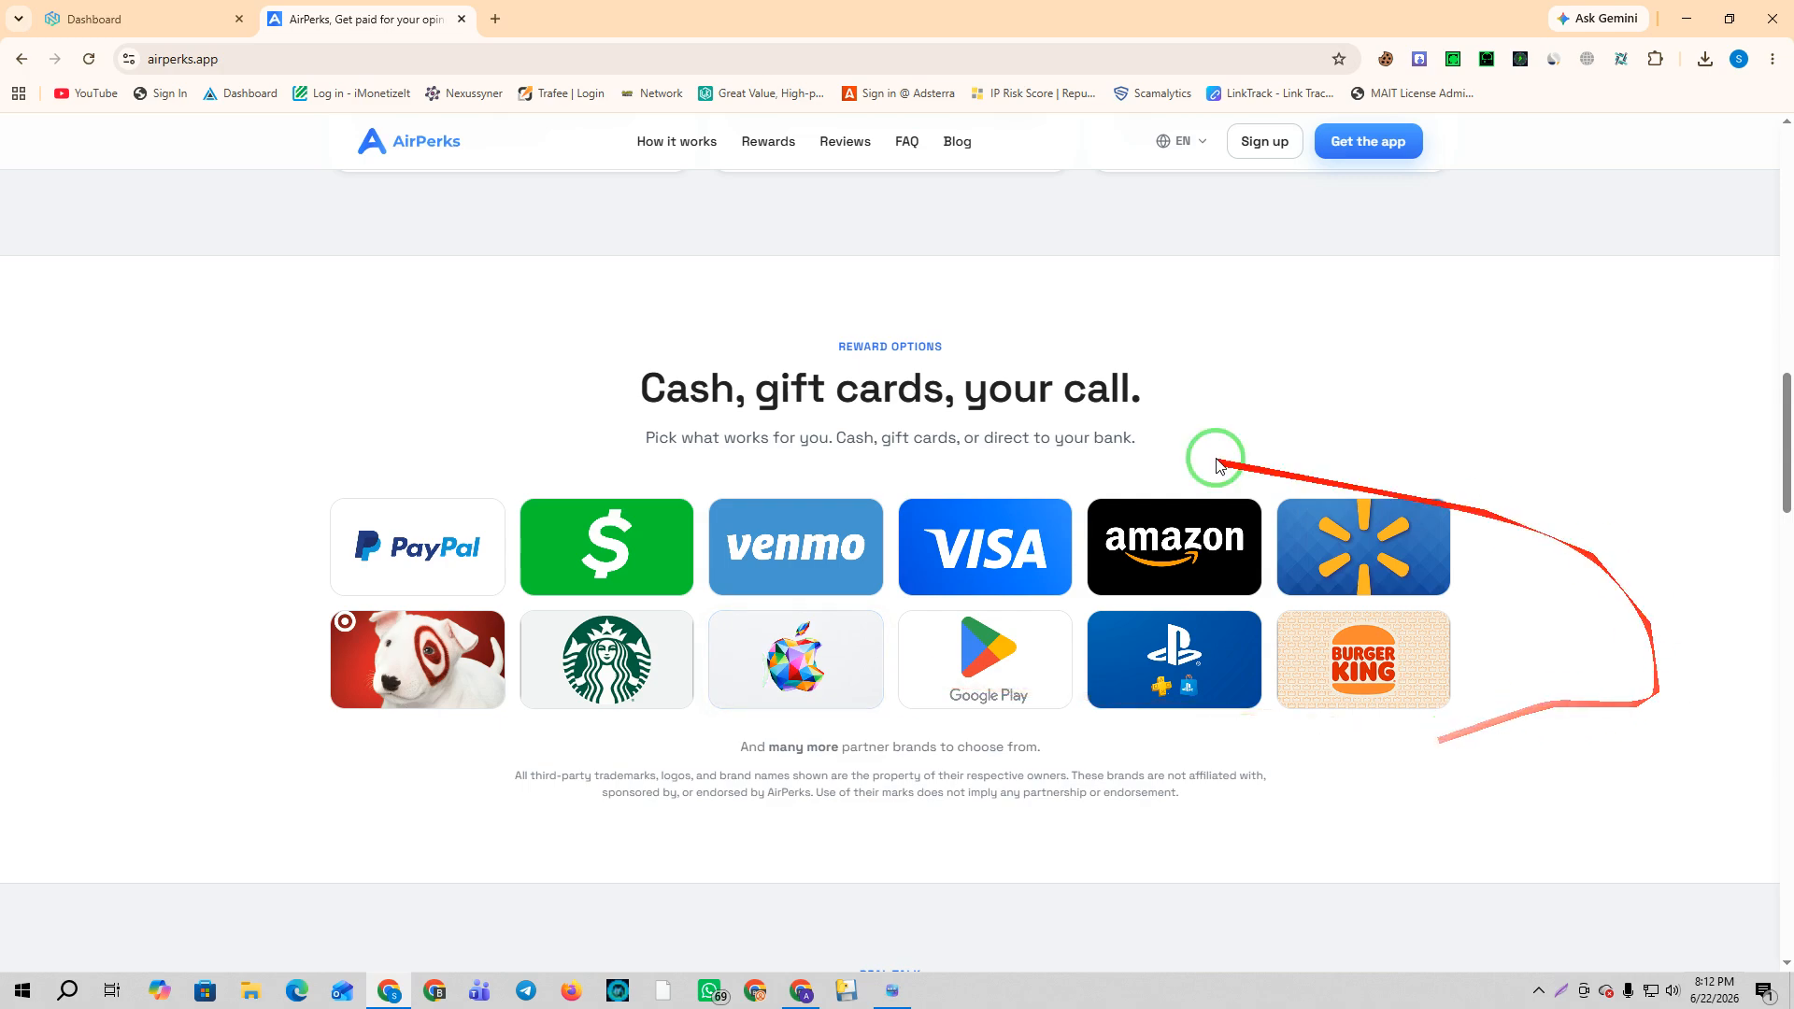
Examine the AirPerks homepage's member reviews, blog guides and FAQ, and return to the start of the page.
scroll(1233, 652, "down", 9)
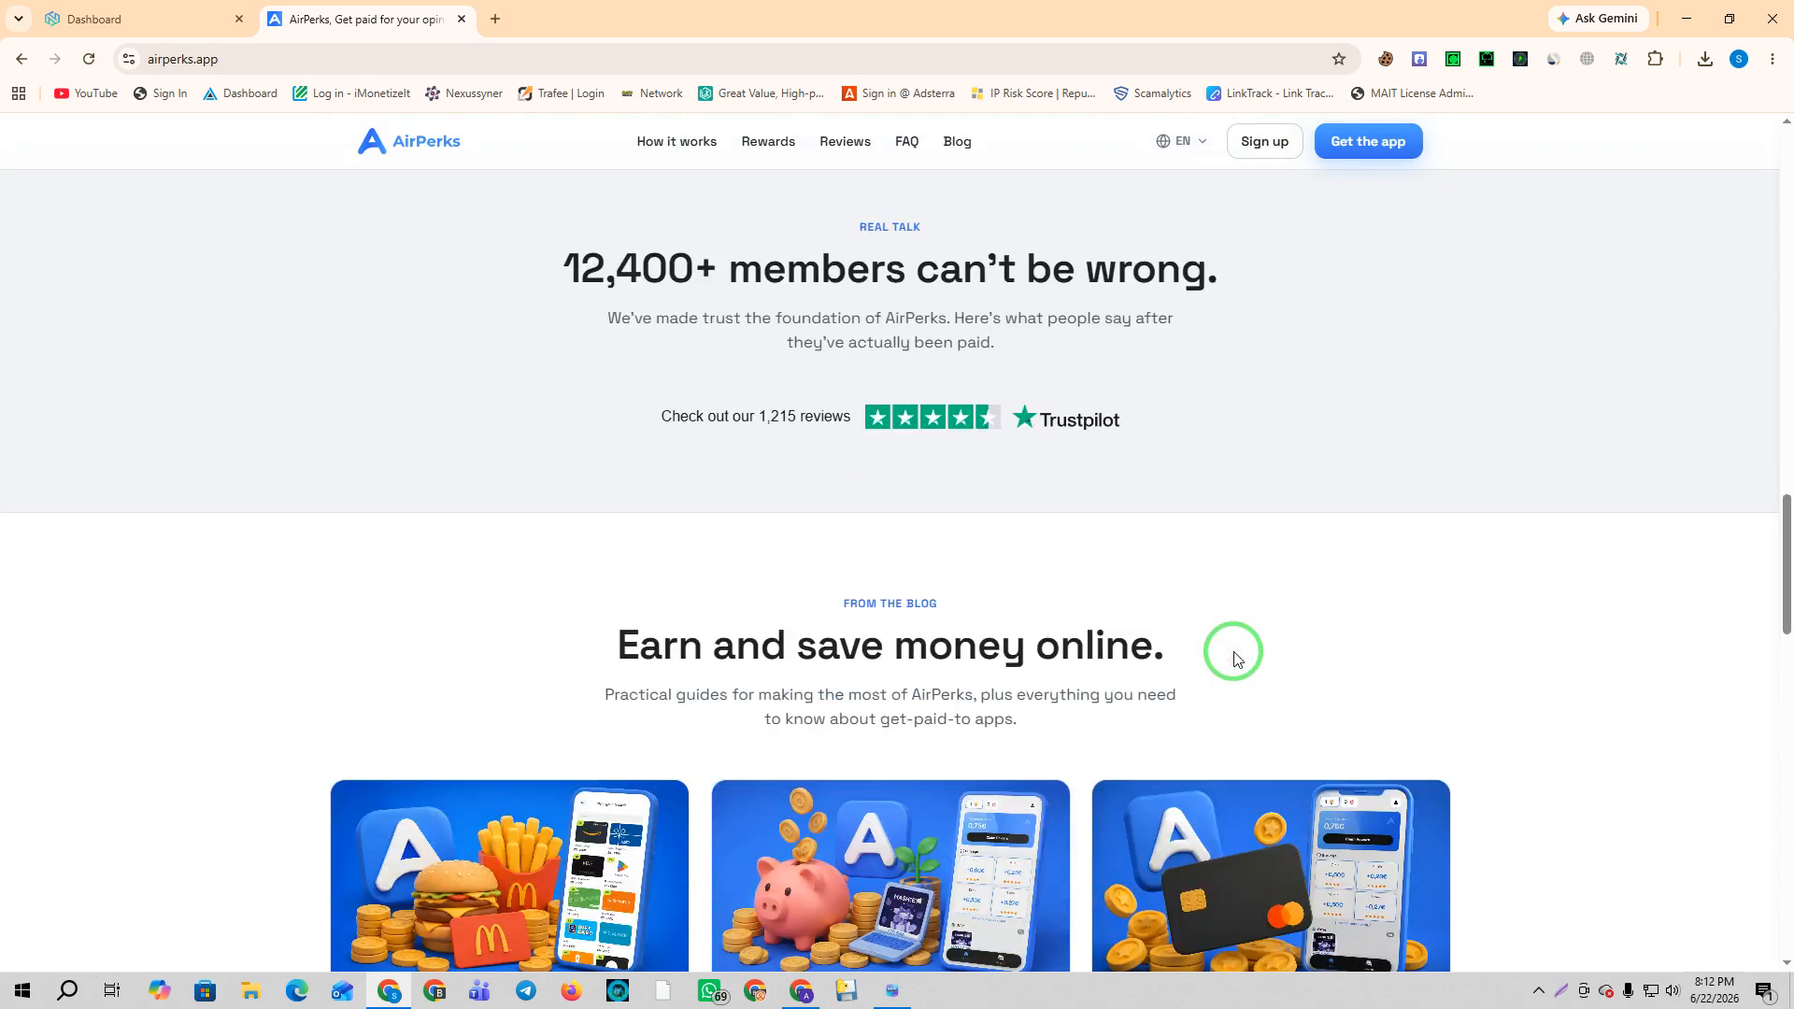
scroll(1234, 659, "down", 8)
scroll(1158, 622, "down", 3)
scroll(822, 533, "down", 2)
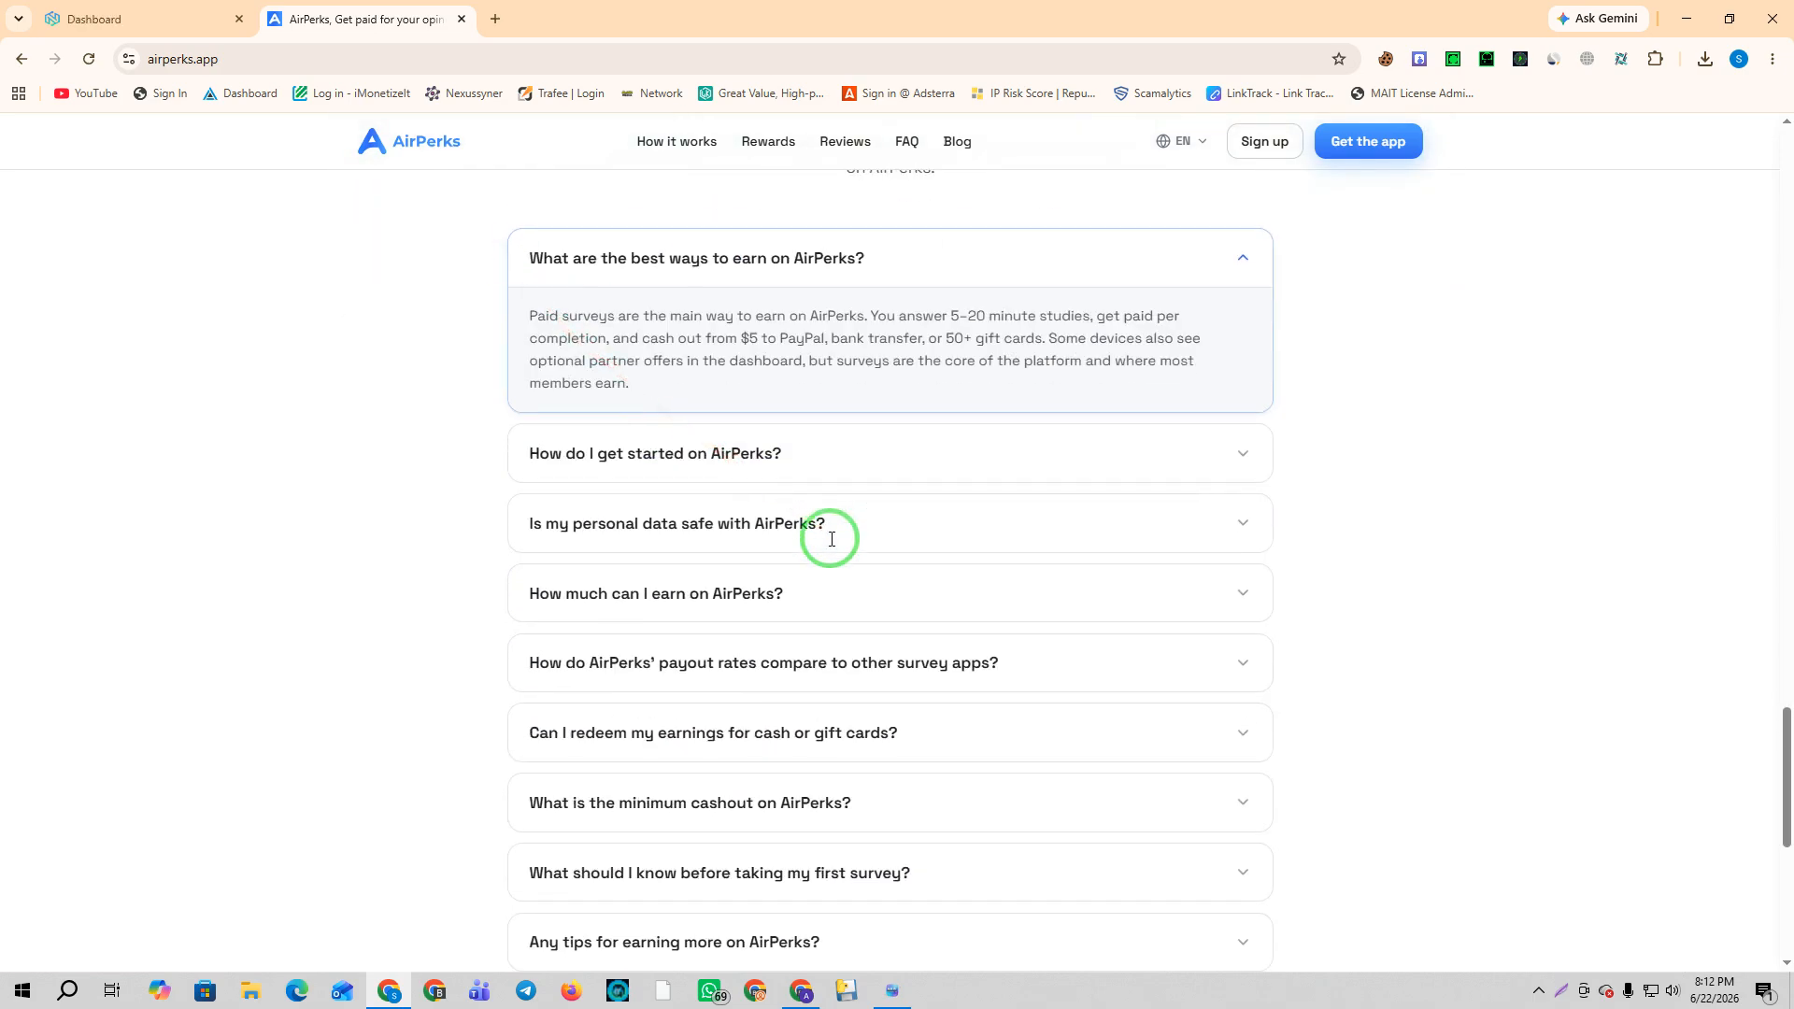
scroll(832, 539, "down", 7)
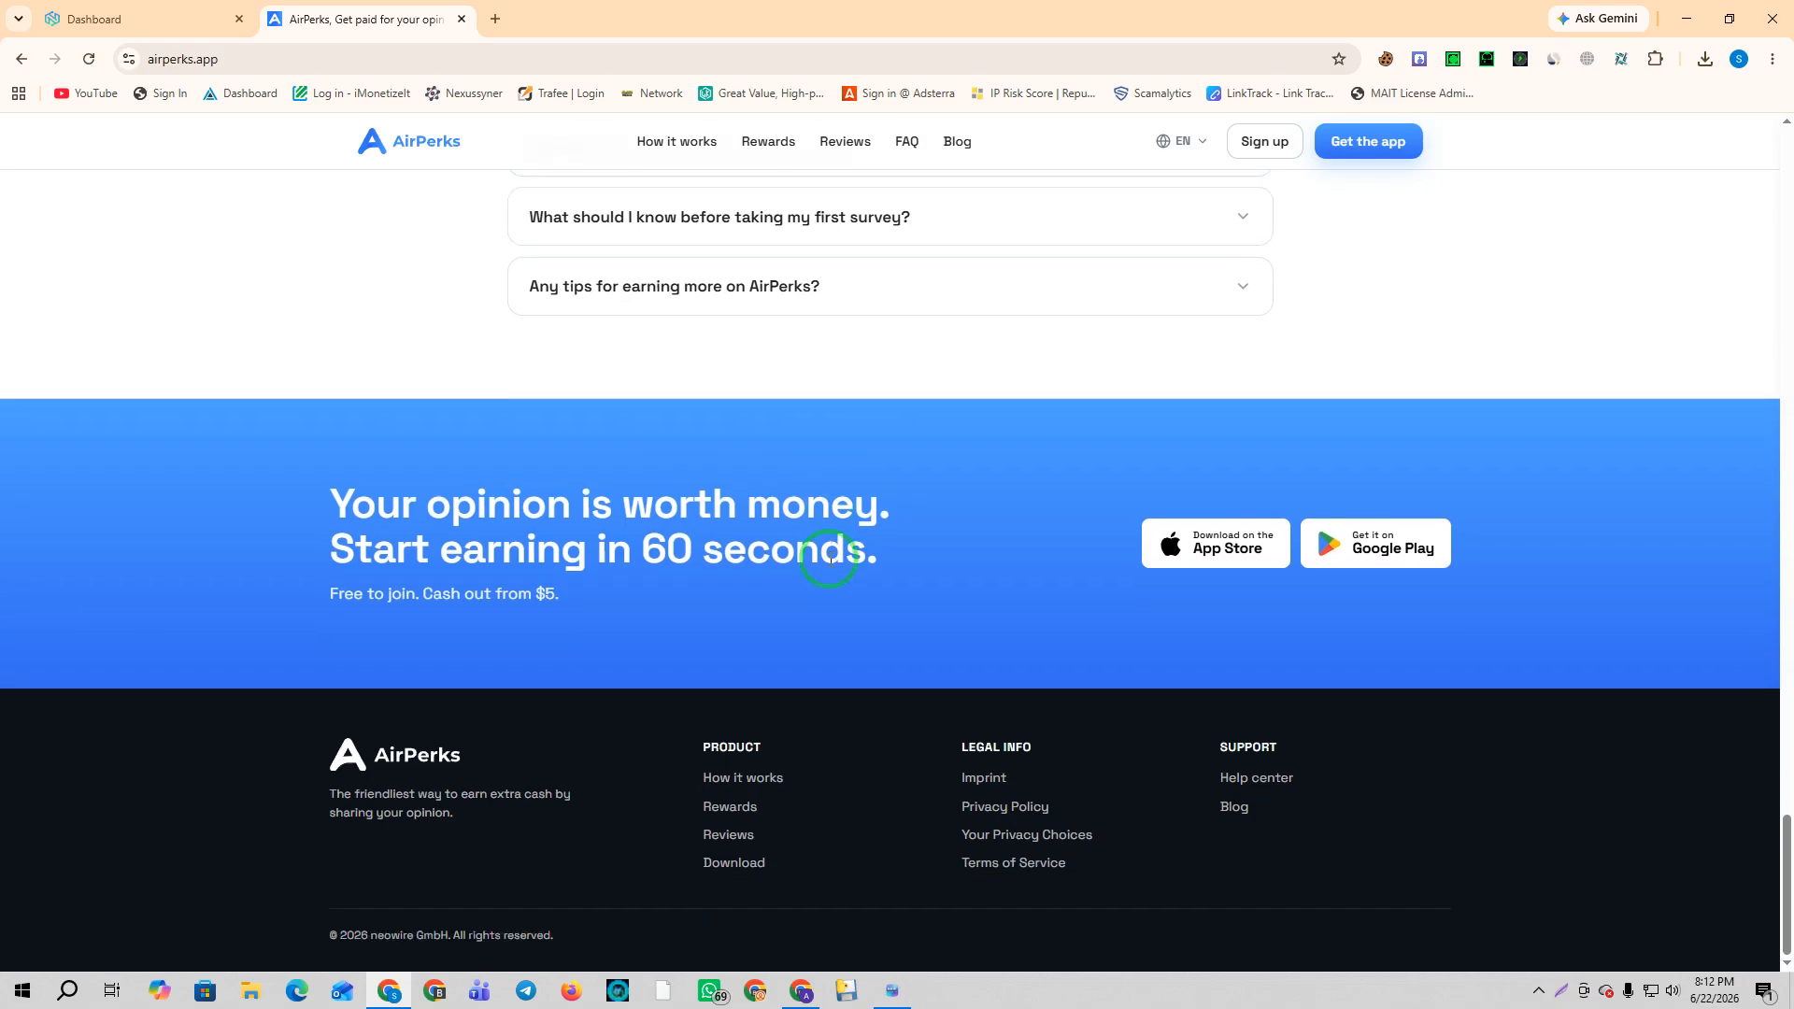
scroll(850, 556, "up", 6)
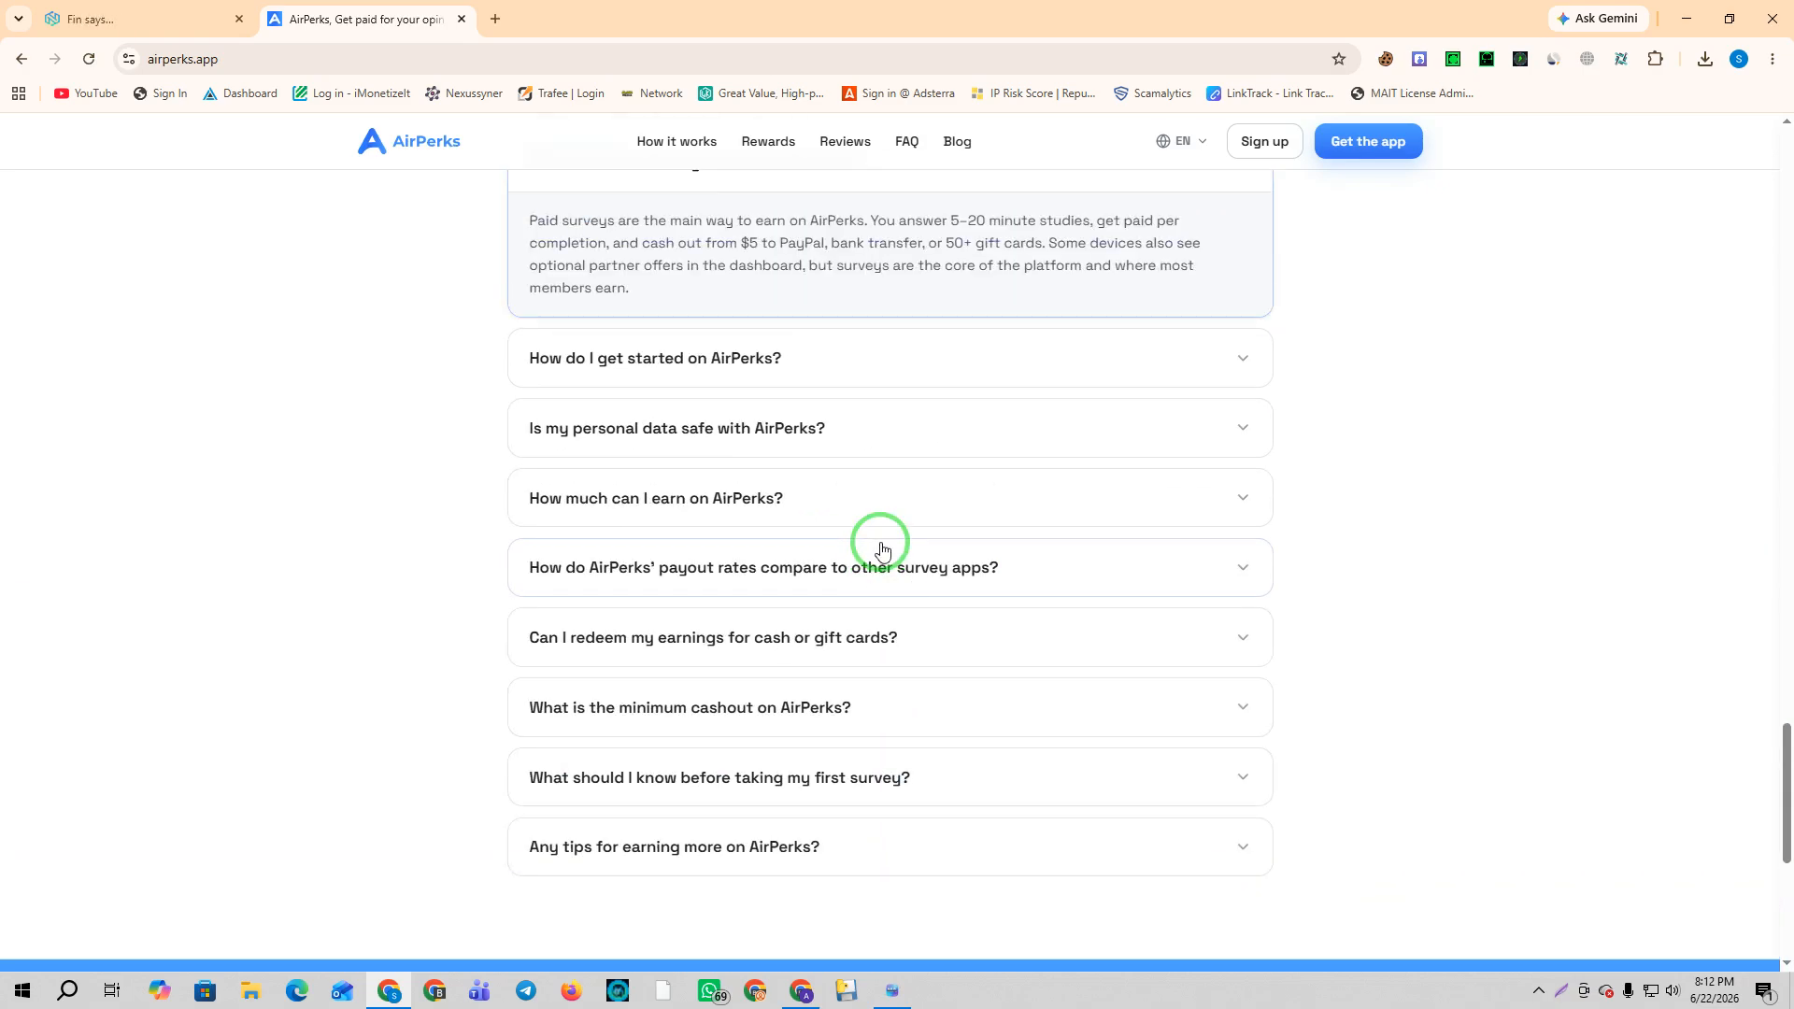
scroll(882, 549, "up", 20)
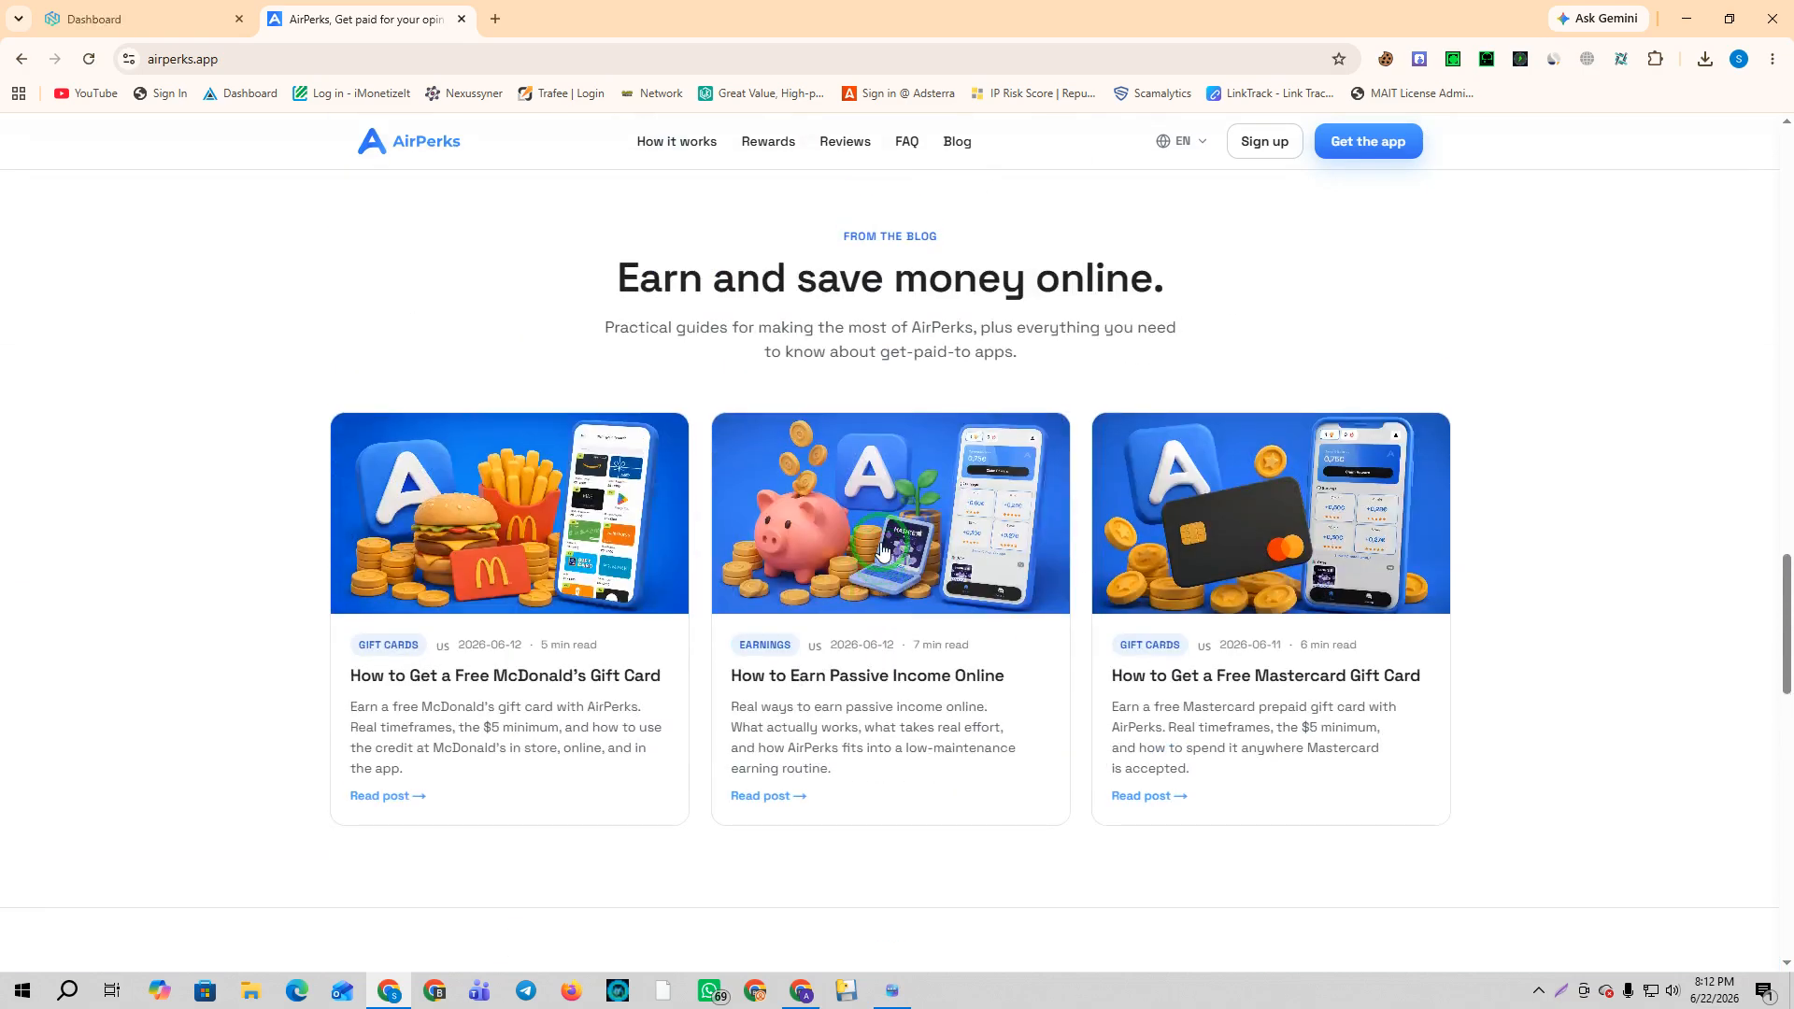
scroll(881, 550, "up", 8)
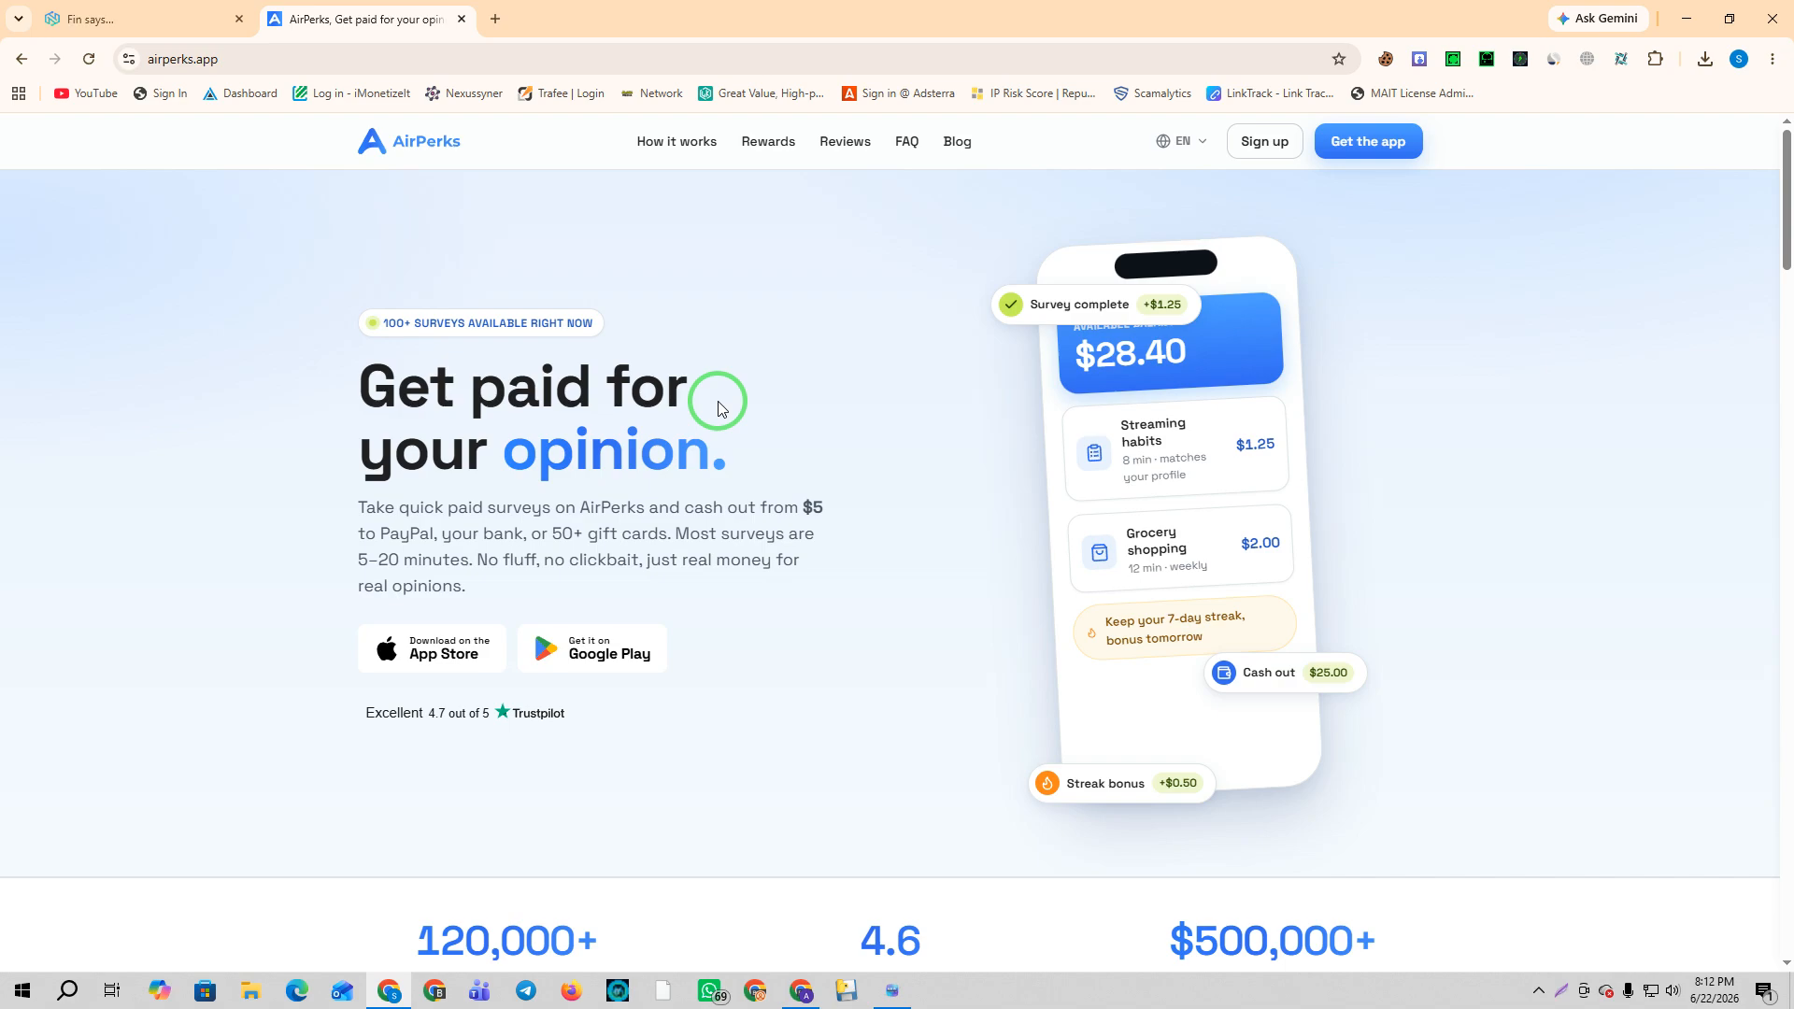
View the browser profiles in Mait Antidetect and switch to the NodeMaven dashboard in Chrome.
left_click(890, 995)
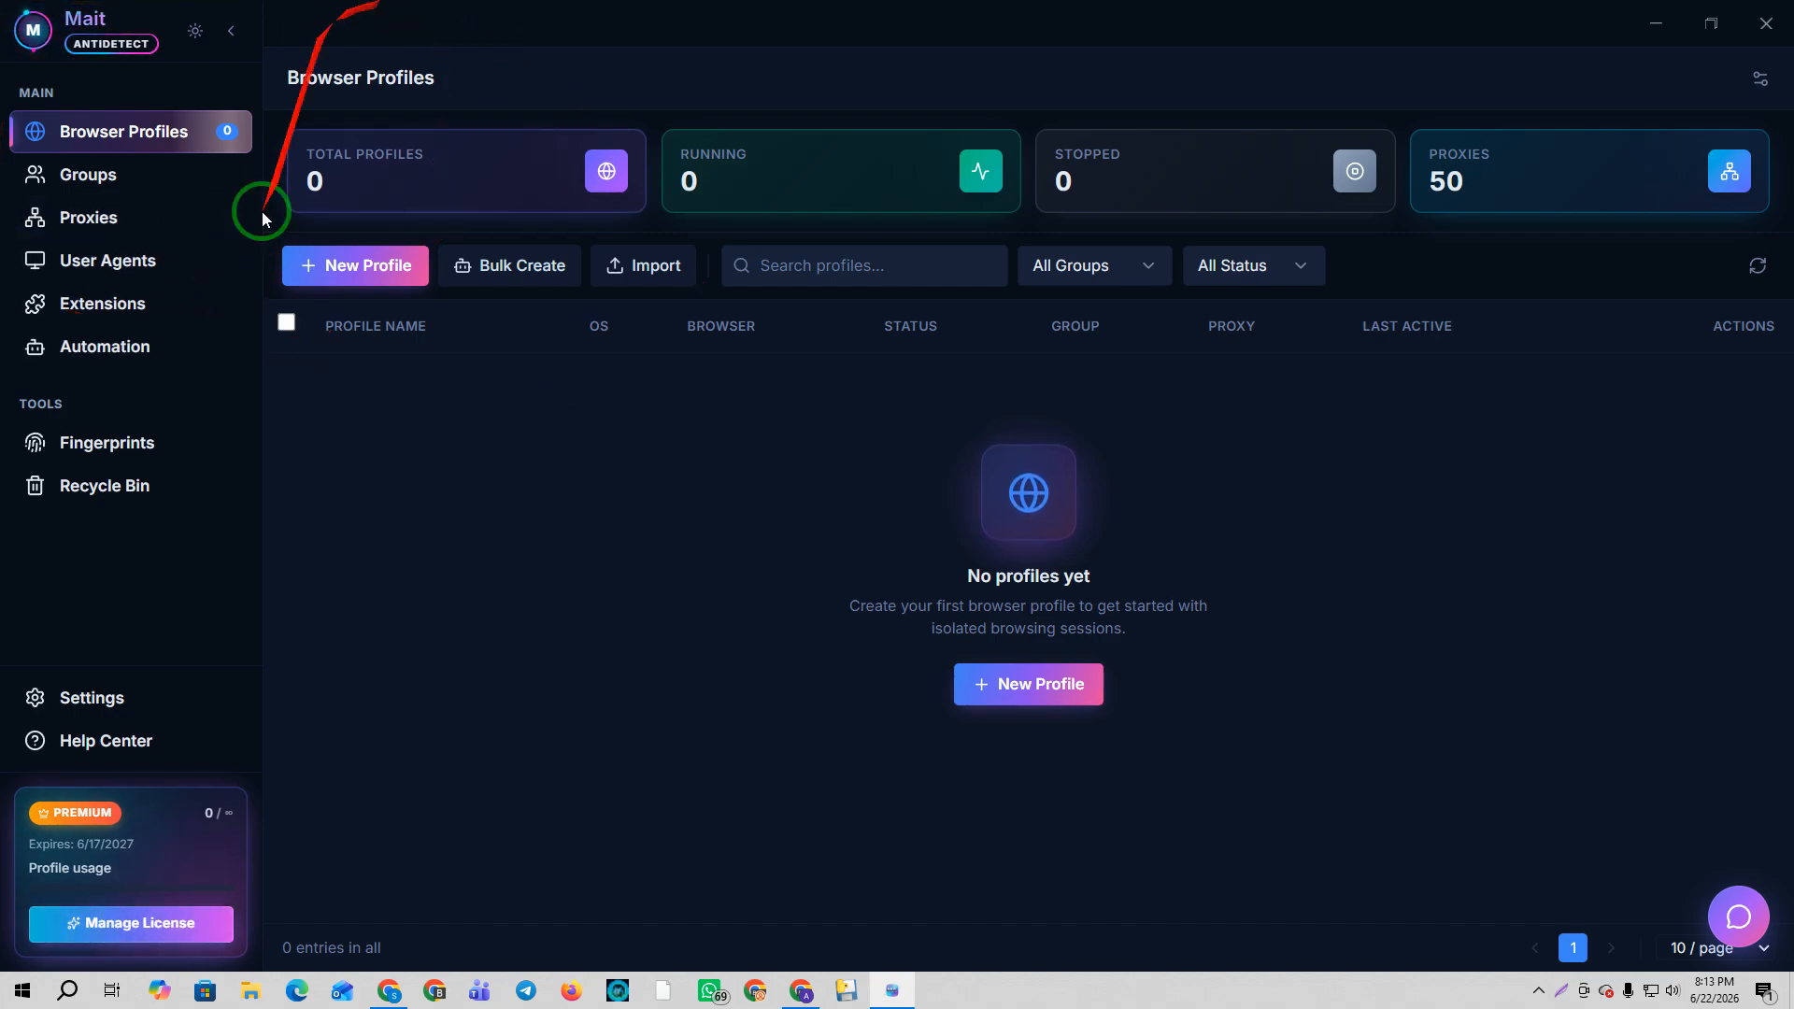
left_click(388, 991)
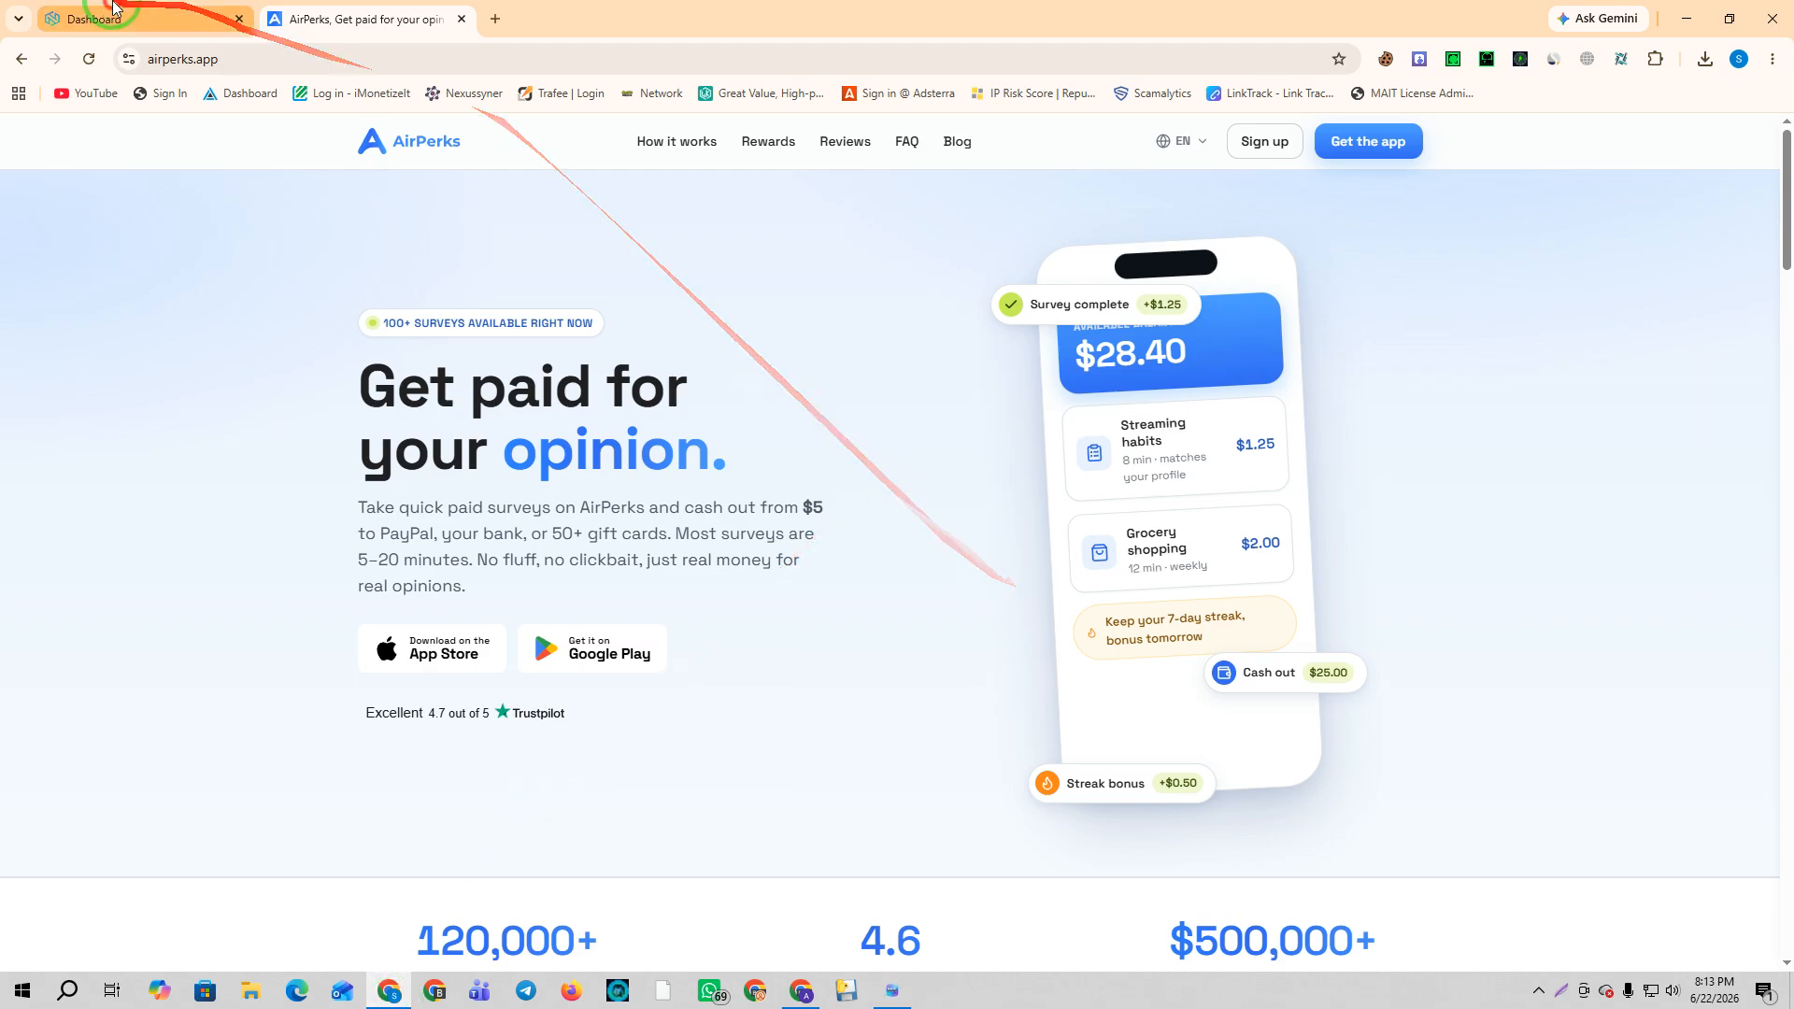
left_click(89, 19)
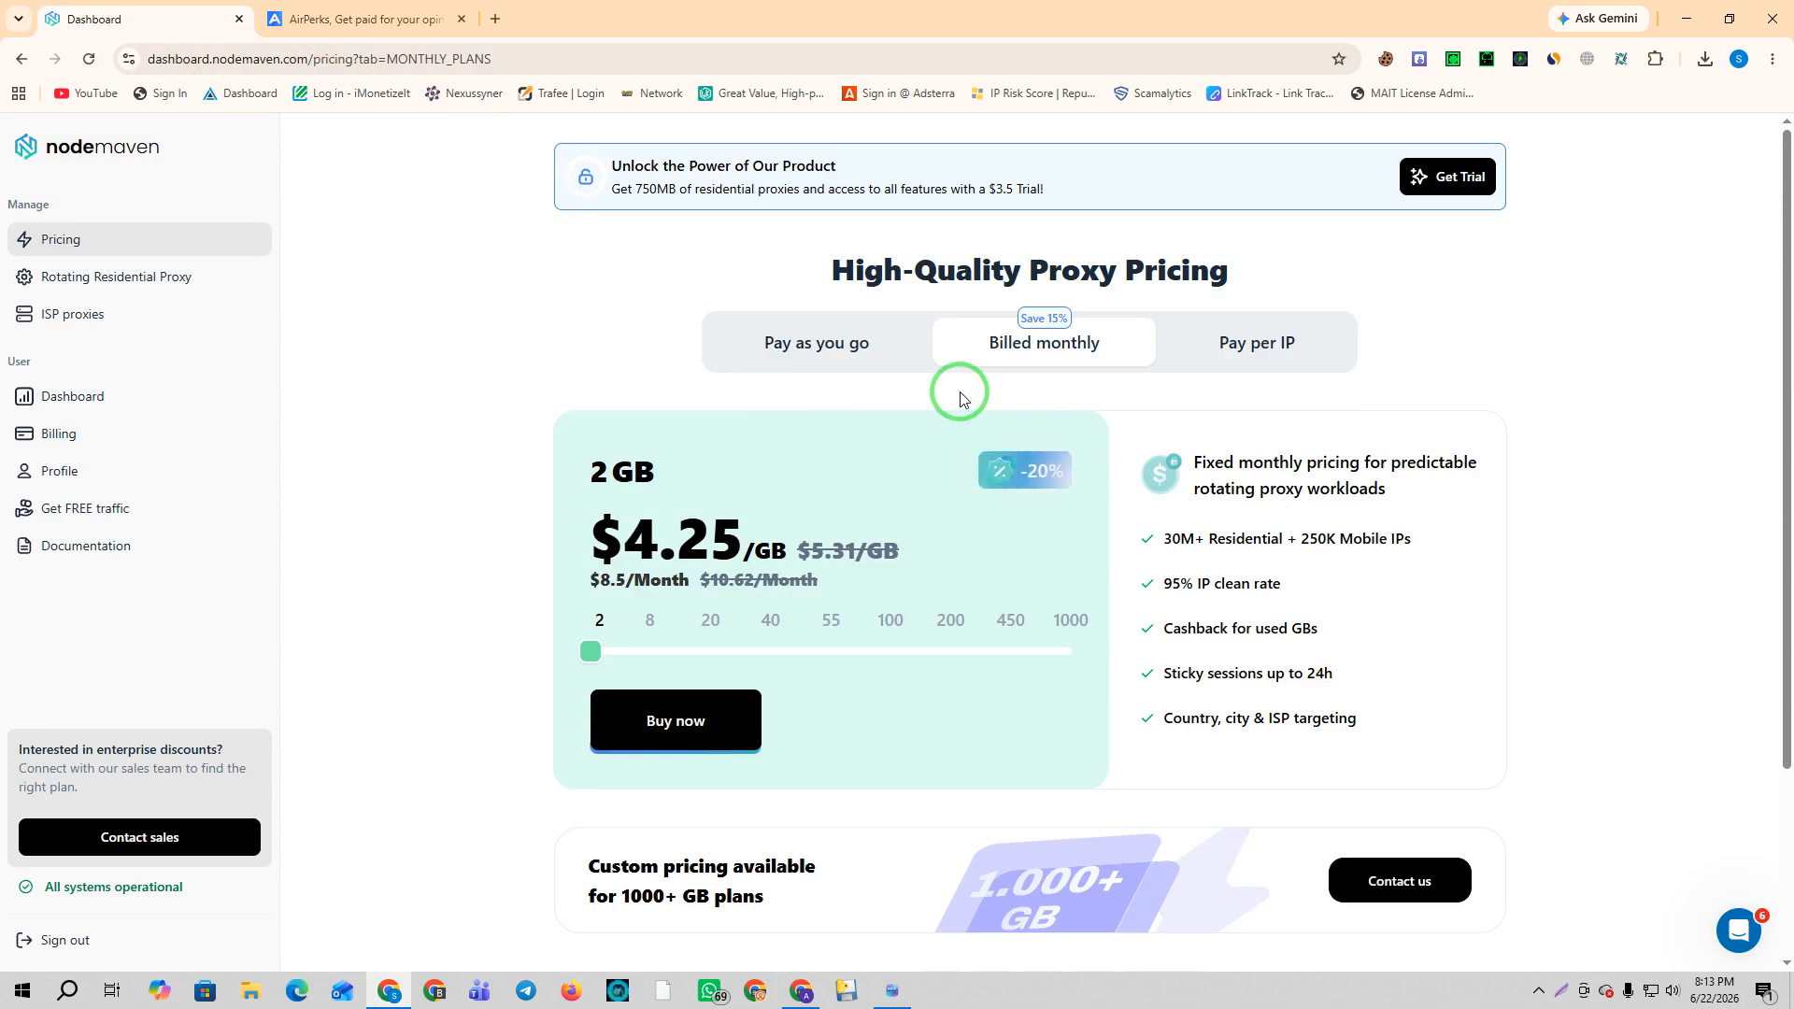
Examine NodeMaven's monthly proxy pricing and preview the 20 GB plan.
double_click(79, 146)
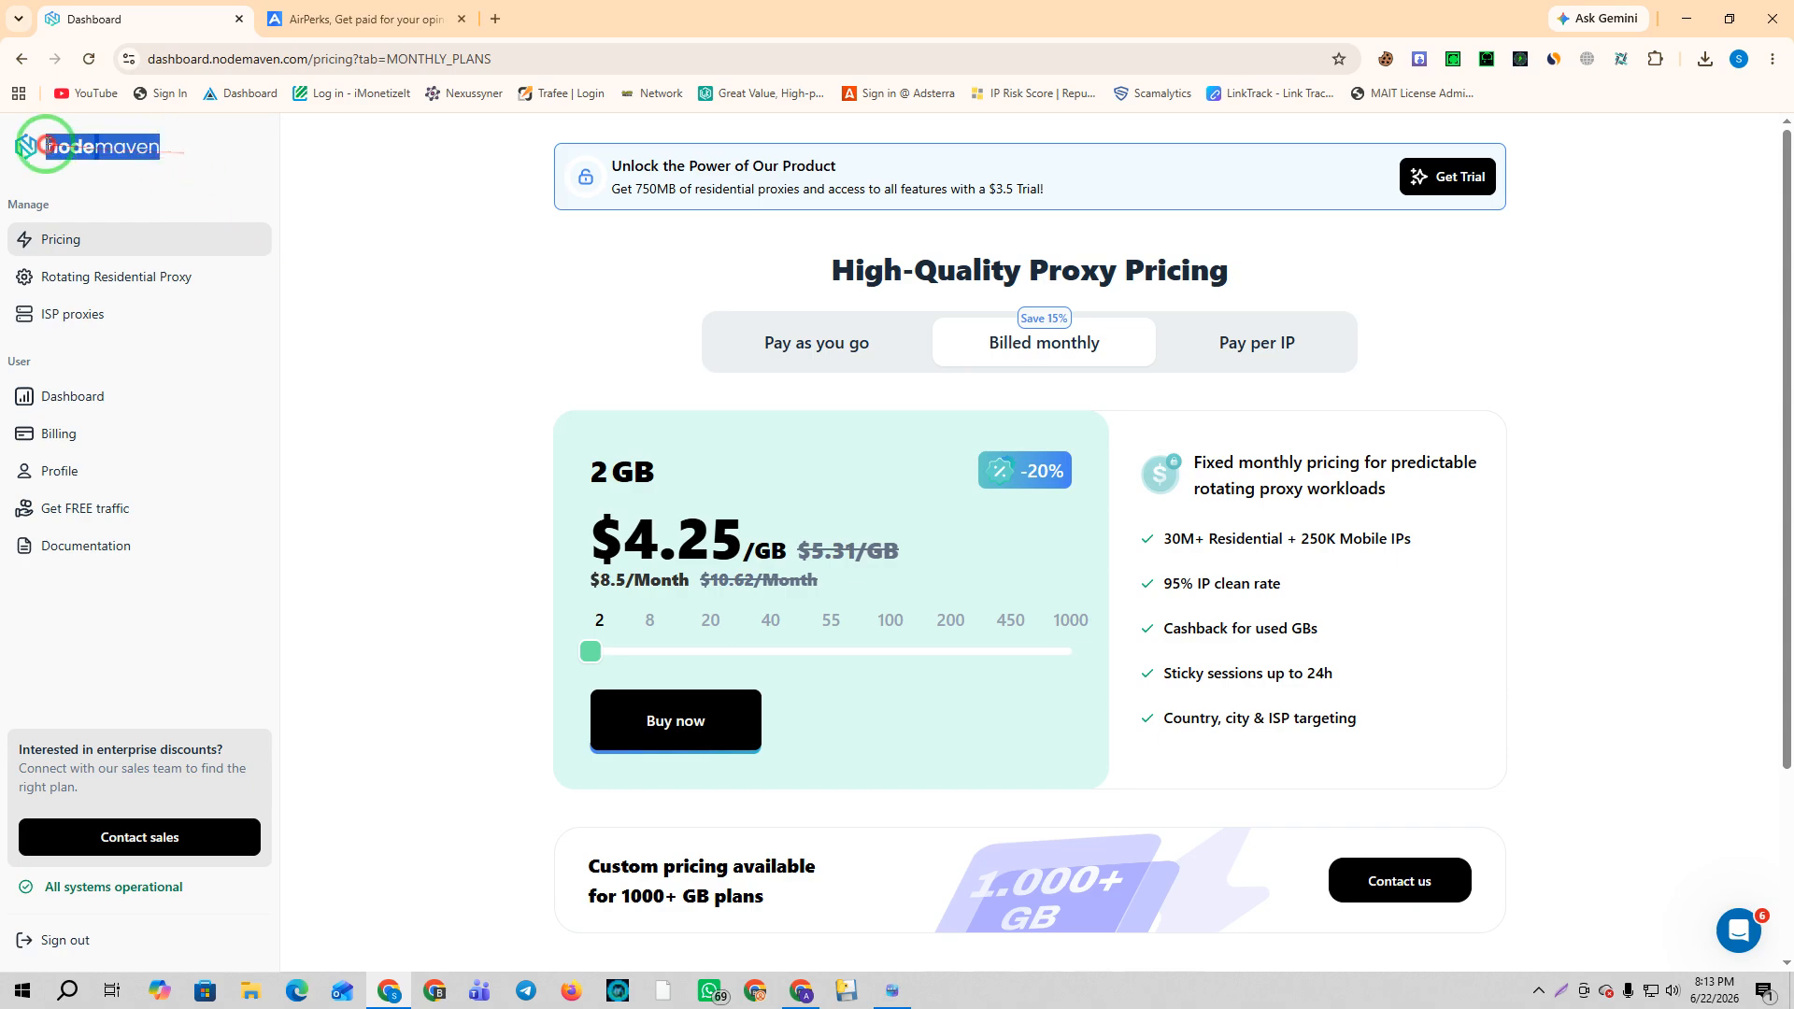
left_click(199, 168)
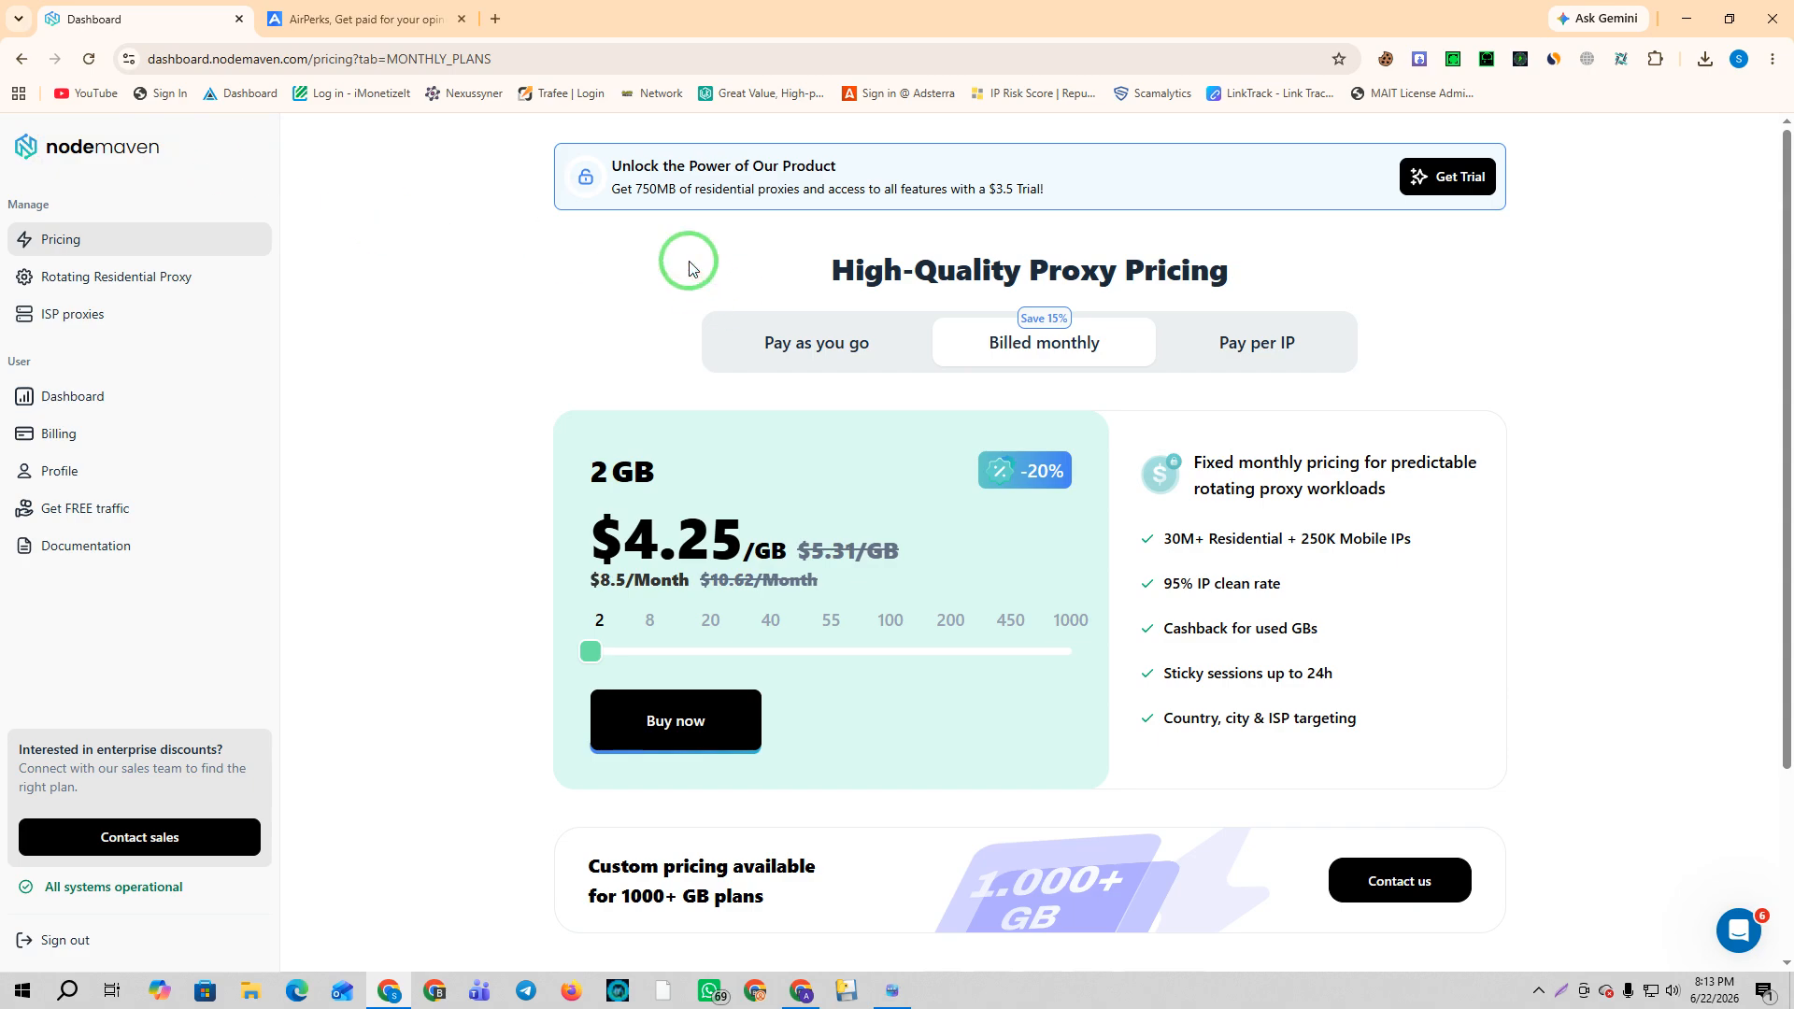
left_click_drag(180, 156, 42, 160)
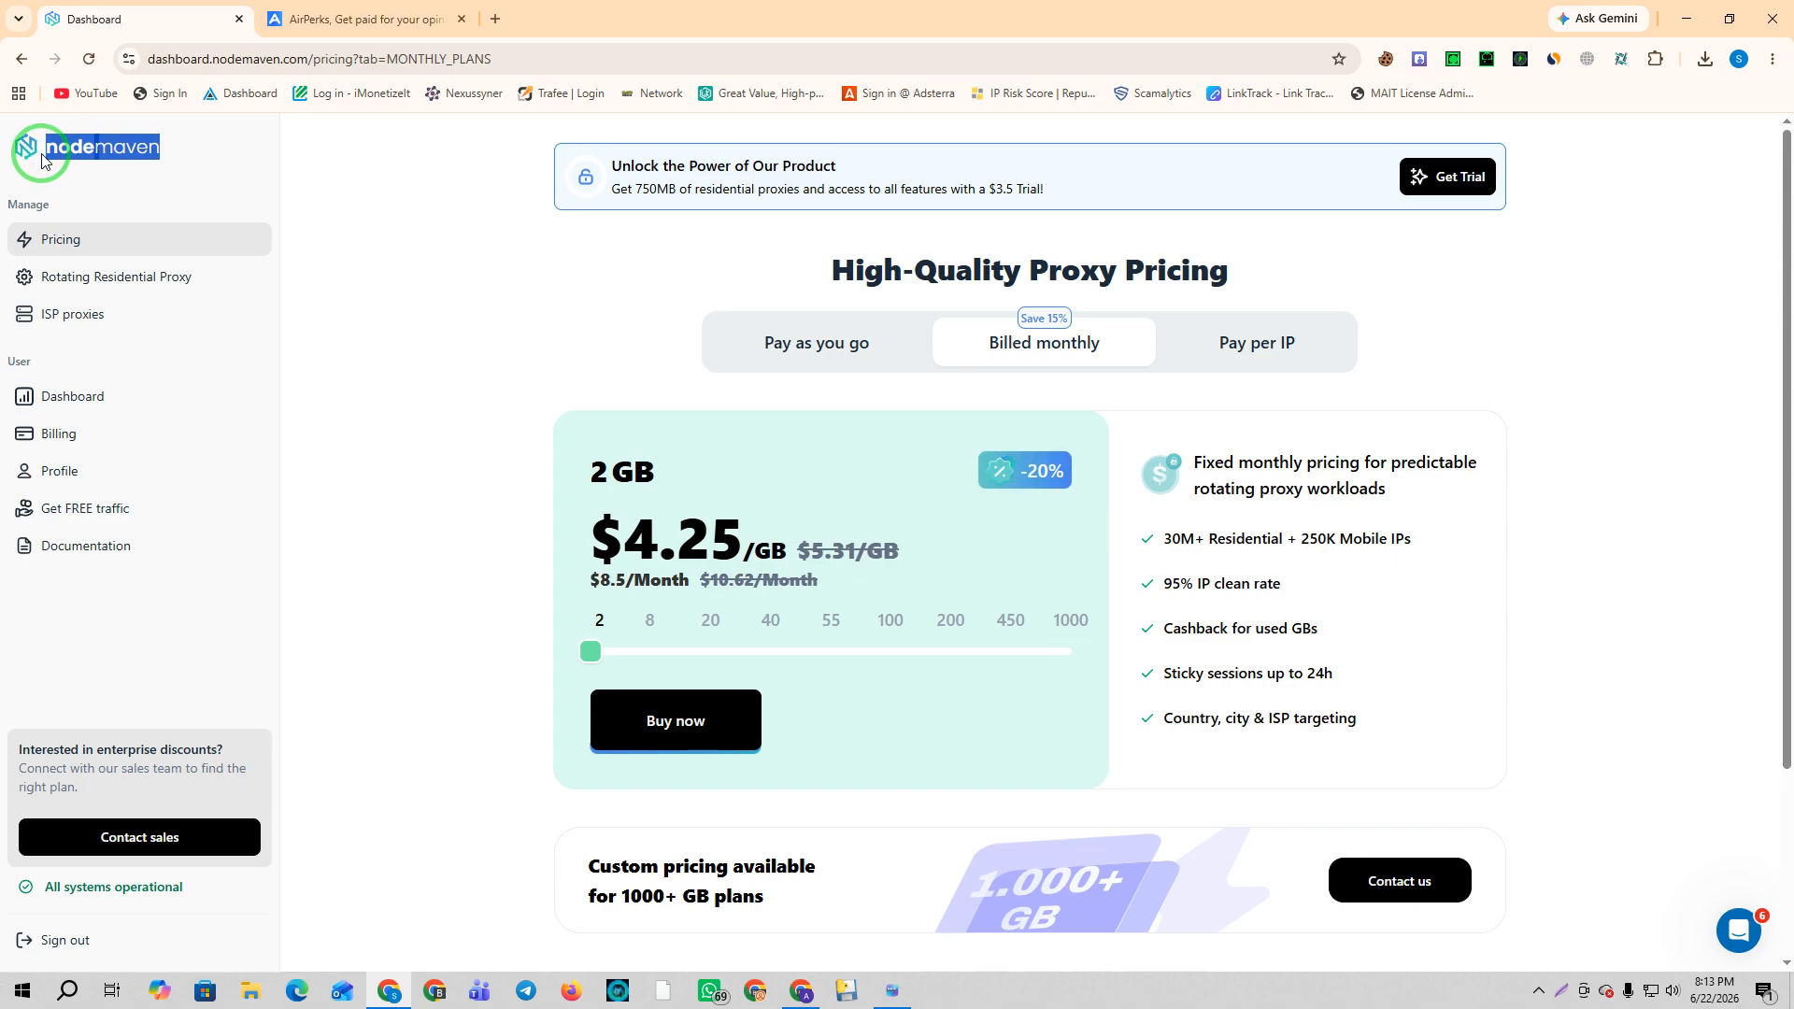
left_click(60, 240)
left_click_drag(830, 264, 1233, 266)
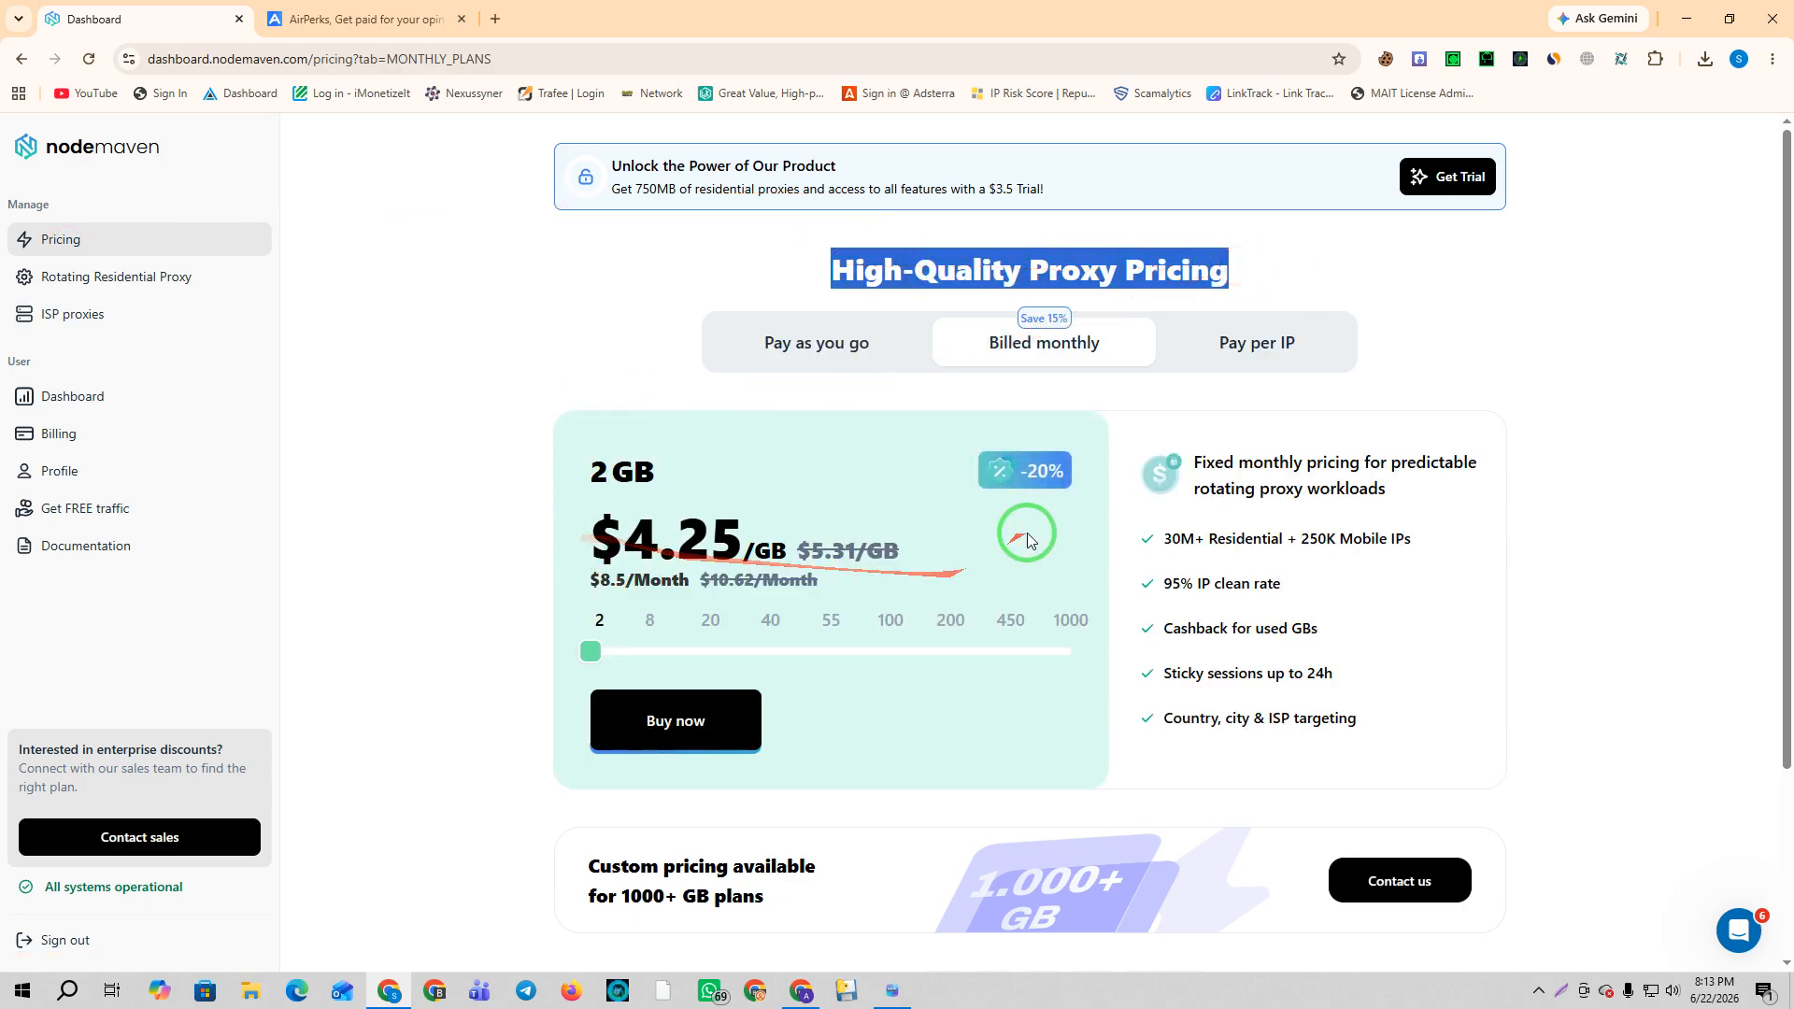
left_click_drag(589, 649, 721, 654)
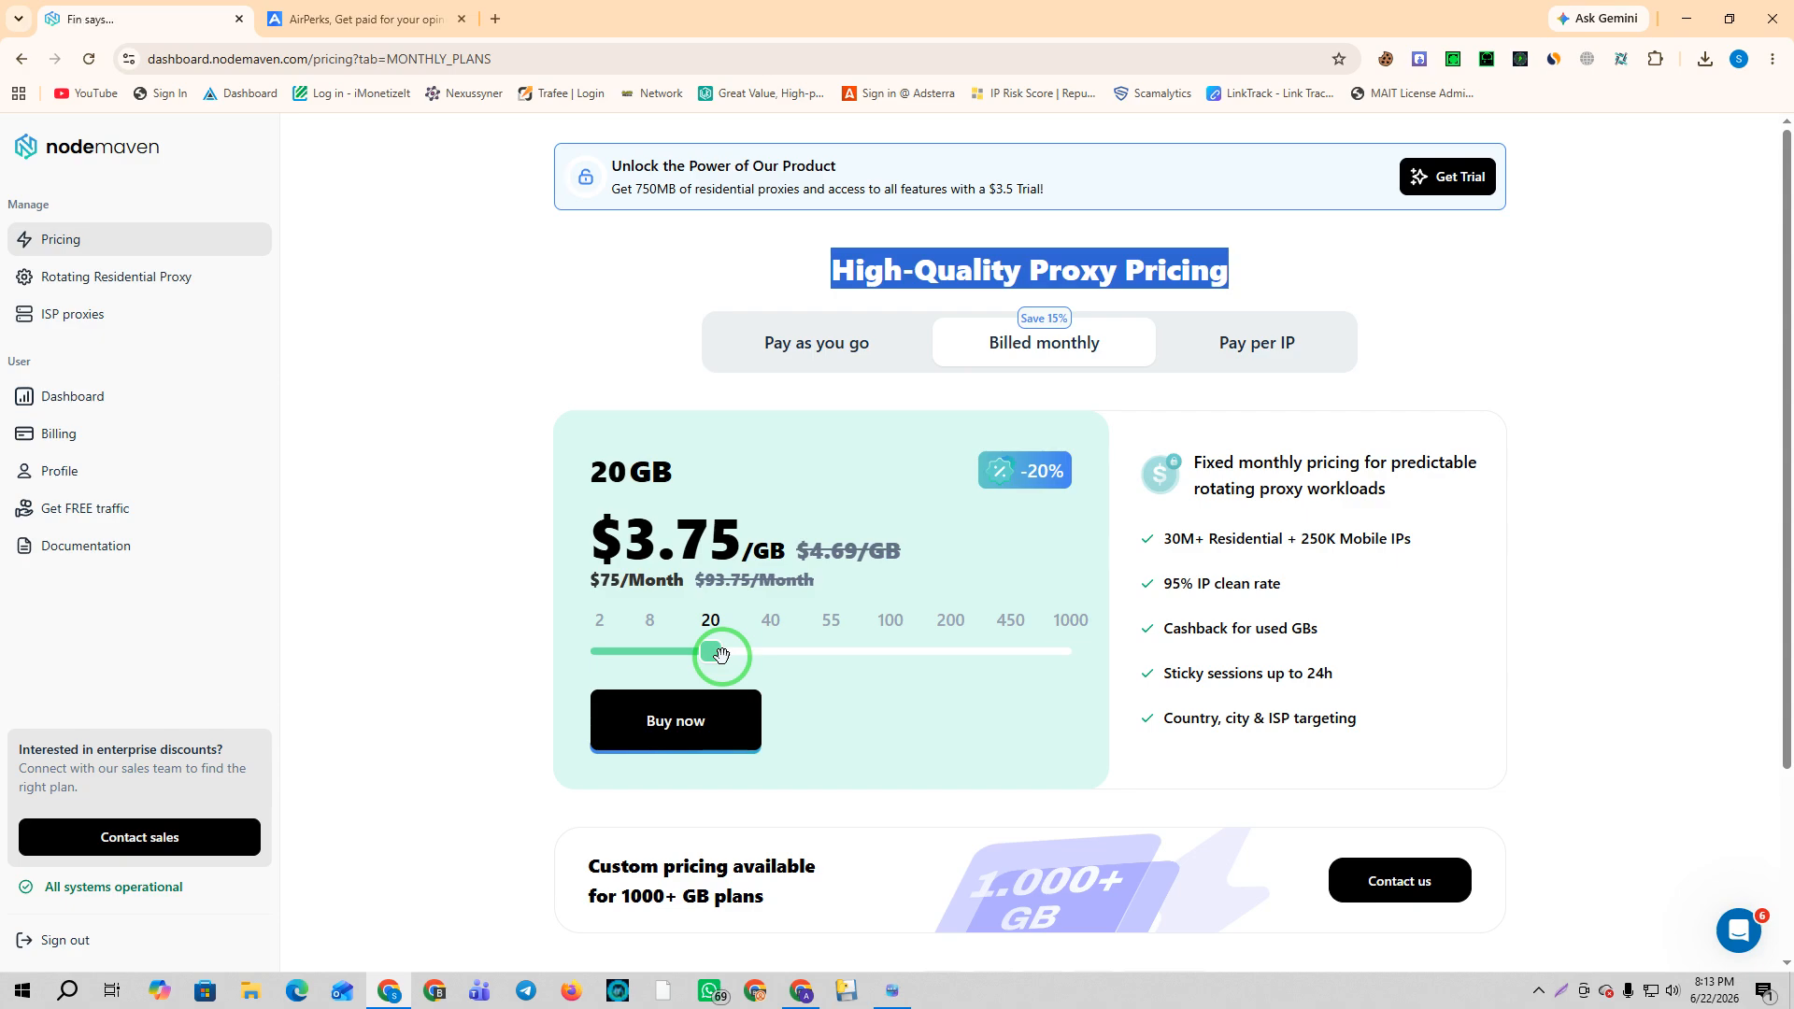
Open the ISP proxies order form and select the SOCKS protocol.
left_click(82, 311)
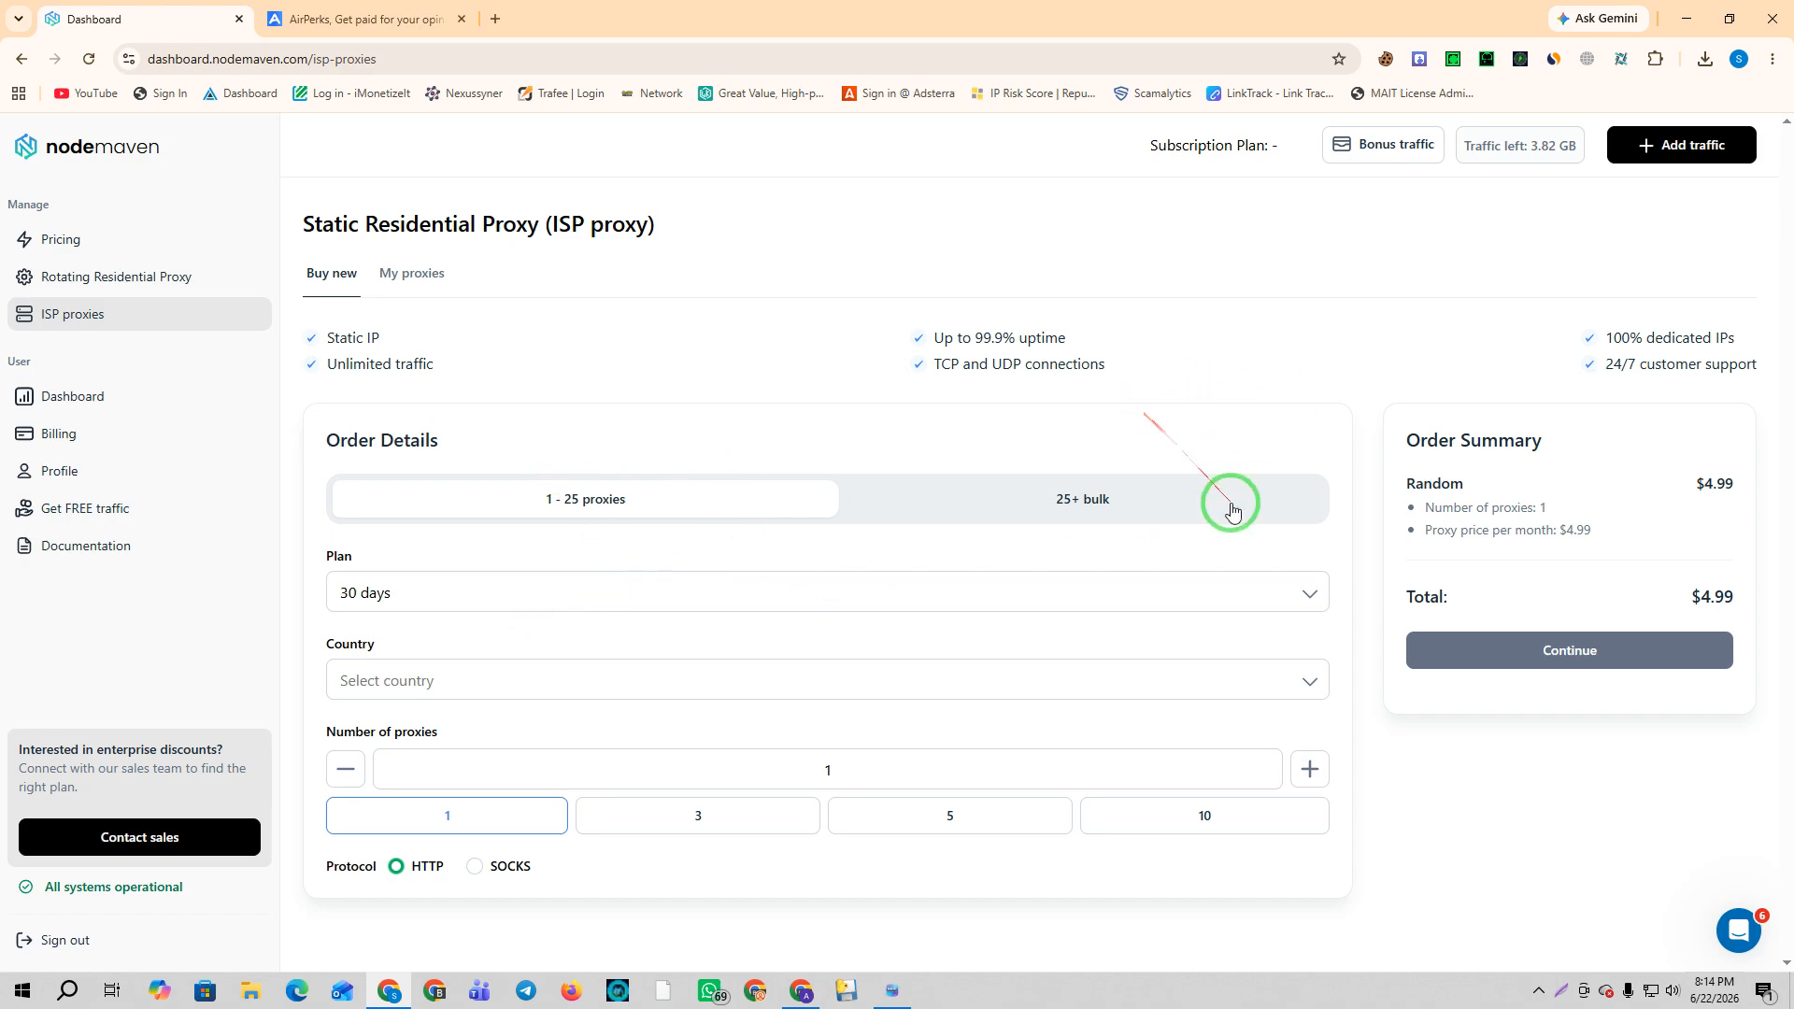
left_click_drag(592, 873, 334, 875)
left_click(641, 880)
left_click(474, 866)
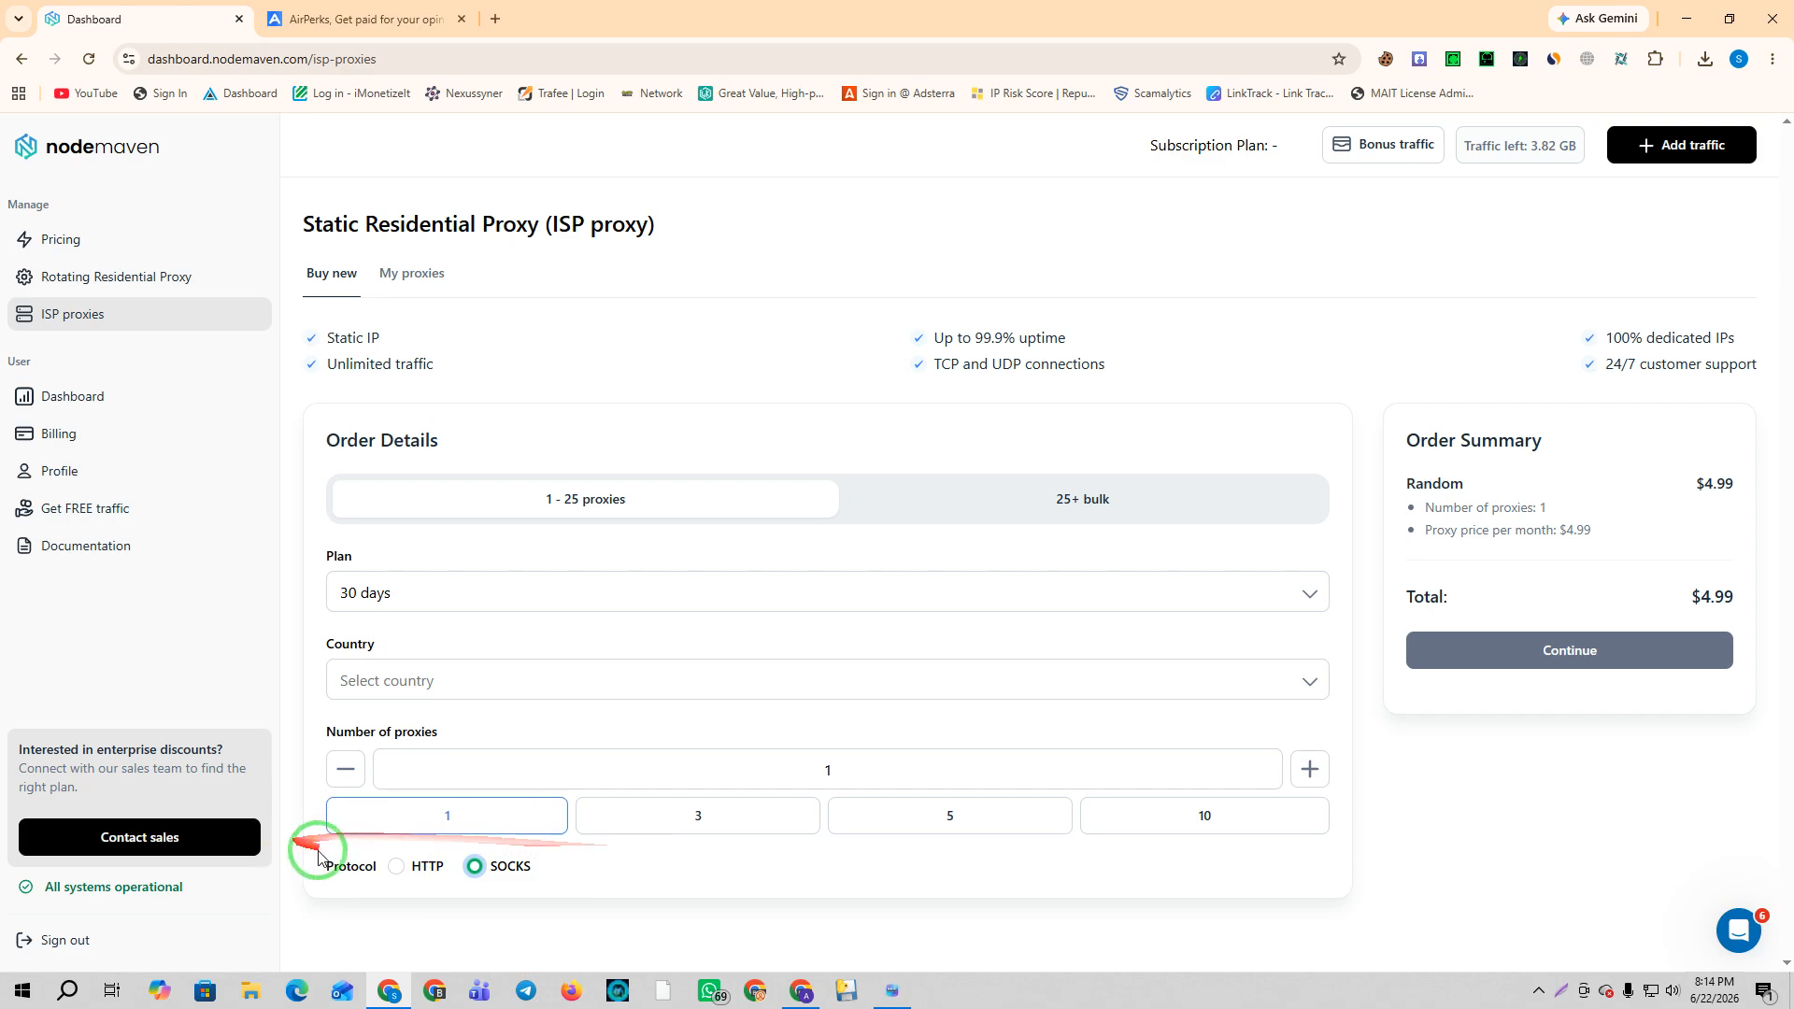
Open the rotating residential proxy setup and choose a residential connection with United States as the country.
left_click(88, 277)
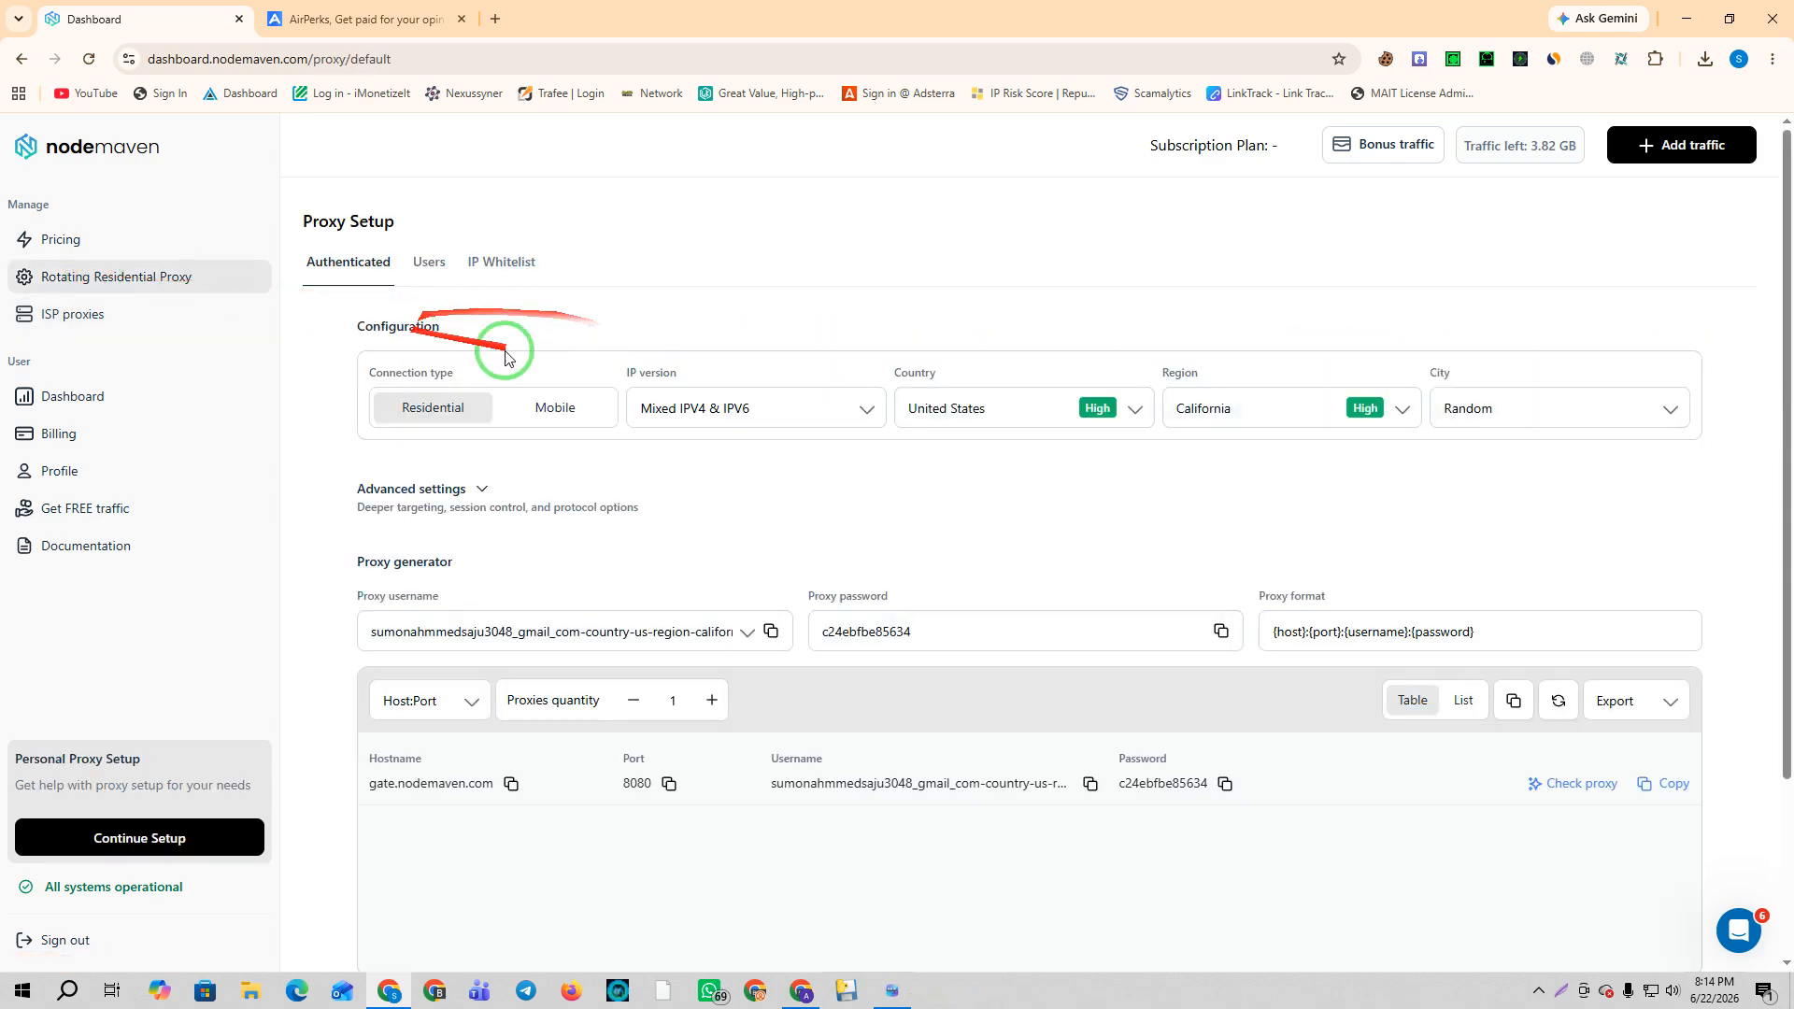
left_click_drag(1502, 146, 1563, 144)
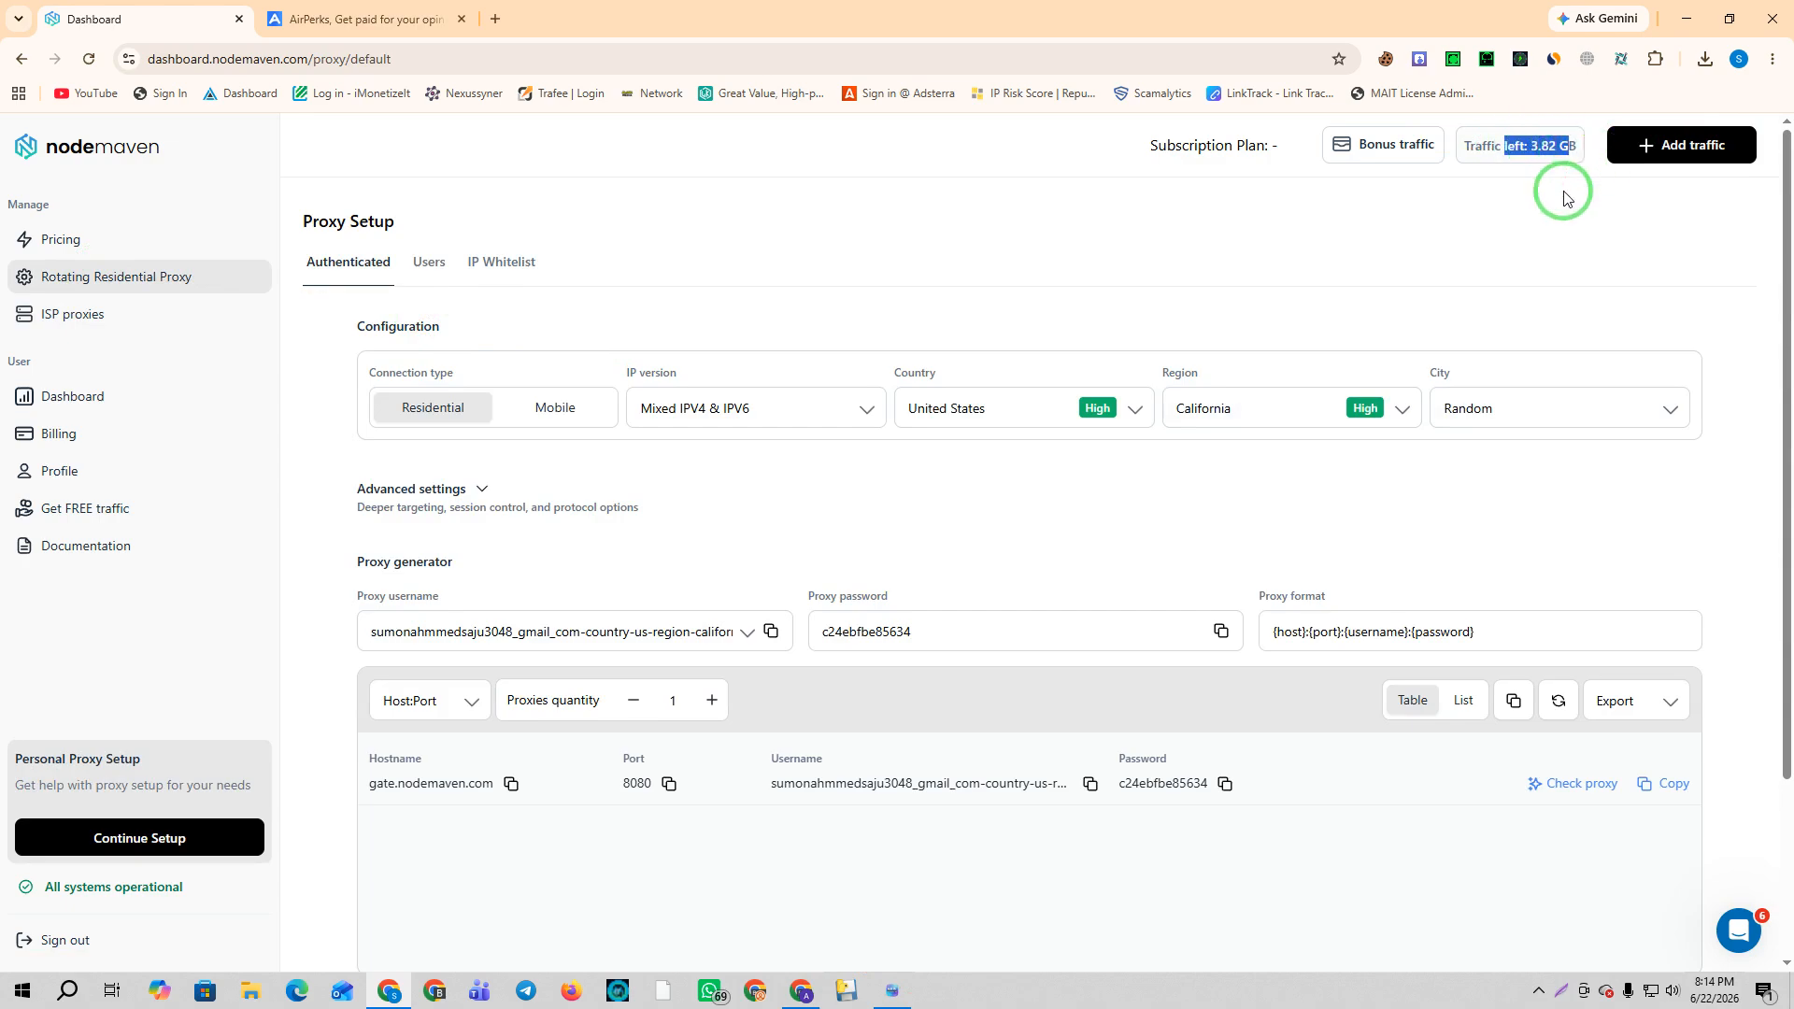
left_click(1518, 196)
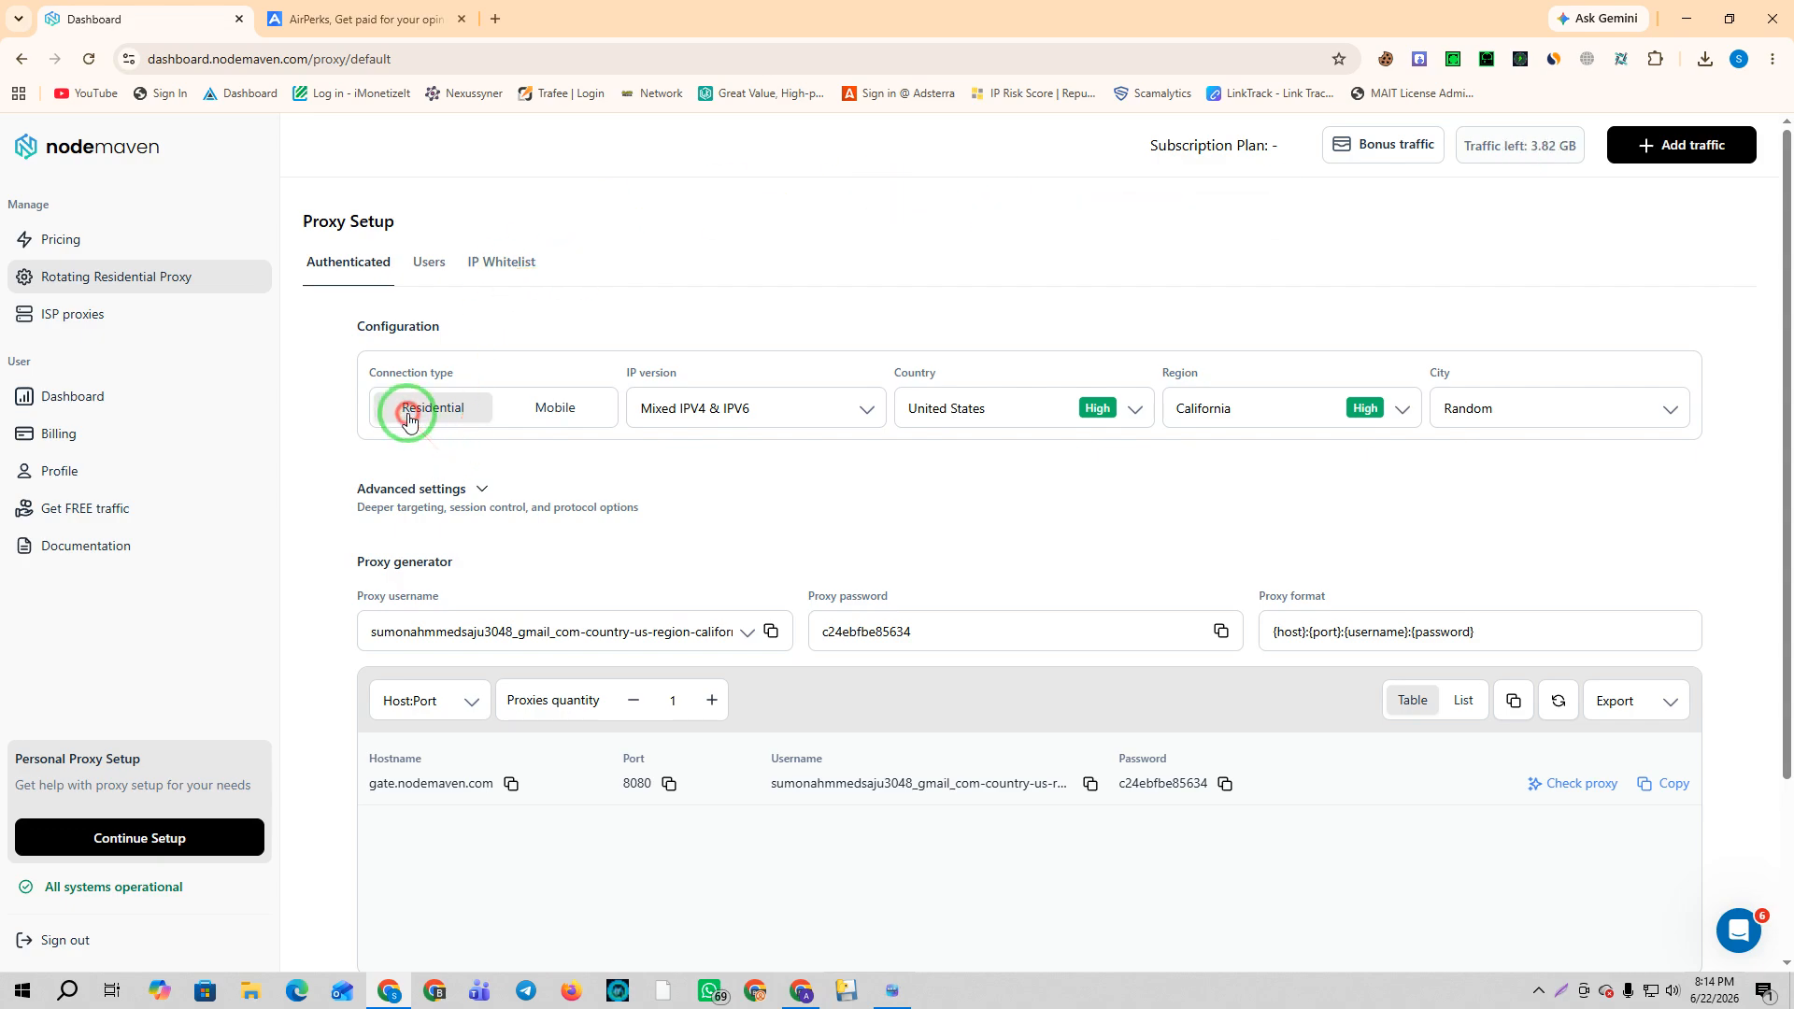
left_click(967, 411)
type("uni")
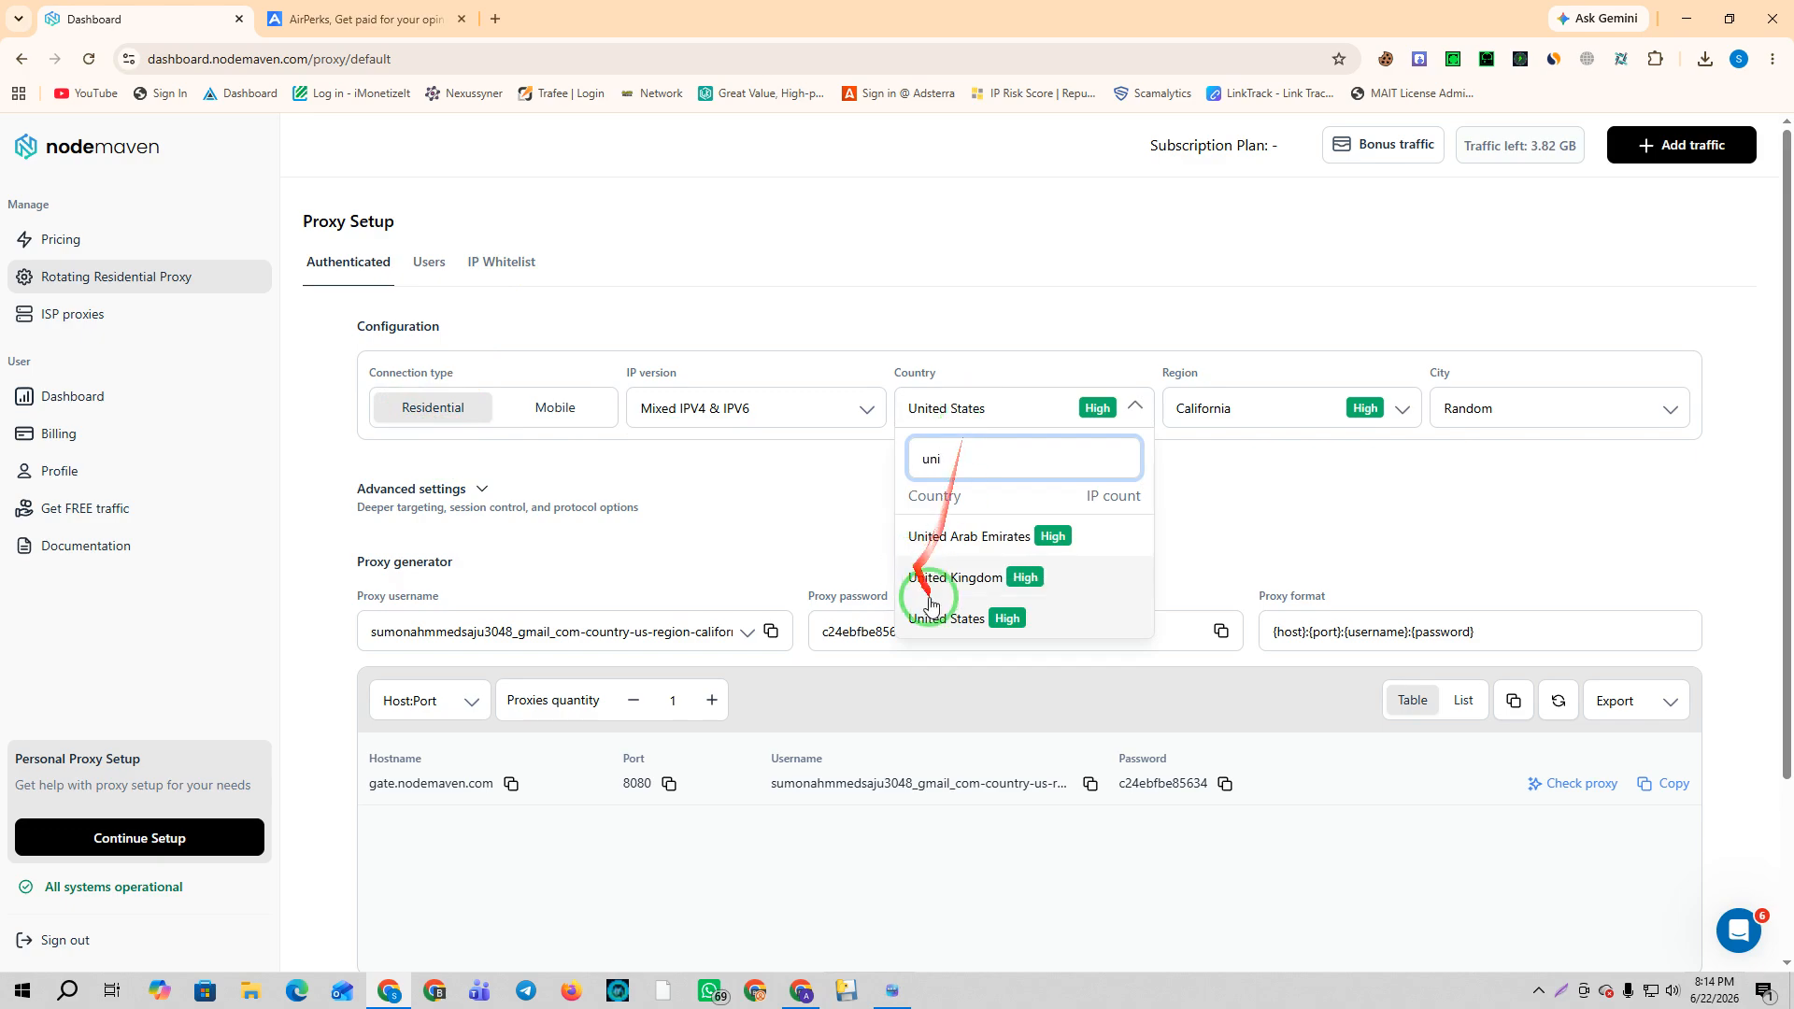
left_click(937, 621)
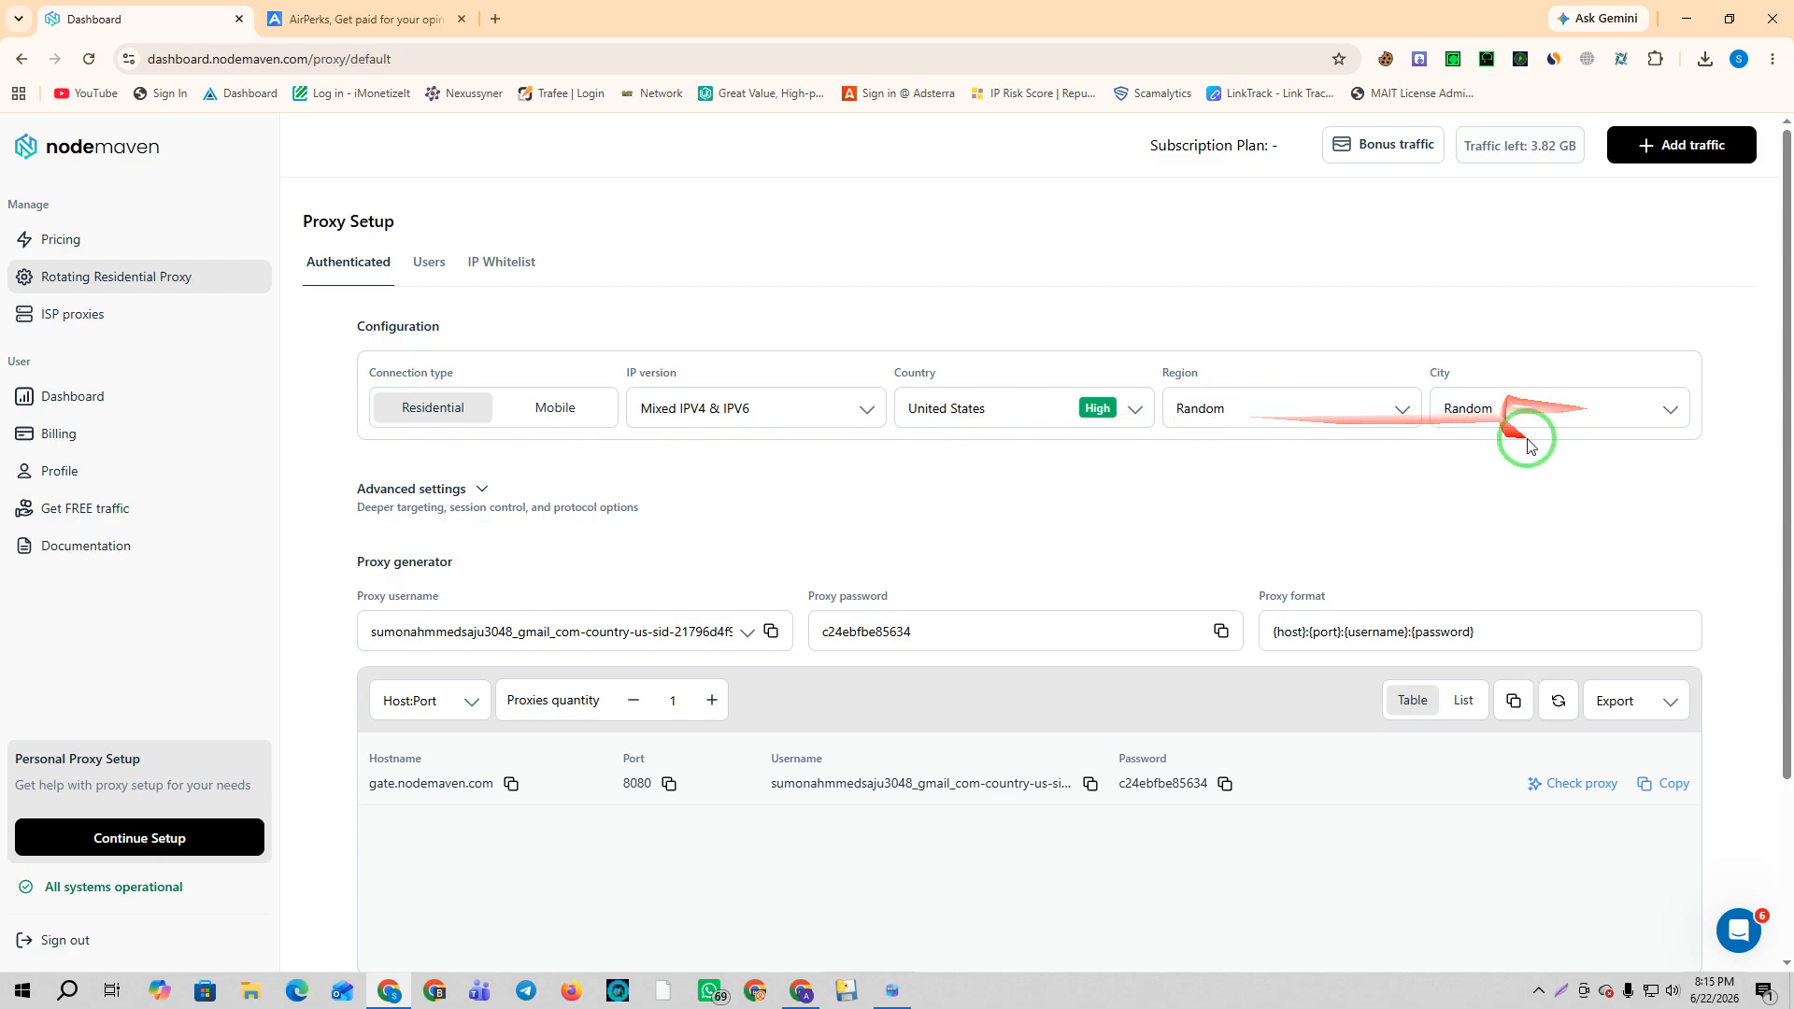
Expand the advanced proxy settings and set the protocol to SOCKS5.
scroll(547, 297, "down", 2)
left_click(546, 297)
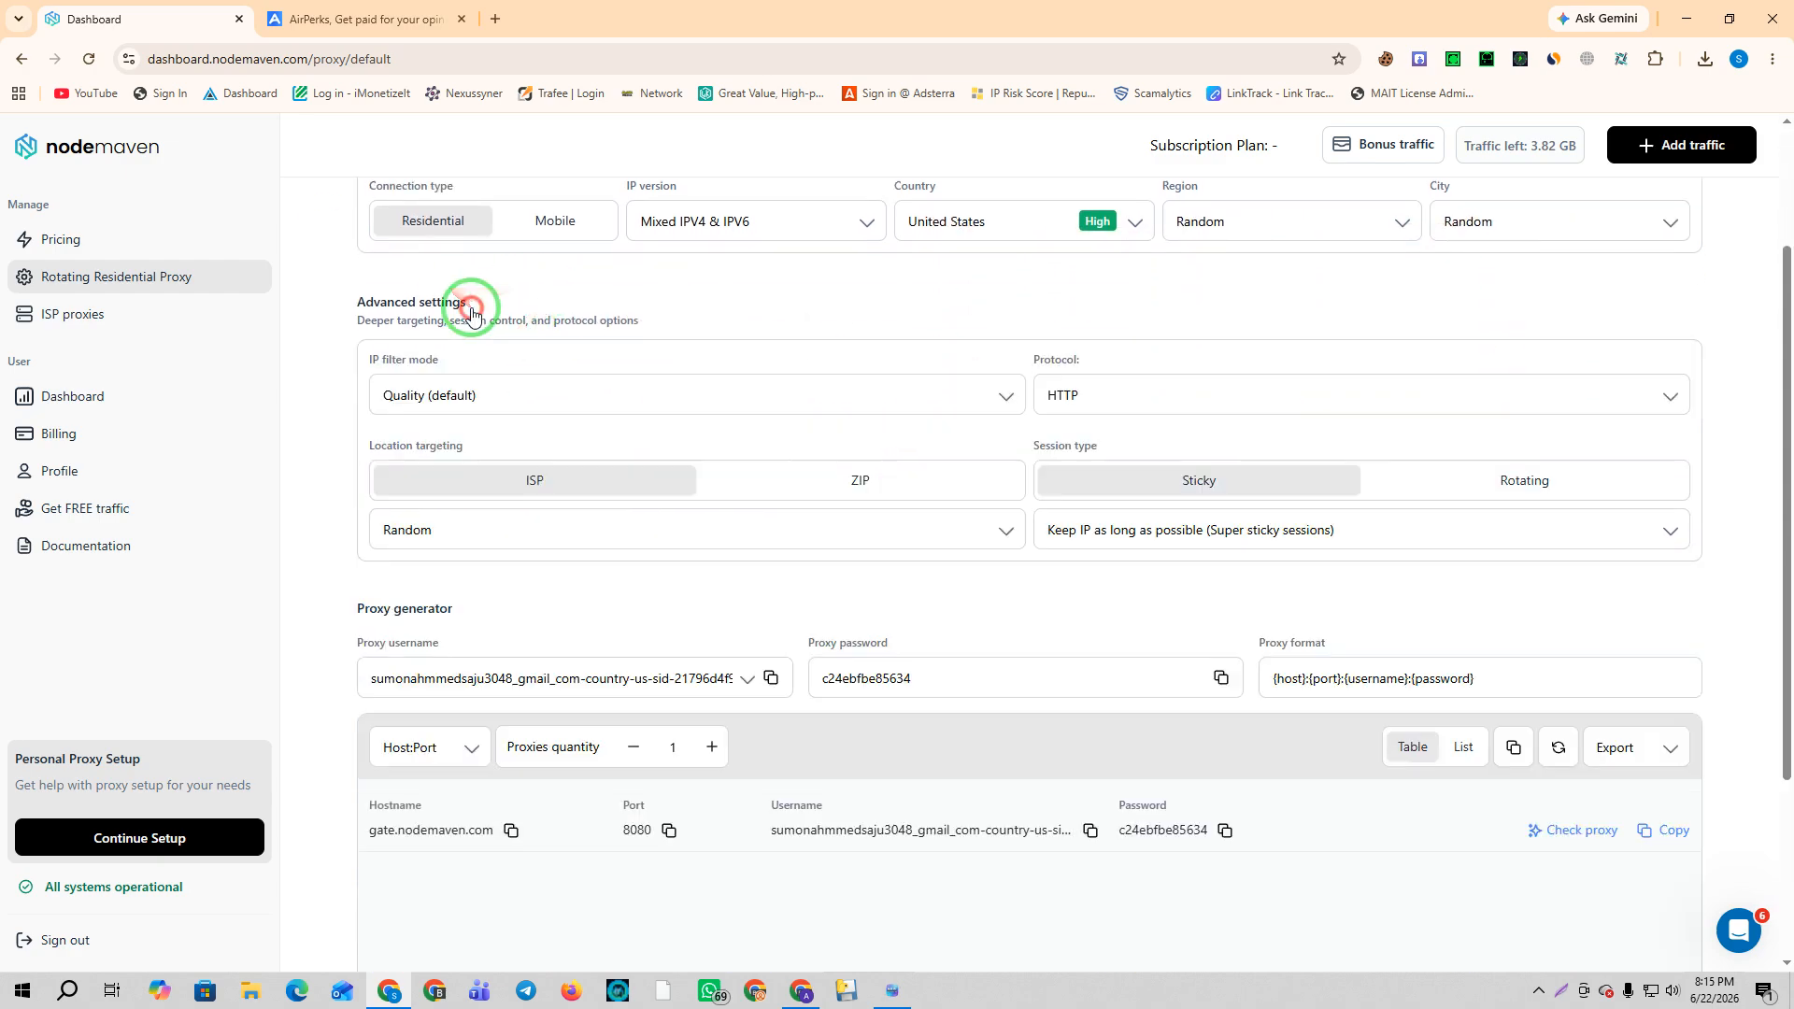
left_click(1110, 395)
left_click(1089, 474)
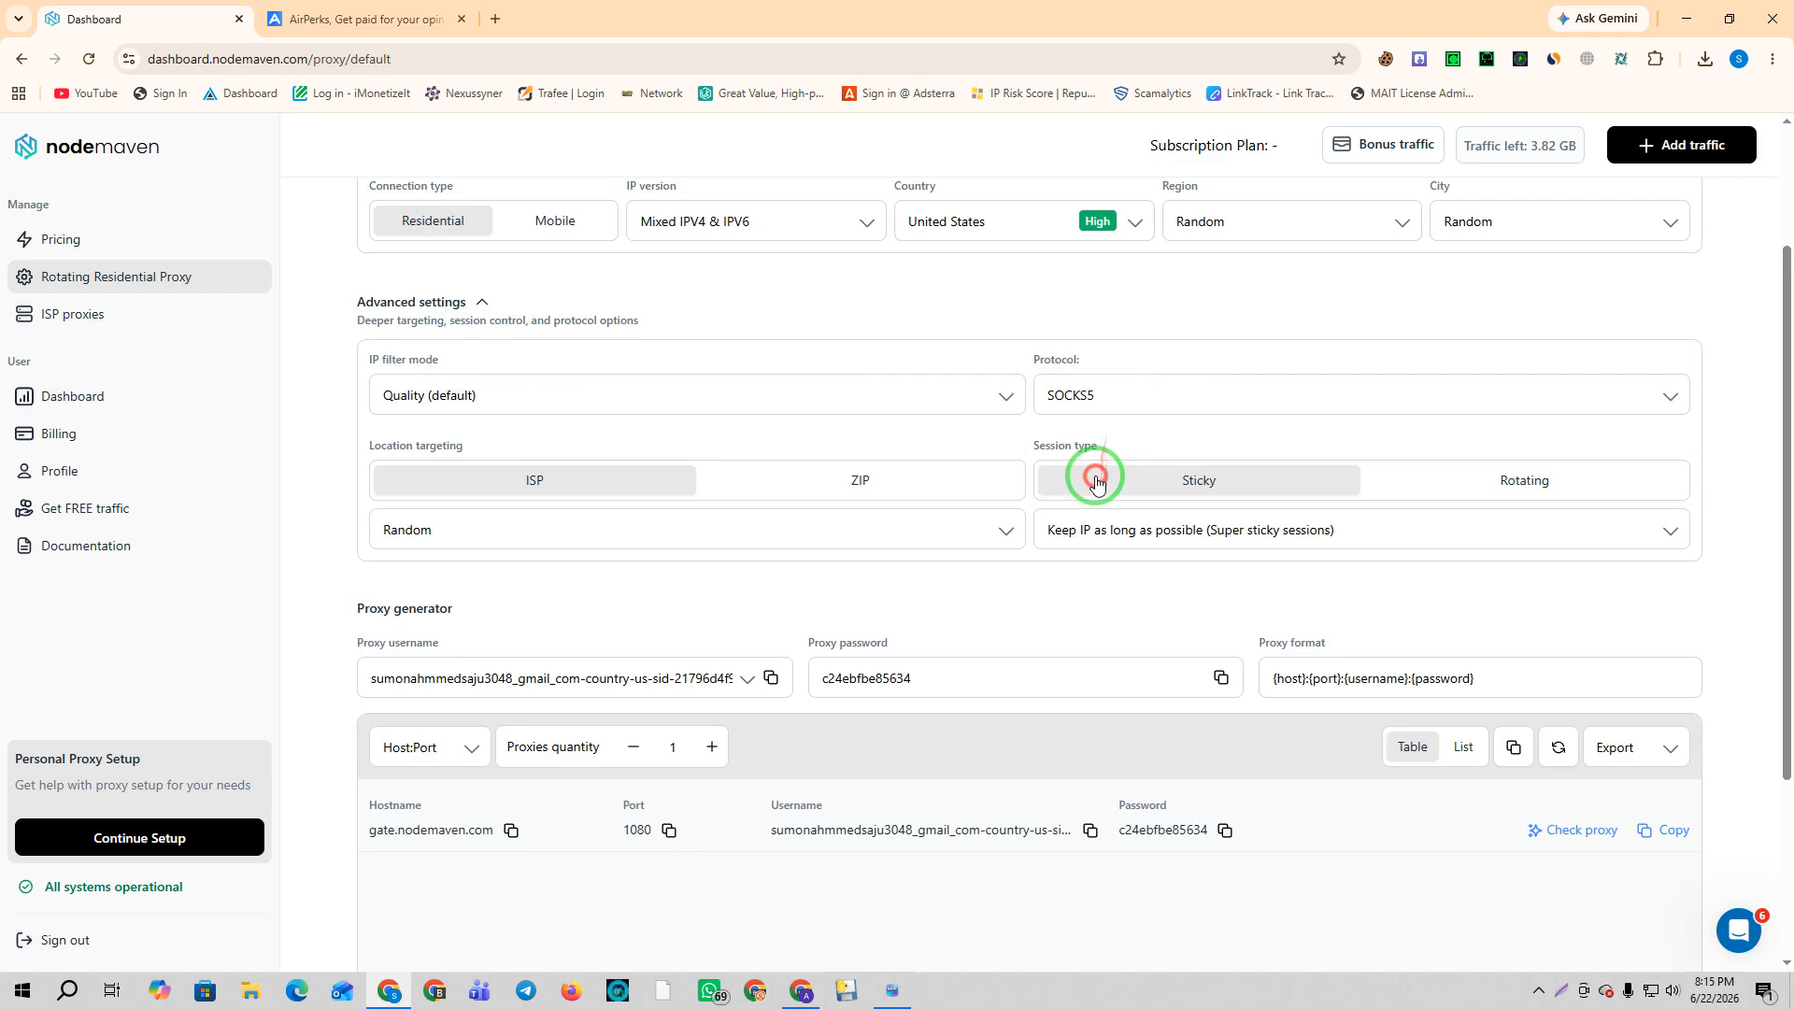
Set the proxies quantity to 20 and copy the second generated proxy's details.
scroll(1126, 502, "down", 1)
scroll(1126, 502, "down", 3)
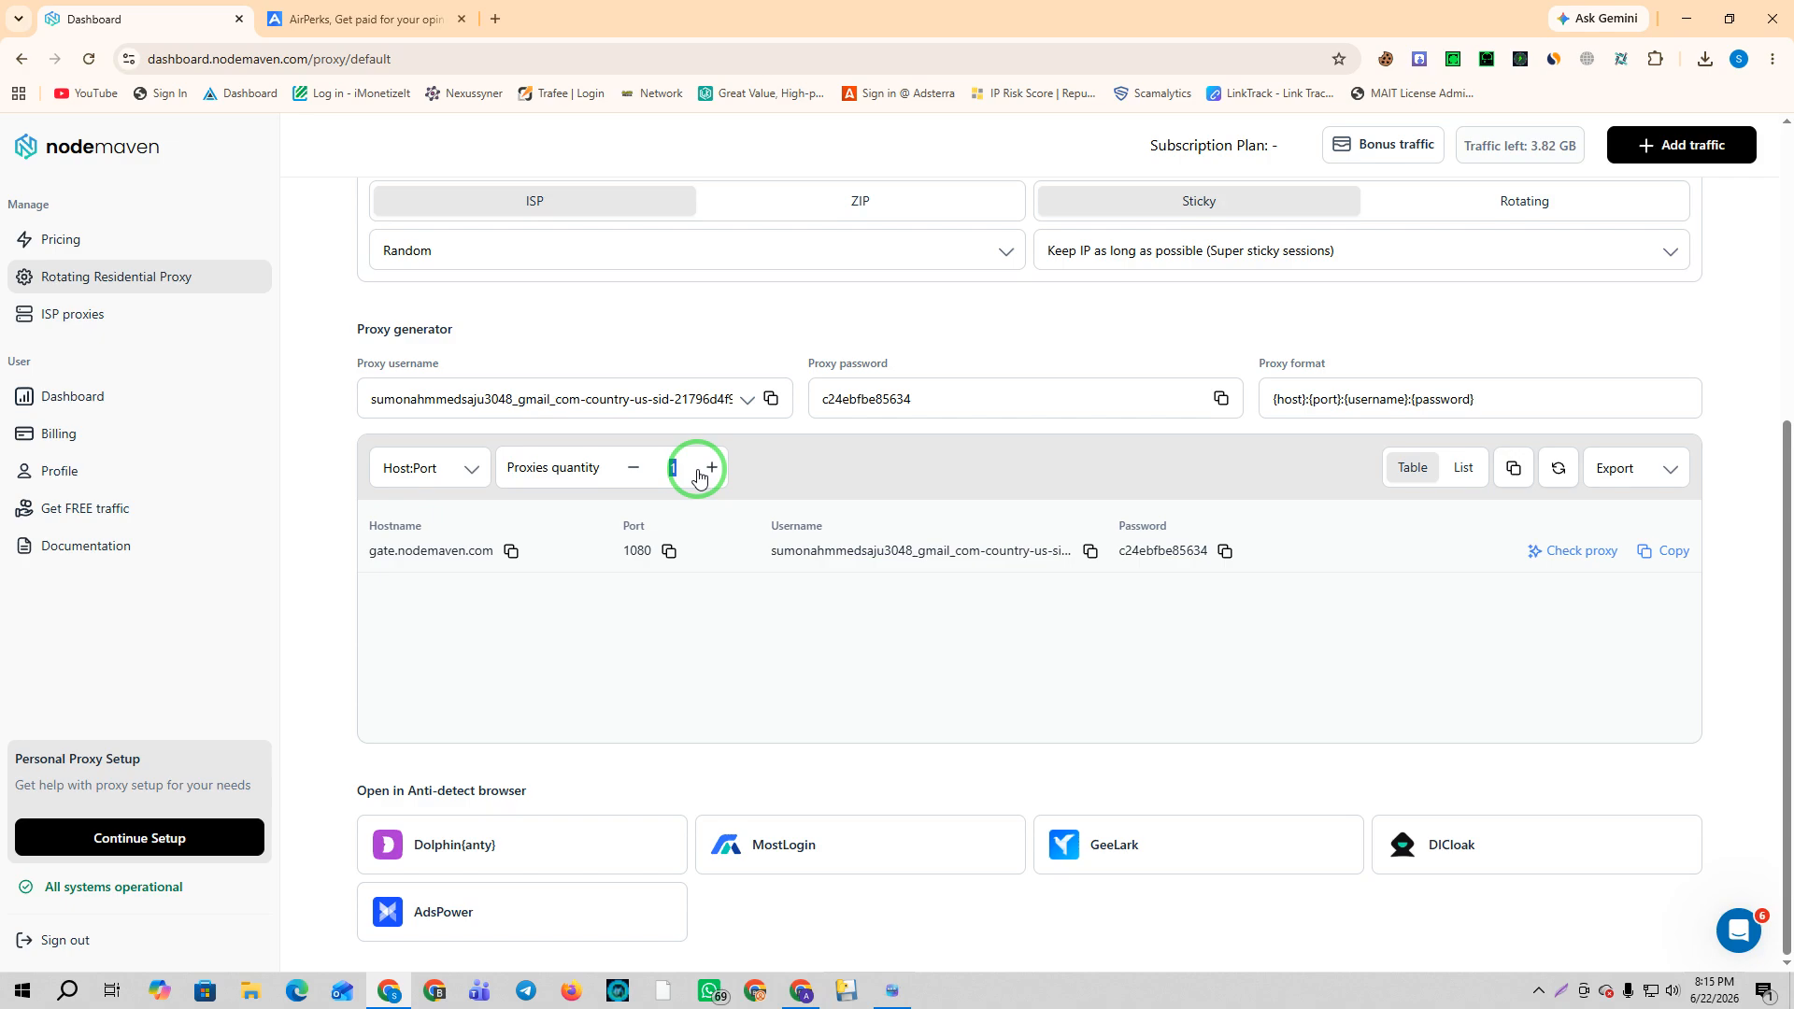
type("20")
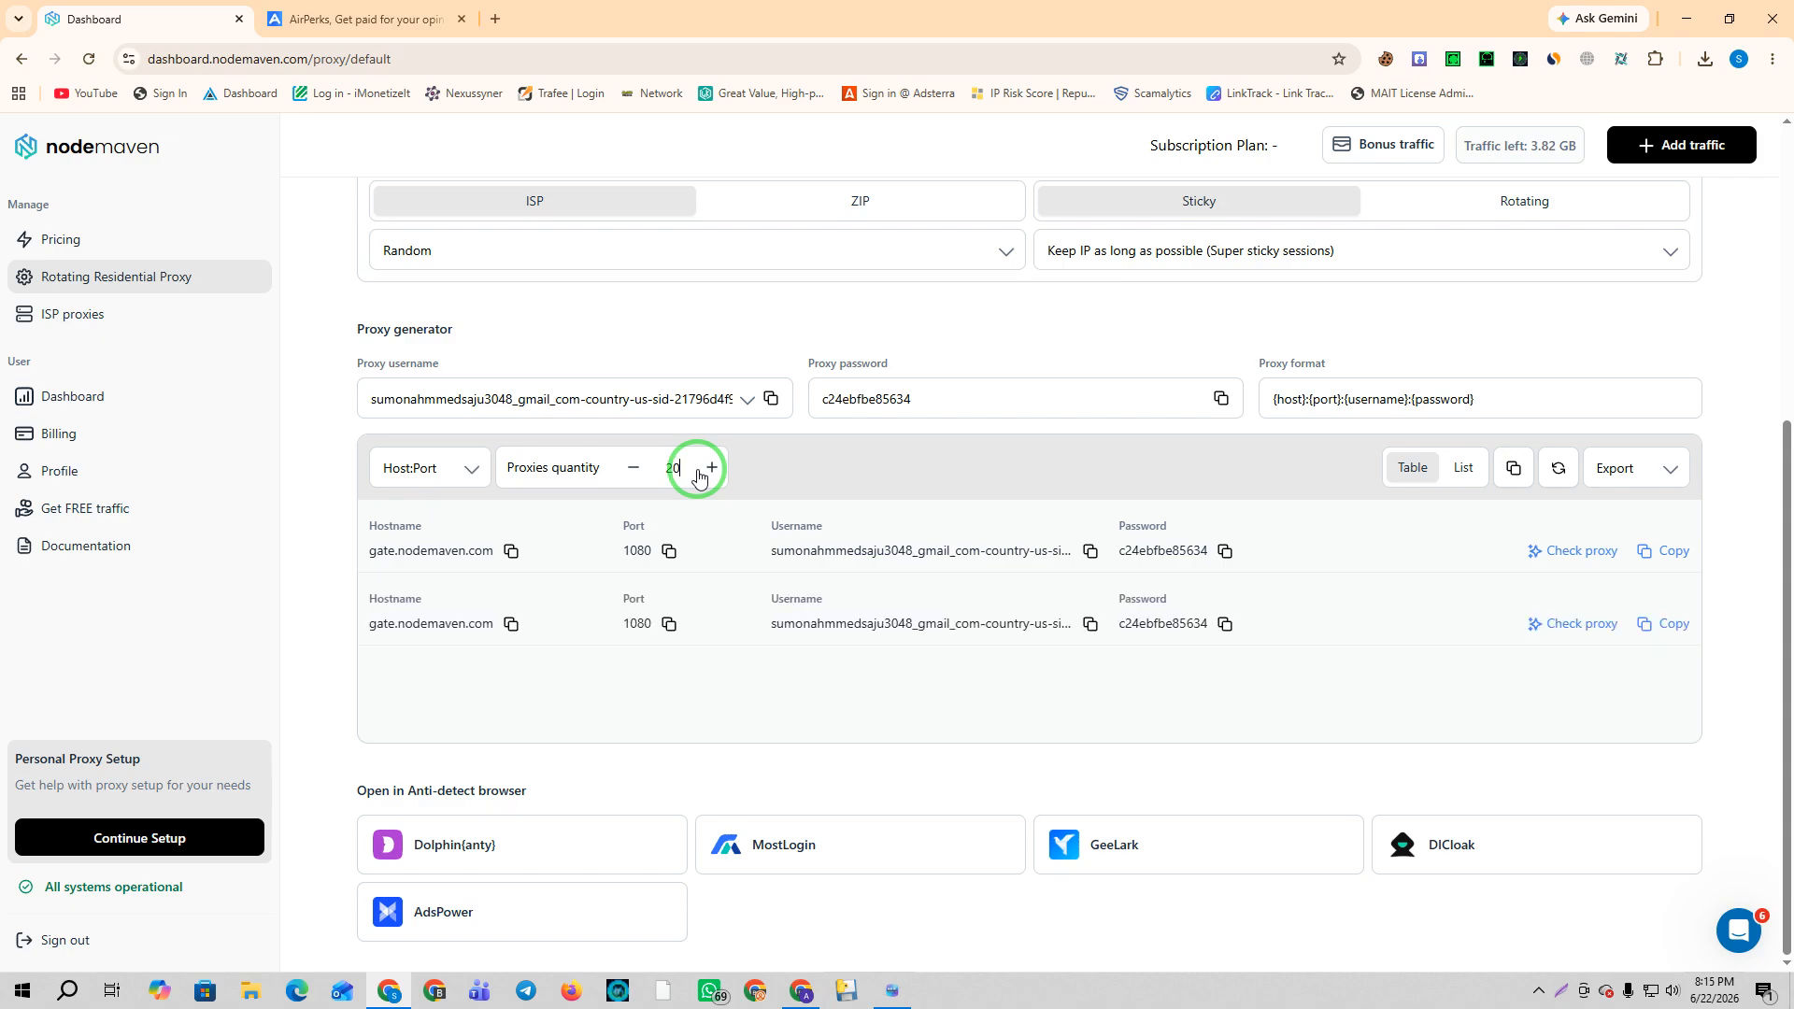
left_click(1656, 623)
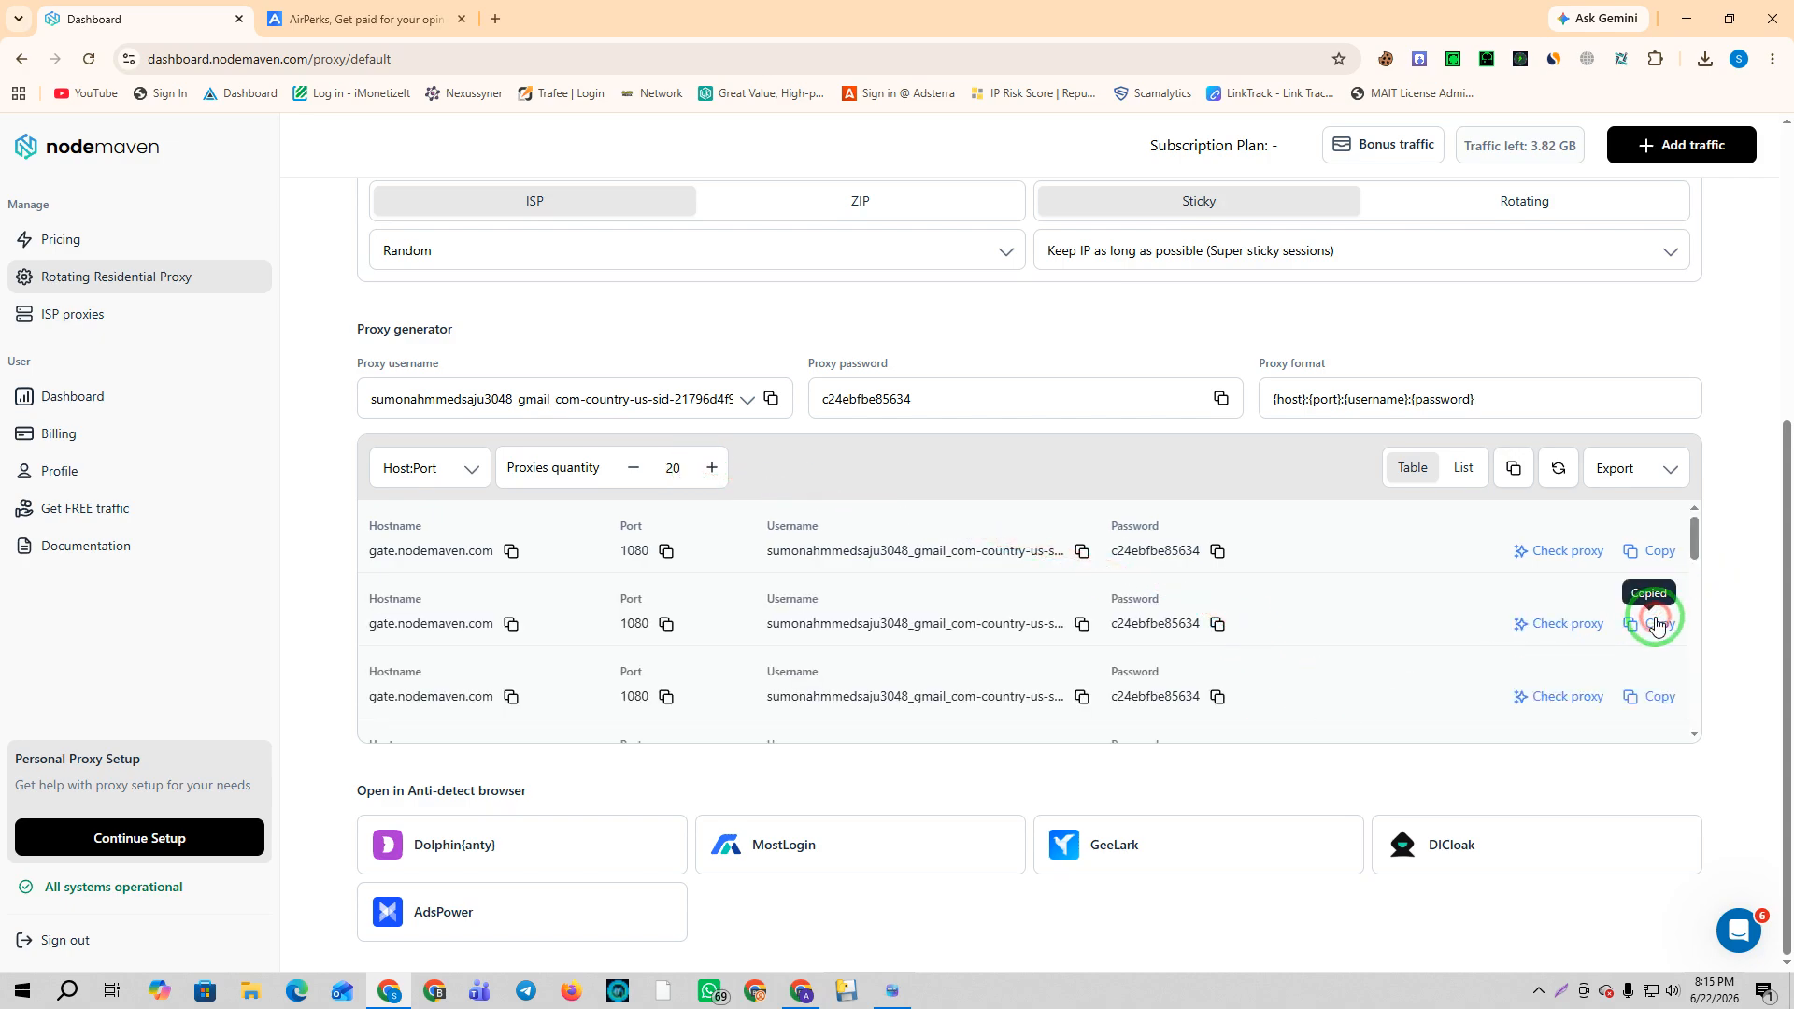
Switch to the Mait antidetect browser and start a new browser profile with Windows as its operating system.
left_click(893, 990)
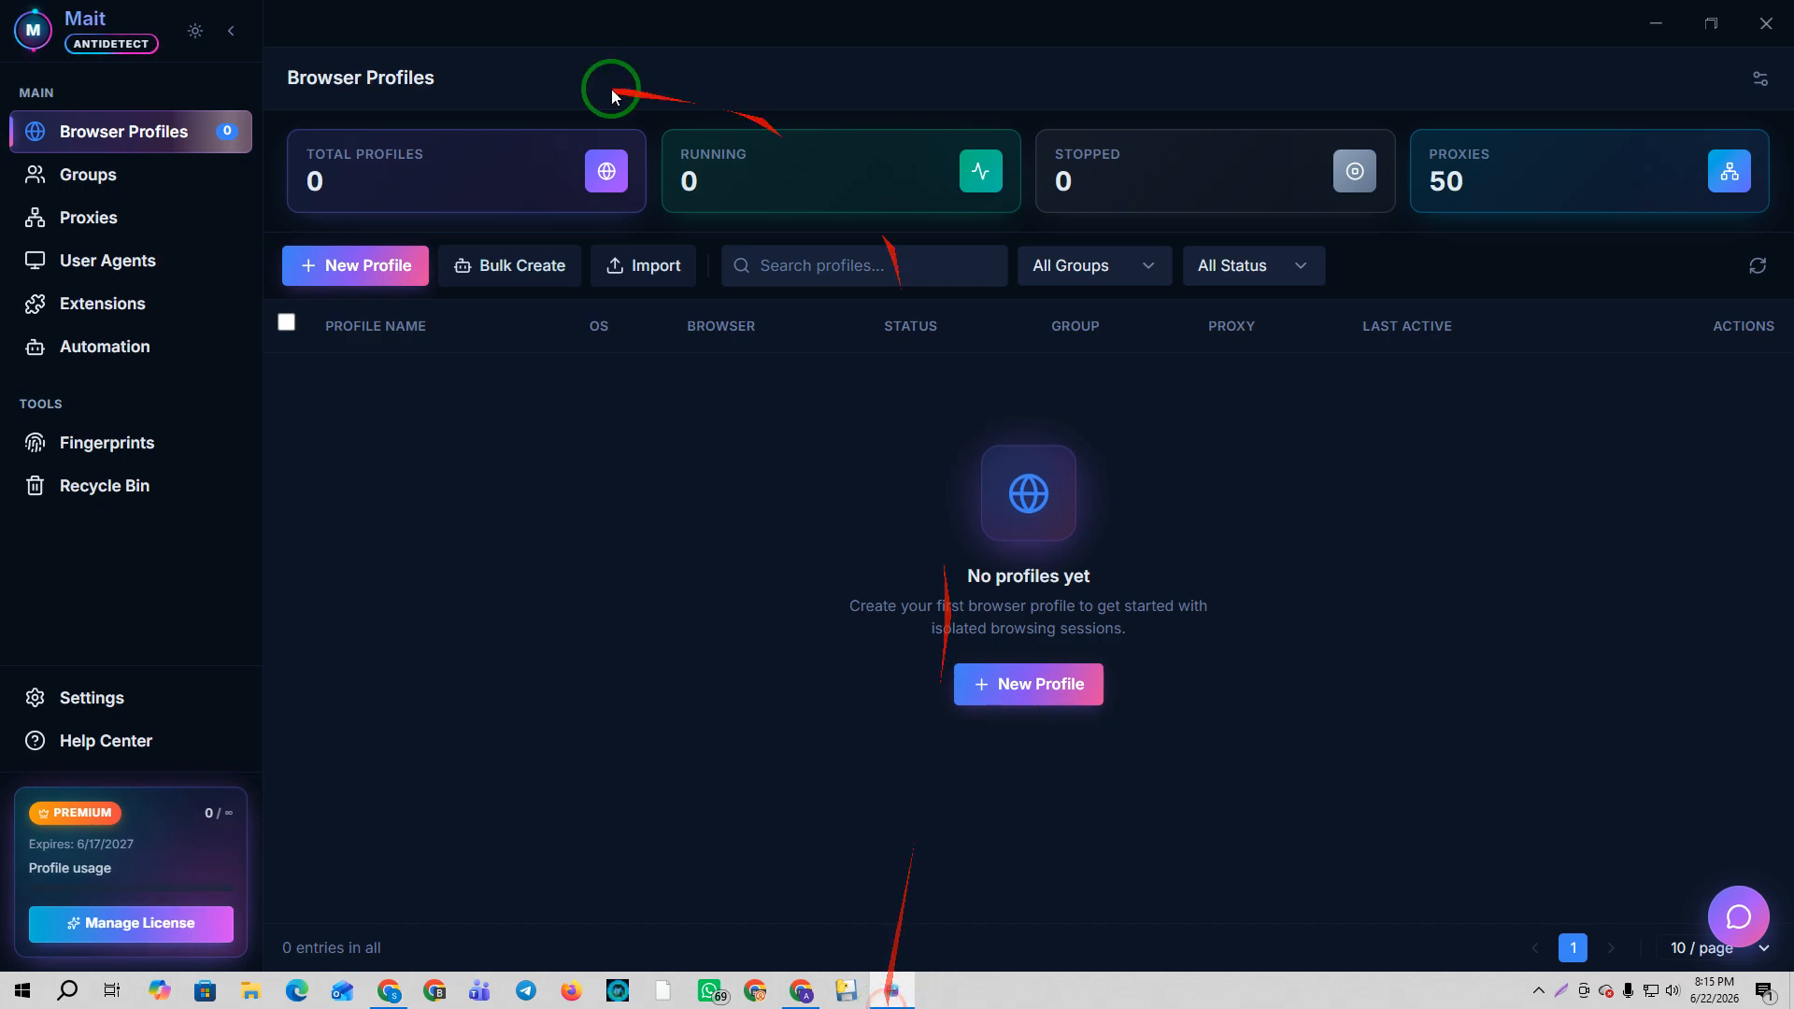
left_click(360, 264)
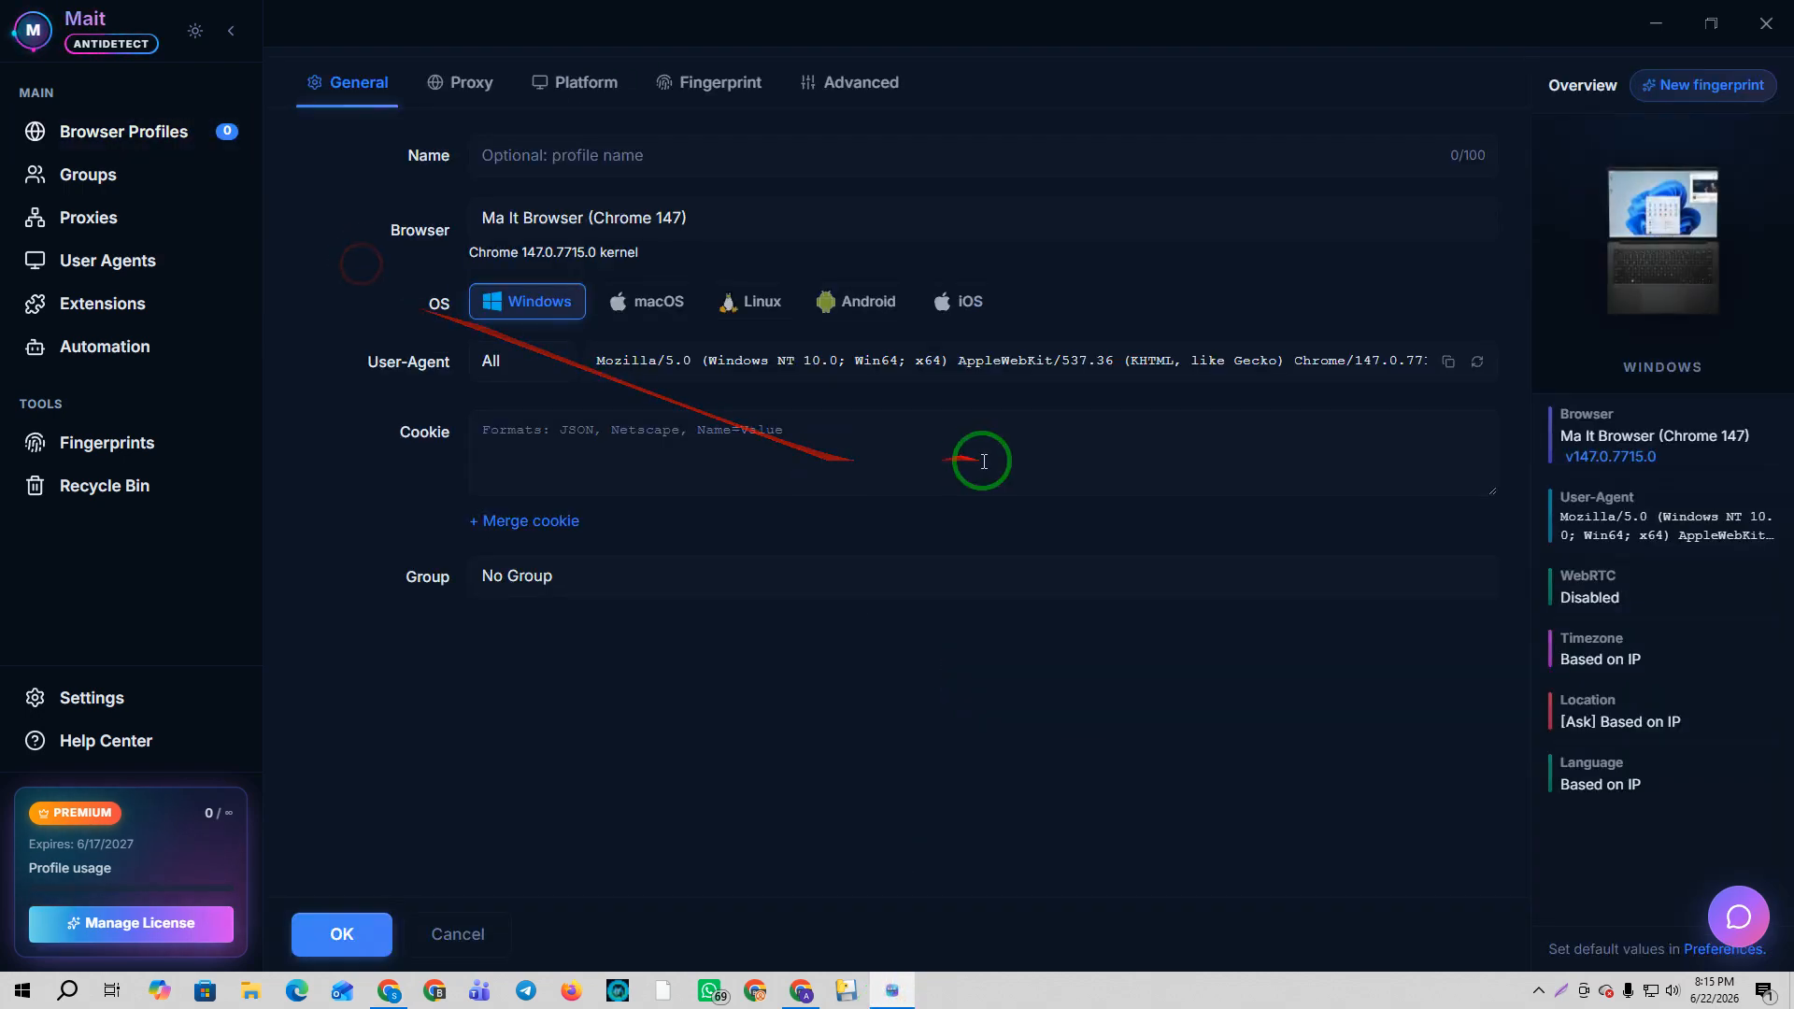
left_click(622, 320)
left_click(504, 314)
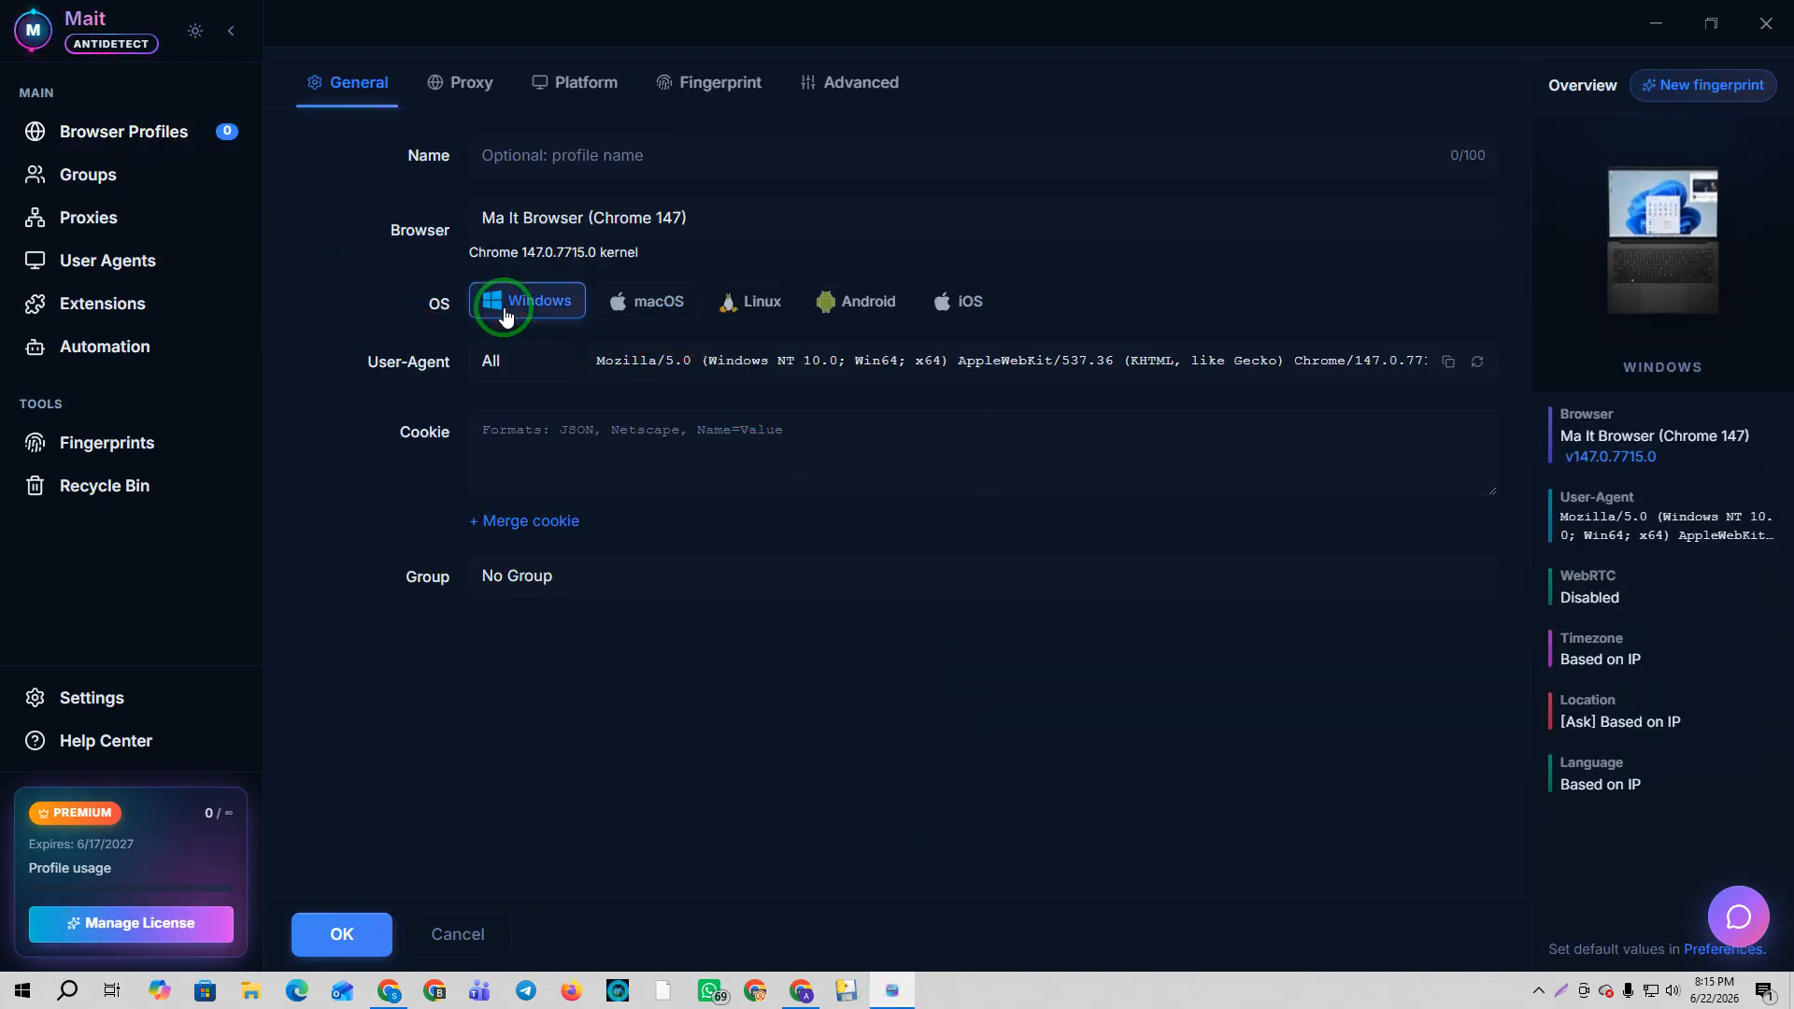
Paste the copied SOCKS5 proxy details, including username and password, into the profile's custom proxy settings, check the proxy and save the profile.
left_click(462, 82)
left_click(761, 270)
key("ctrl+v")
left_click(727, 488)
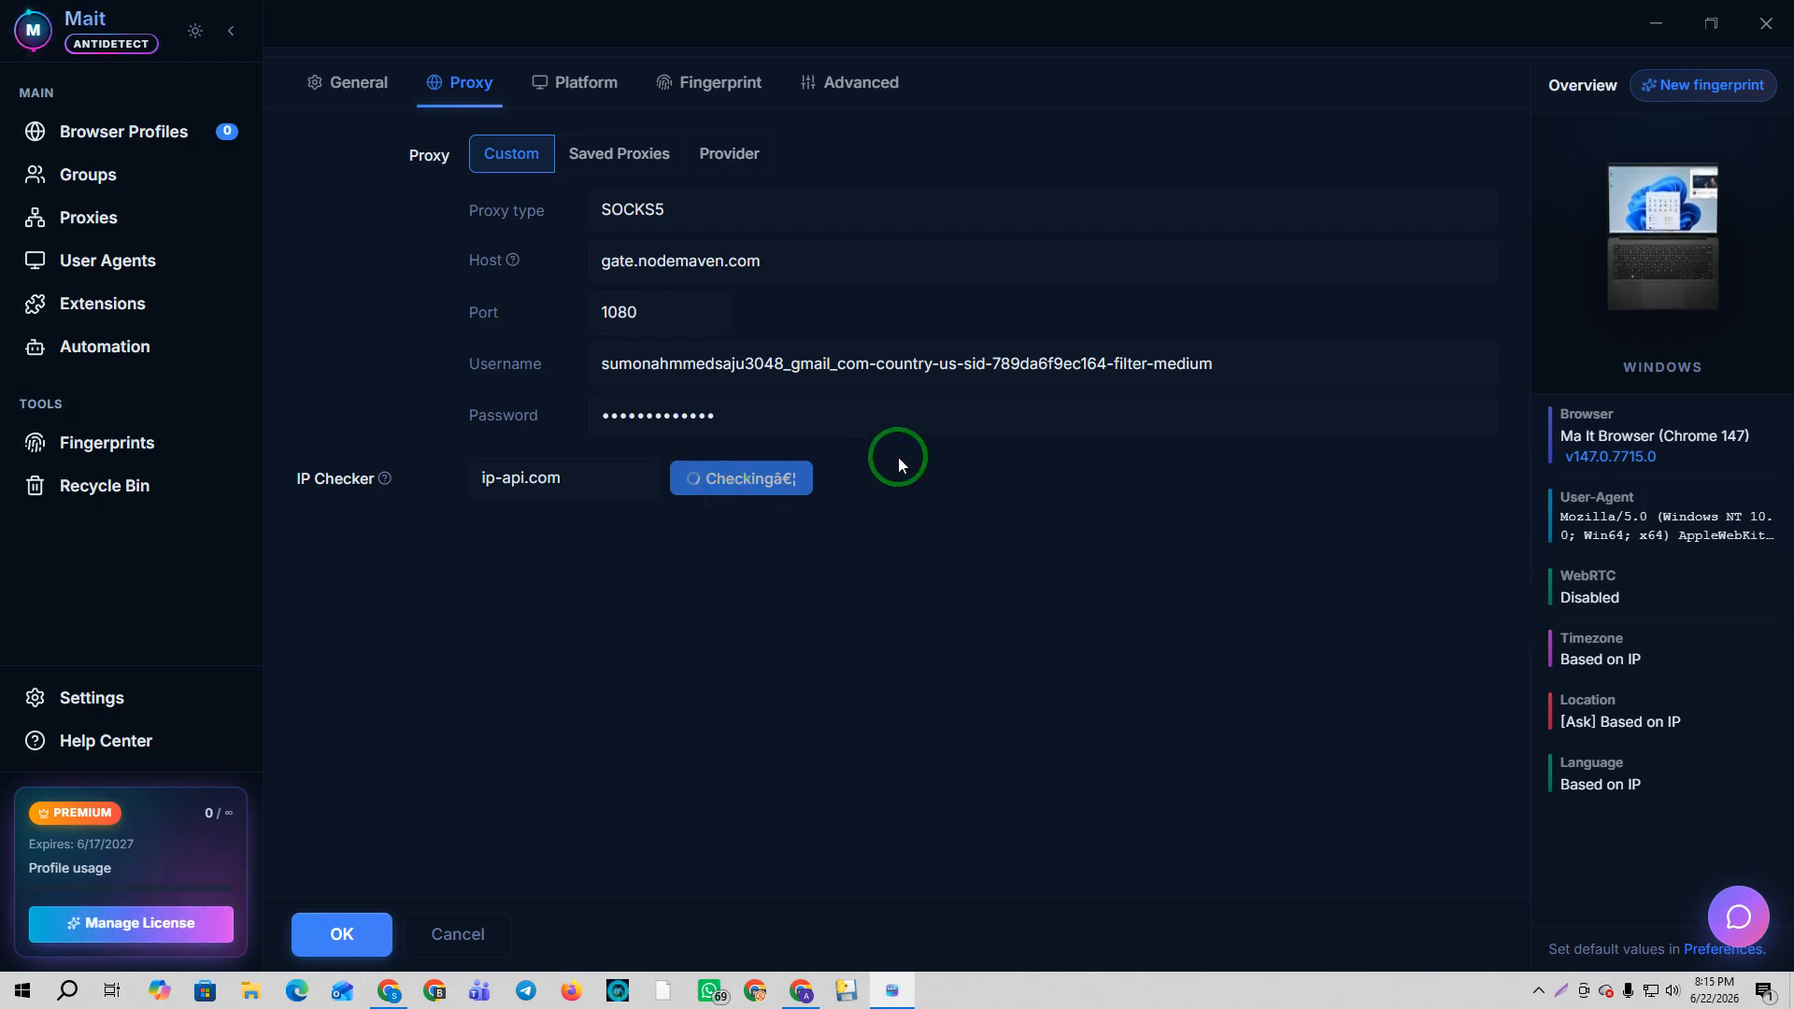
left_click(346, 935)
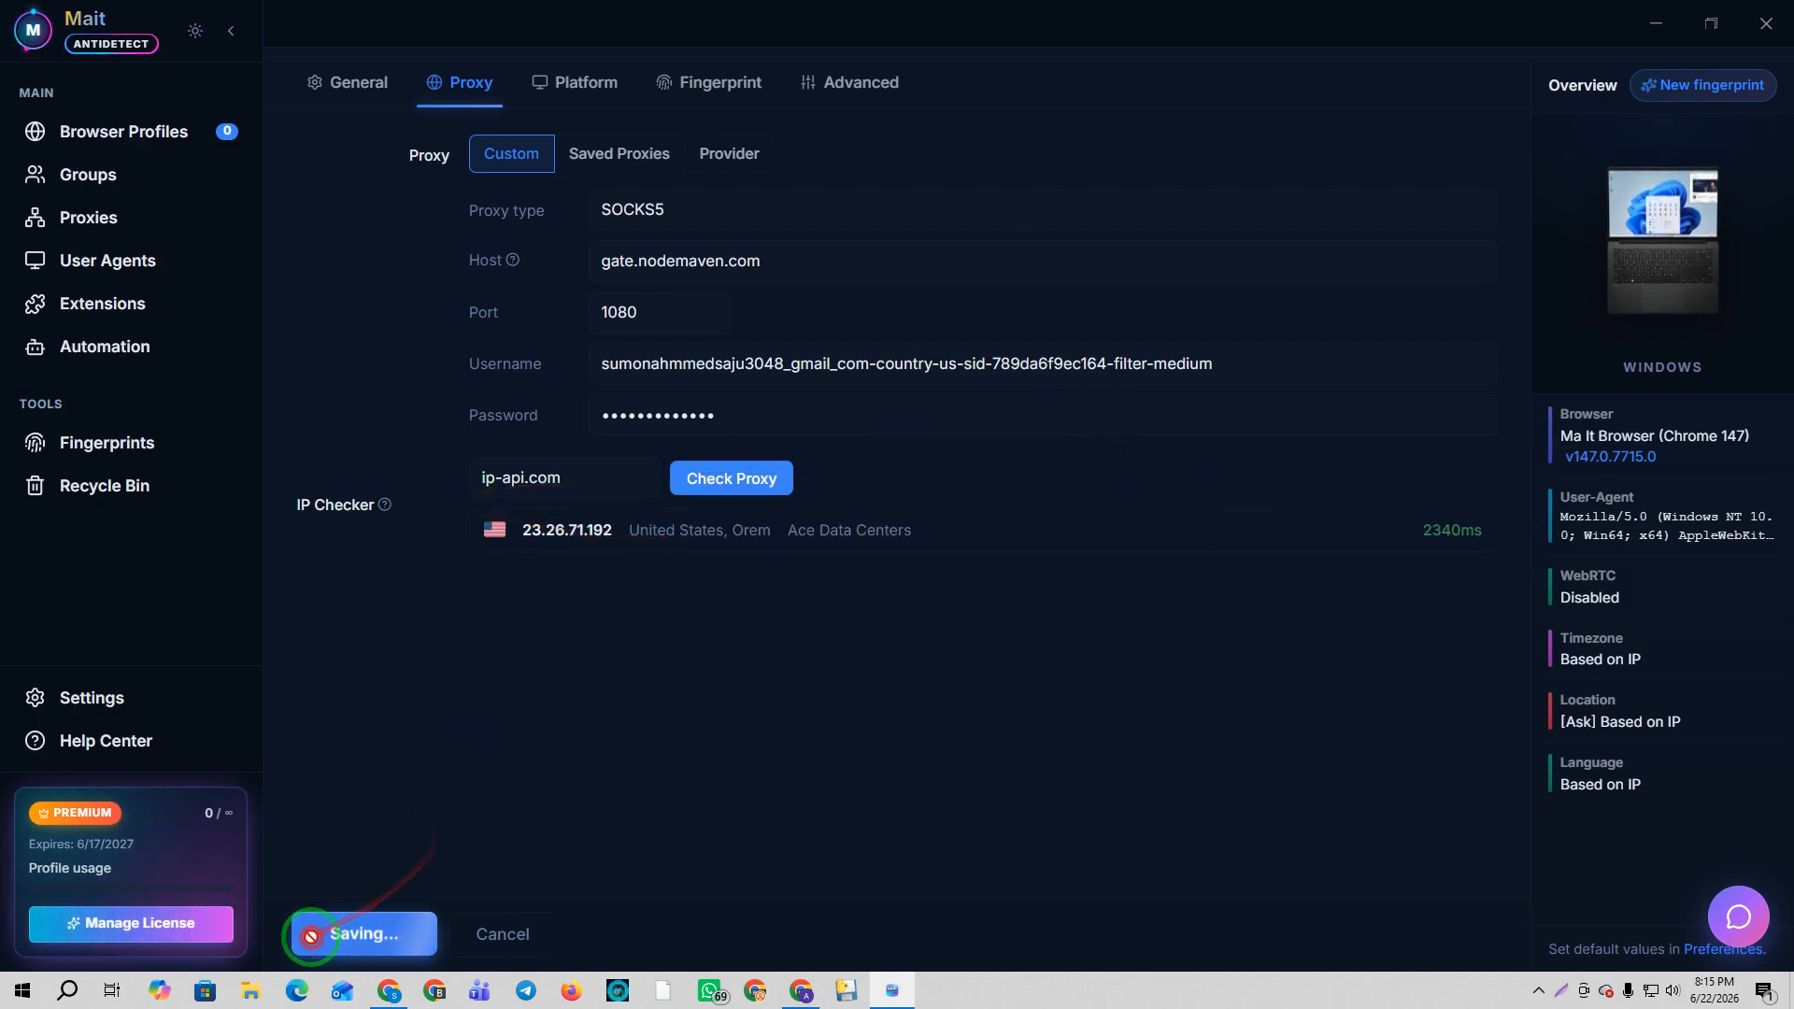
Launch the new profile, close its third loading page and maximize the browser window.
left_click(1678, 384)
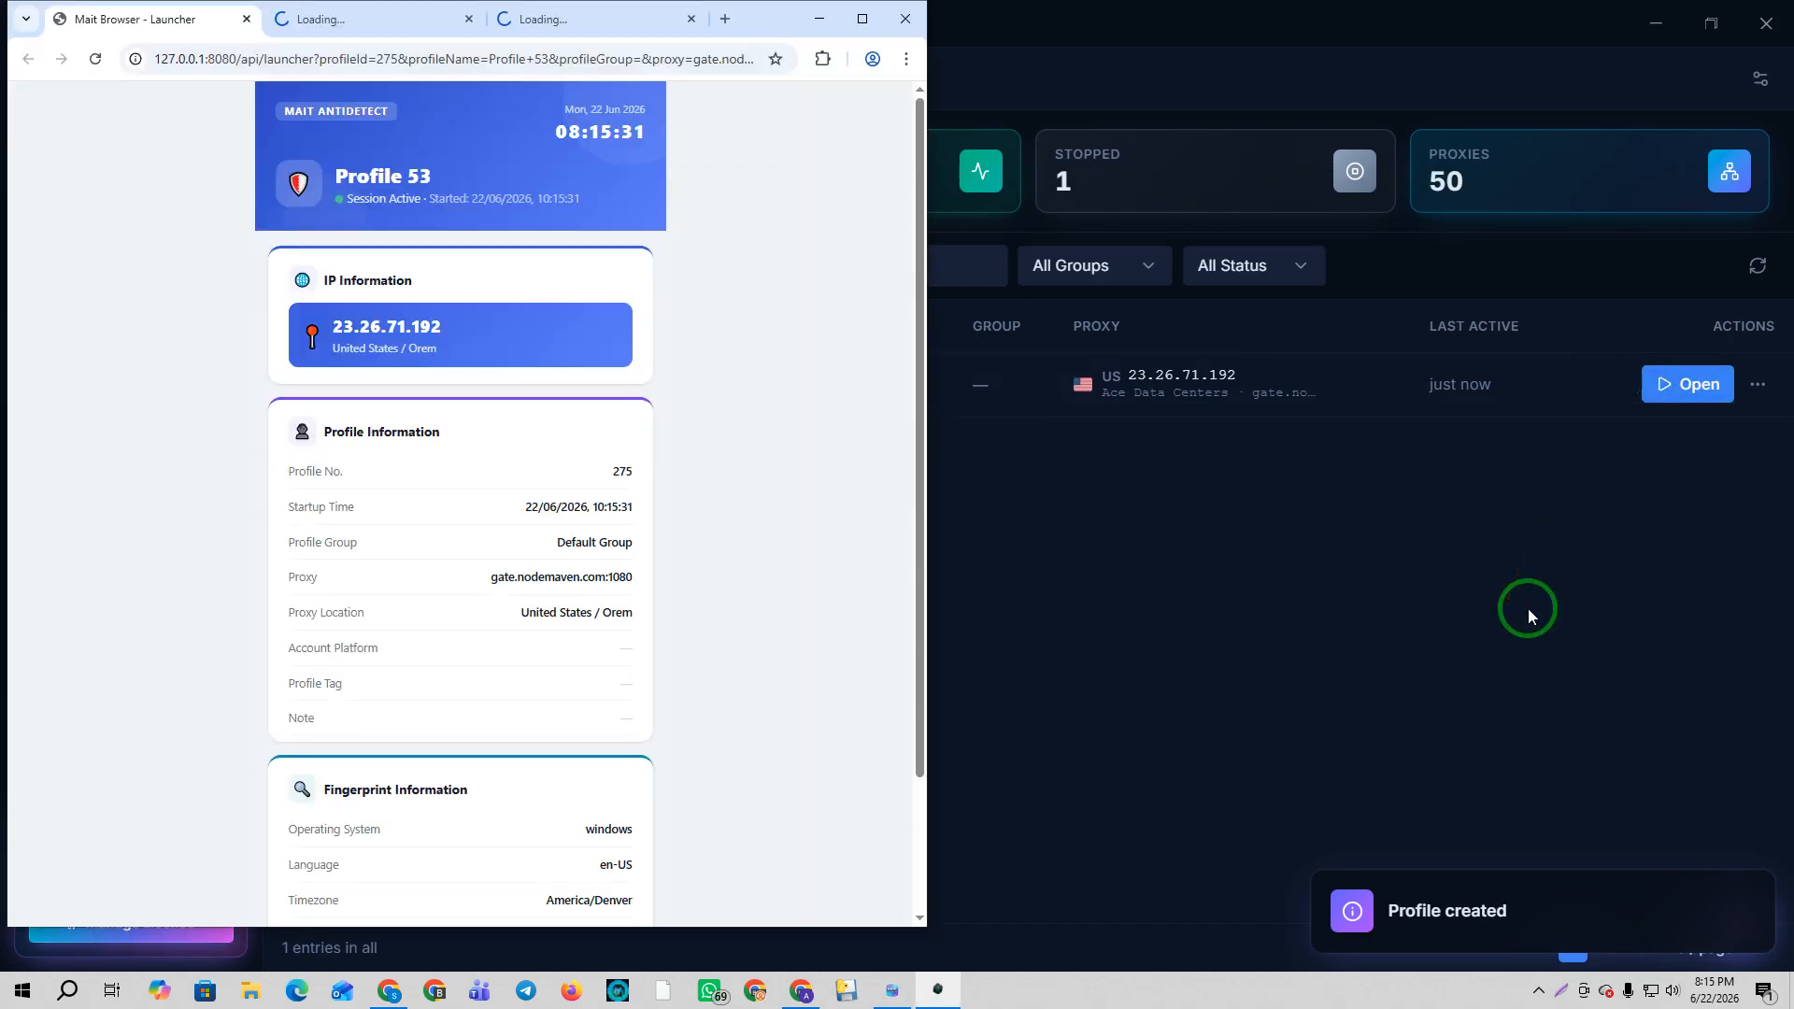
left_click(691, 19)
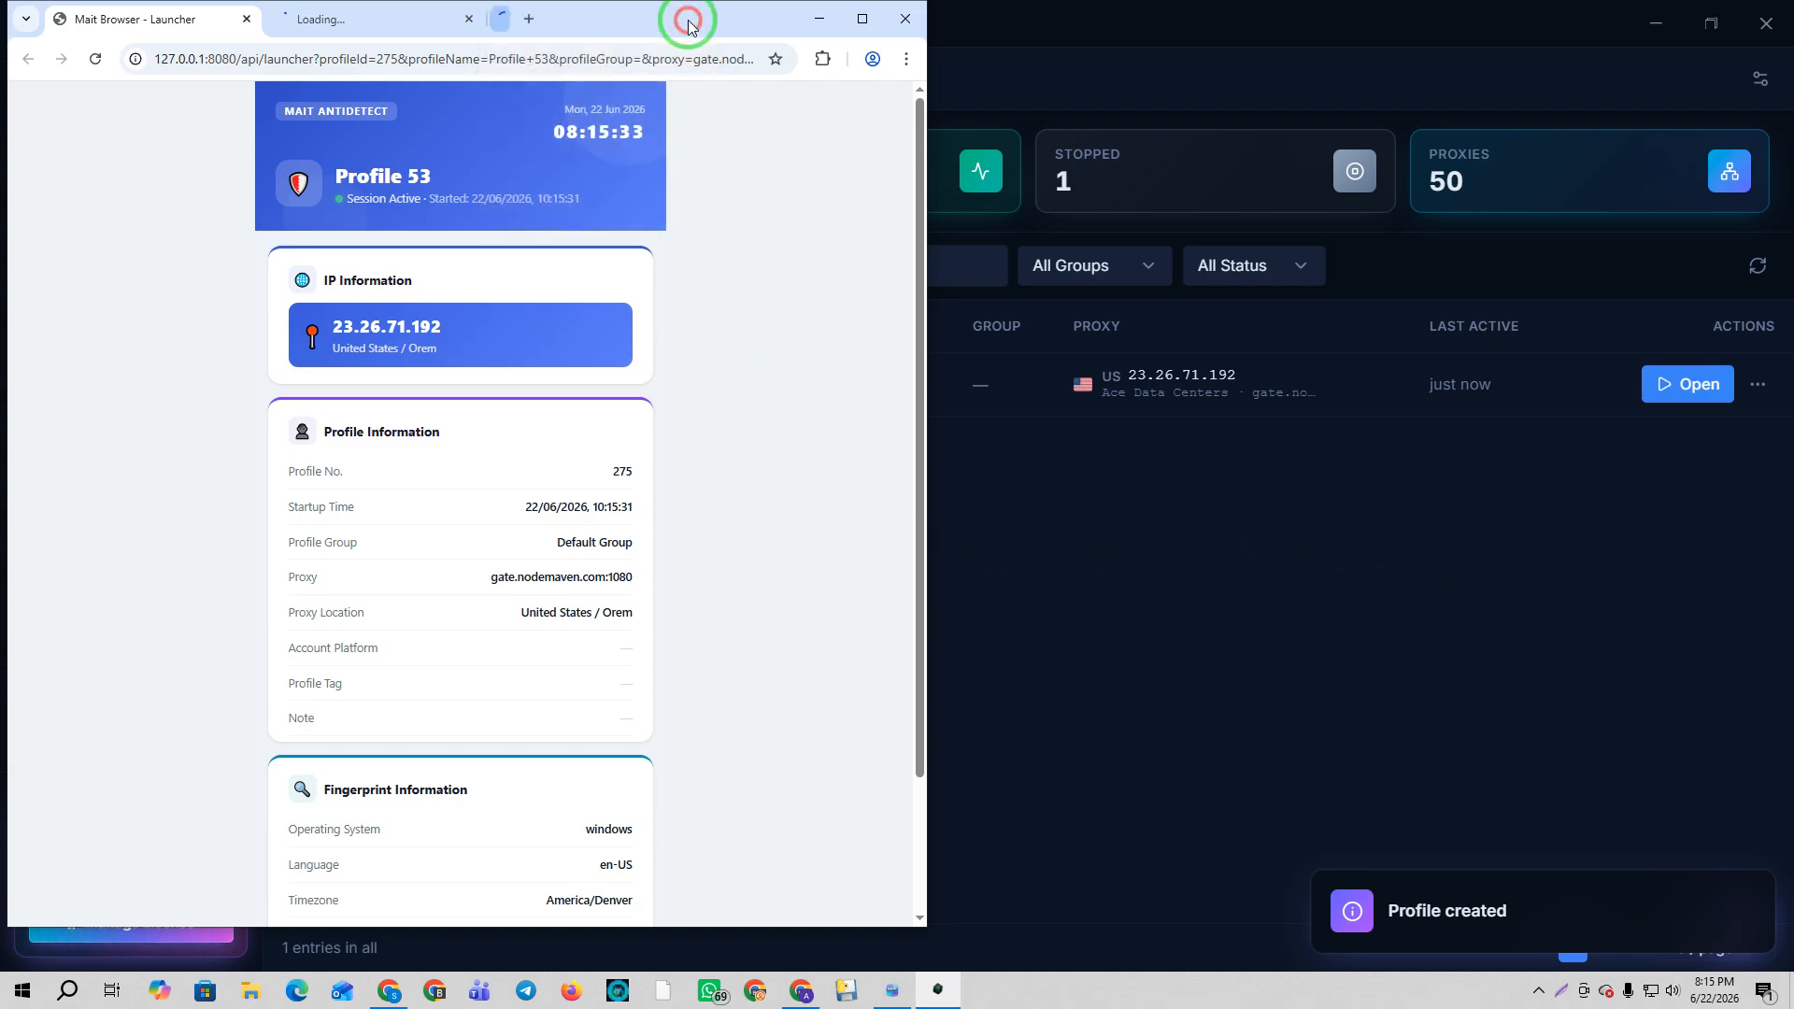
left_click(862, 19)
Examine the profile's IP address, ISP, DNS and disguise rating on whoer.net, then close the page.
left_click(331, 16)
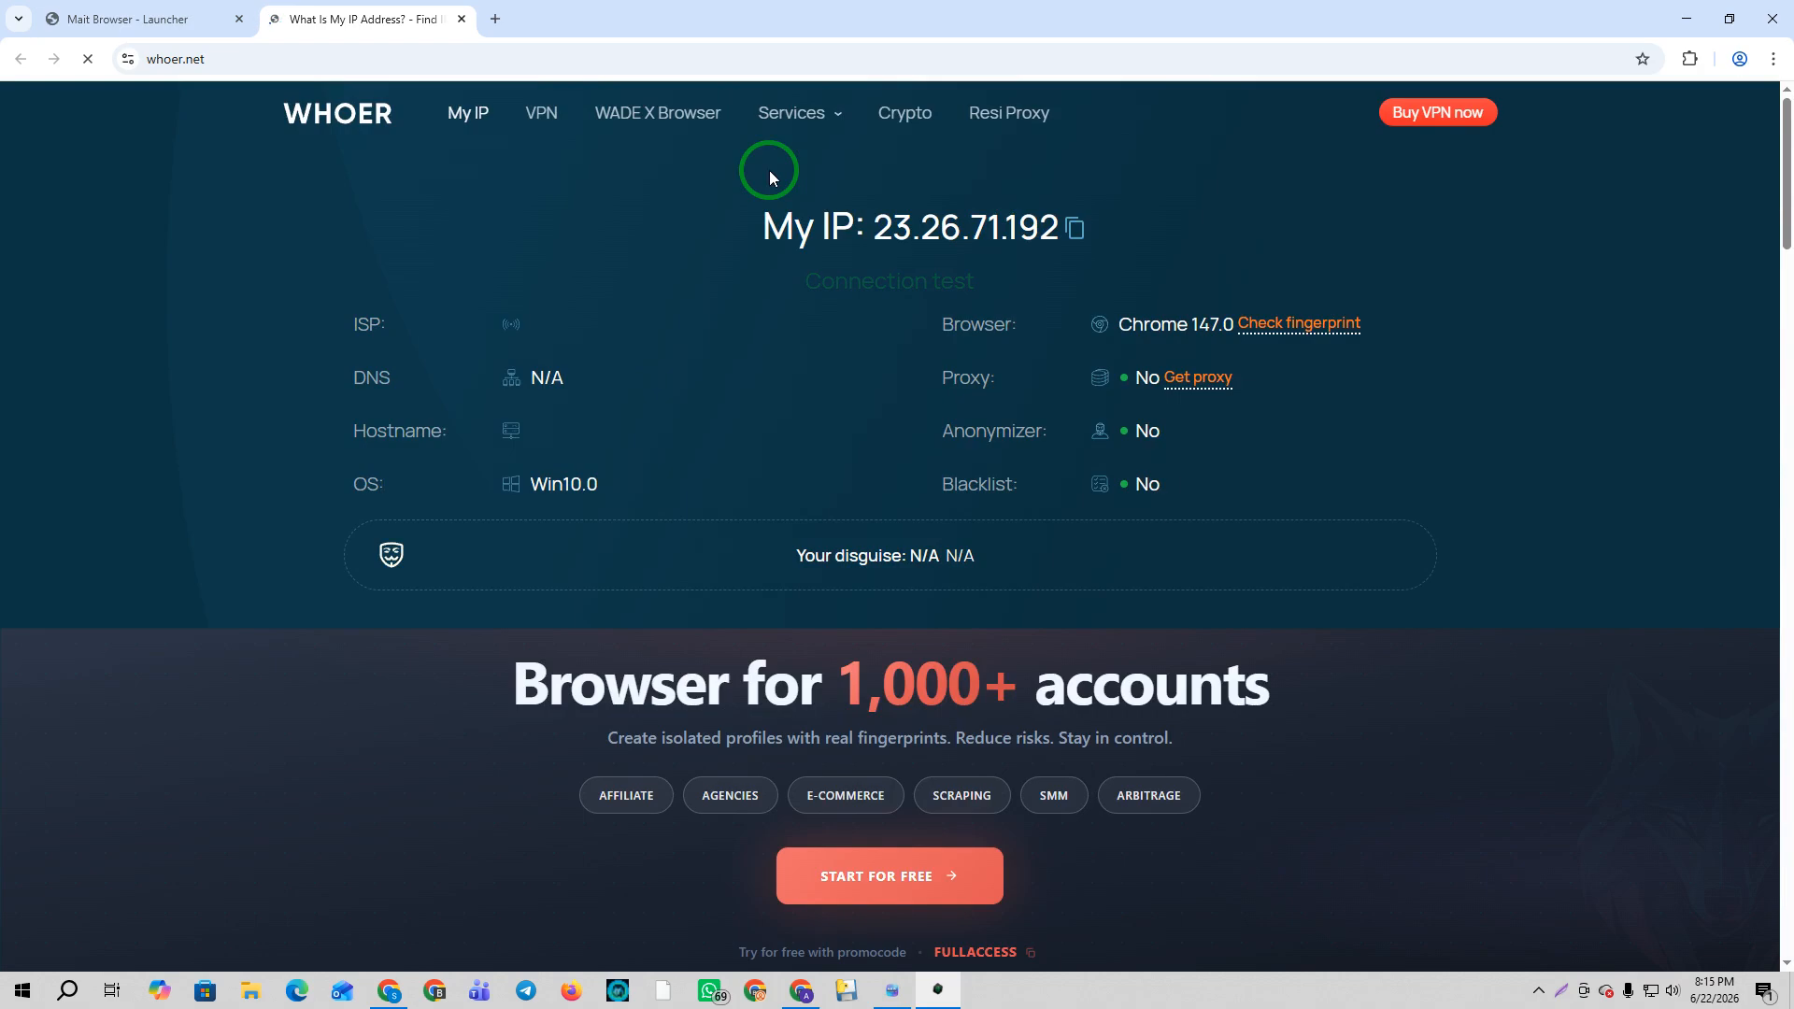
scroll(765, 315, "down", 1)
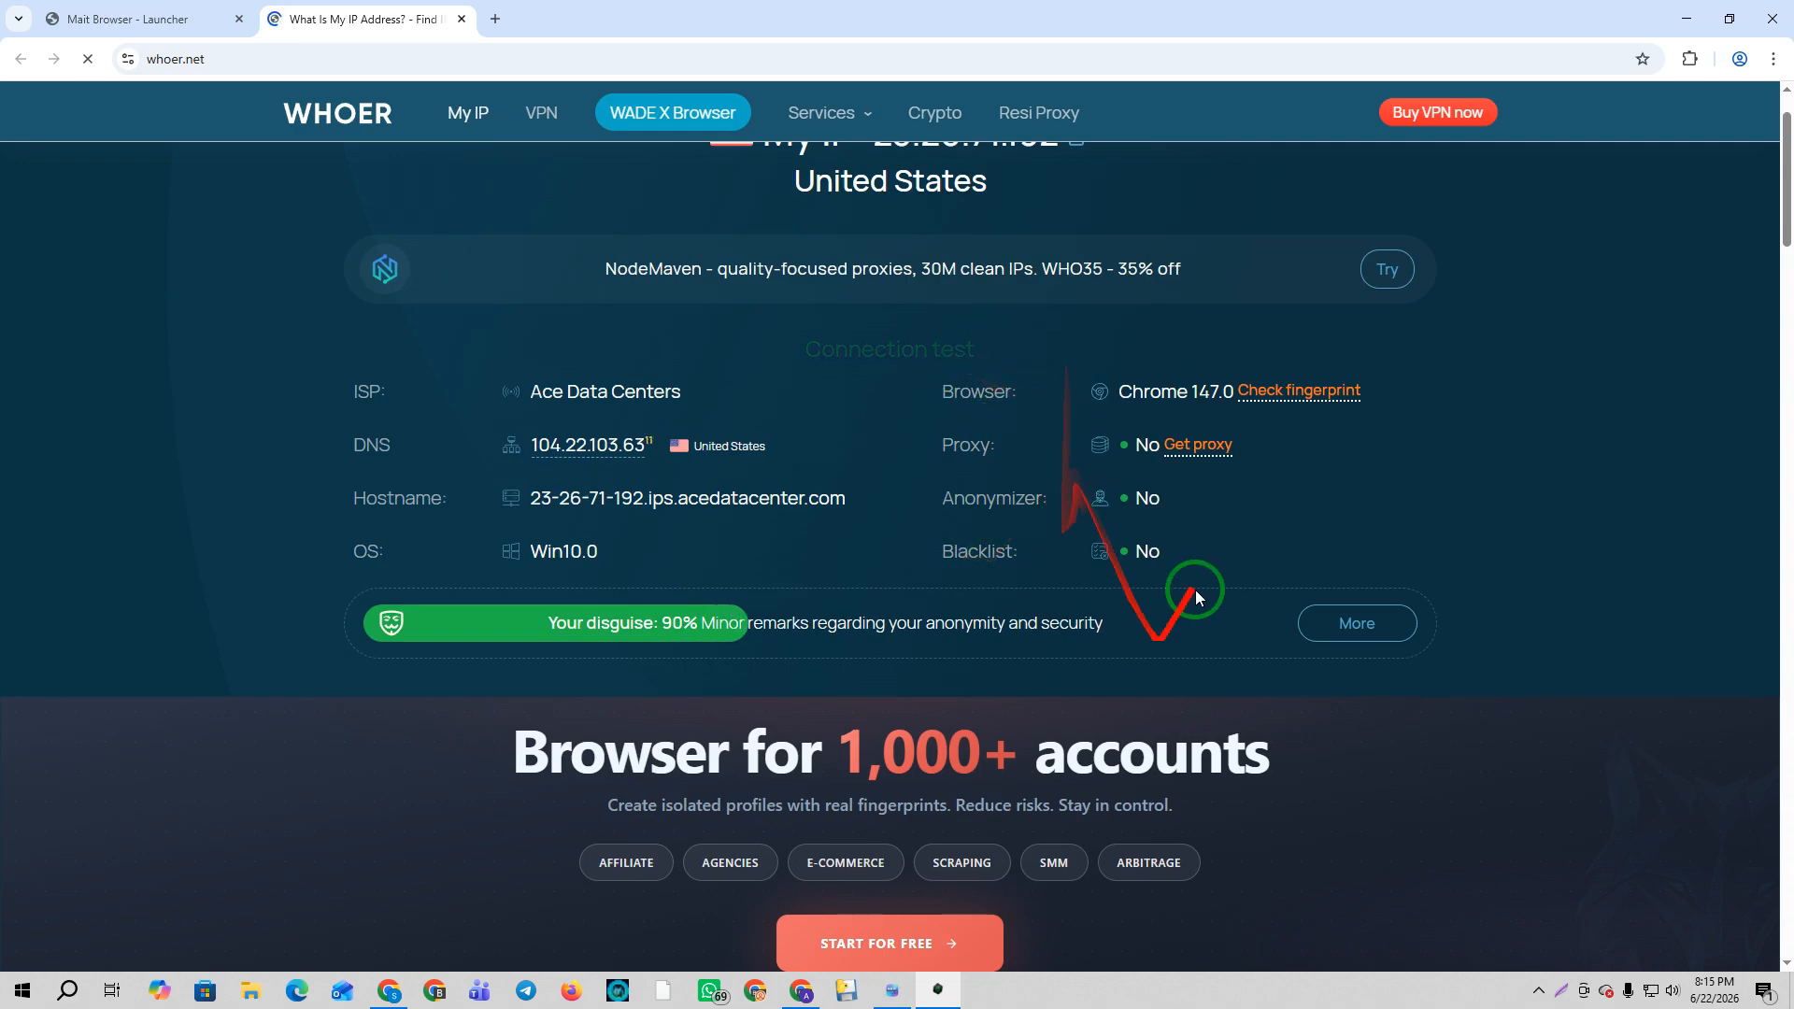
scroll(980, 687, "down", 3)
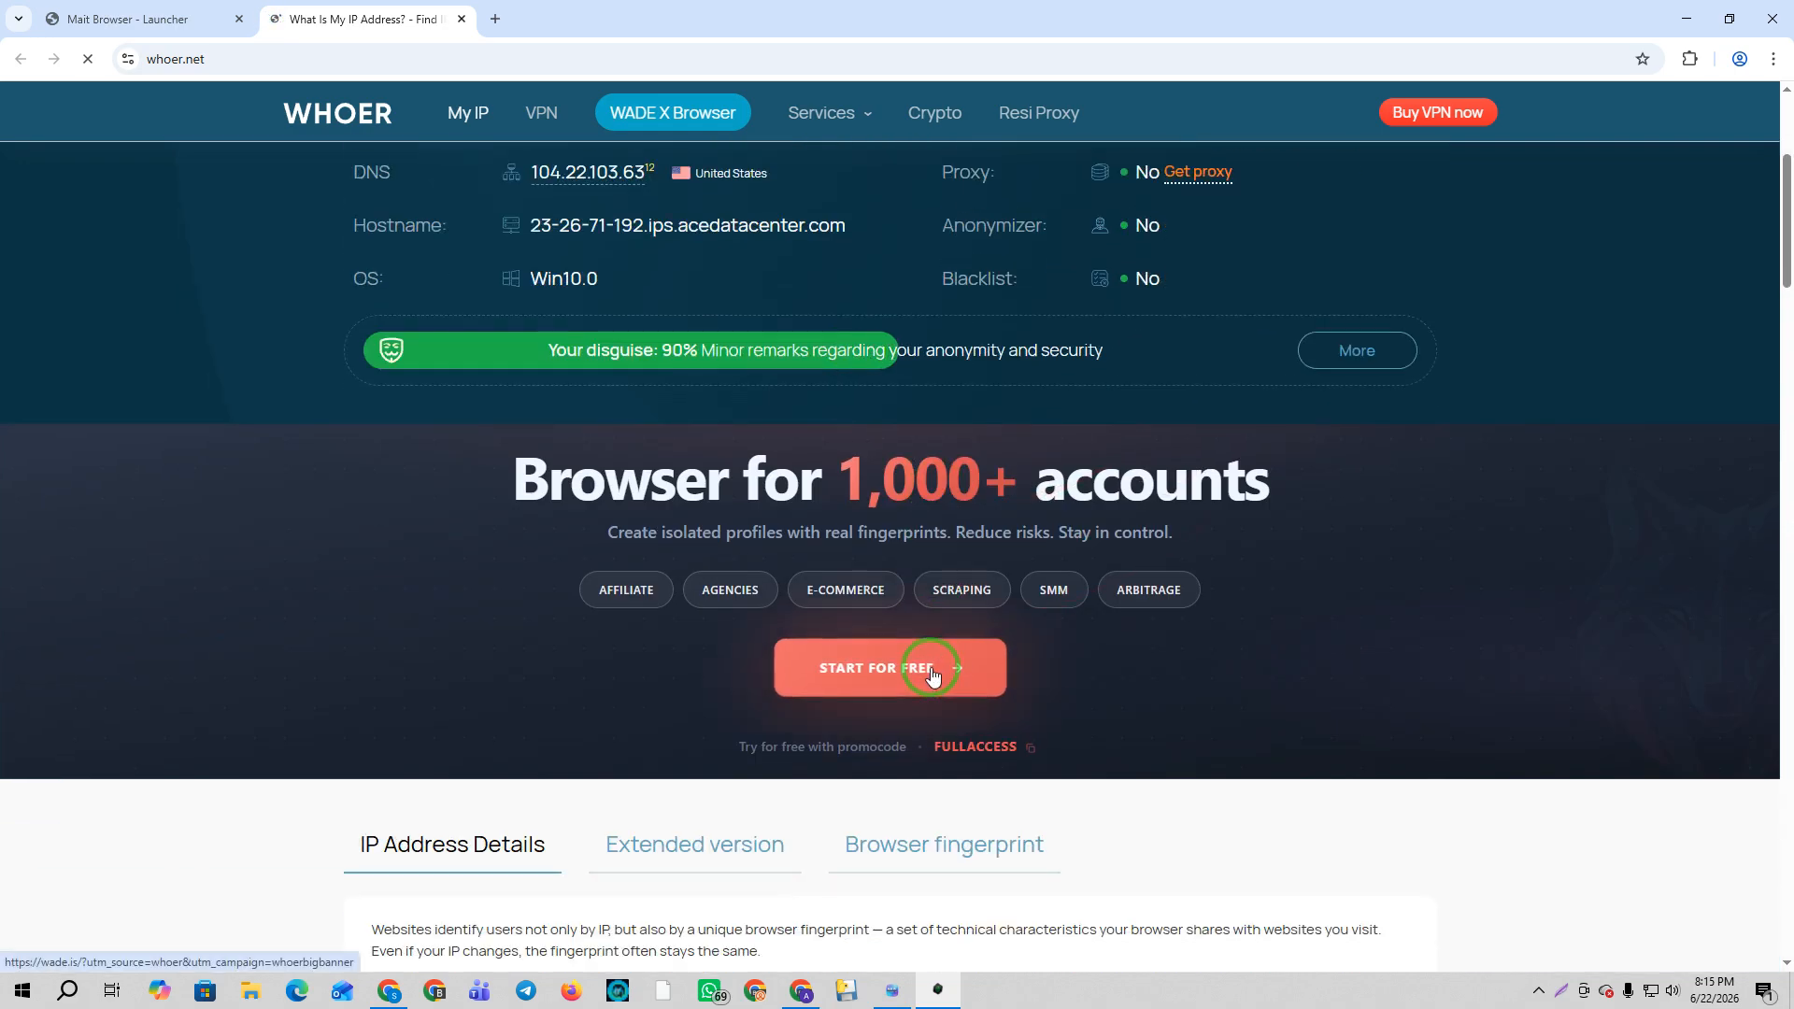
scroll(804, 696, "up", 4)
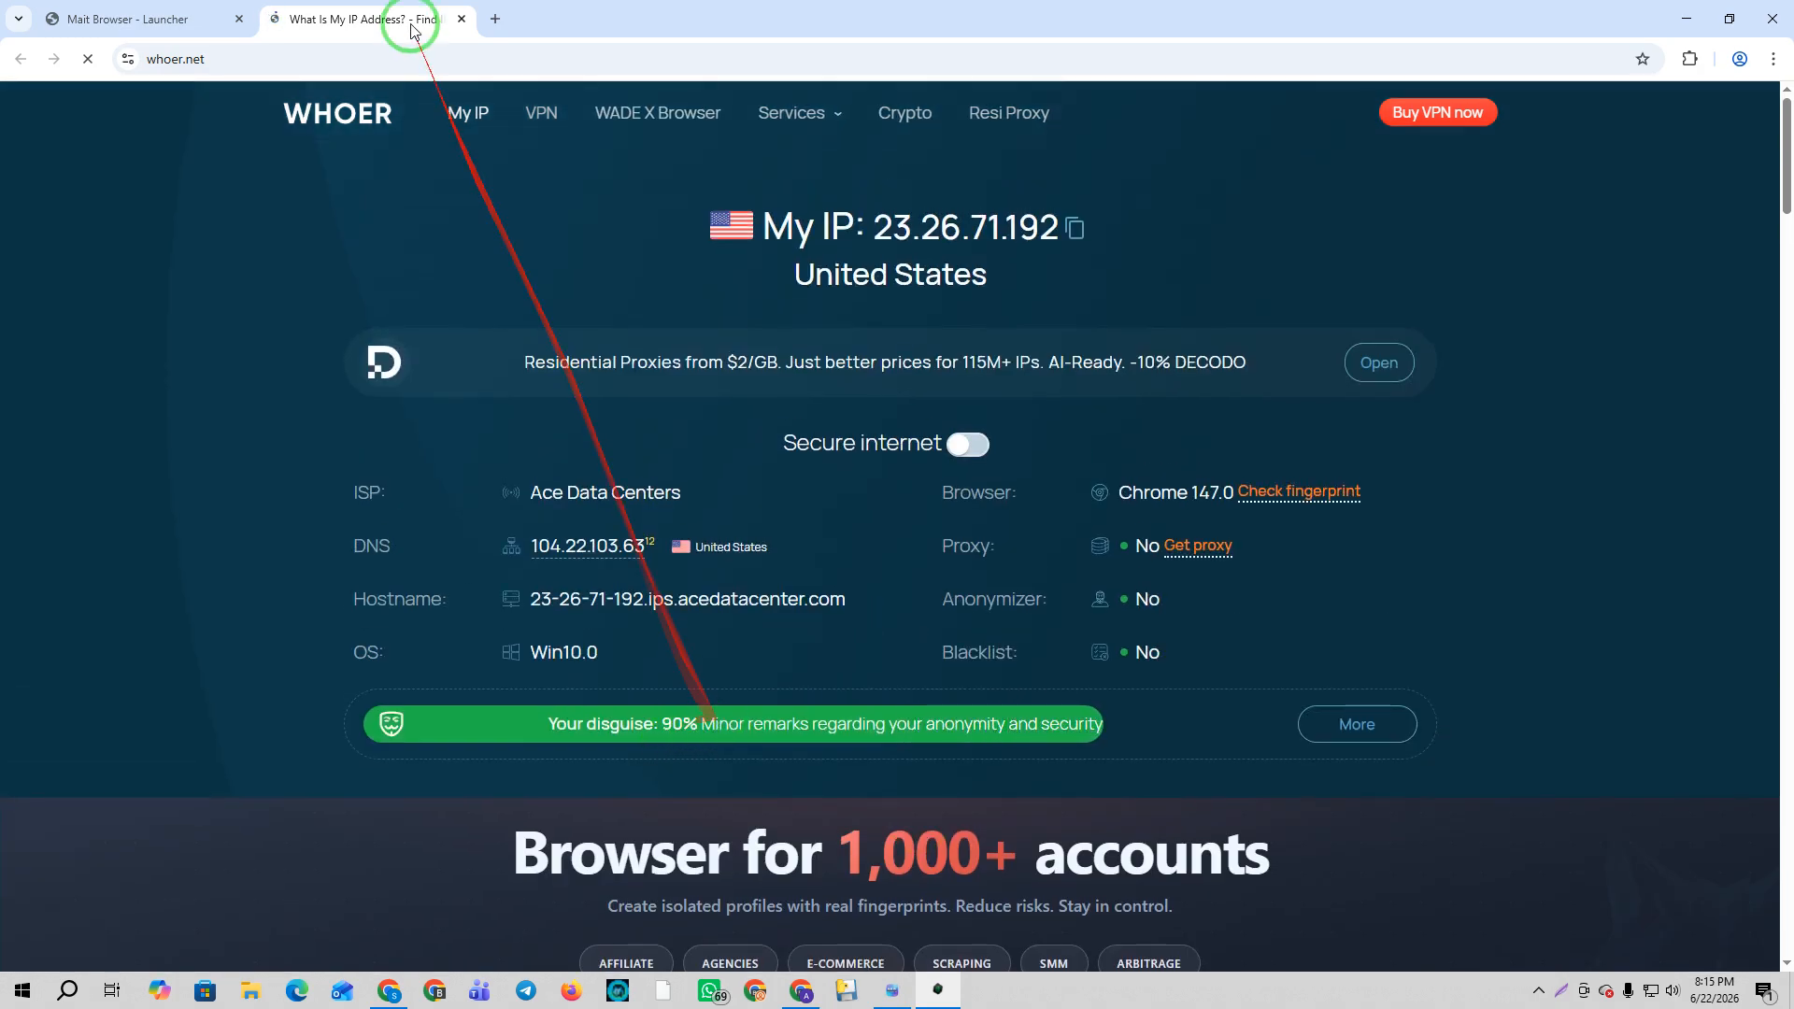
left_click(462, 19)
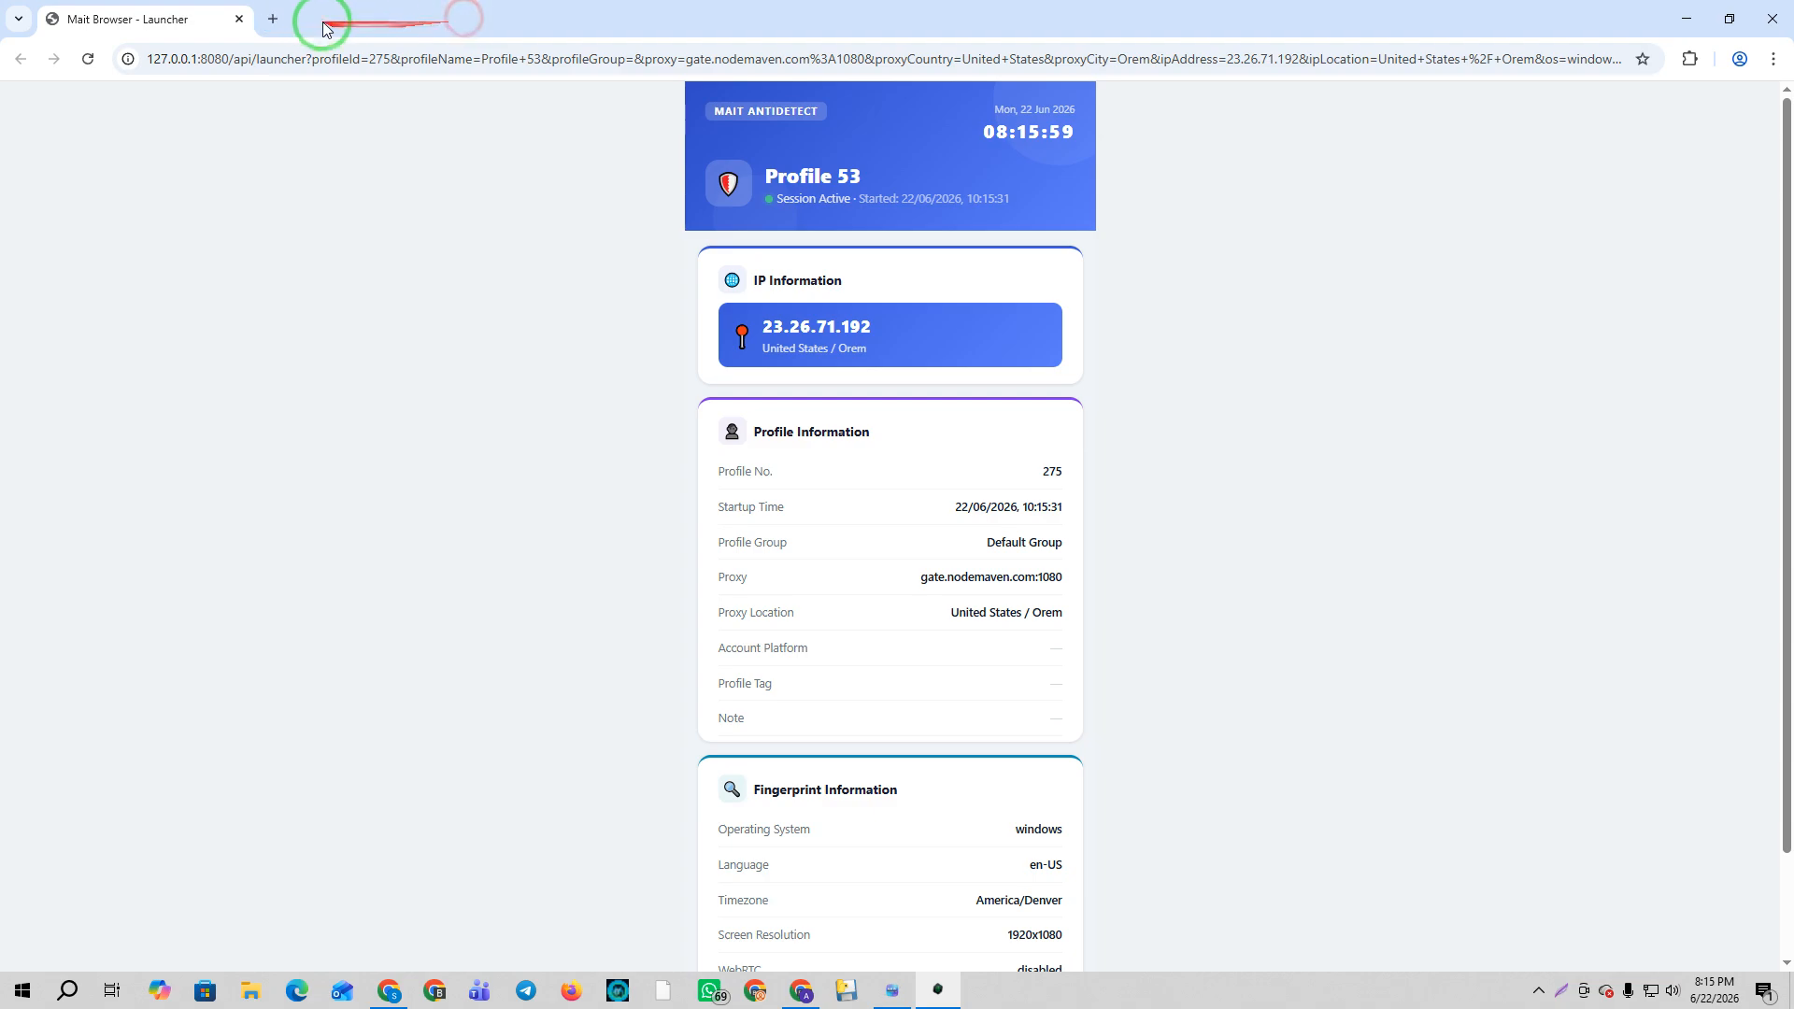
Copy the AirPerks address from Chrome, open airperks.app in the Mait profile's browser and accept all cookies.
left_click(271, 19)
left_click(389, 990)
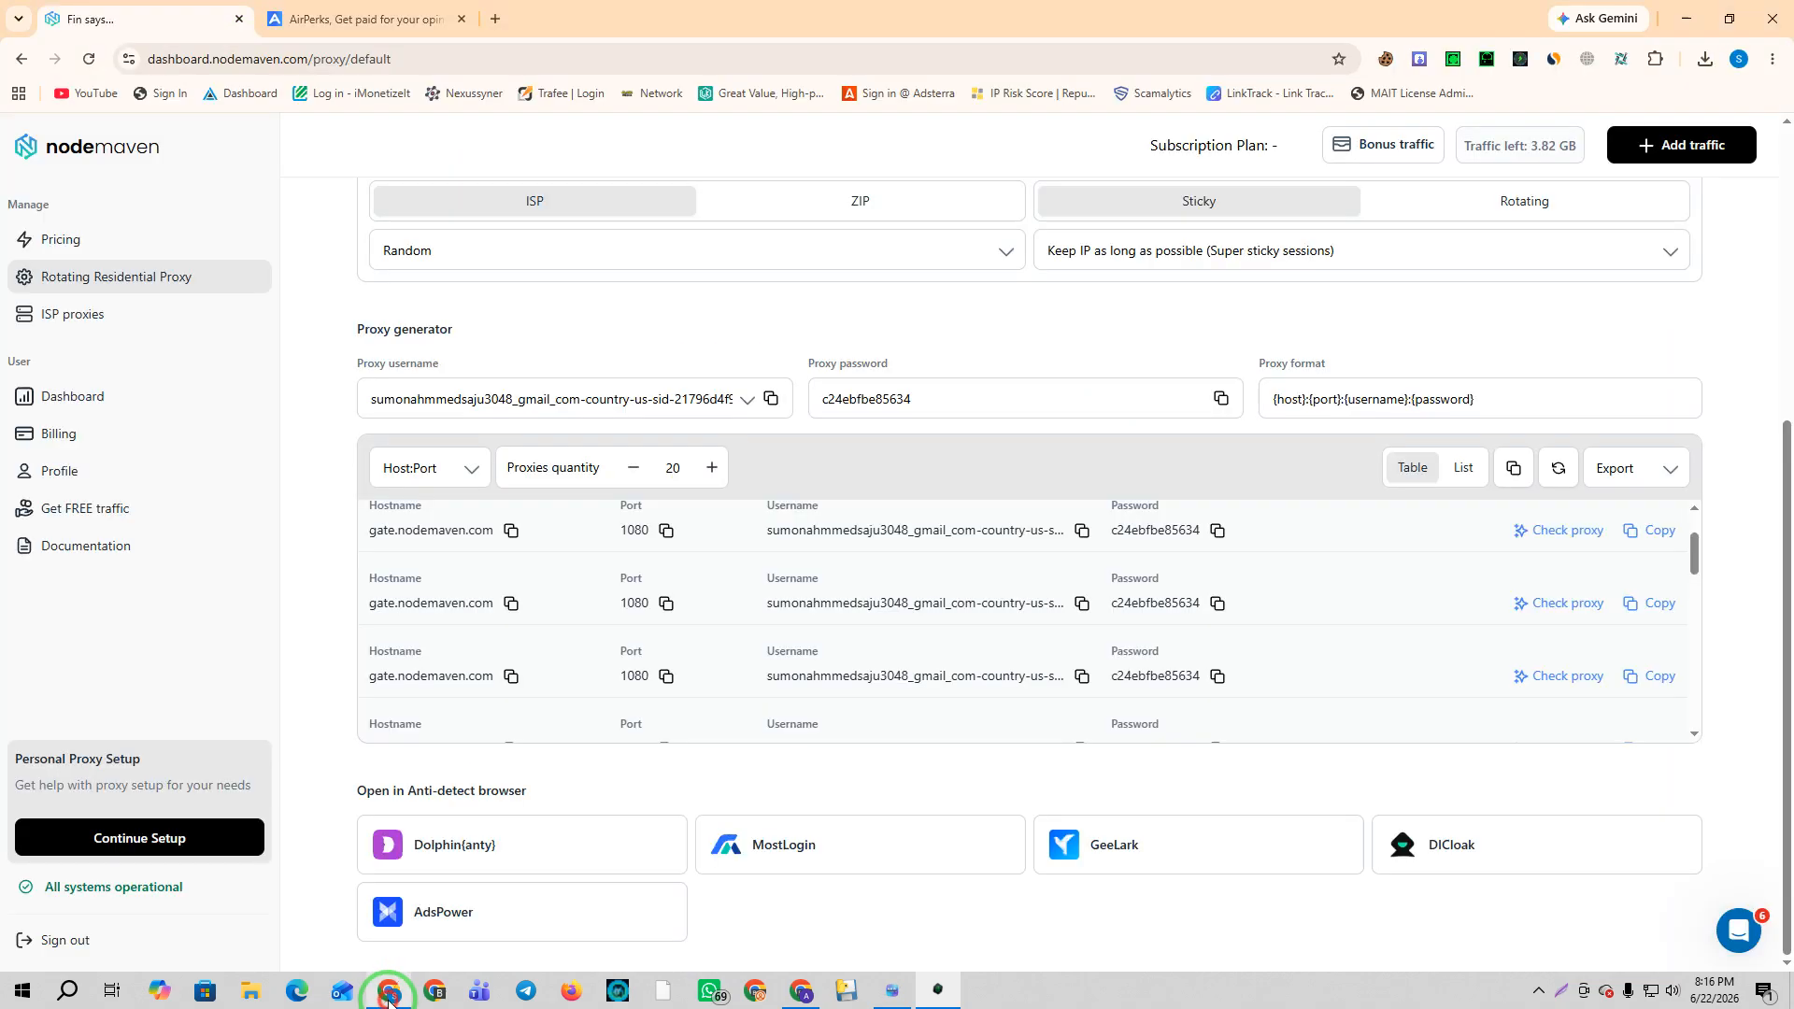
left_click(317, 20)
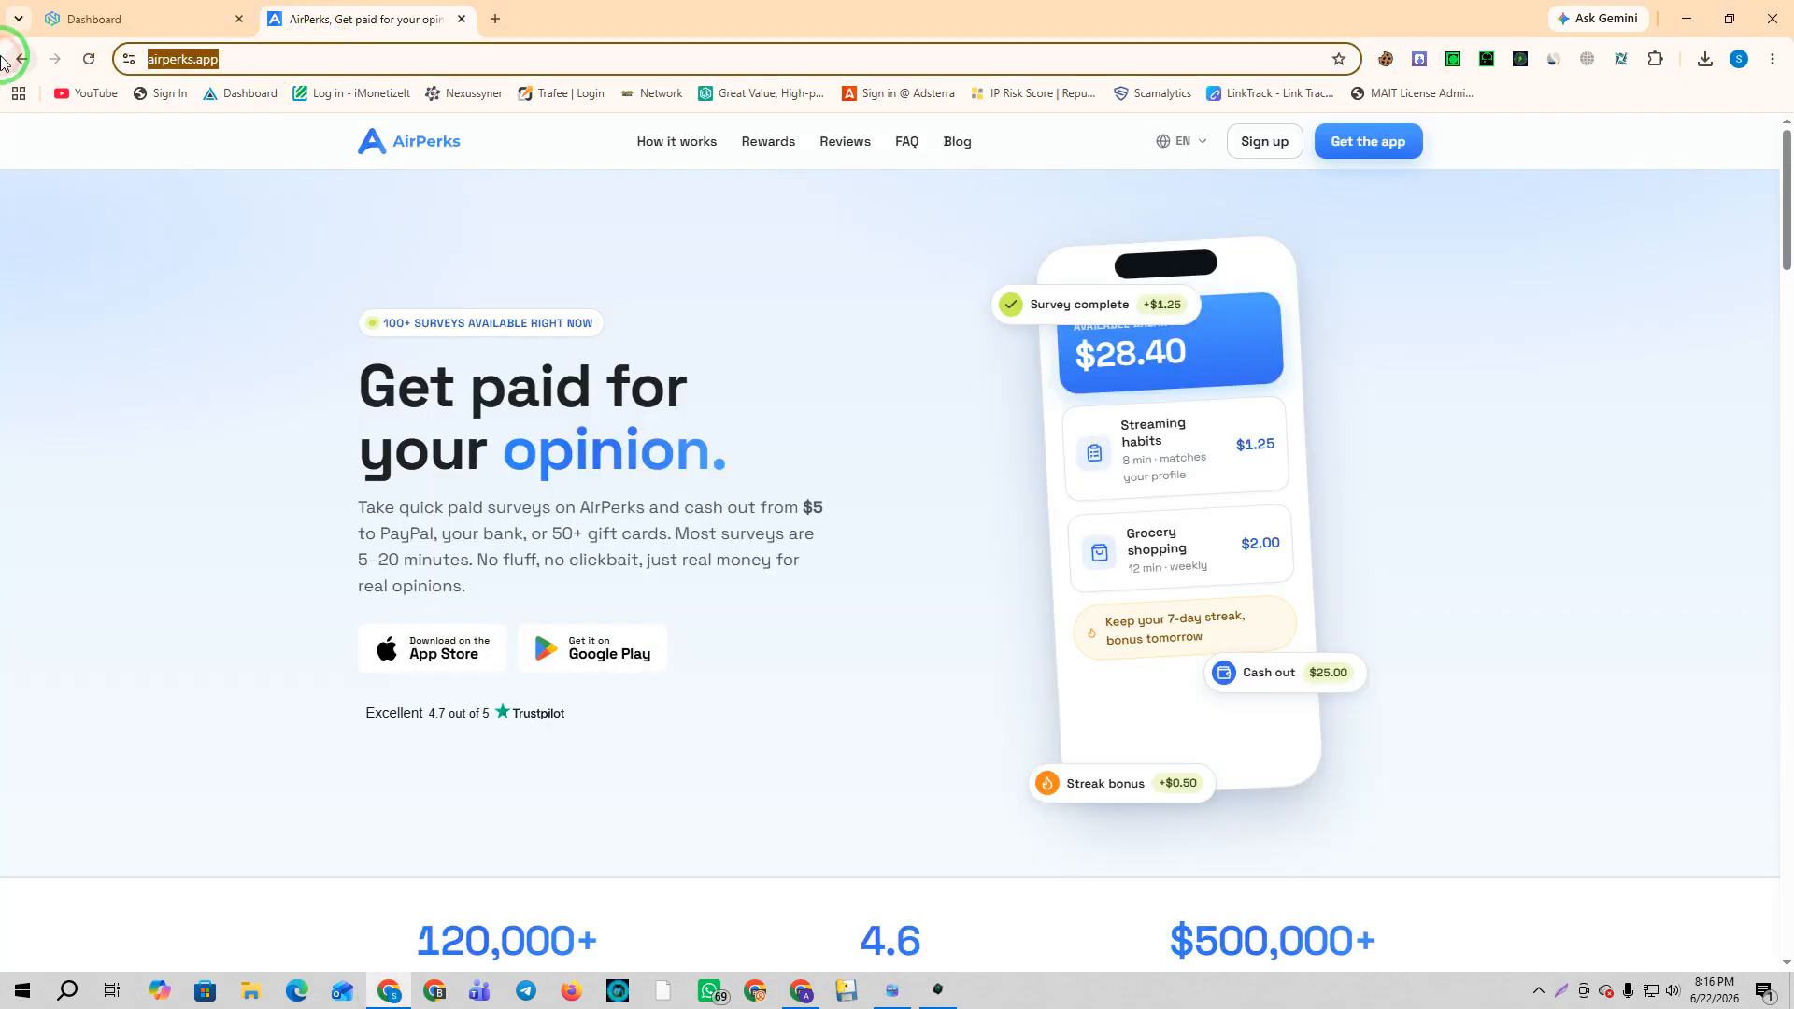
left_click(938, 990)
left_click(395, 62)
type("airperks.app")
key("Return")
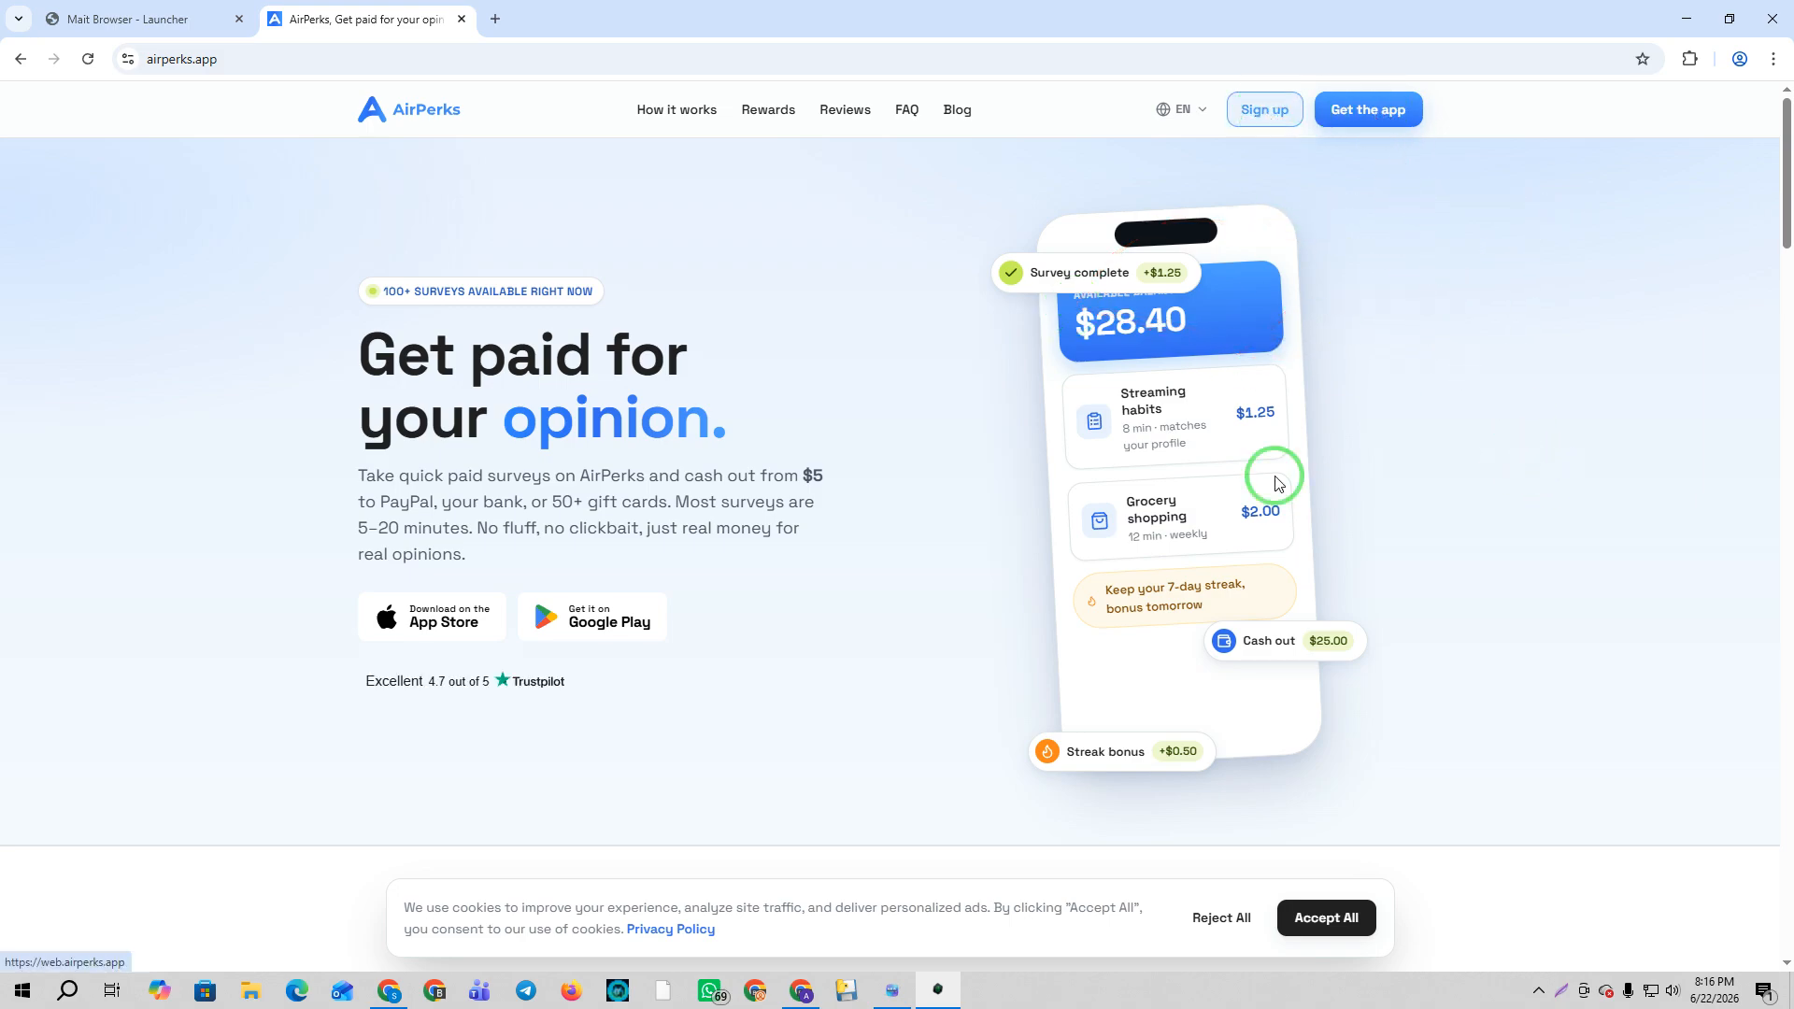
left_click(1327, 920)
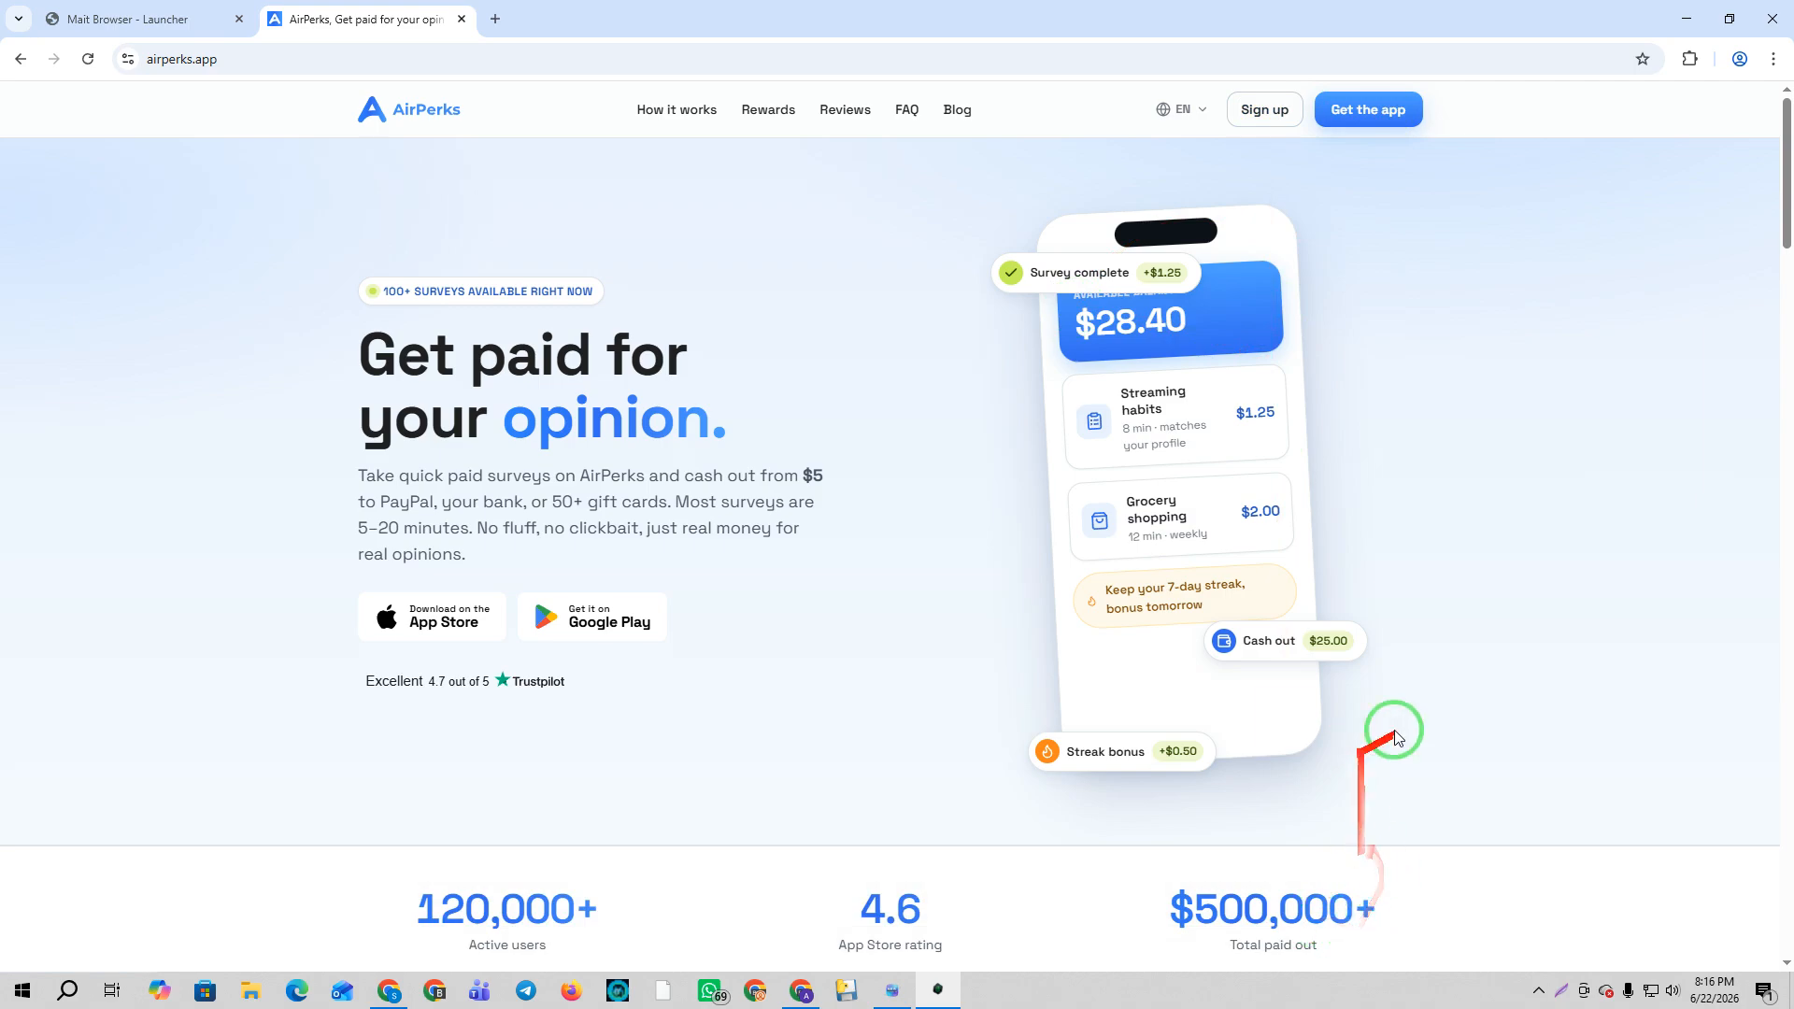
Start the AirPerks sign-up and go through the introduction pages to the sign-up form.
left_click(1257, 114)
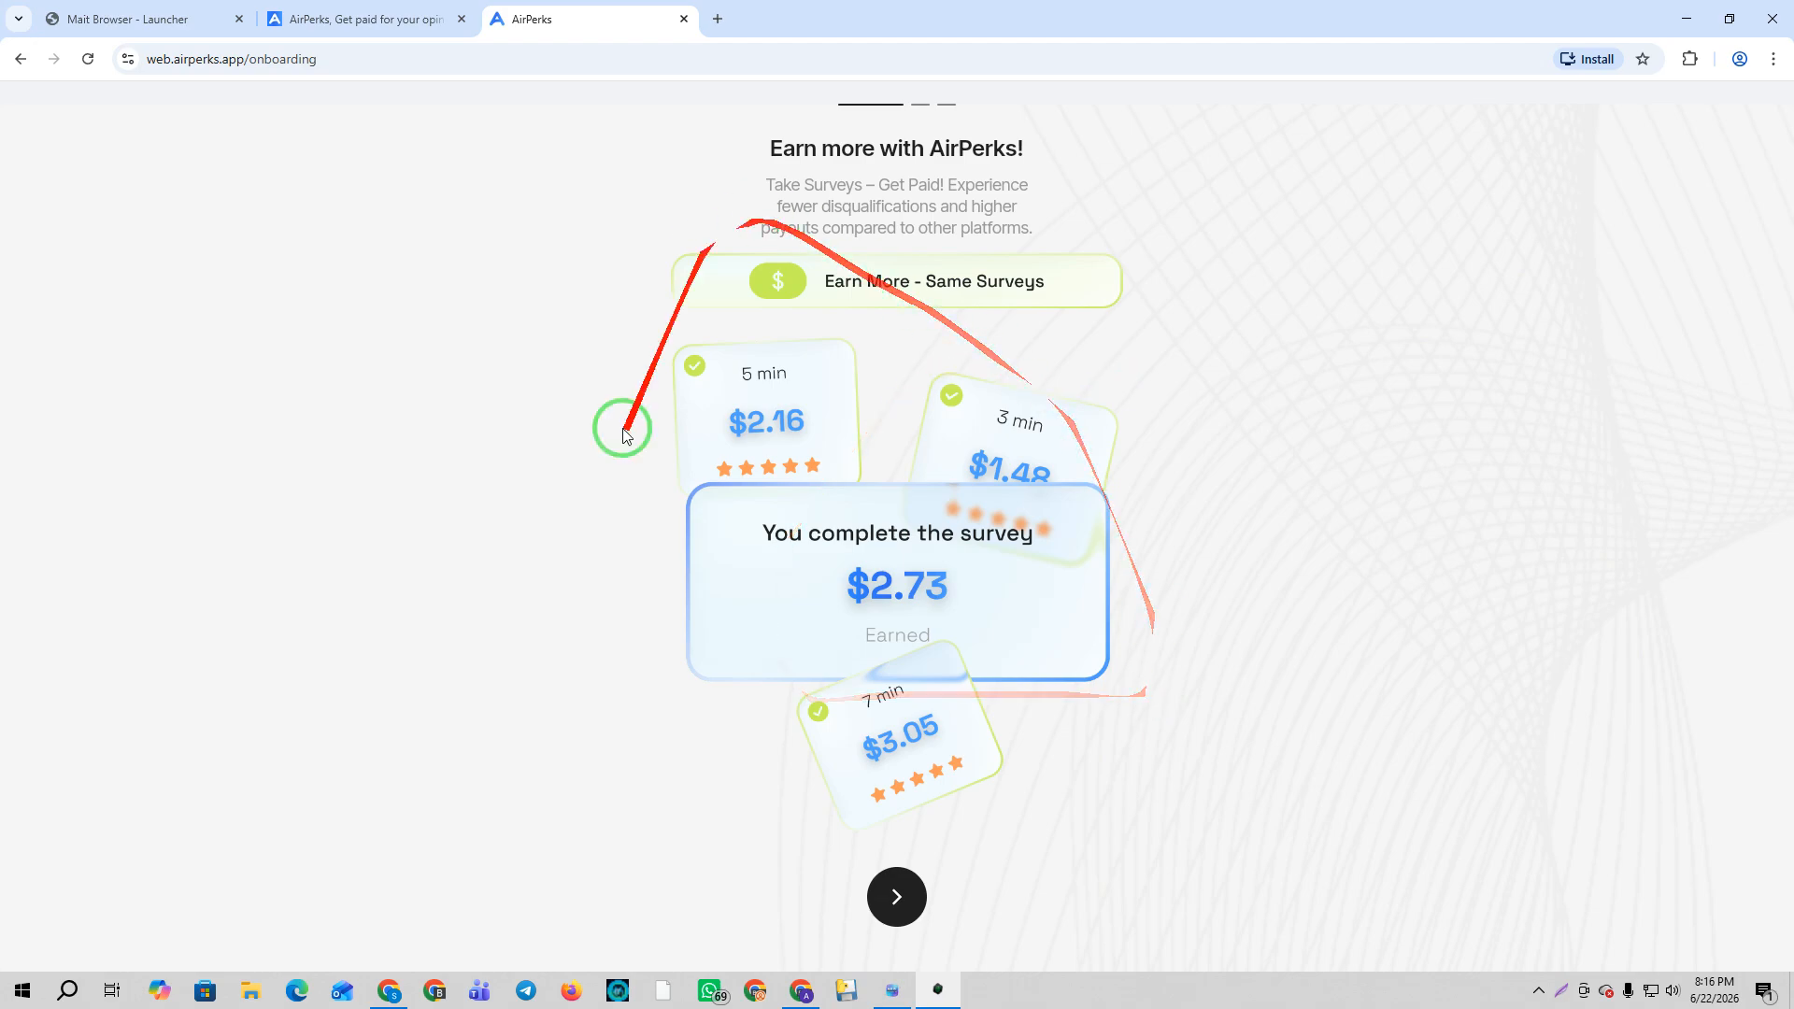
left_click(897, 897)
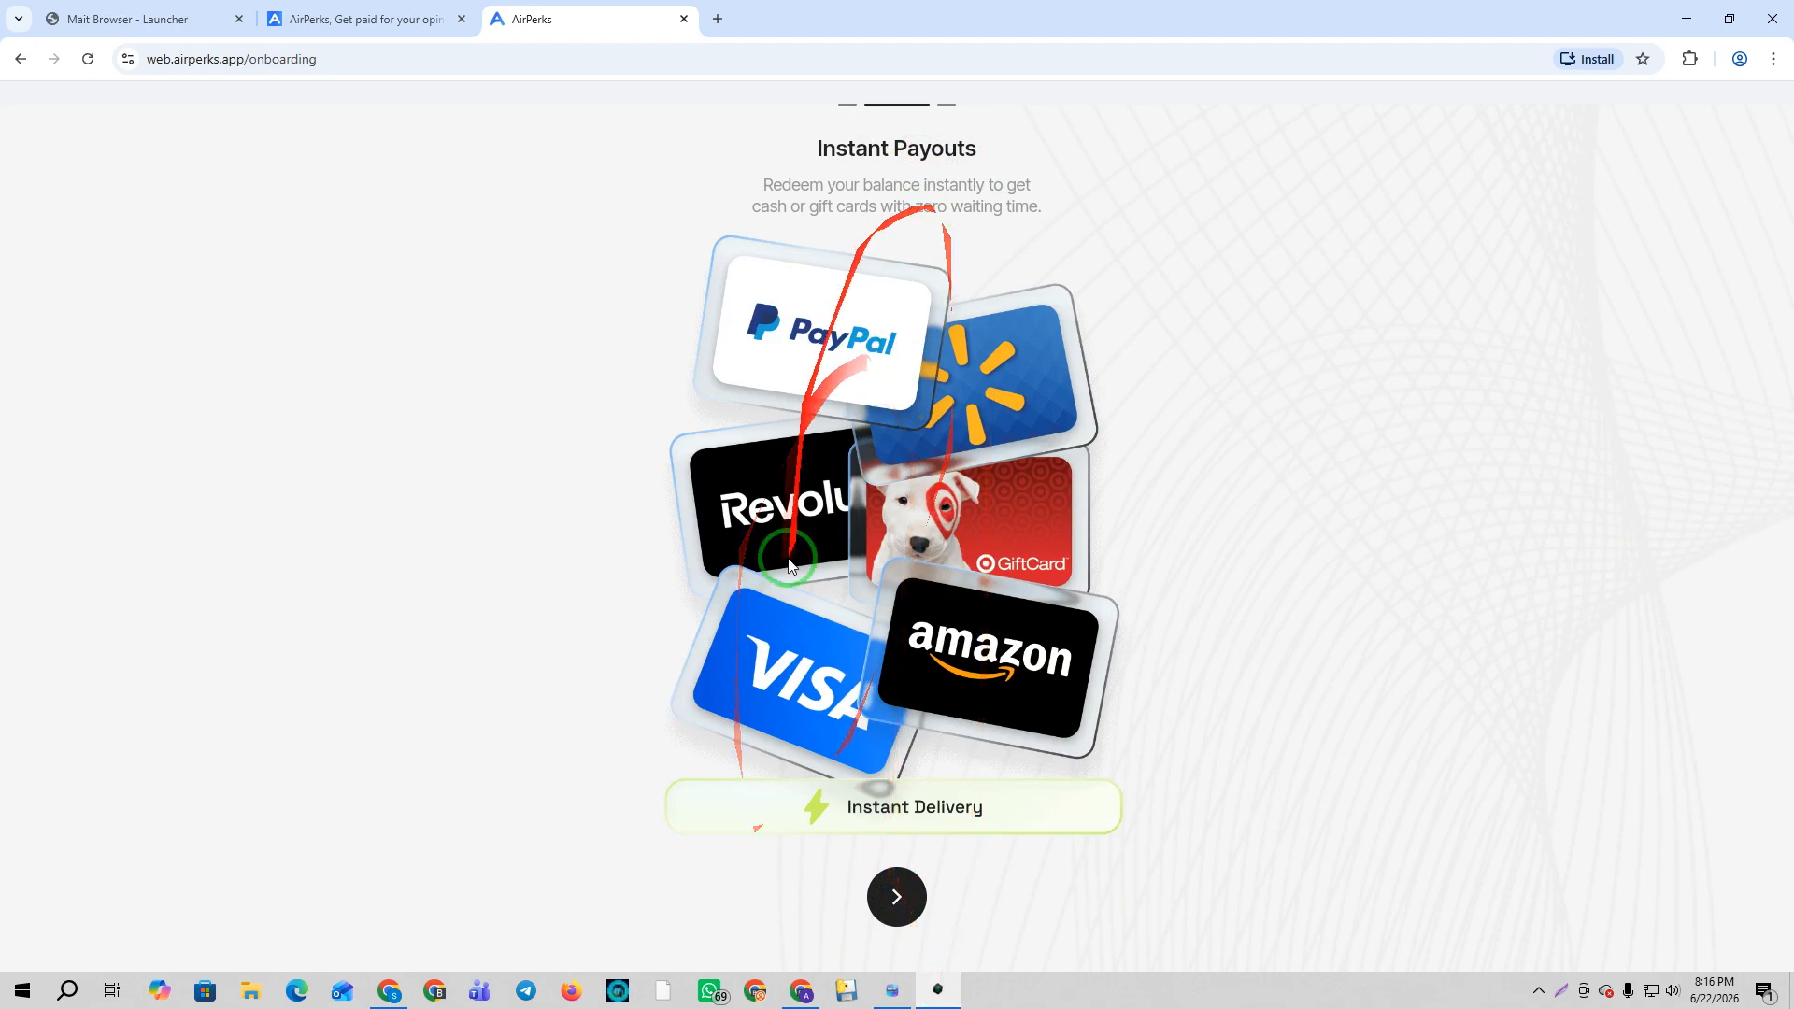
left_click(892, 899)
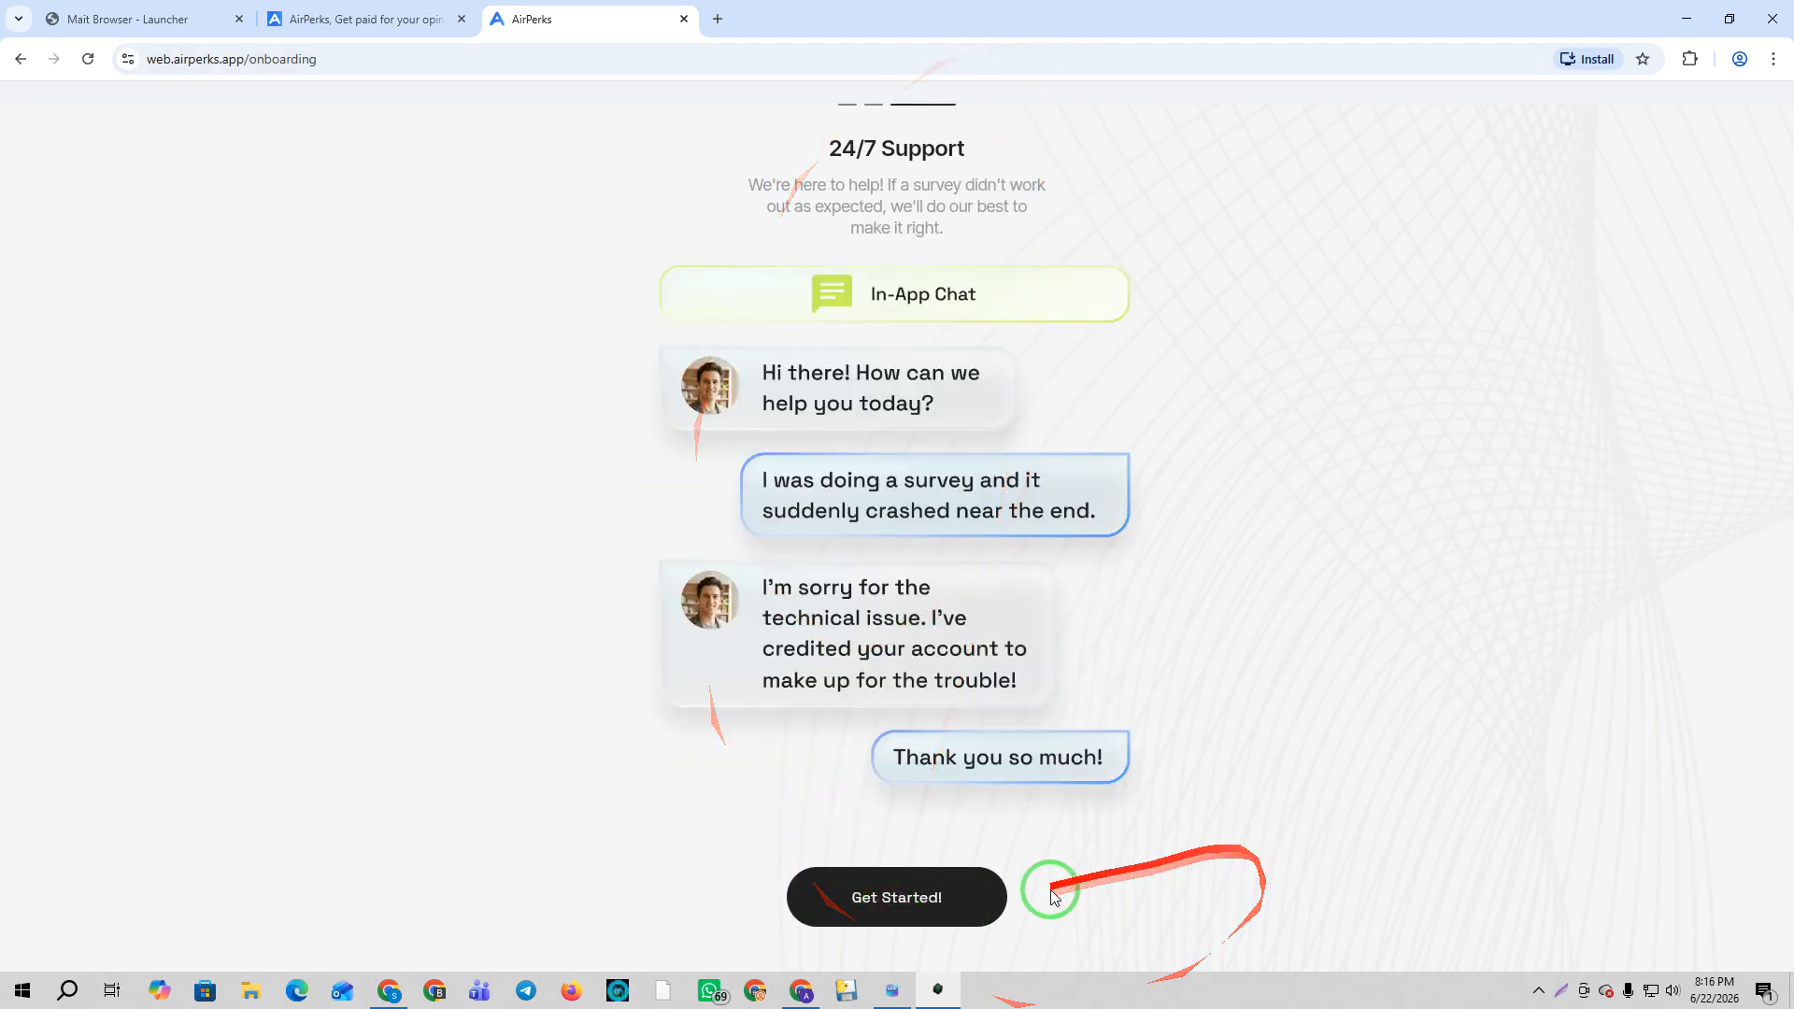
left_click(879, 911)
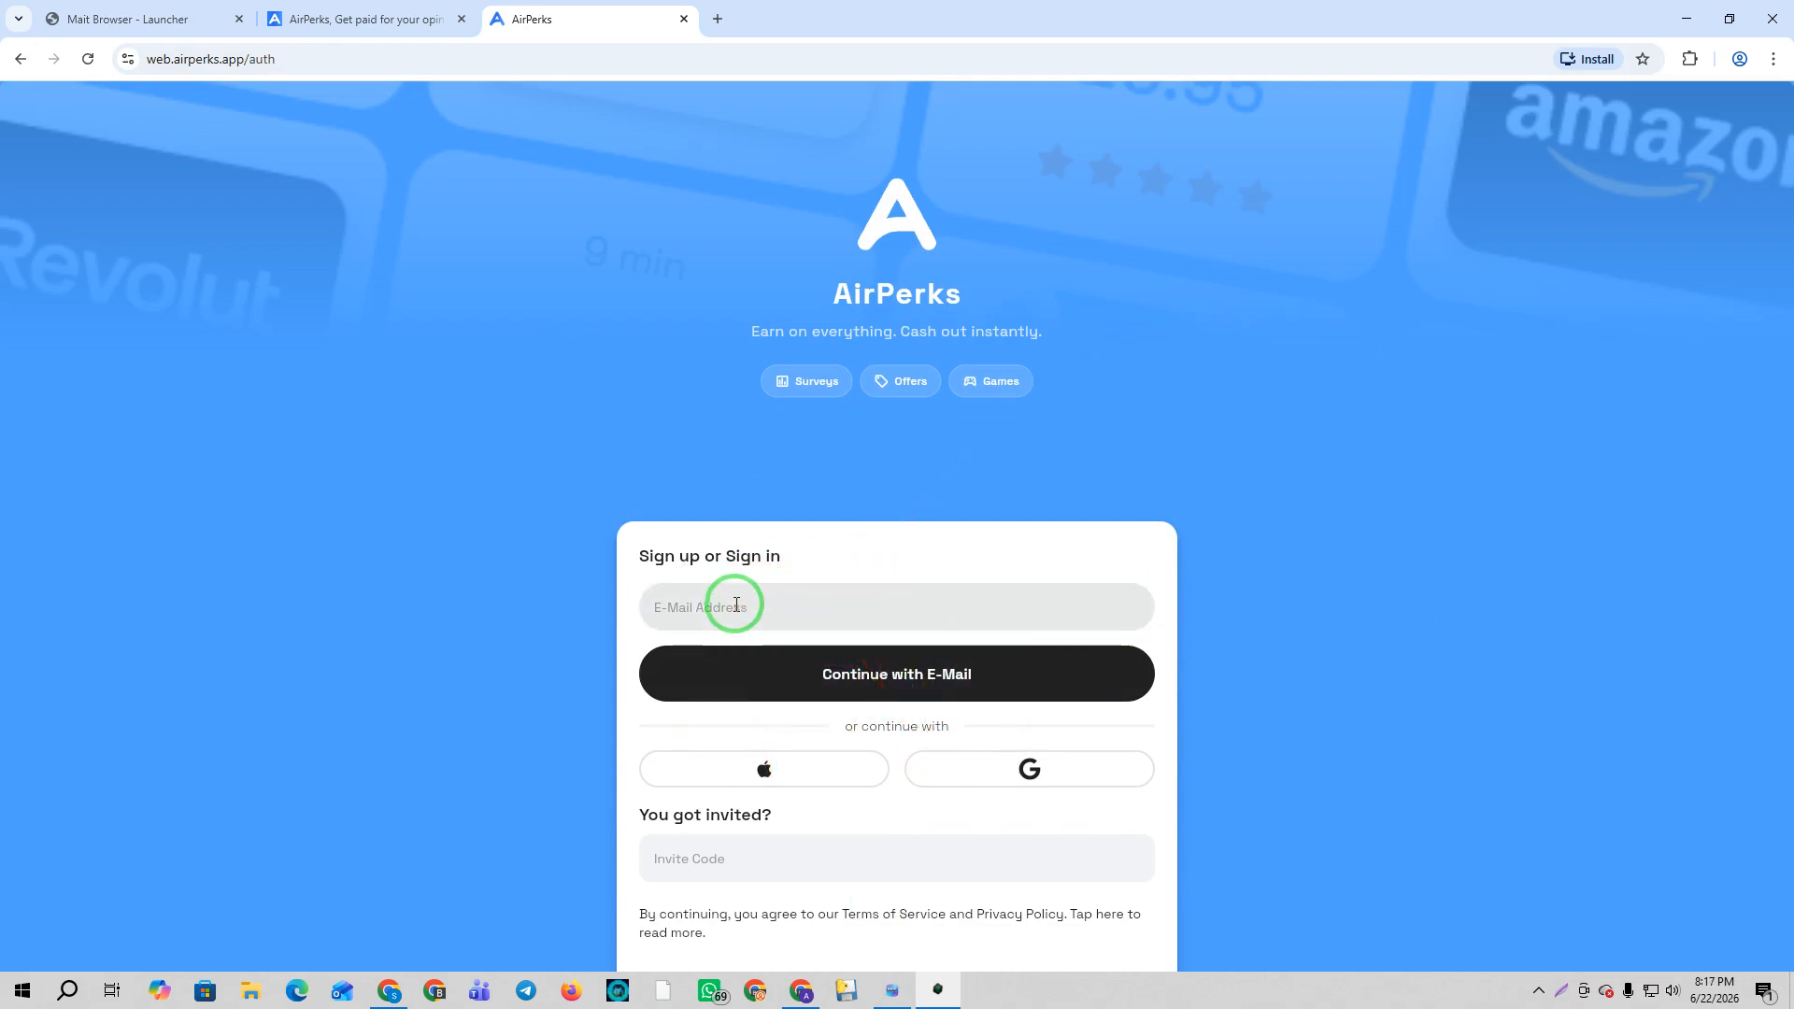
Copy the account's e-mail address from Gmail in Chrome and continue the AirPerks sign-up with it in the Mait profile's browser.
left_click(801, 991)
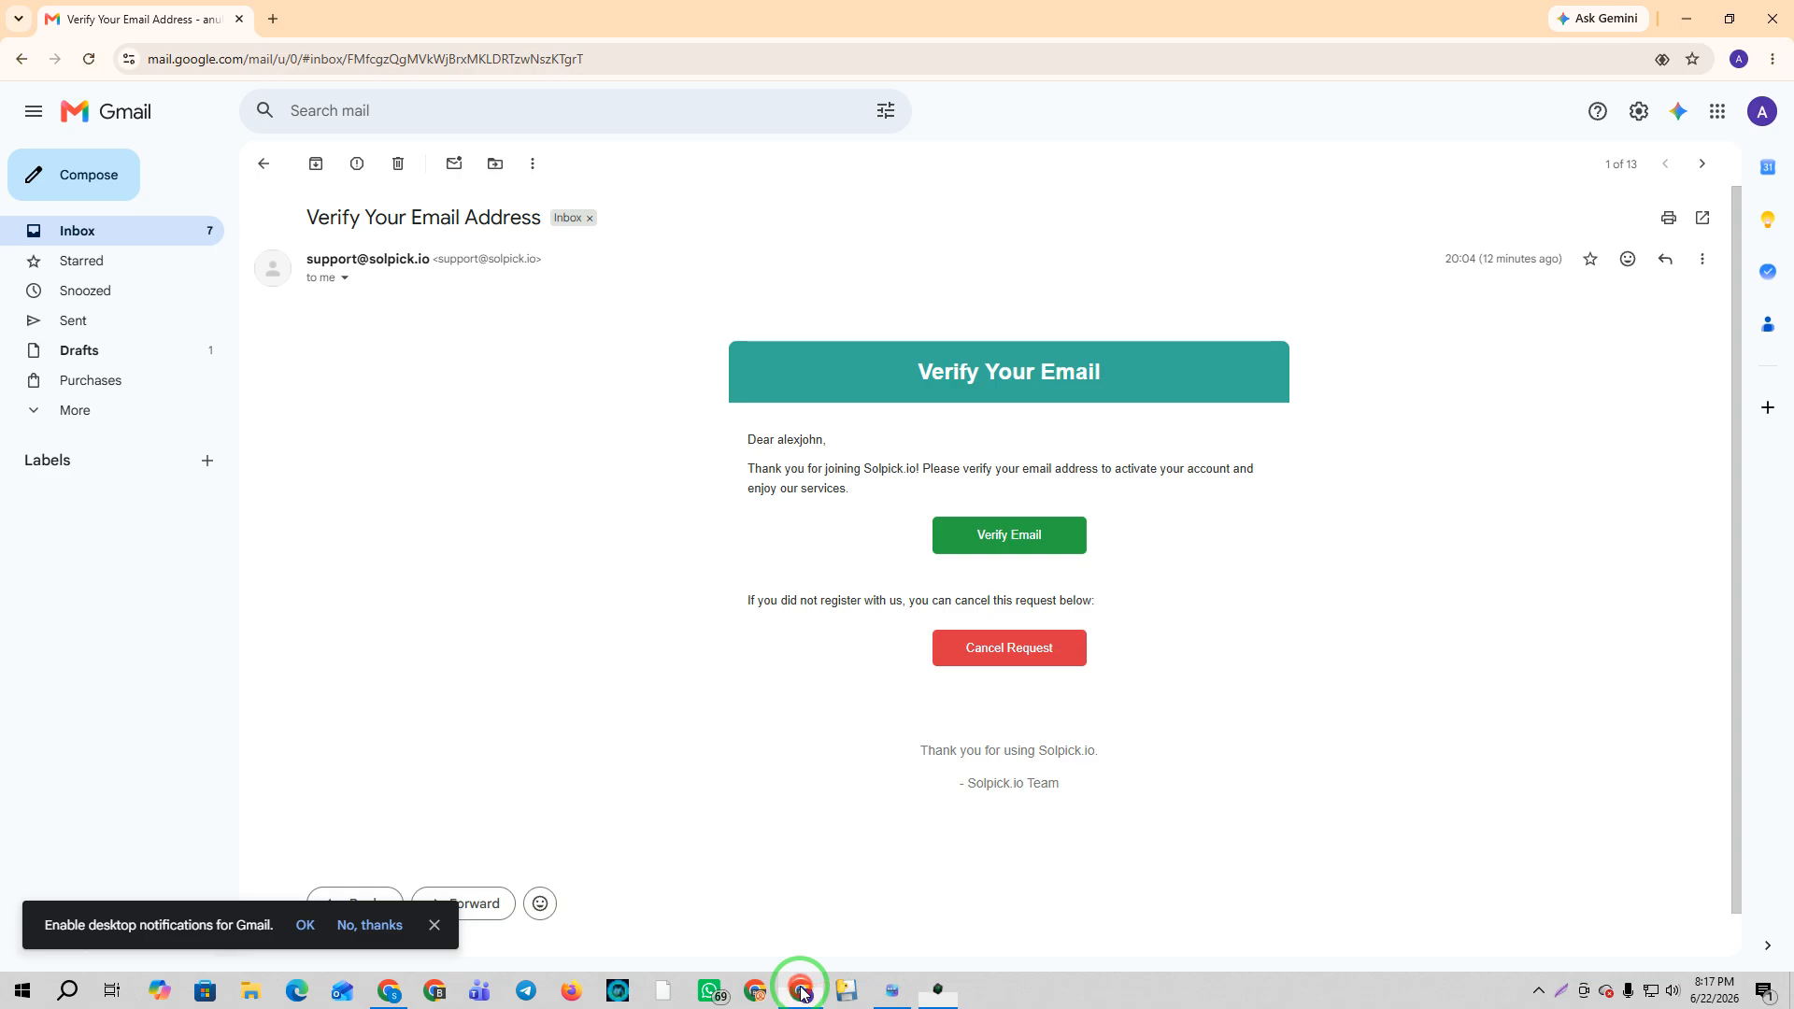
left_click(70, 231)
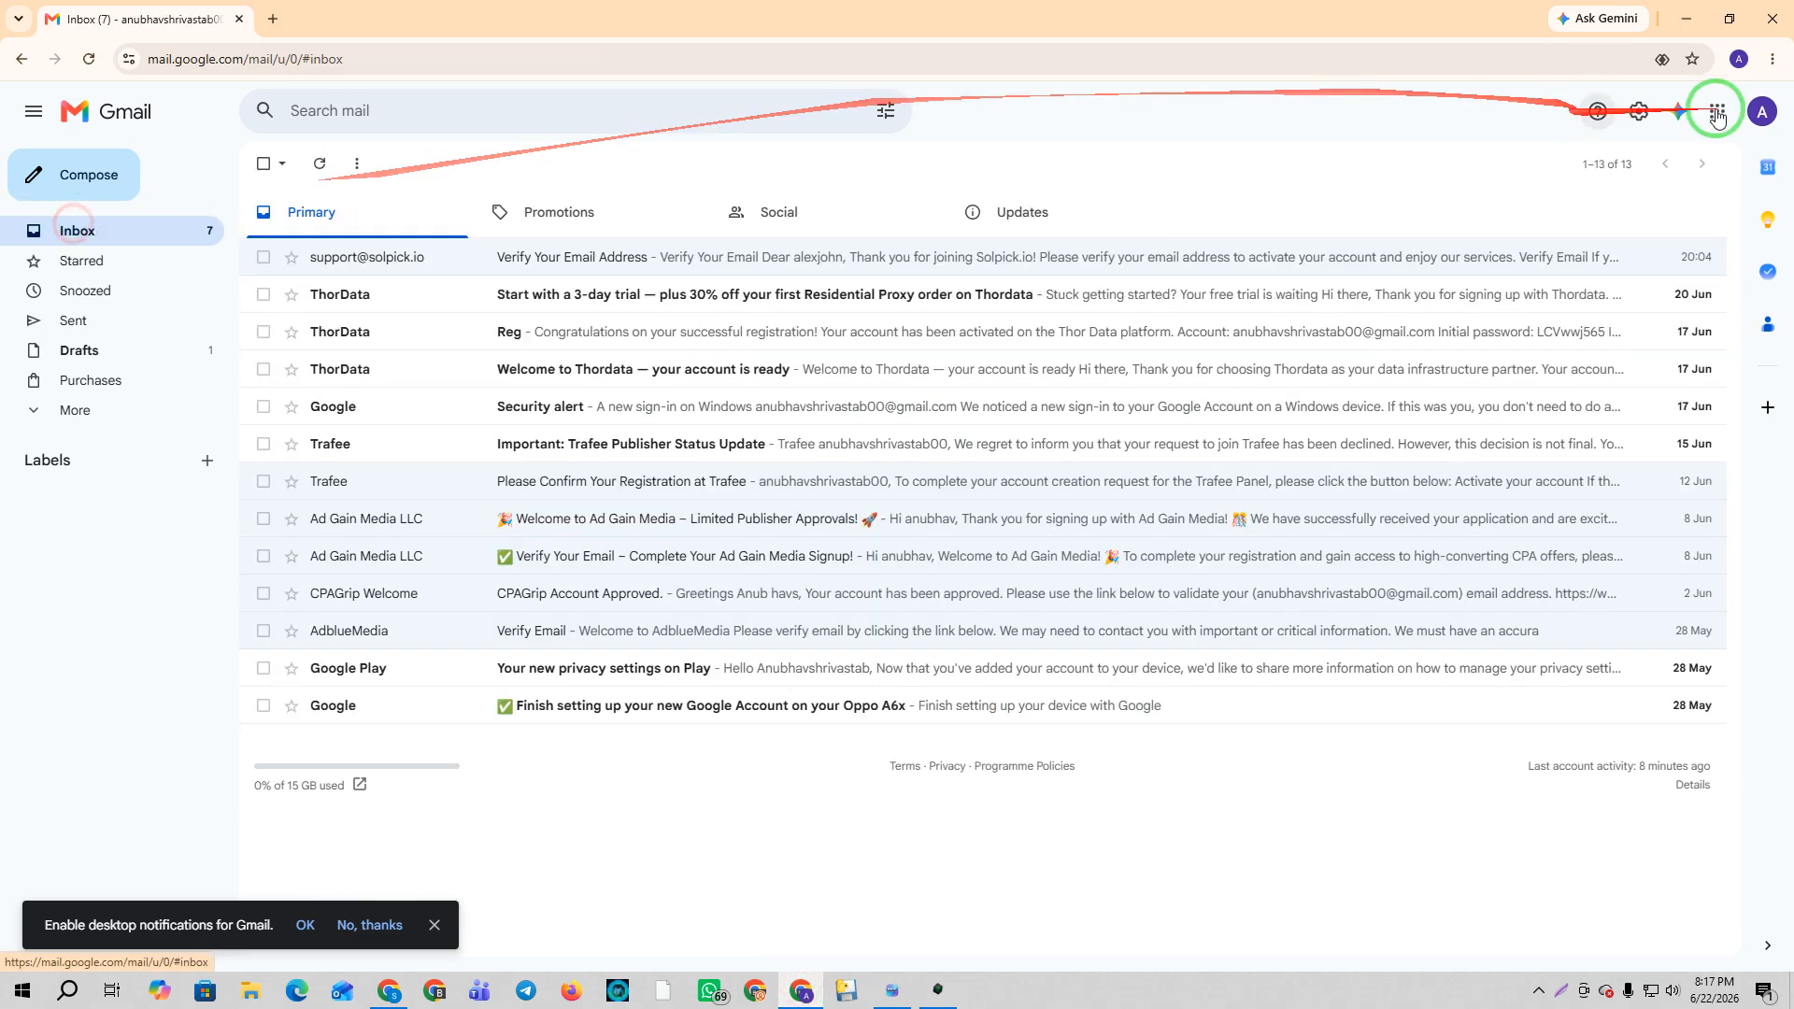
left_click(1754, 114)
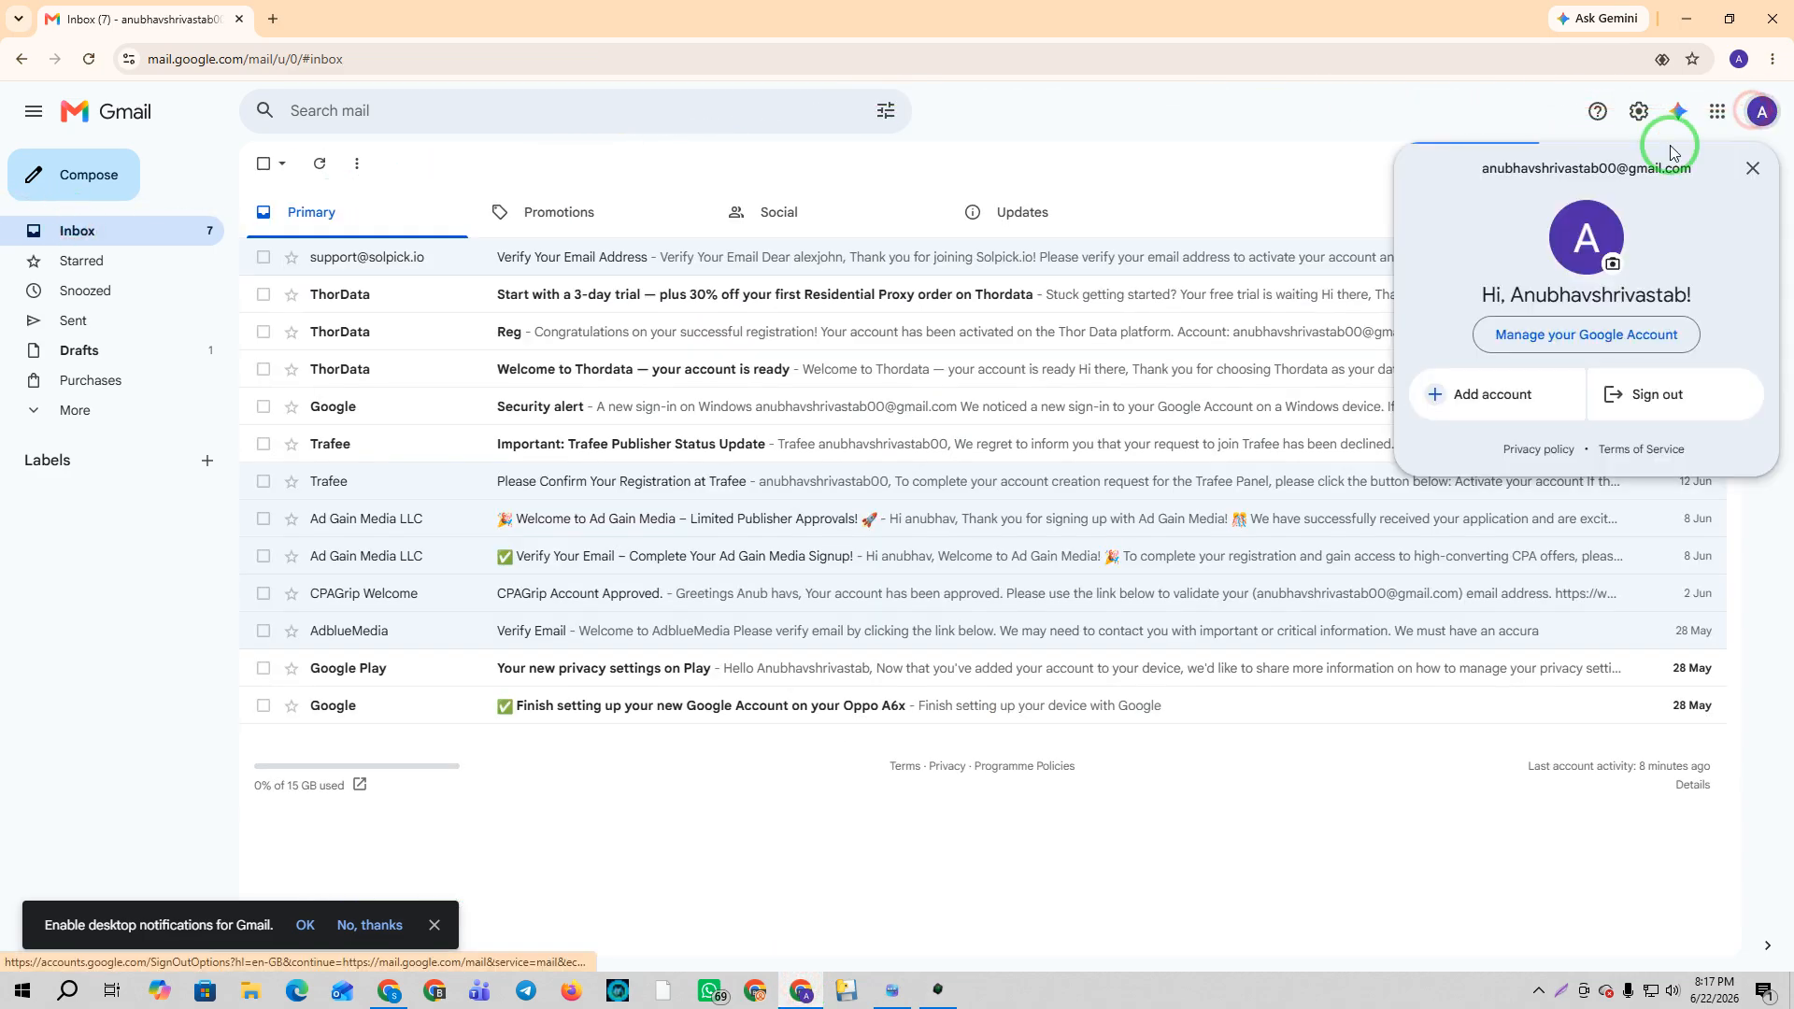
triple_click(1556, 175)
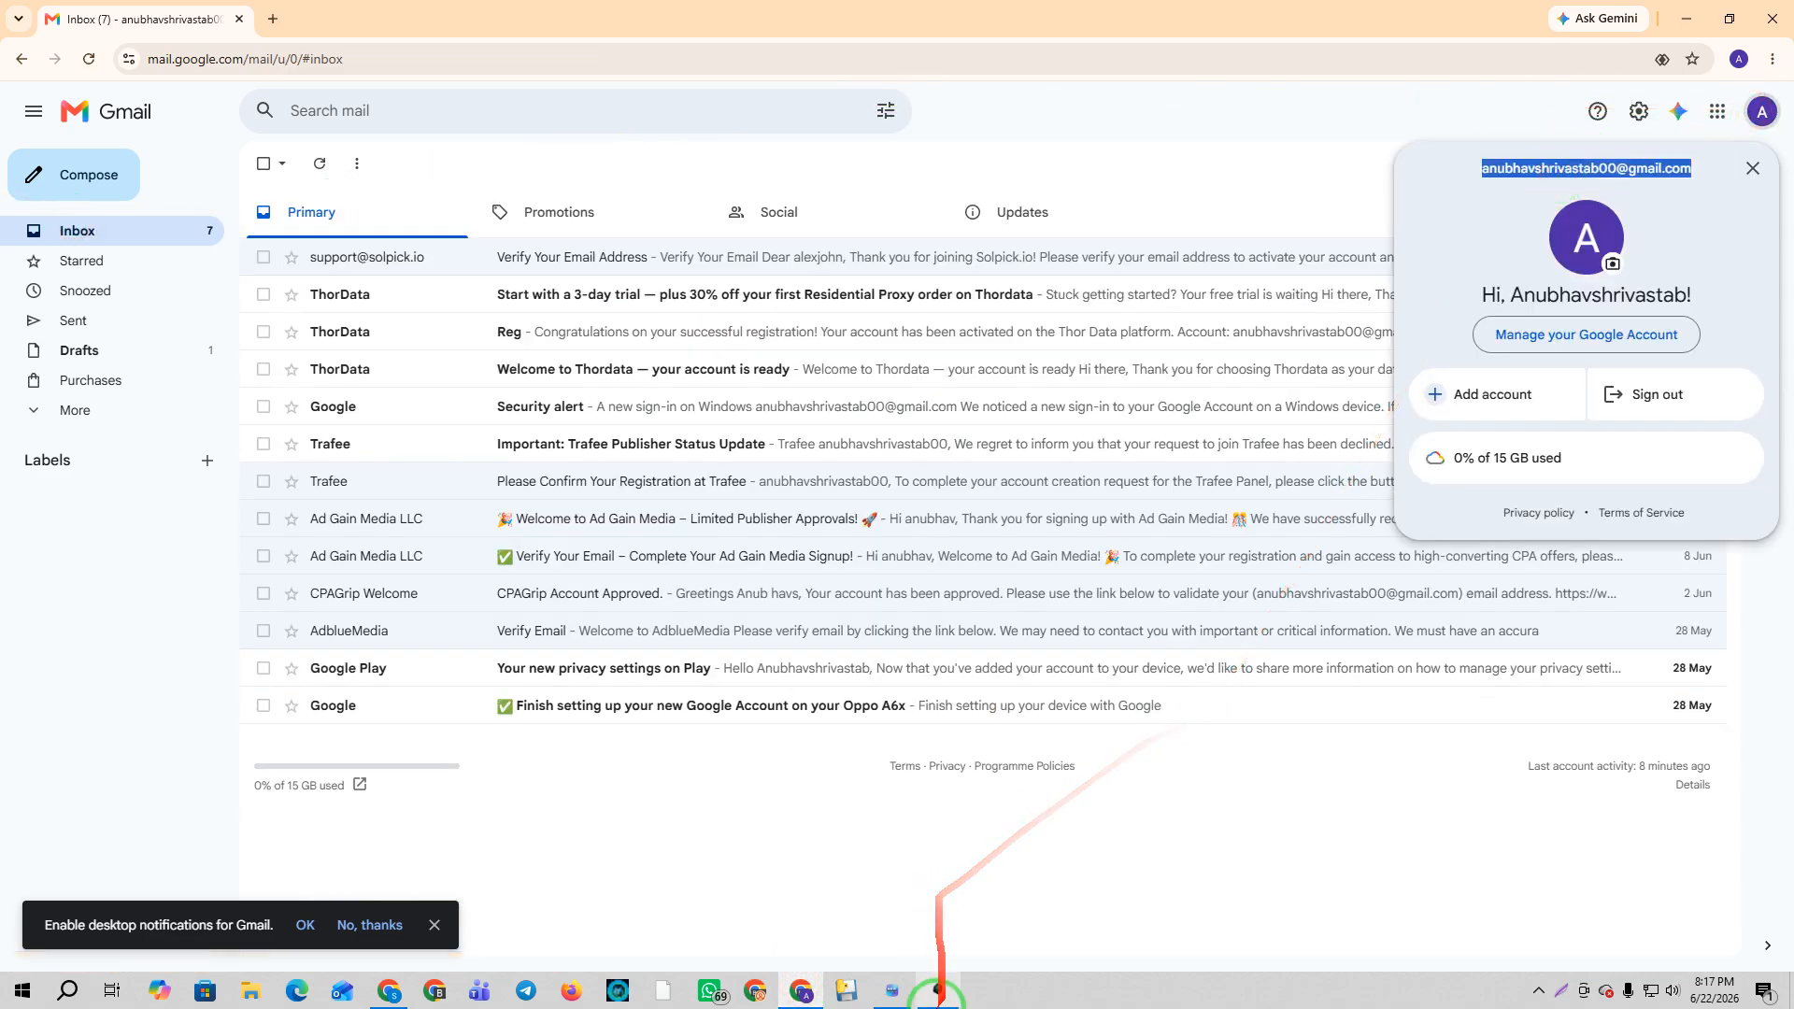
left_click(938, 989)
left_click(694, 617)
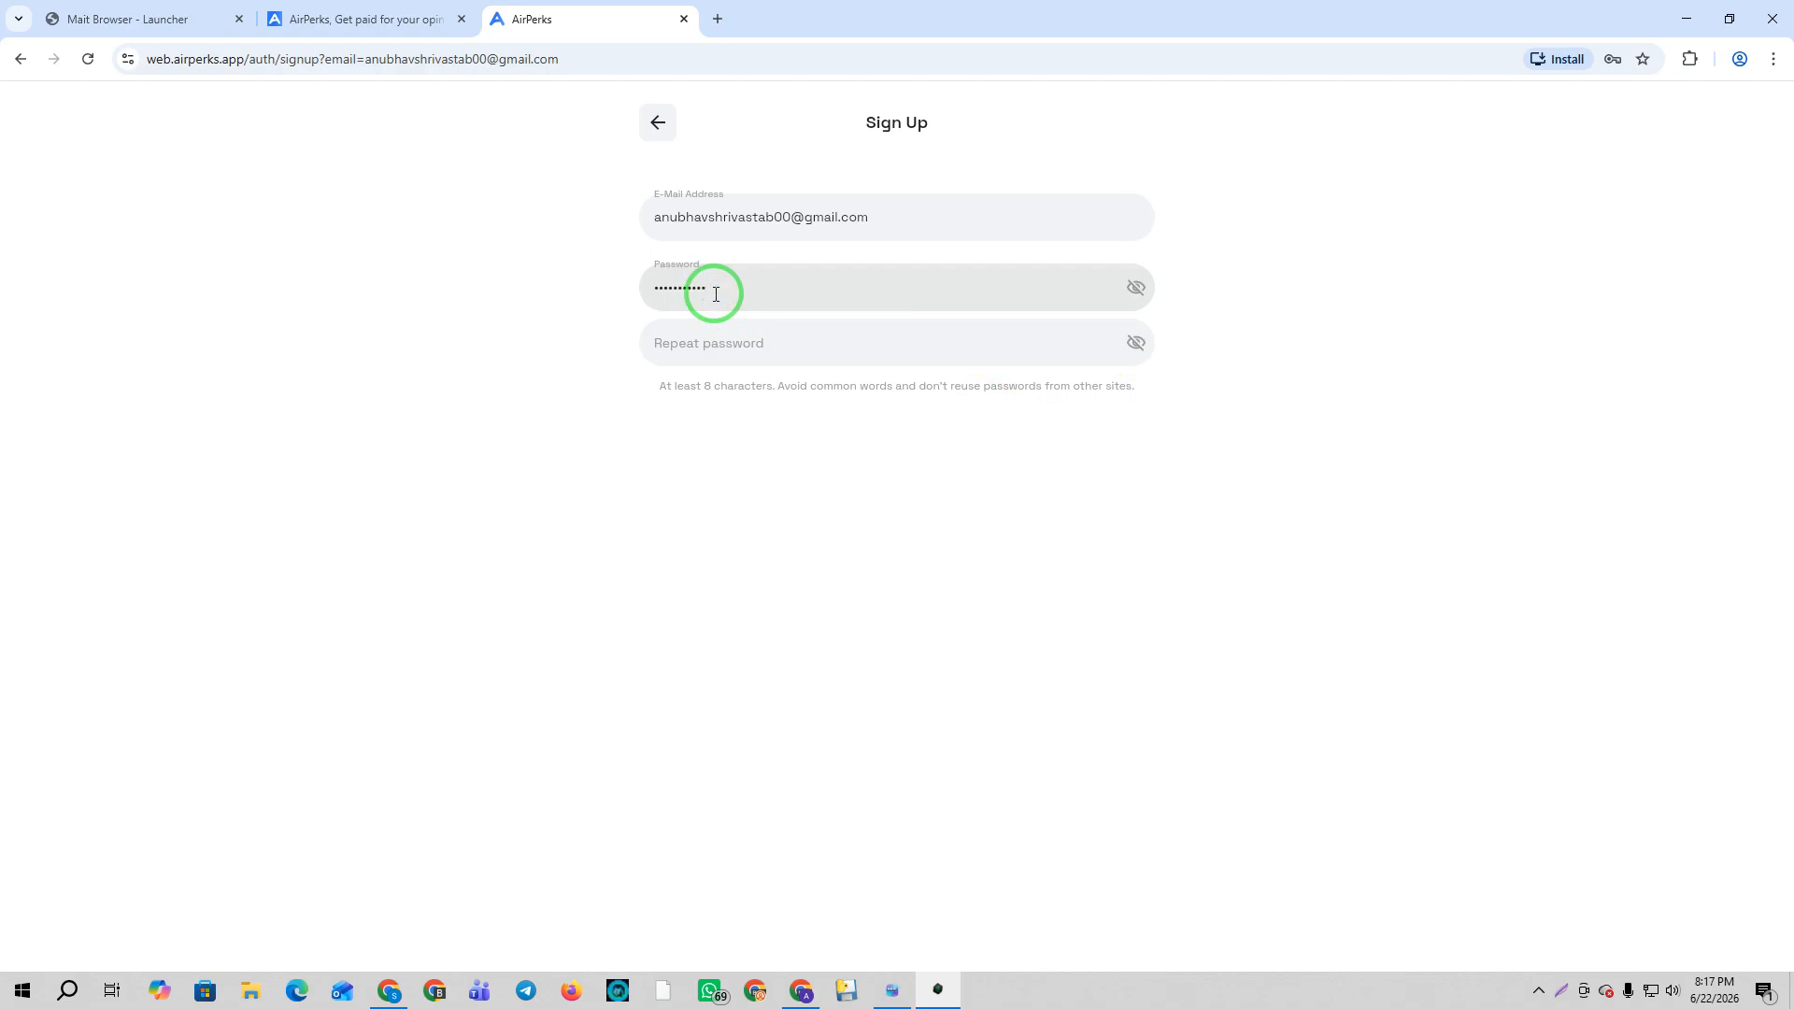
Enter and repeat the account password, agree to the terms and 18+ confirmation, and submit the sign-up without saving the password.
type("•")
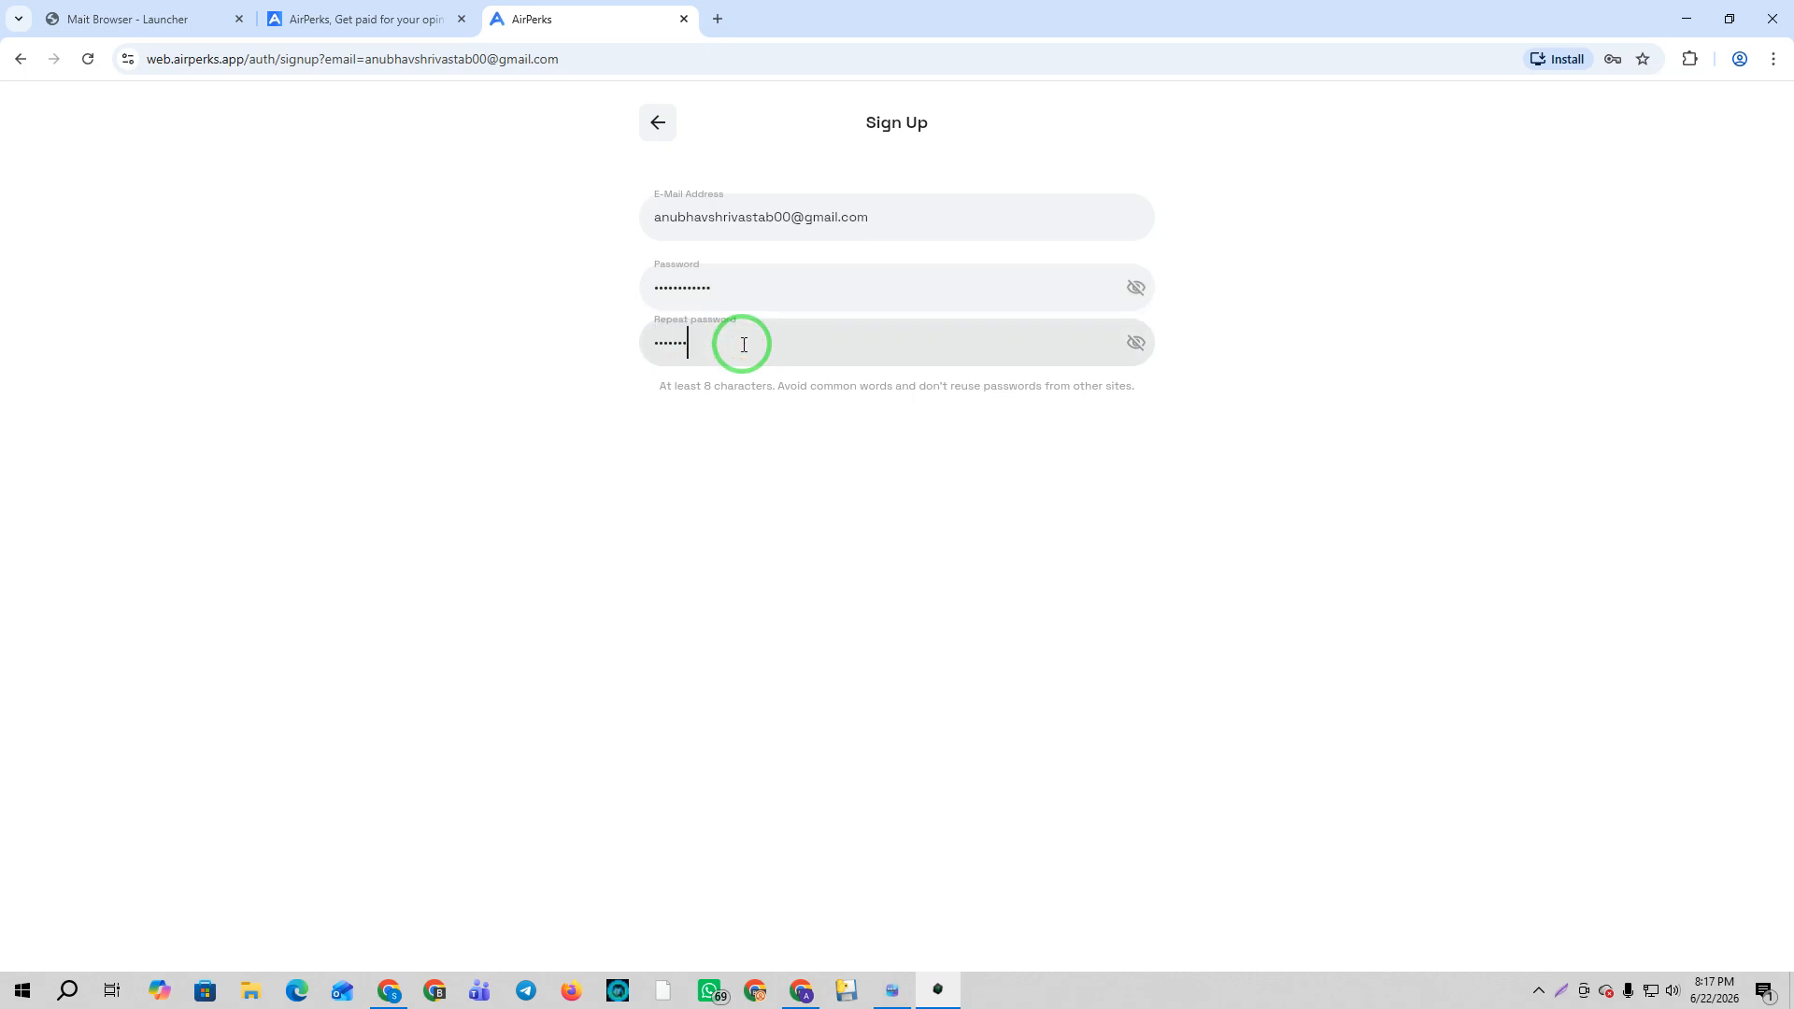
type("•")
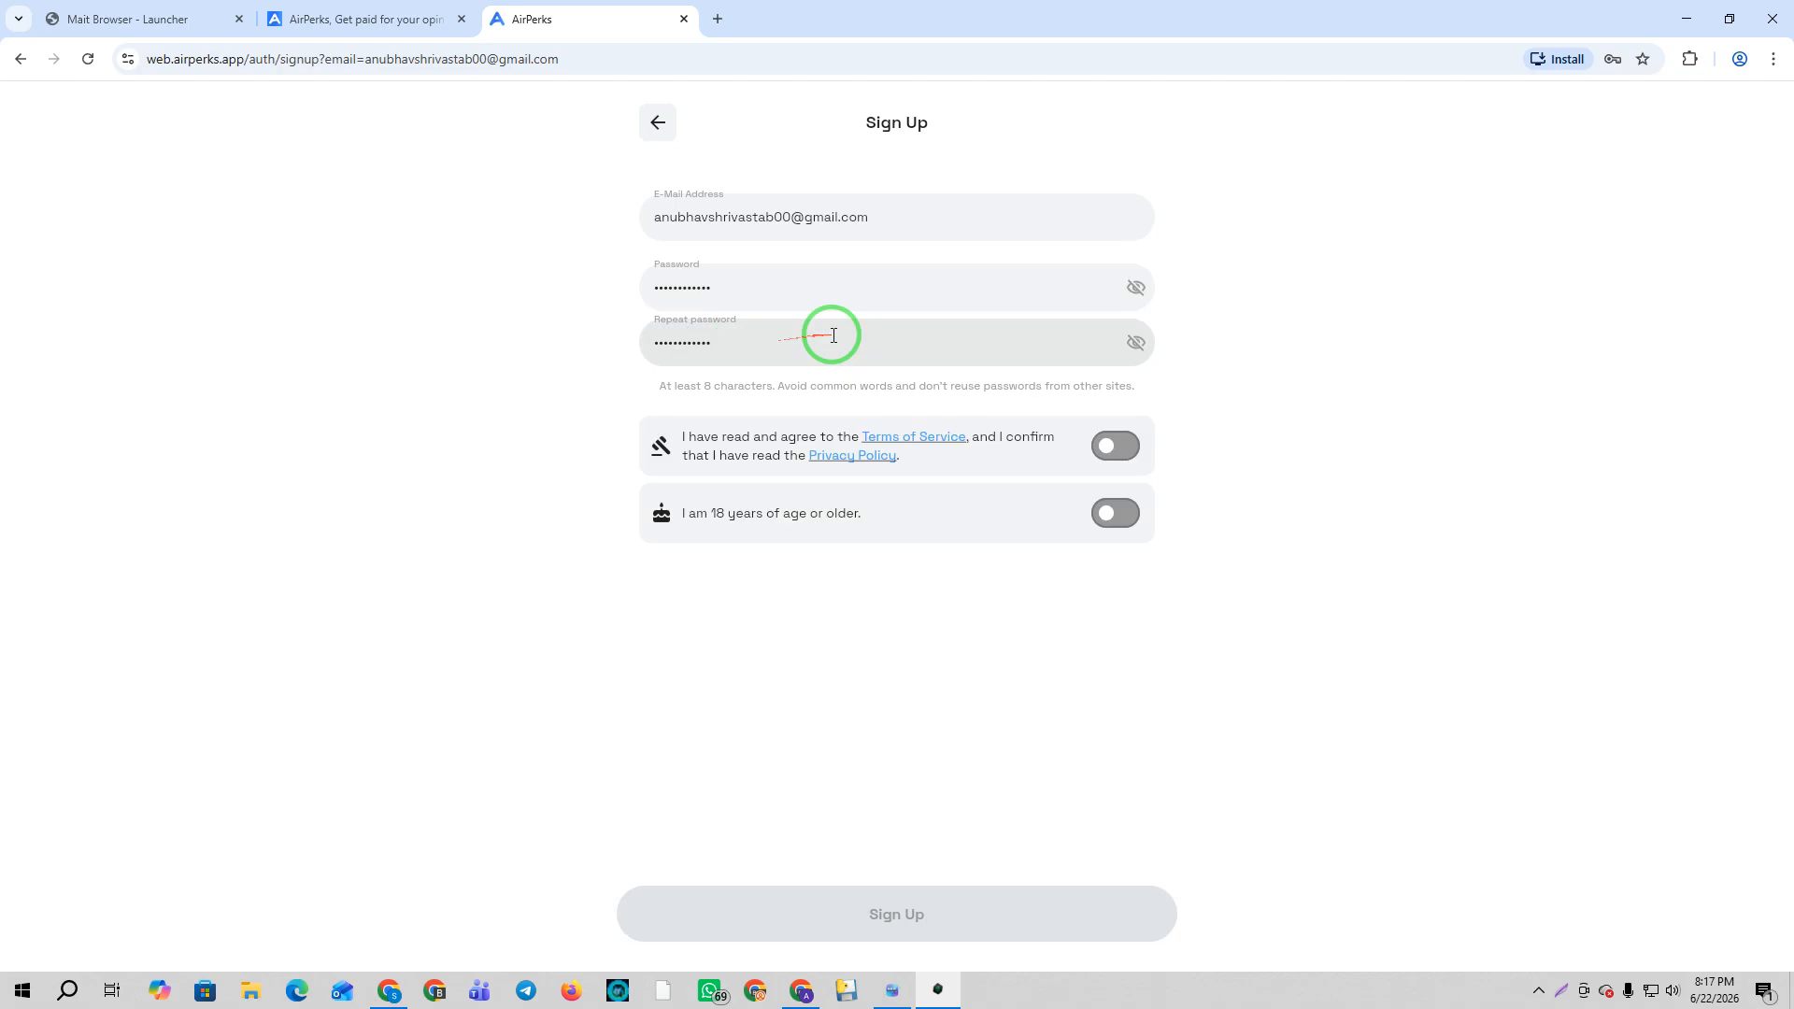
left_click(1116, 516)
left_click(1121, 447)
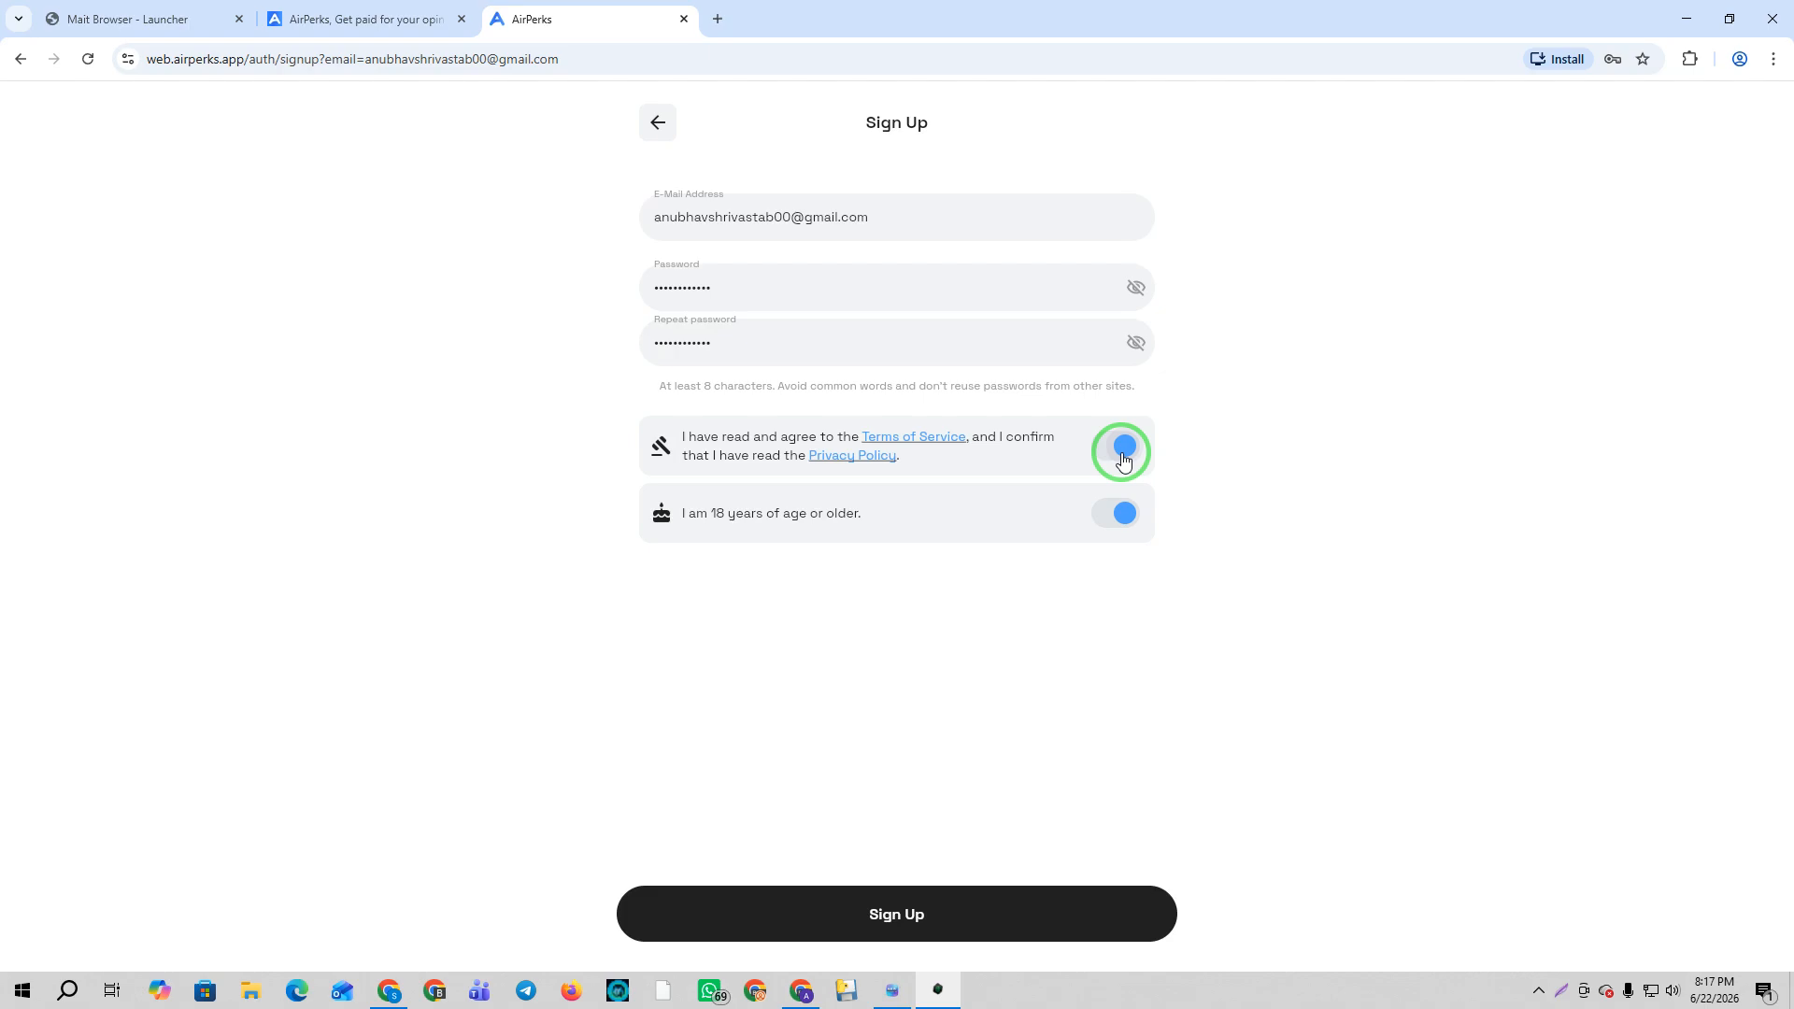
left_click(858, 915)
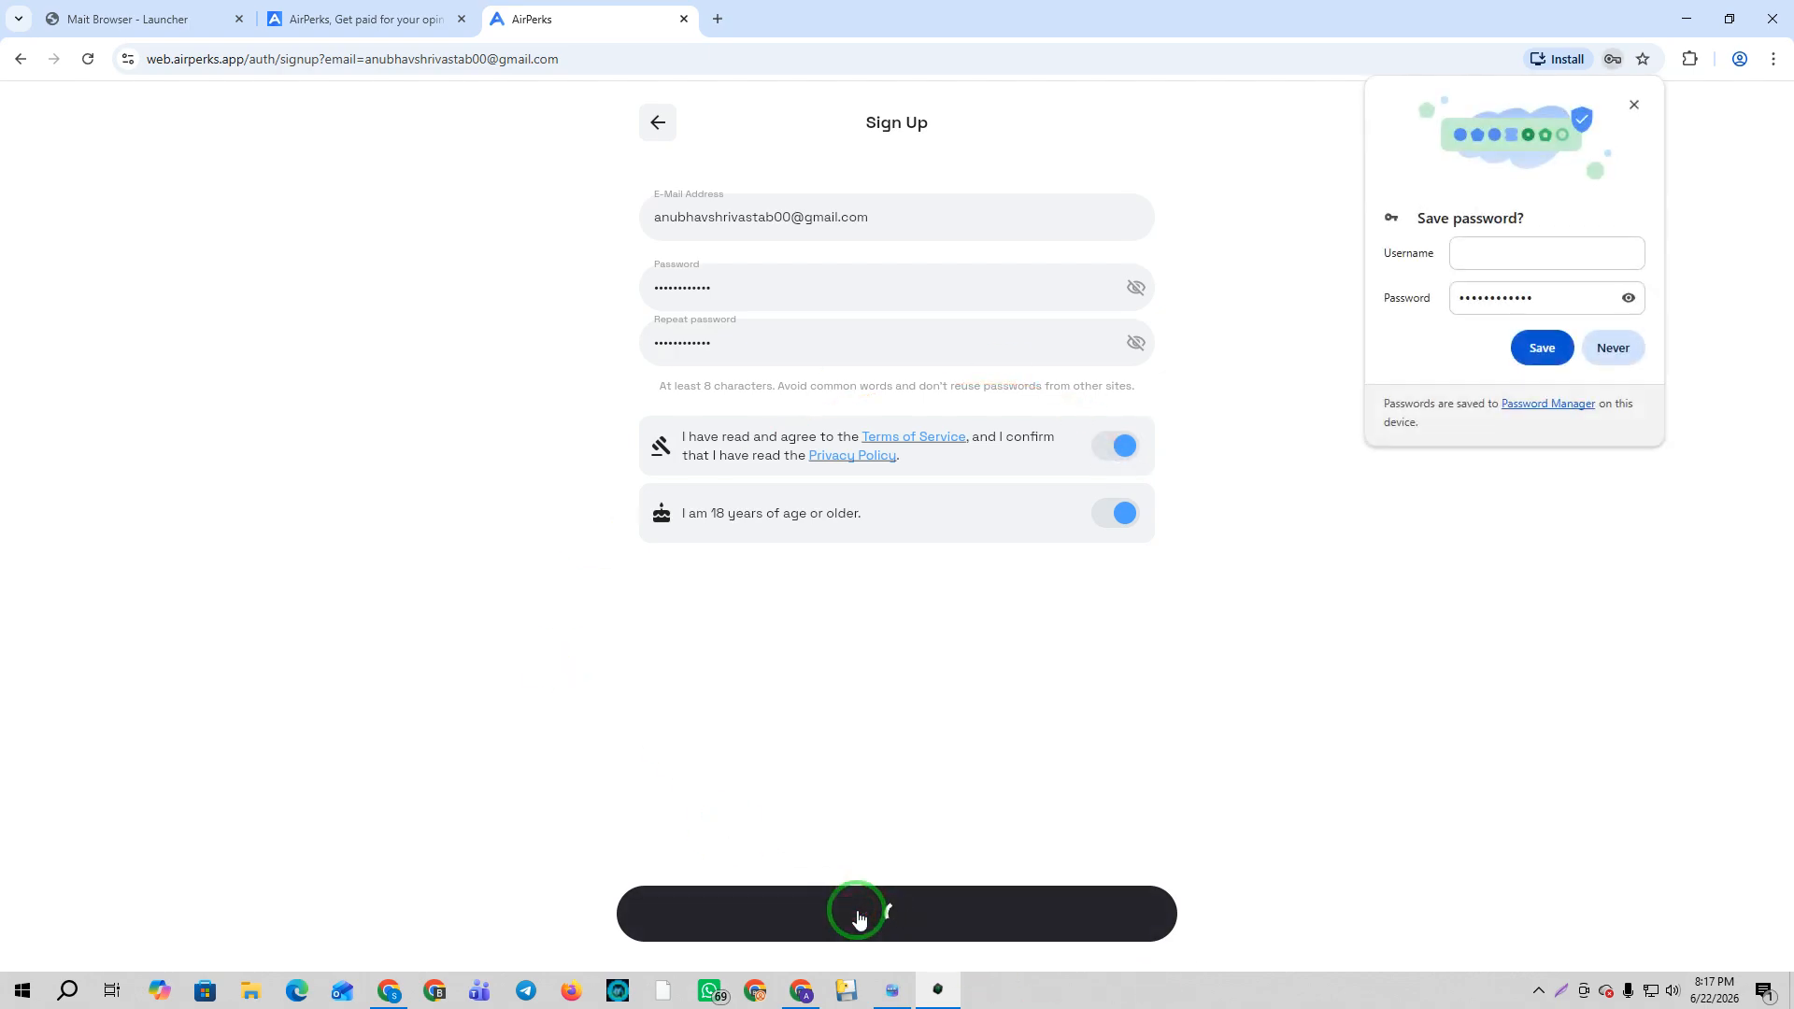
left_click(1619, 359)
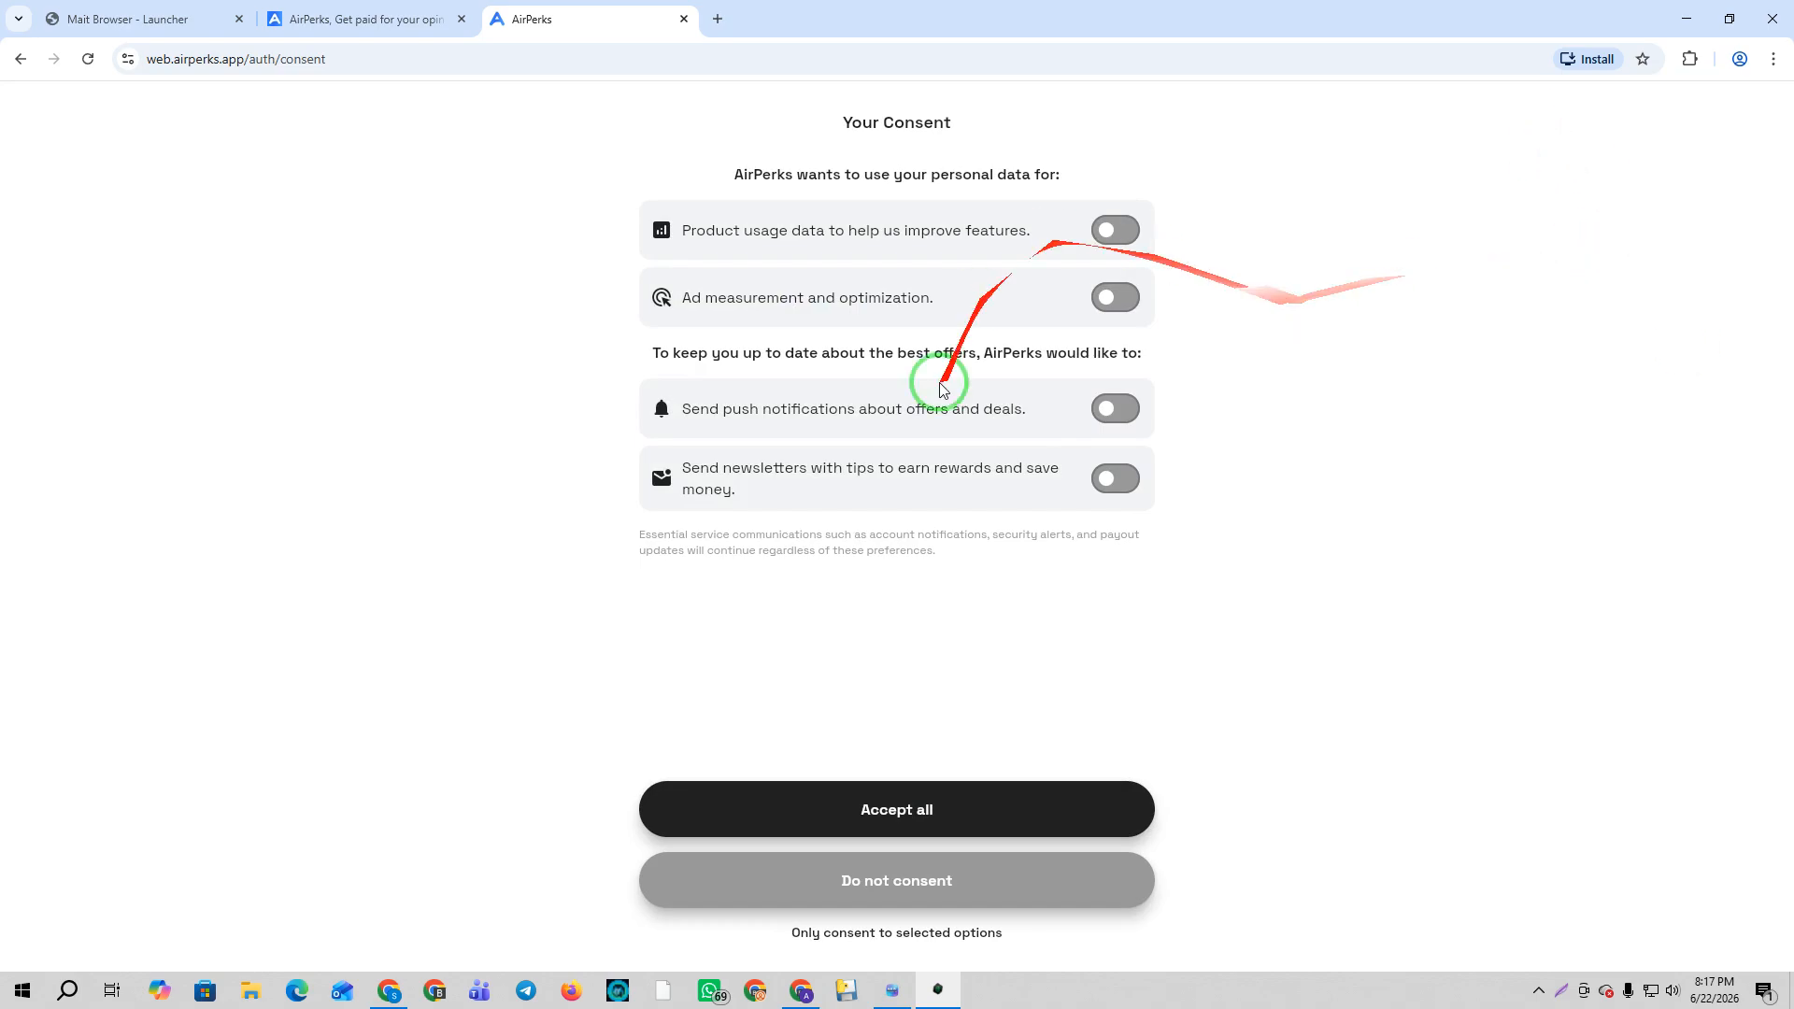
Consent to product usage data, ad measurement, push notifications and newsletters, and submit the consent choices.
left_click(1121, 230)
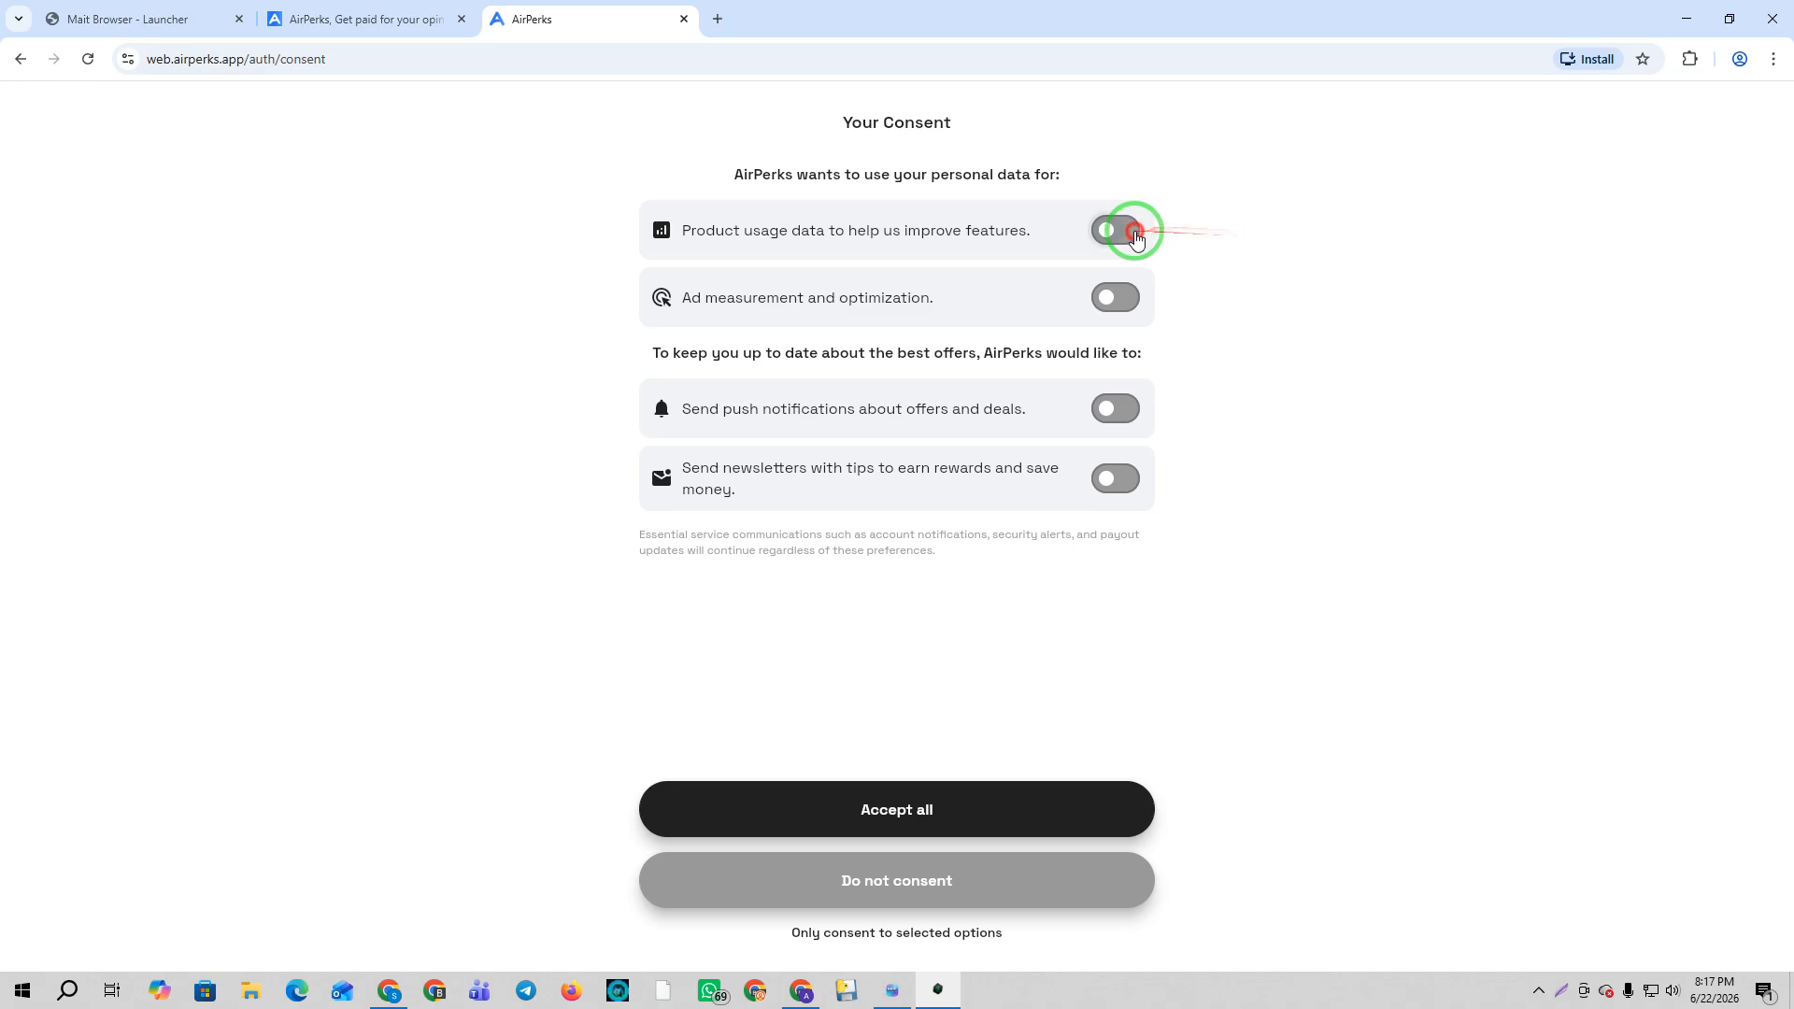
left_click(1117, 297)
left_click(1121, 411)
left_click(1126, 475)
left_click(897, 813)
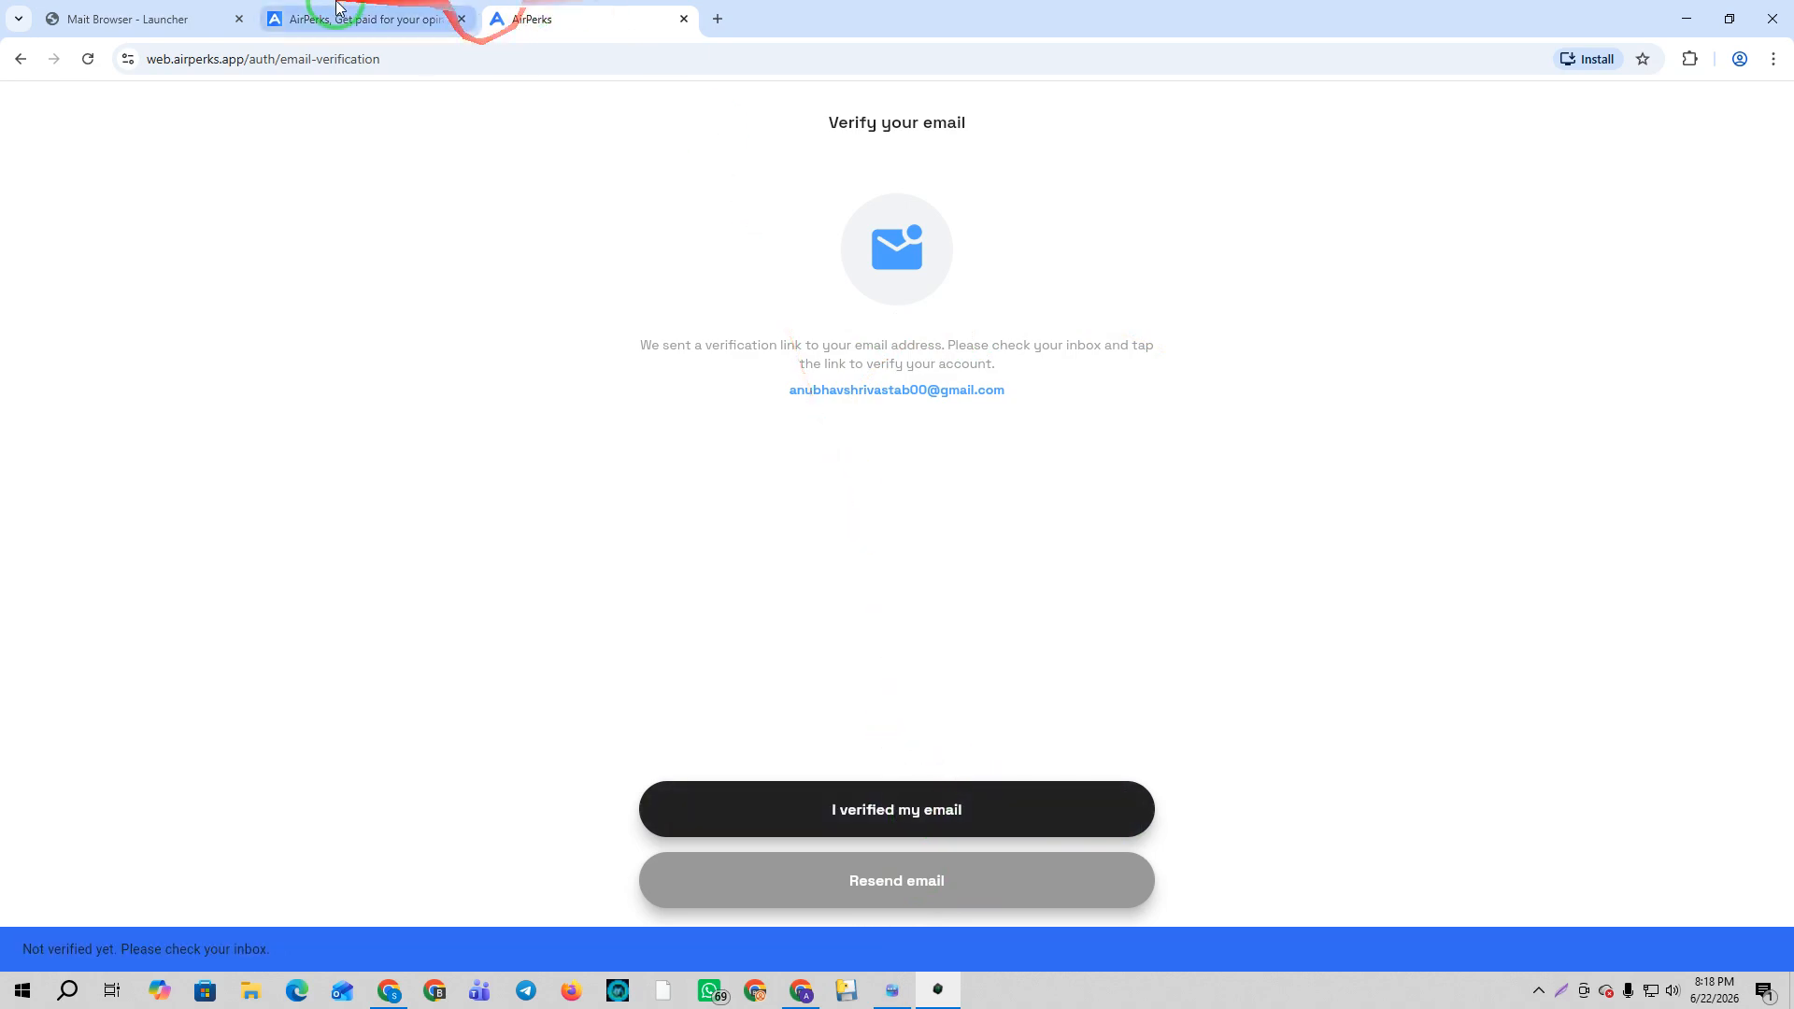
Copy the verification link from the AirPerks e-mail in Gmail and return to the Mait profile's browser.
left_click(805, 999)
left_click(640, 148)
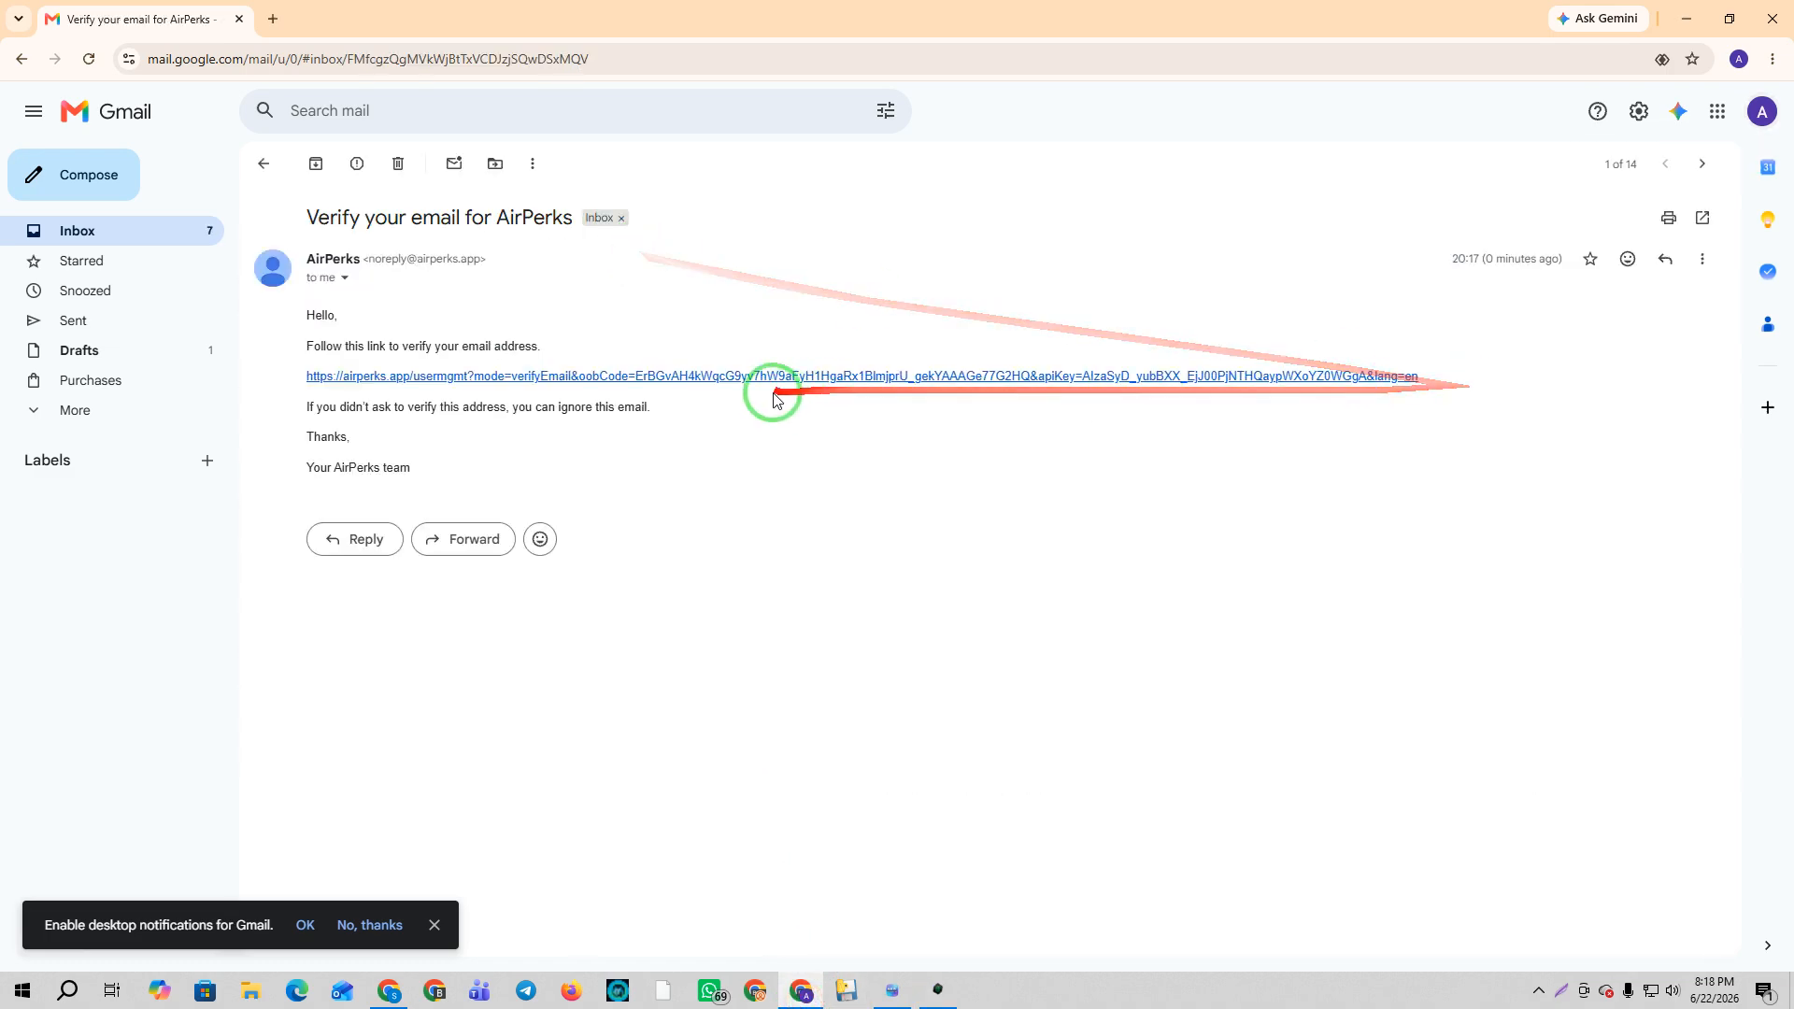
right_click(726, 378)
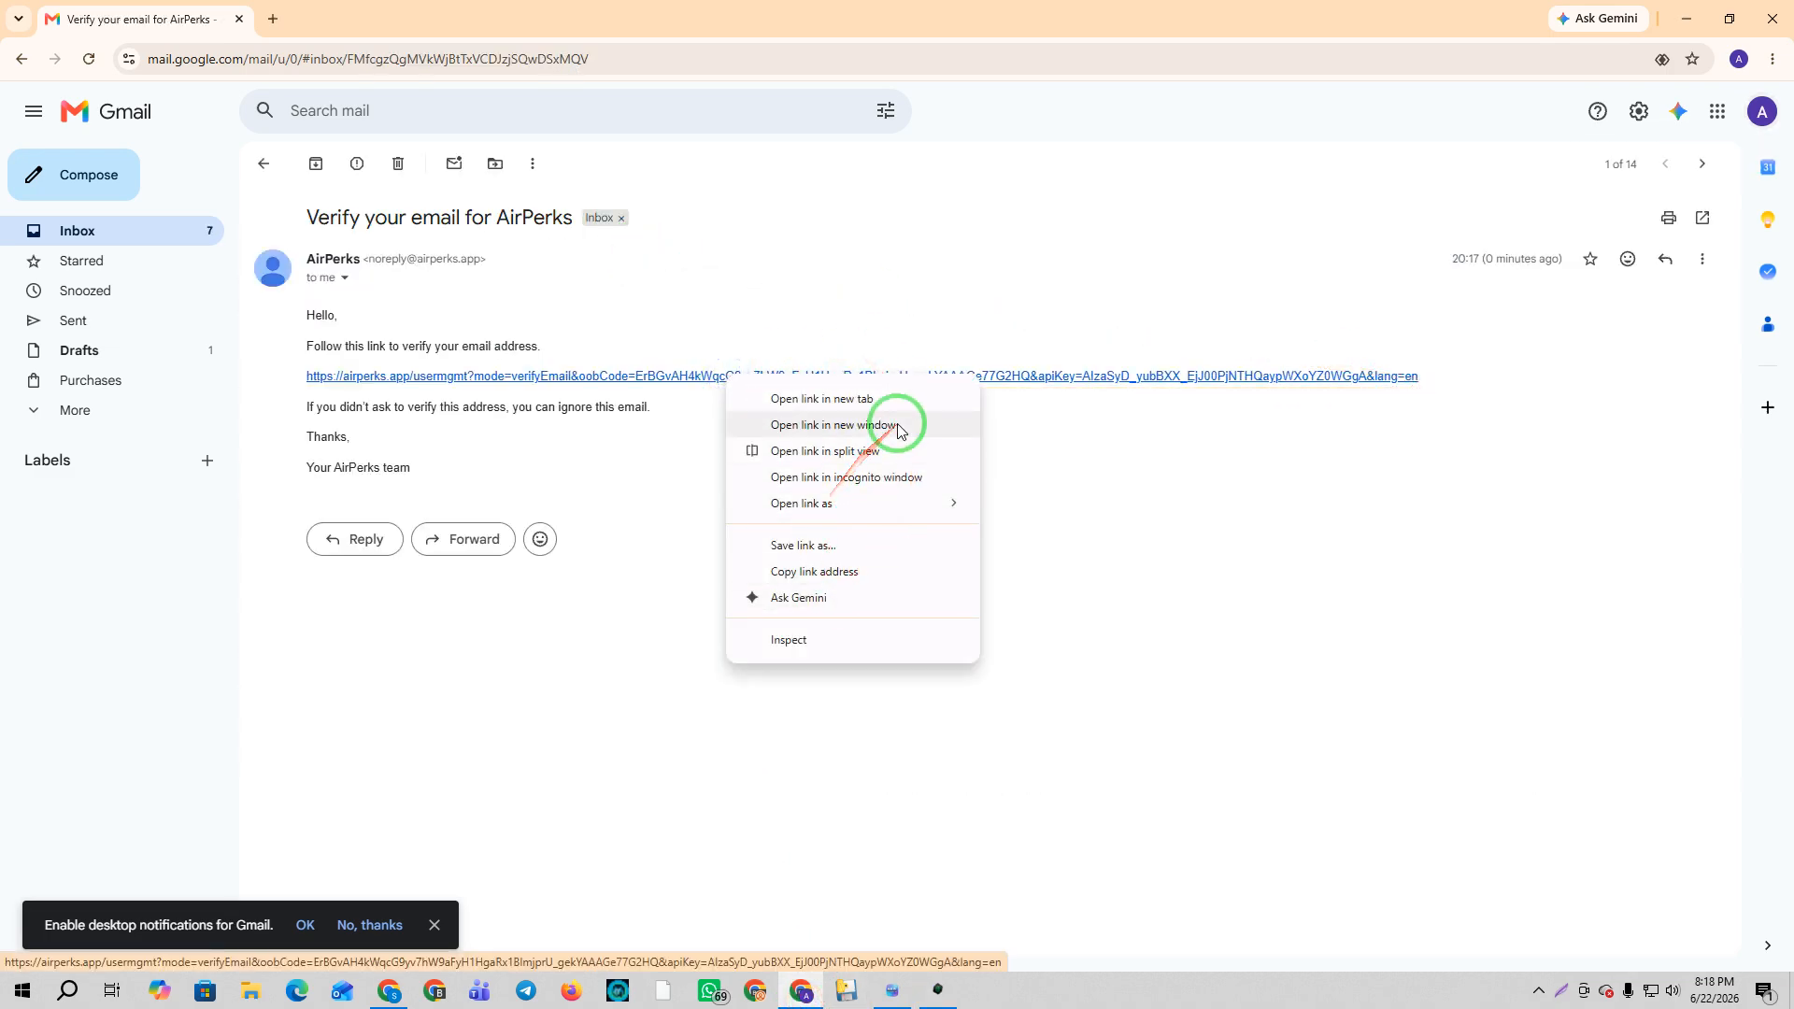
left_click(813, 571)
left_click(937, 989)
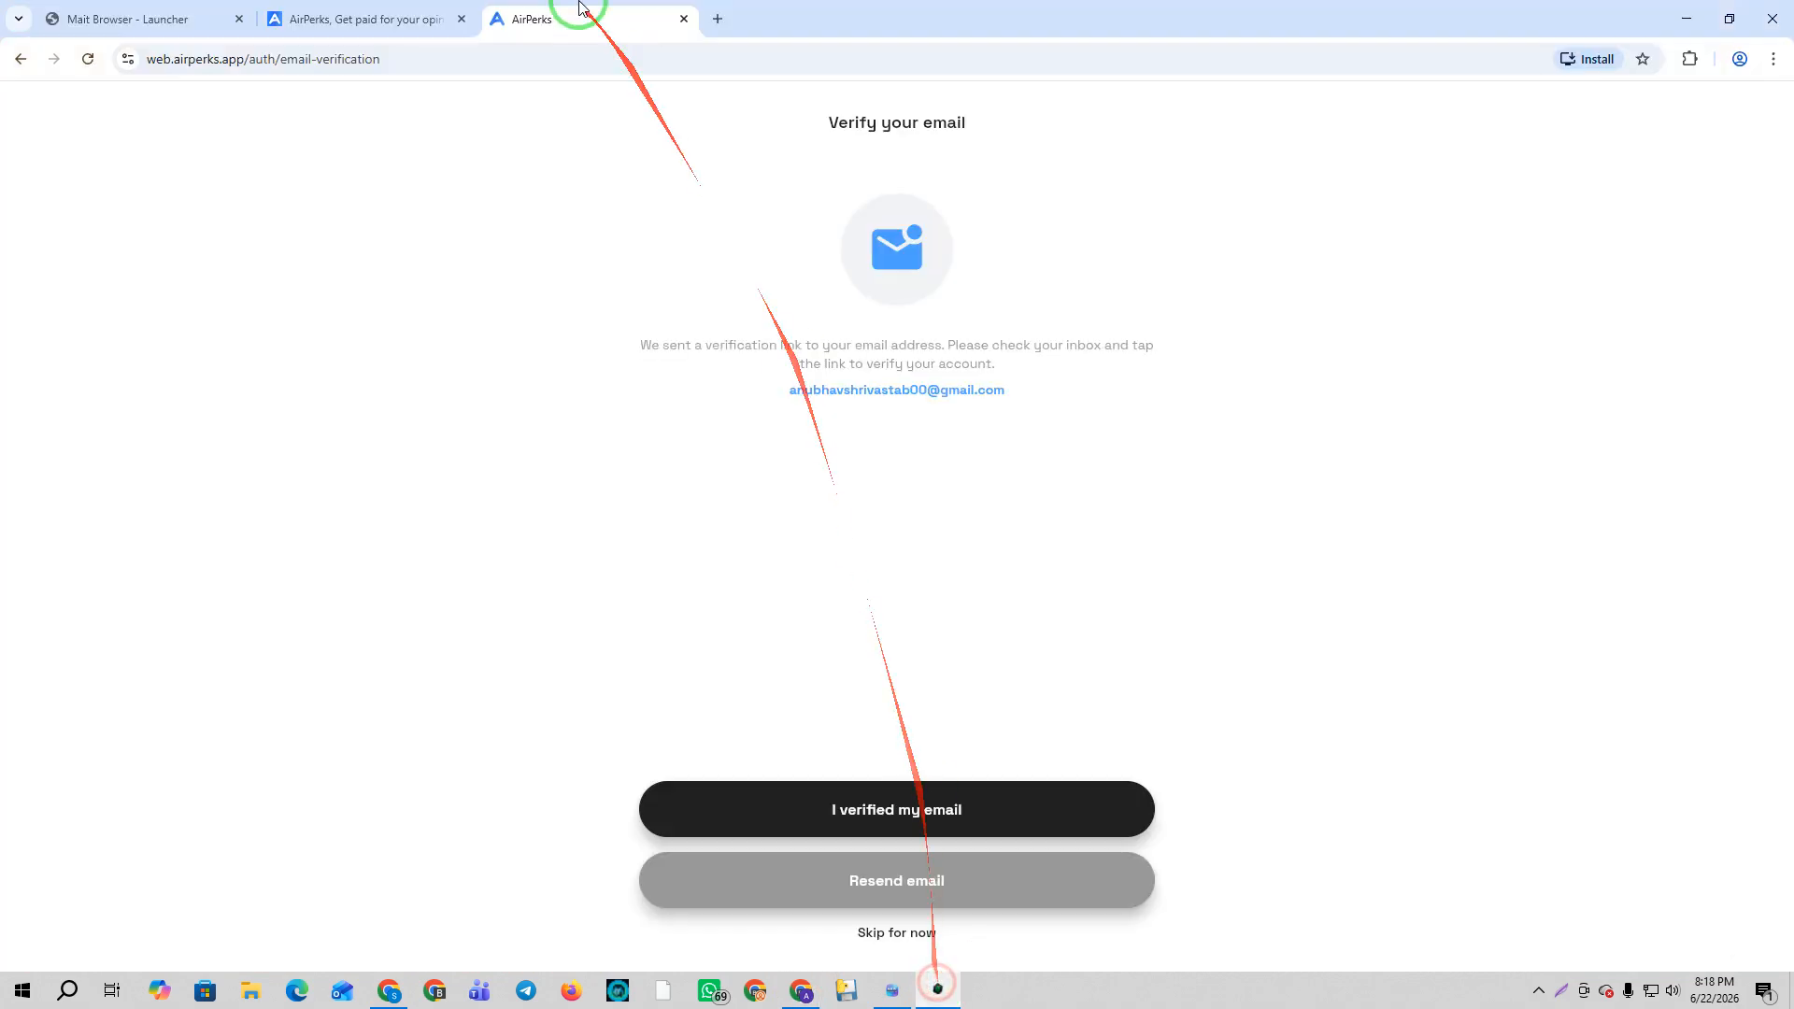
Open the copied e-mail verification link in a new tab, then return to the AirPerks verification page and skip it.
left_click(716, 19)
left_click(511, 53)
key("ctrl+v")
key("Return")
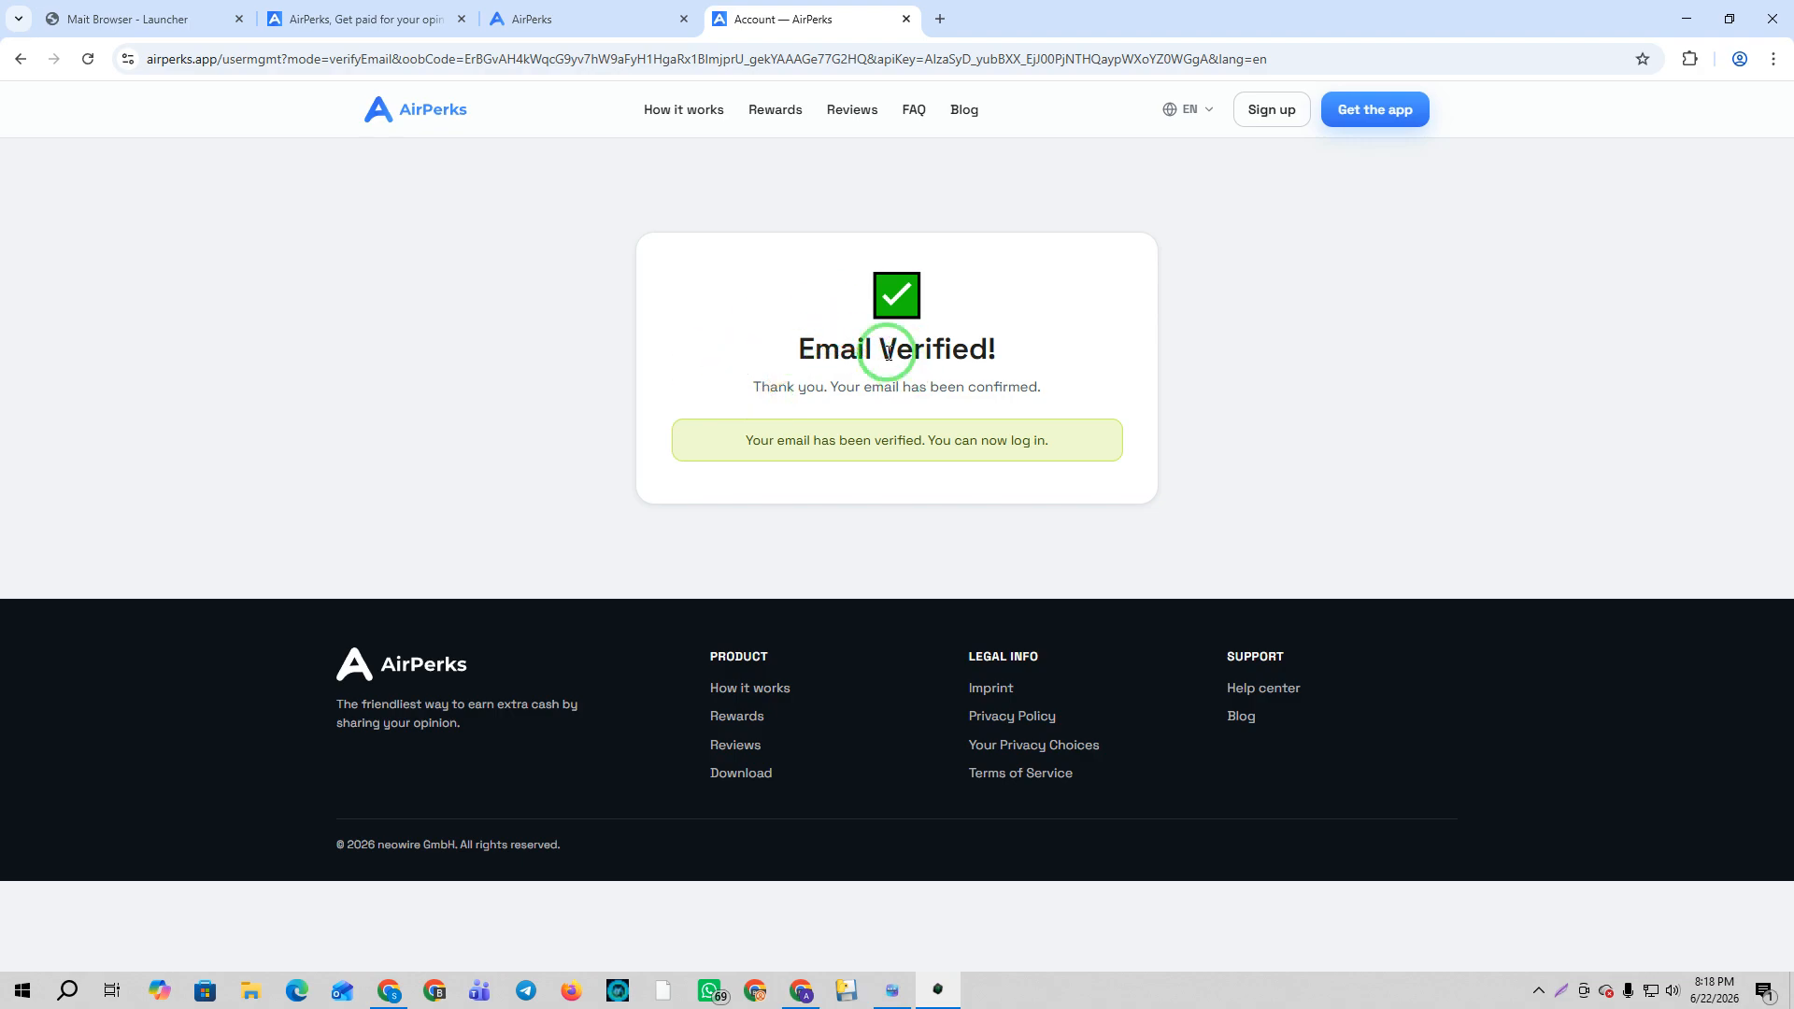
left_click(561, 19)
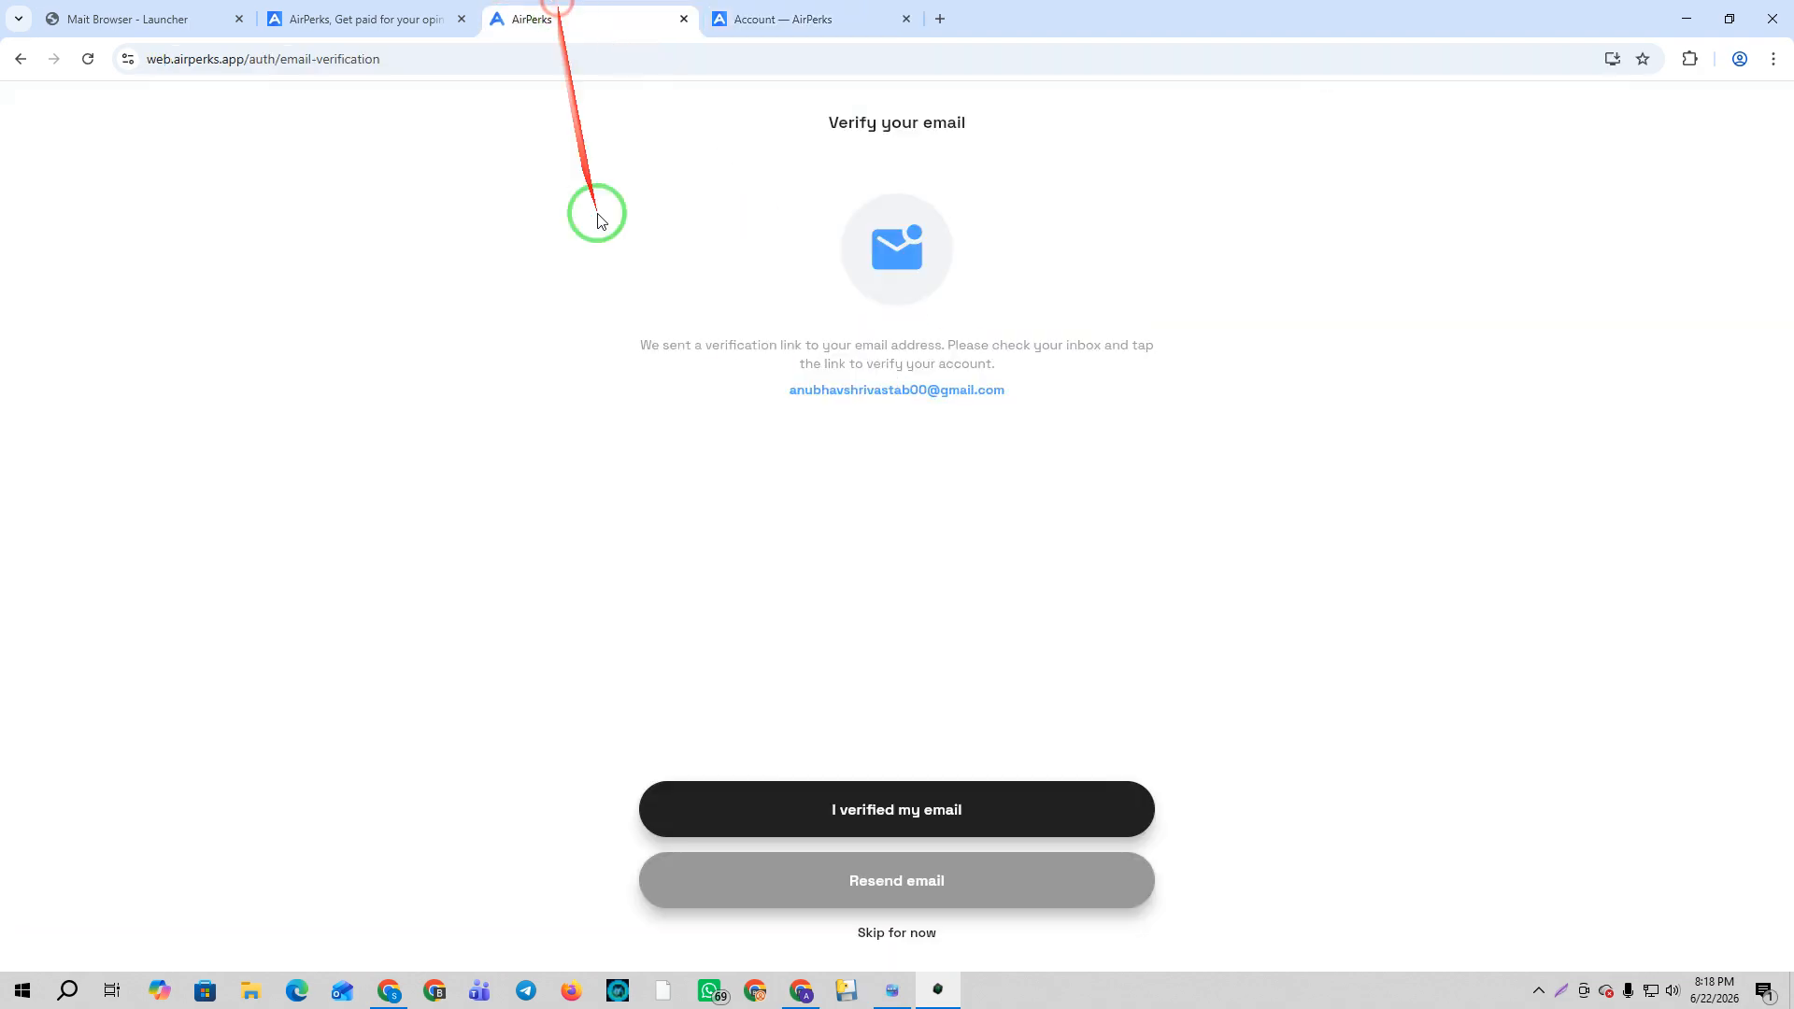
left_click(888, 931)
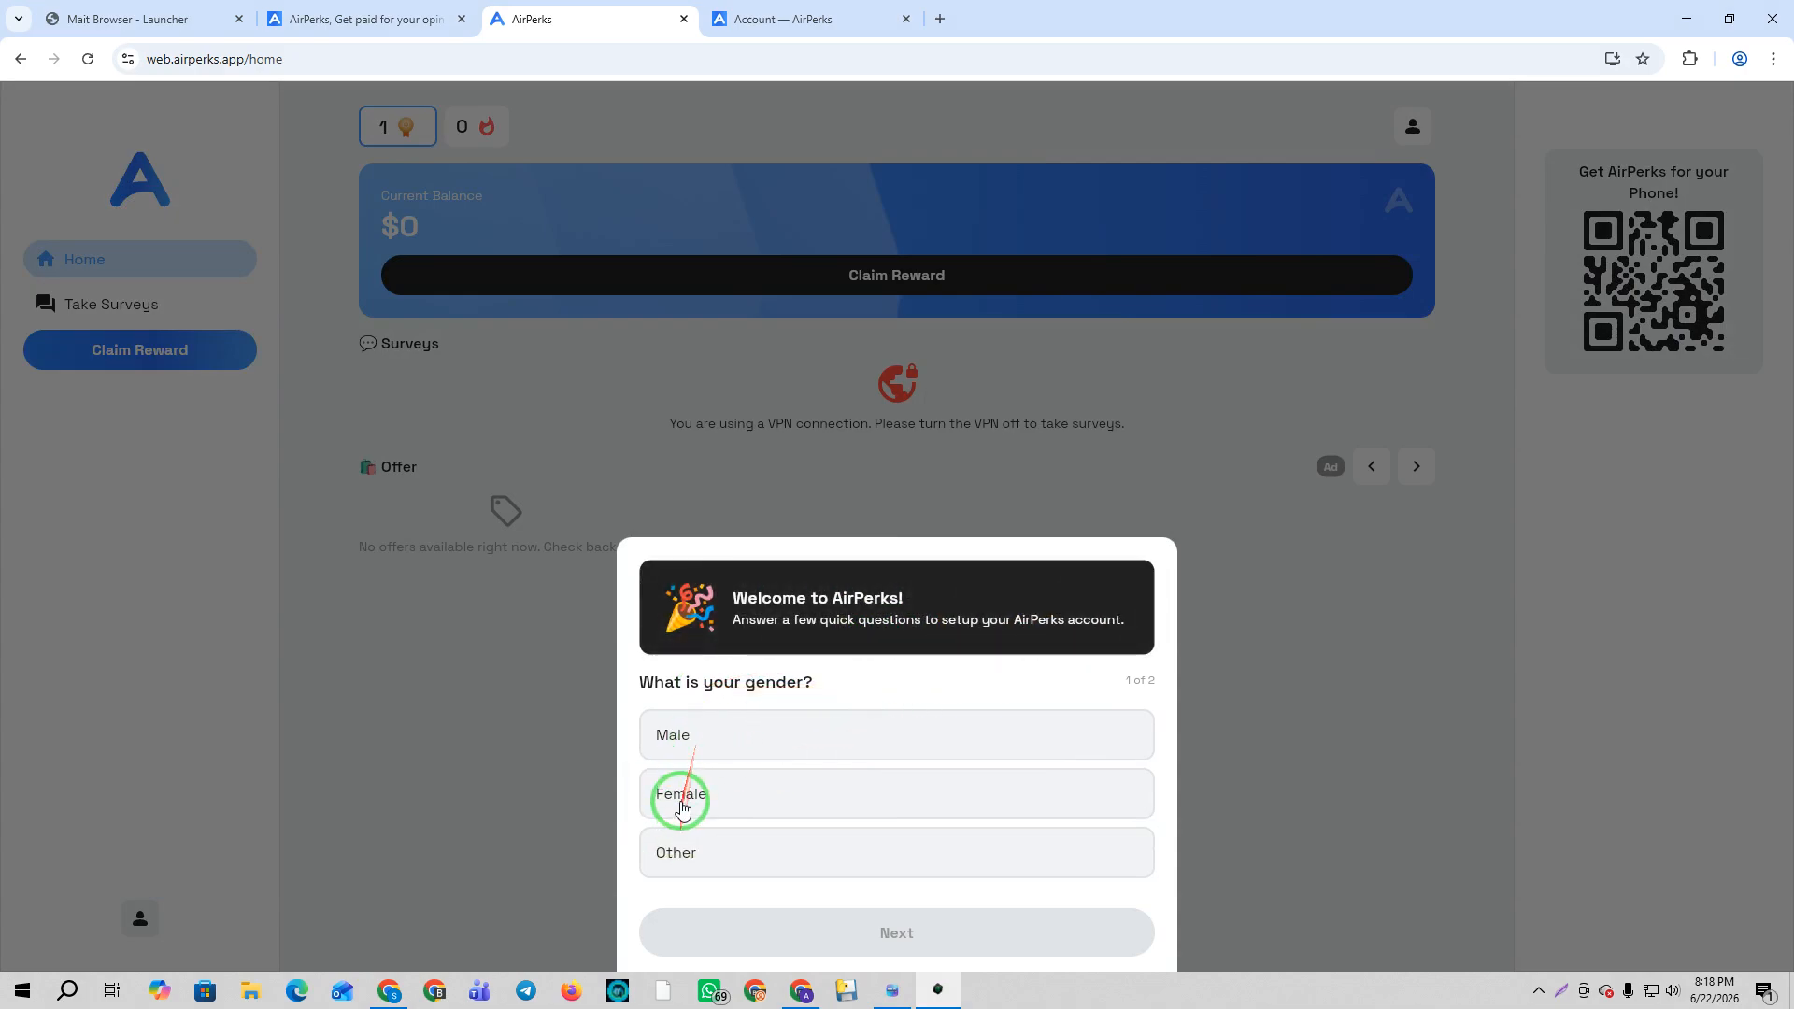
Answer the AirPerks welcome questions with gender Male and the date of birth, and submit them.
left_click(722, 731)
left_click(892, 932)
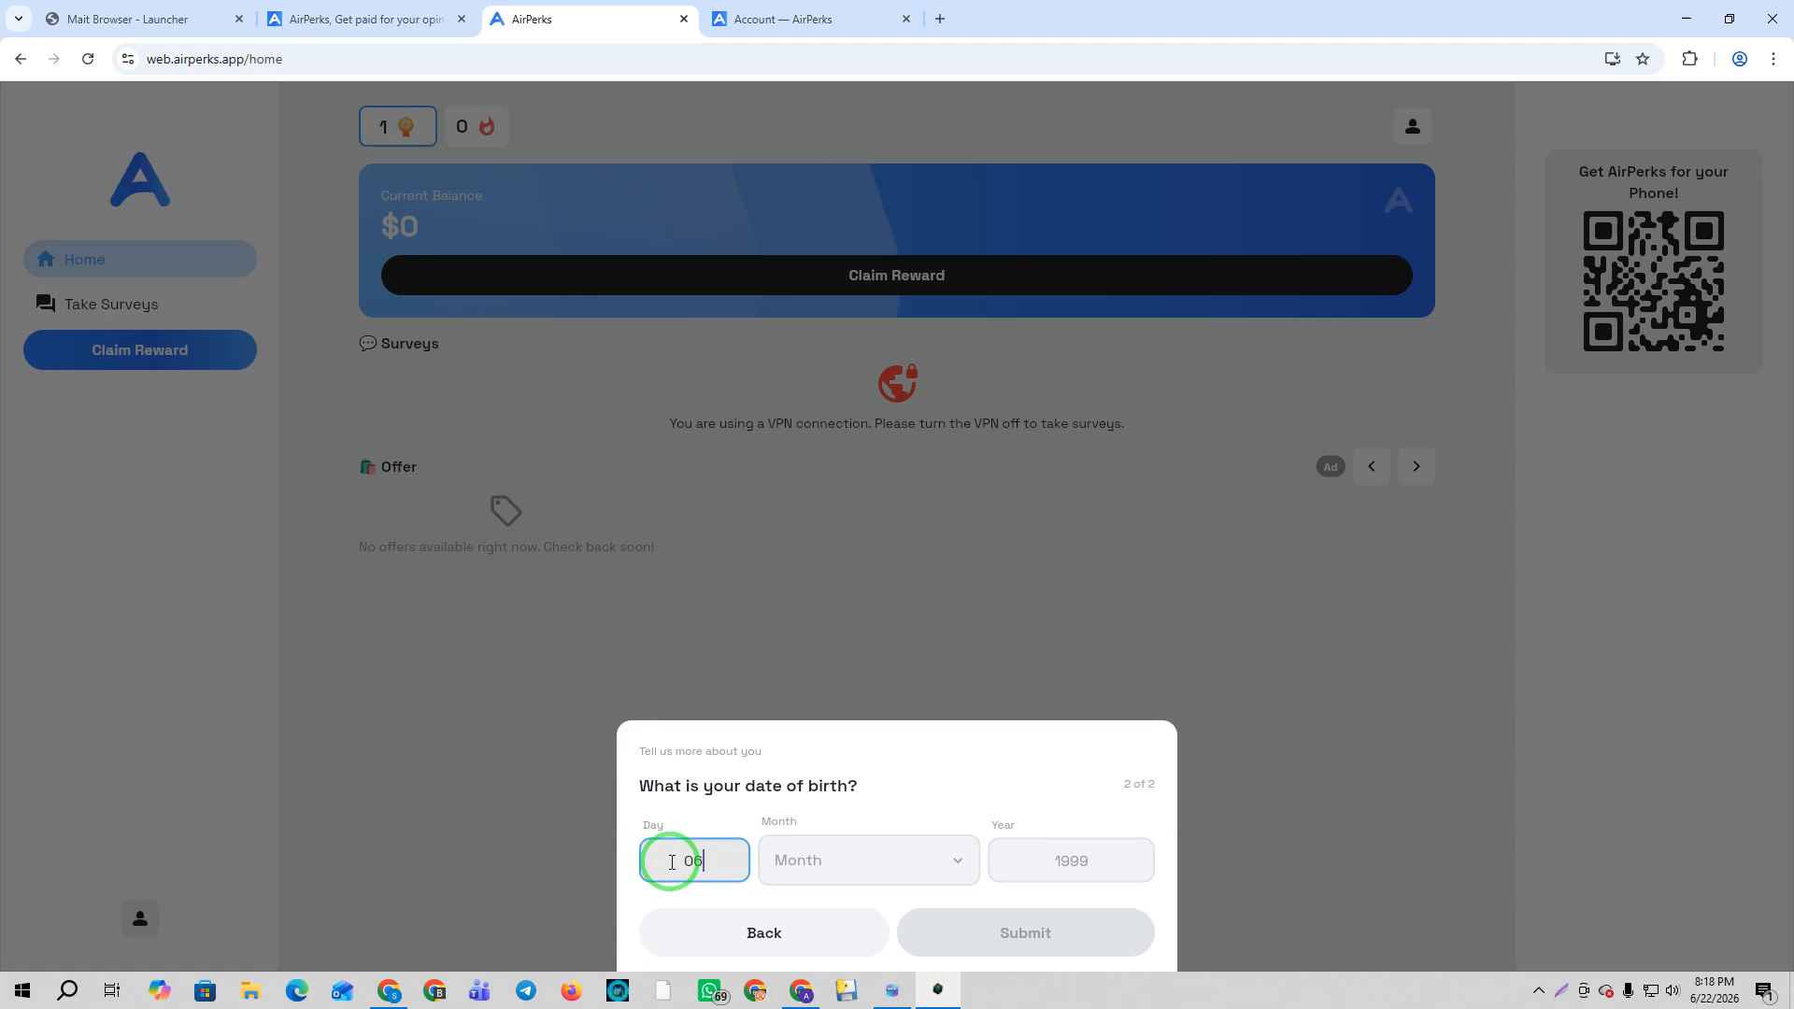
left_click(868, 845)
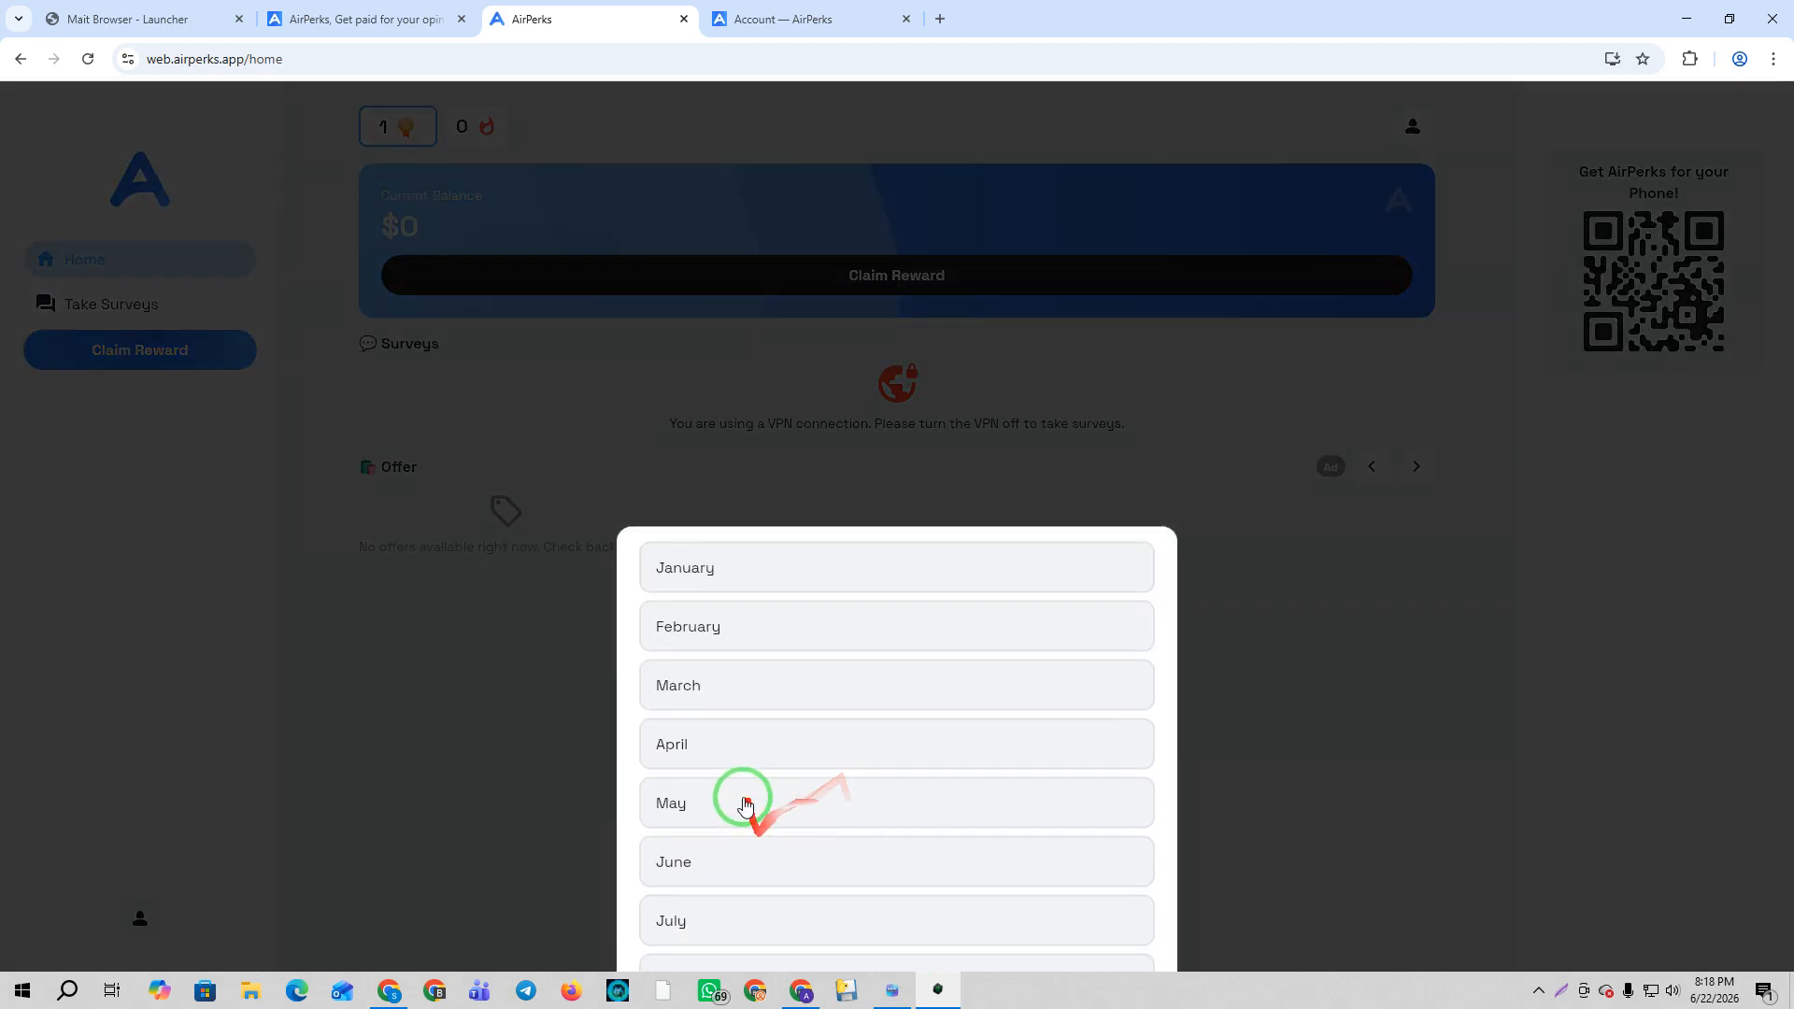
left_click(744, 804)
left_click(1038, 844)
type("1996")
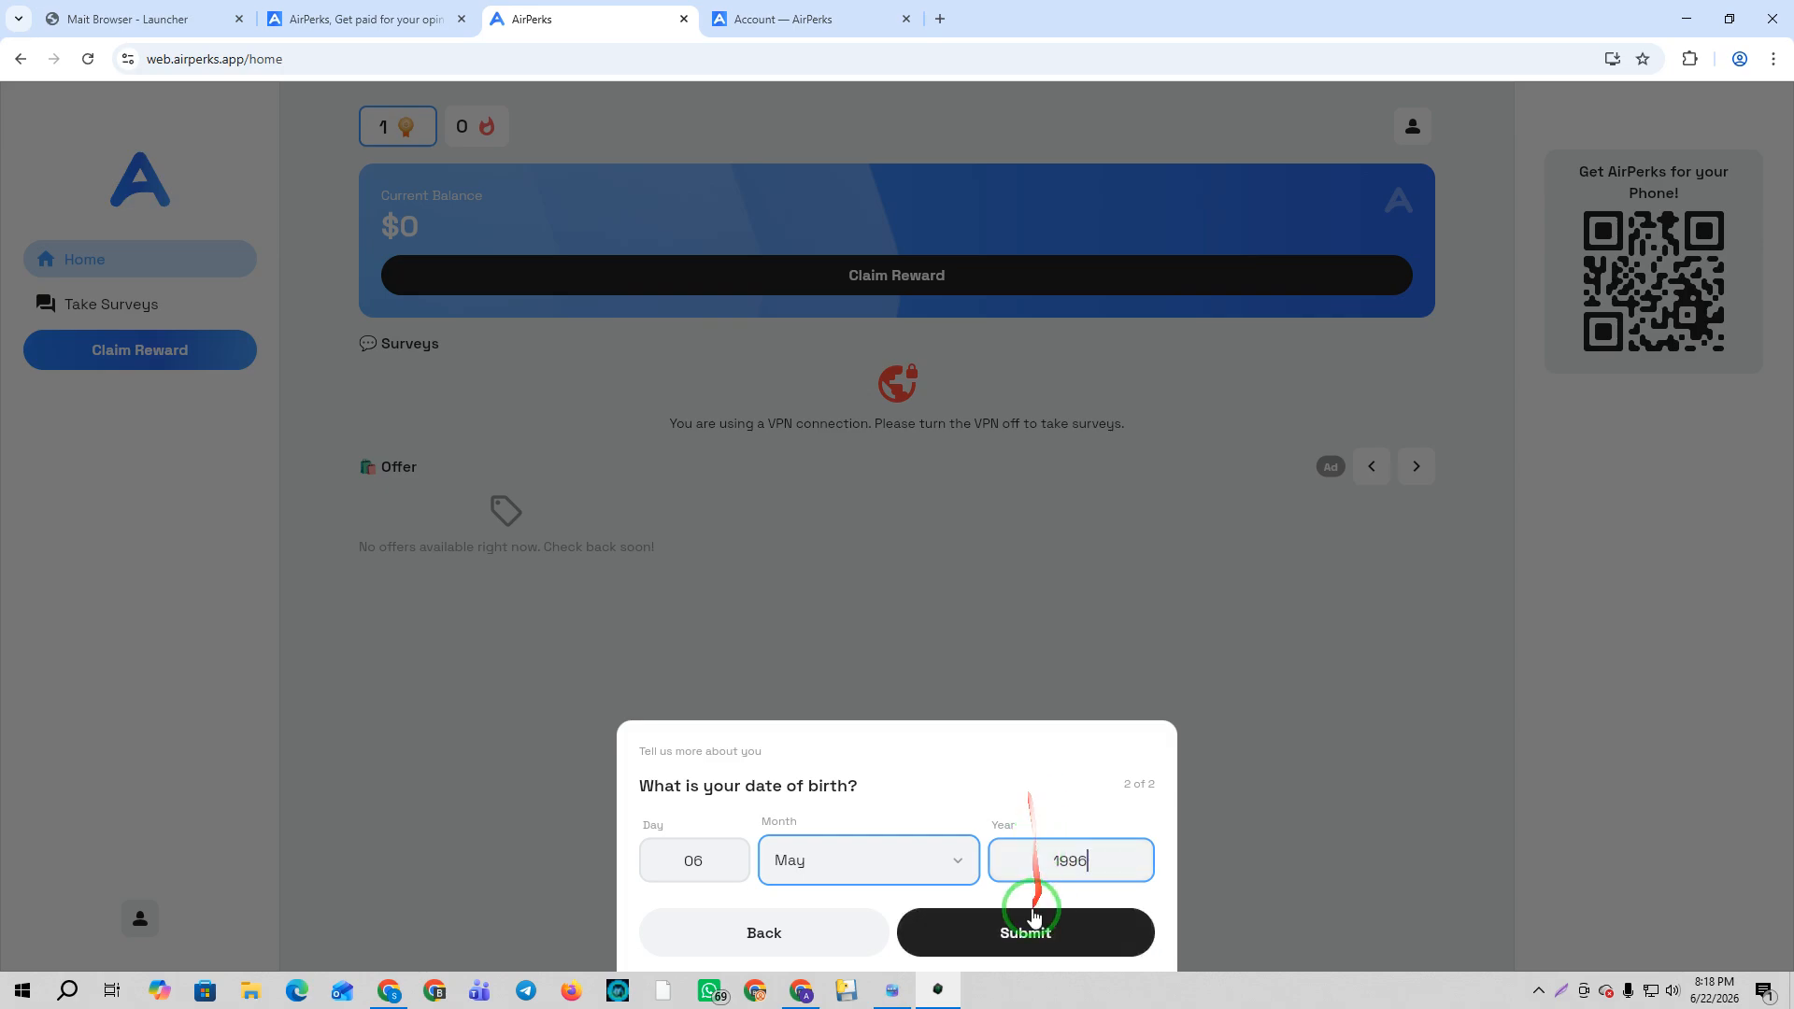
left_click(1030, 947)
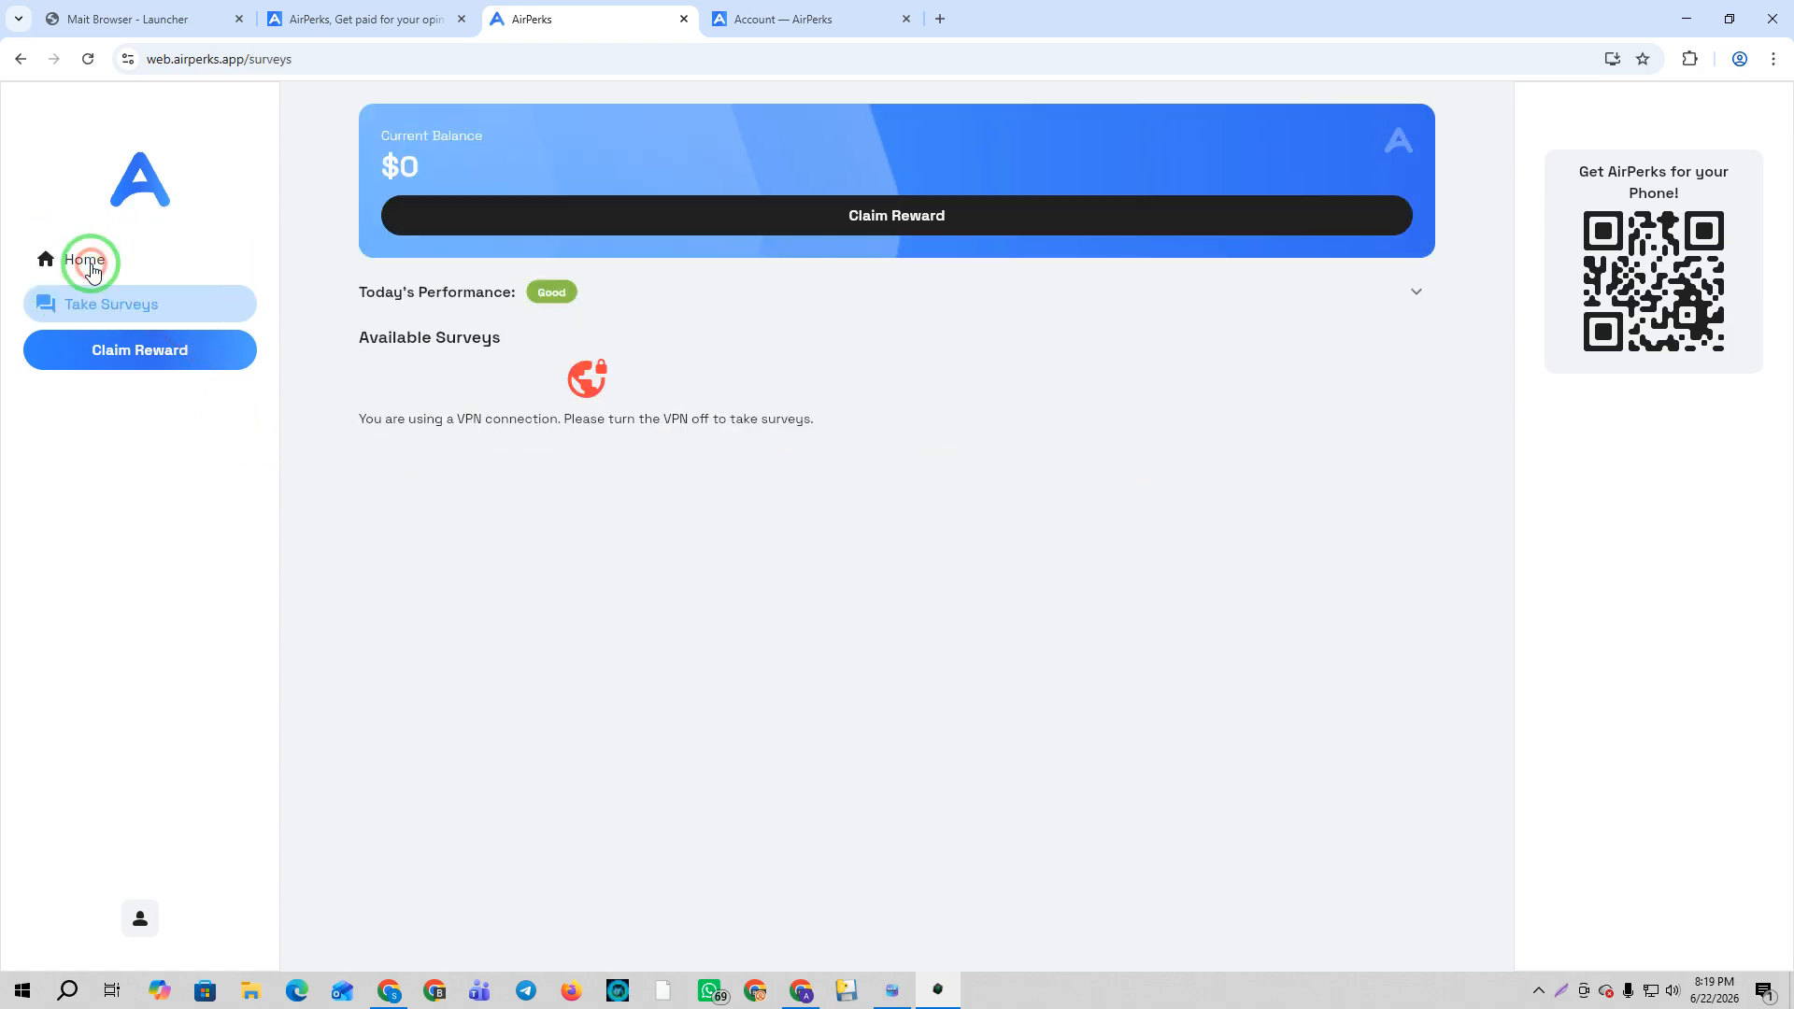
Check the survey list on the AirPerks home page and the proxy IP details on the Mait launcher page.
left_click(100, 265)
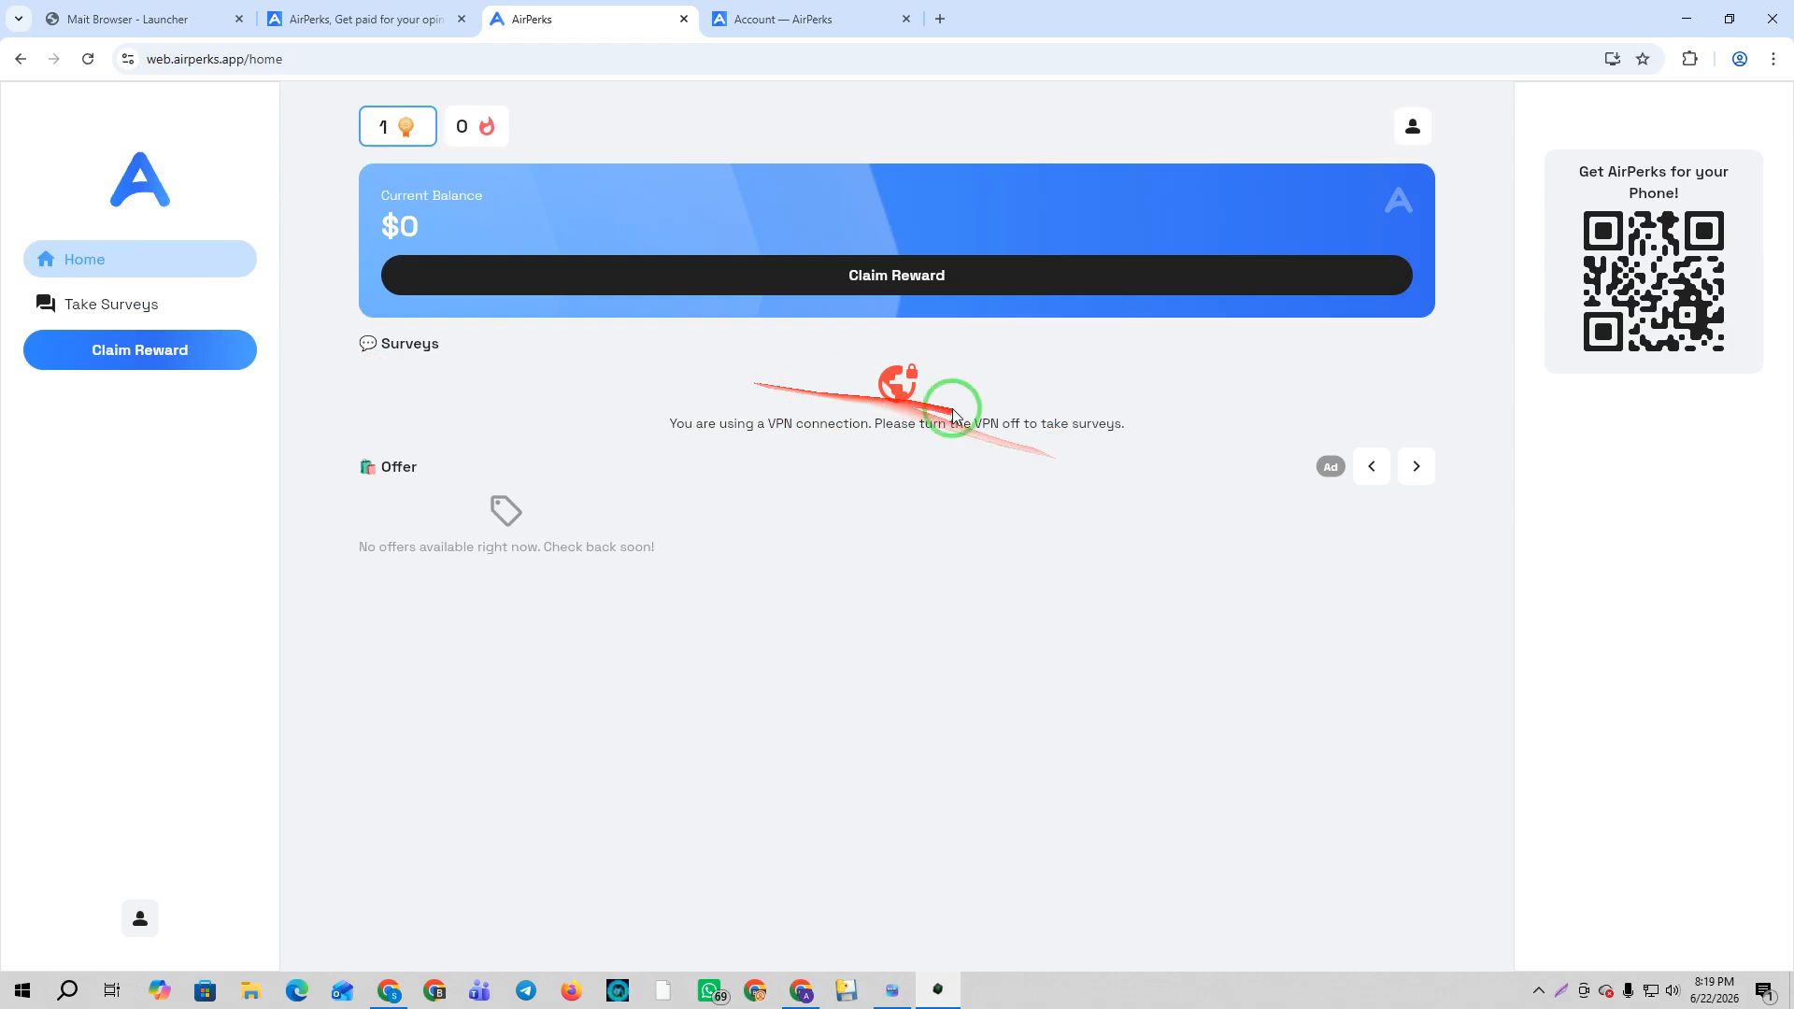
left_click(126, 16)
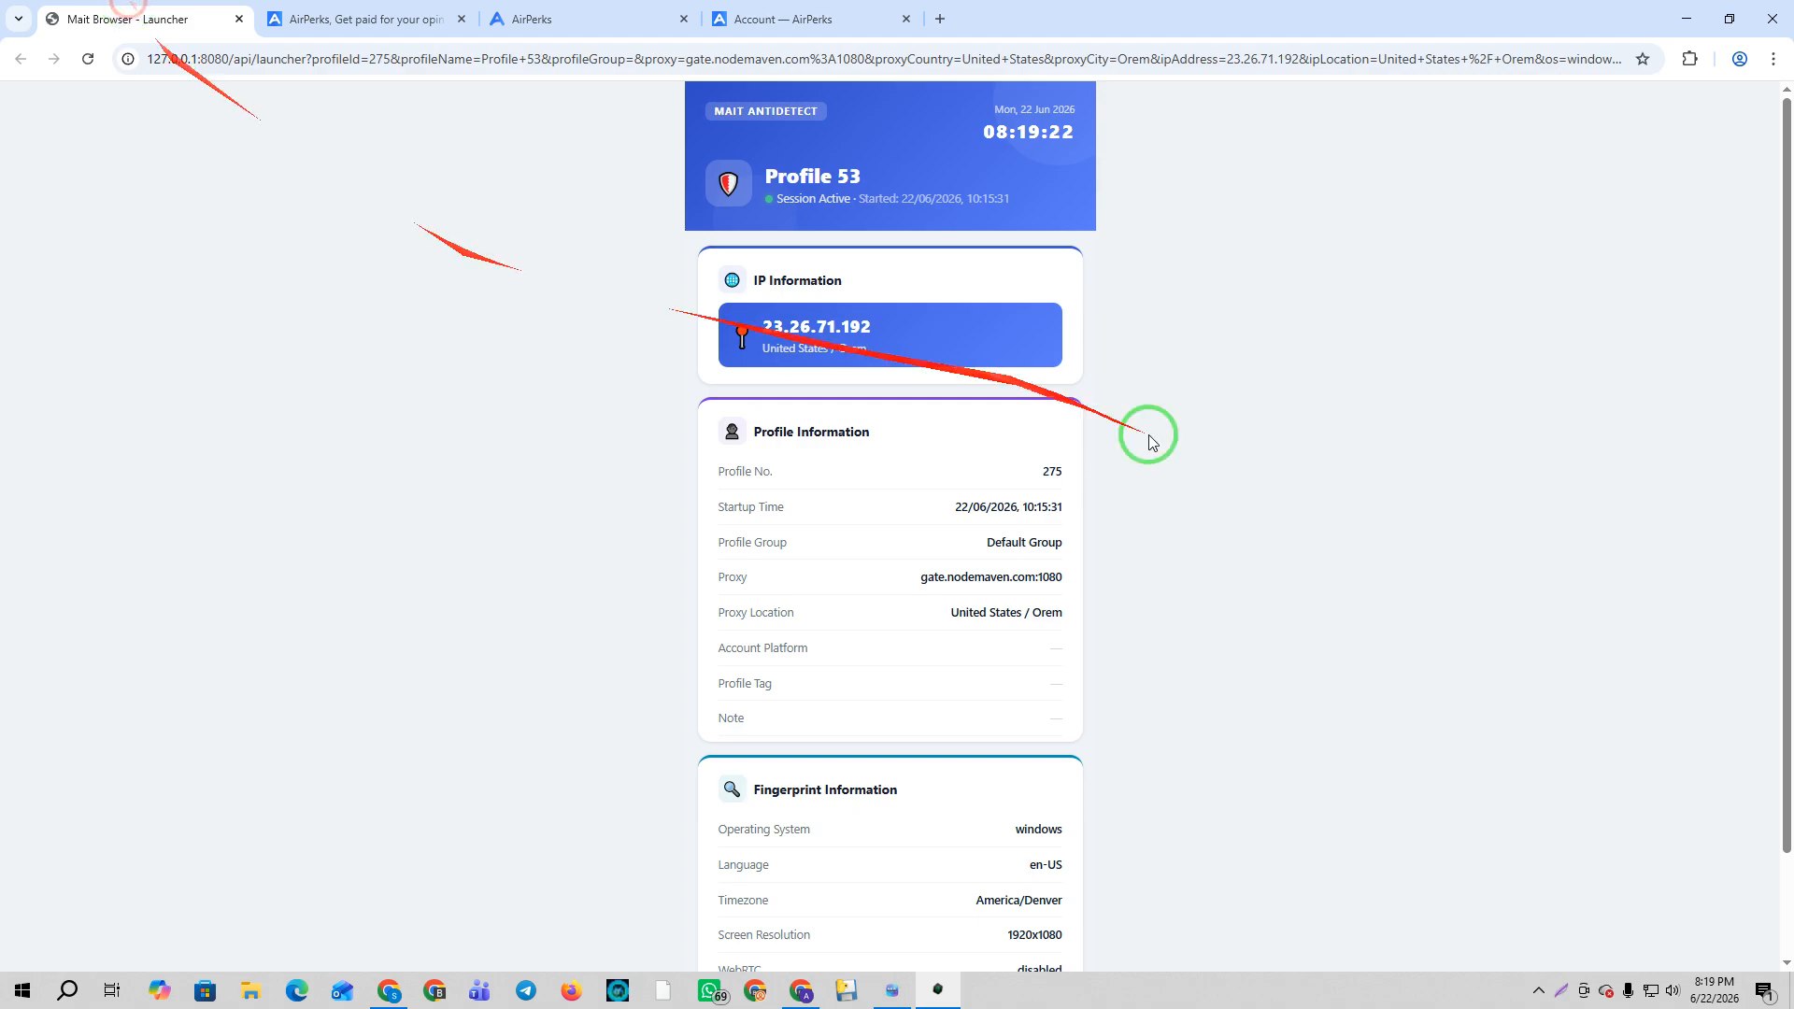
left_click(802, 17)
left_click(636, 11)
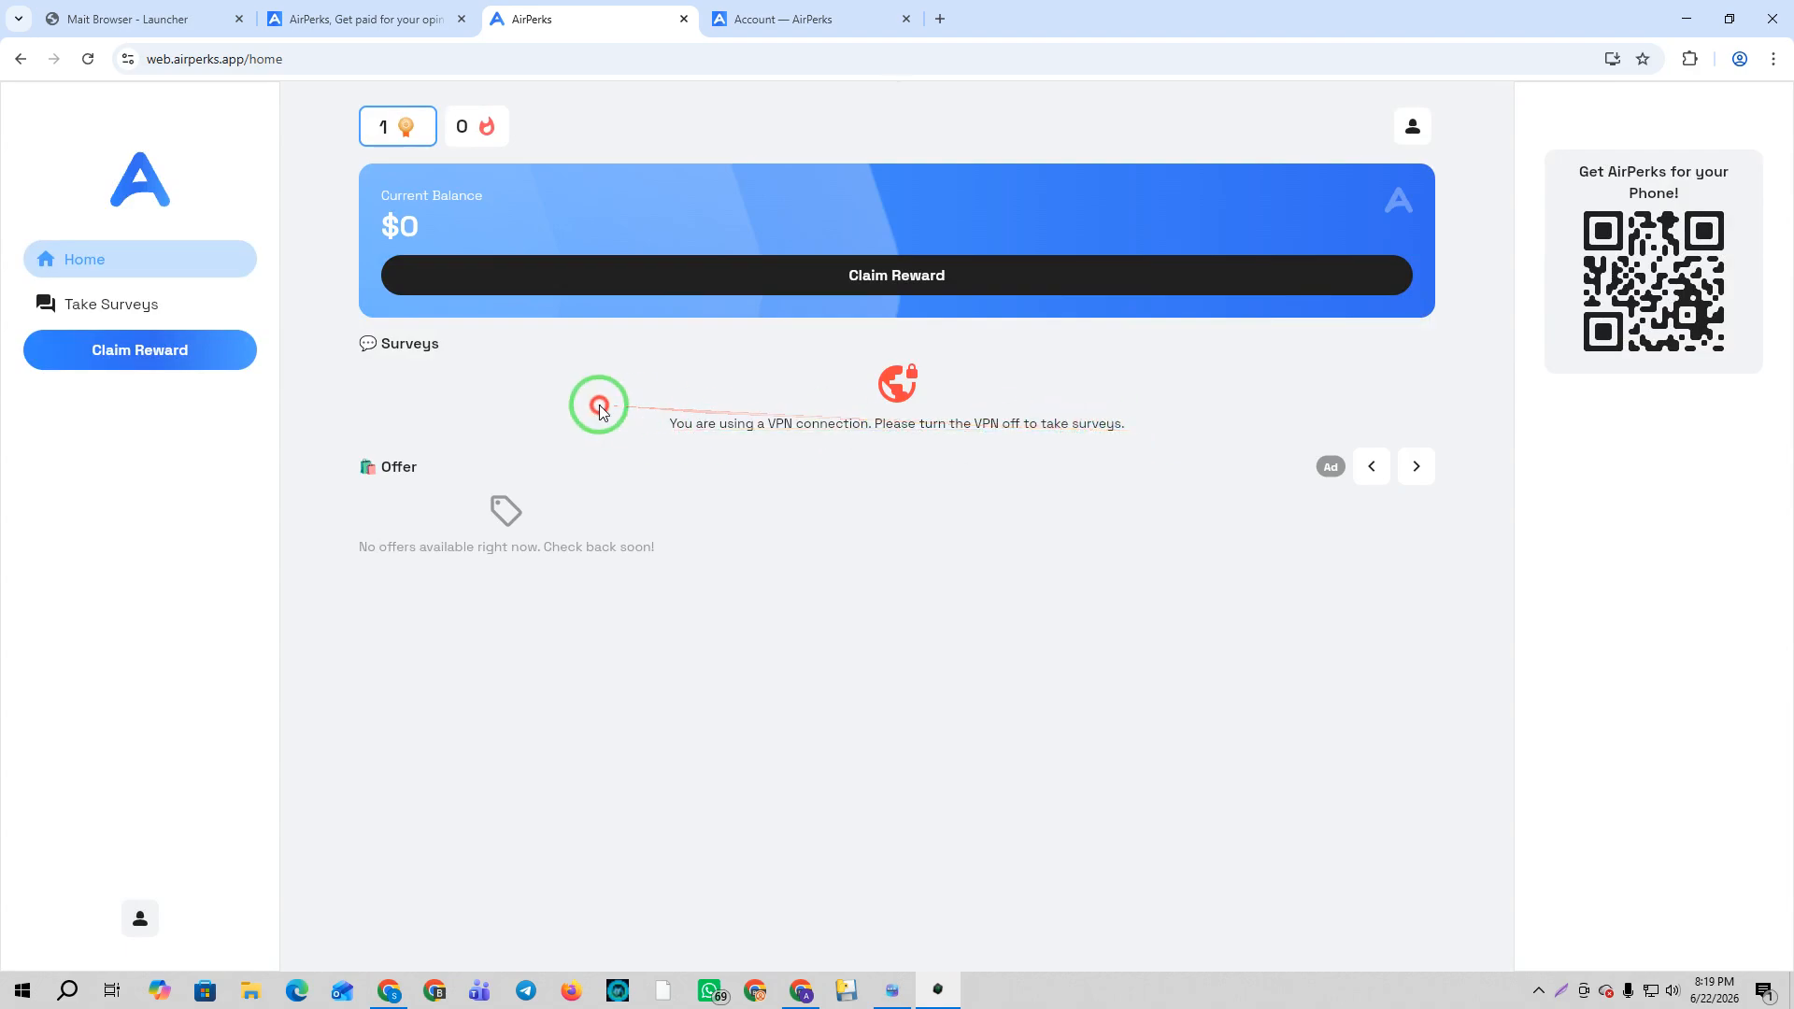
Switch to Chrome, start the AirPerks sign-up and go through the onboarding slides to the sign-in form.
left_click(387, 989)
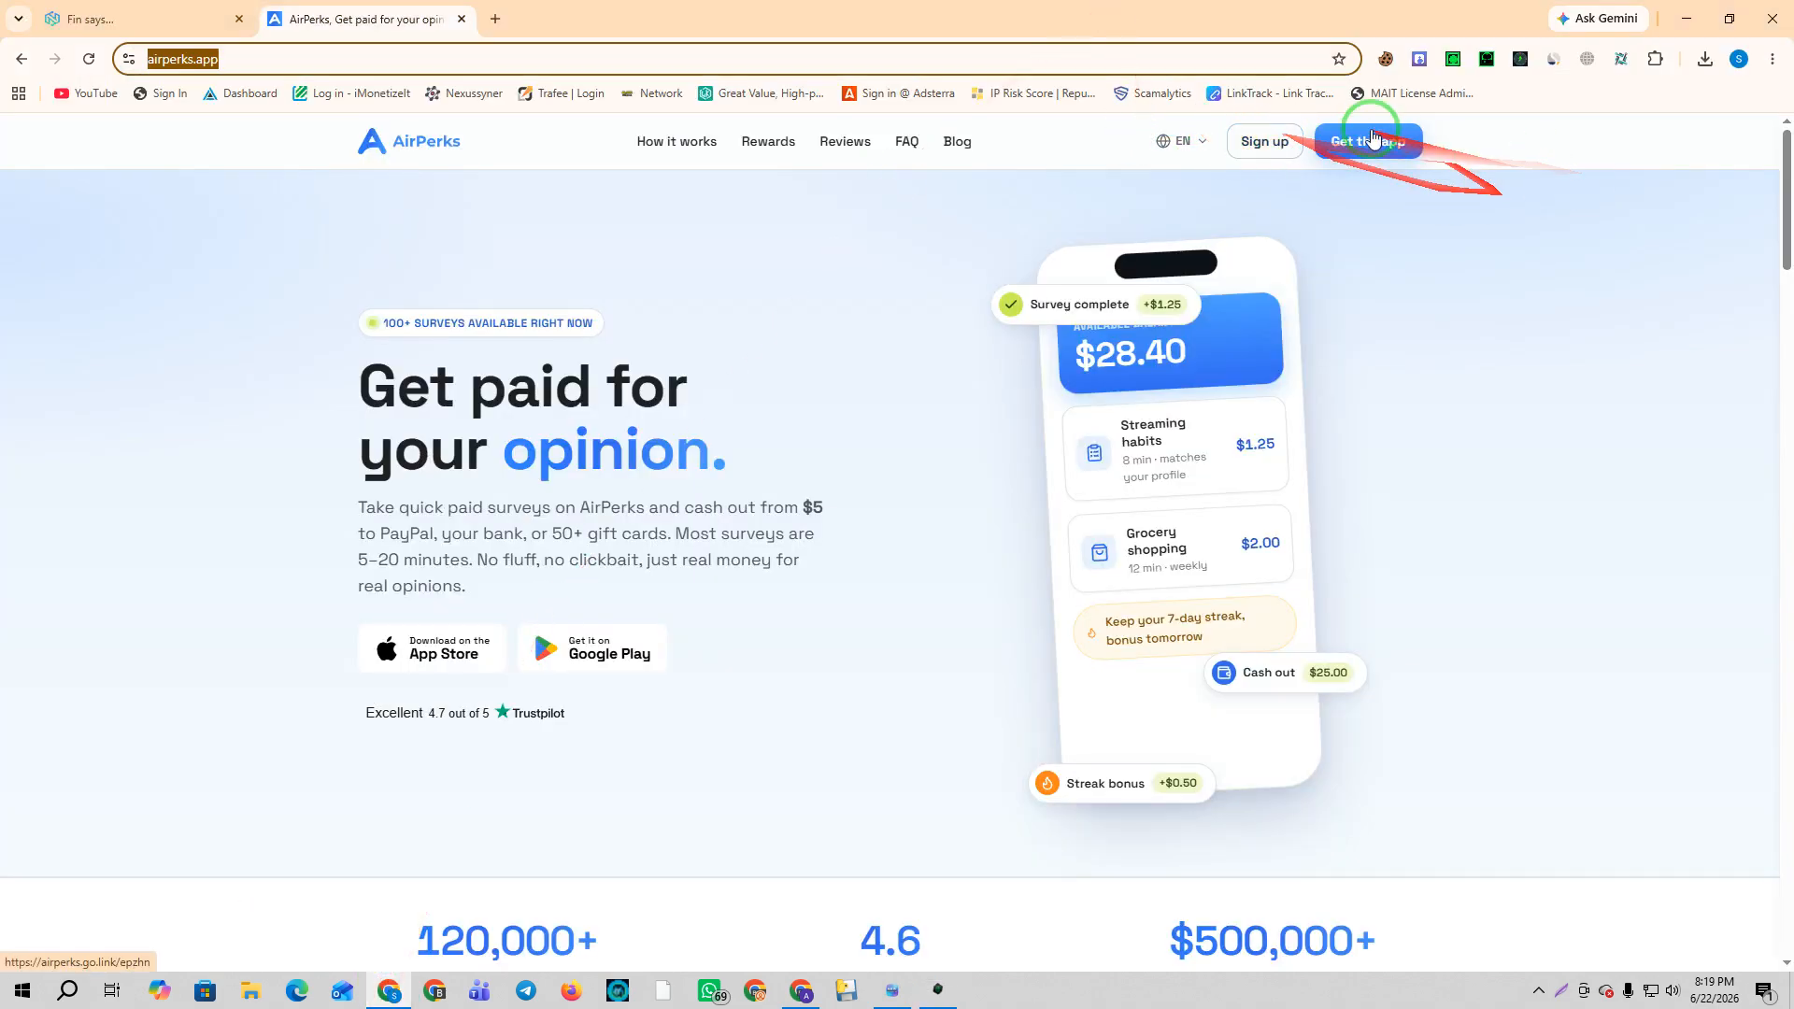
left_click(1265, 142)
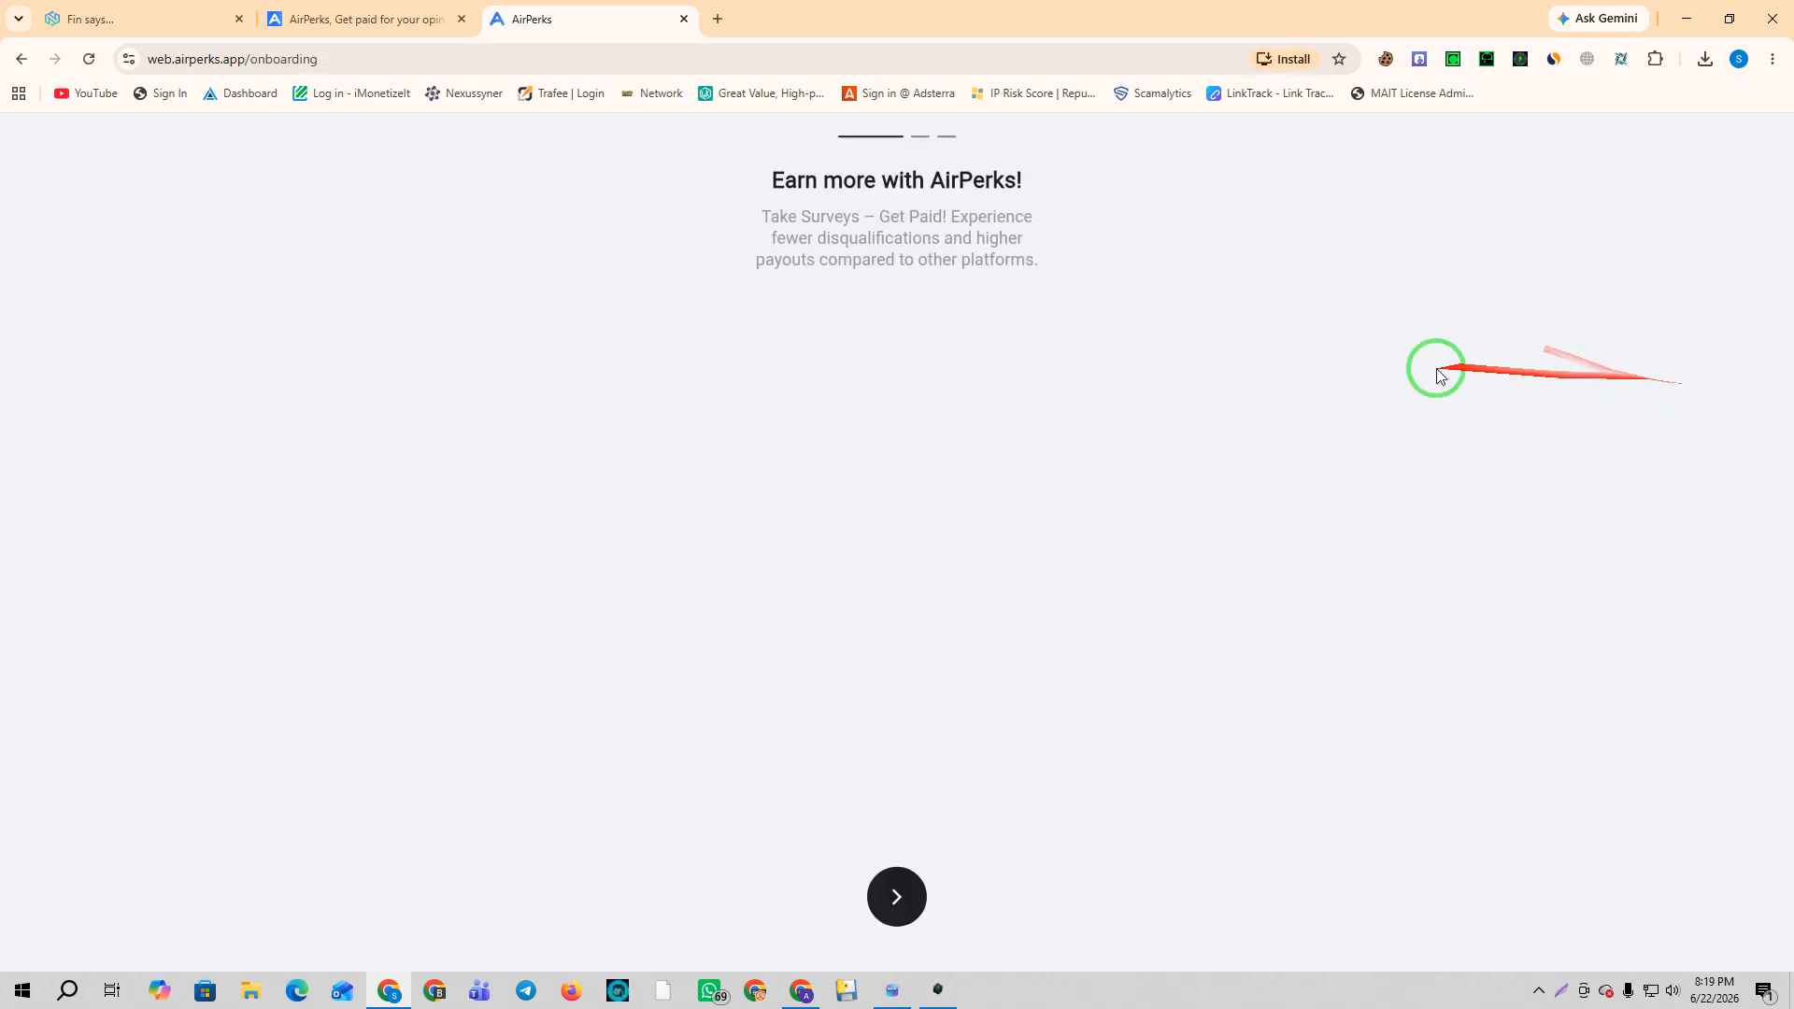
left_click(911, 914)
left_click(899, 902)
left_click(913, 911)
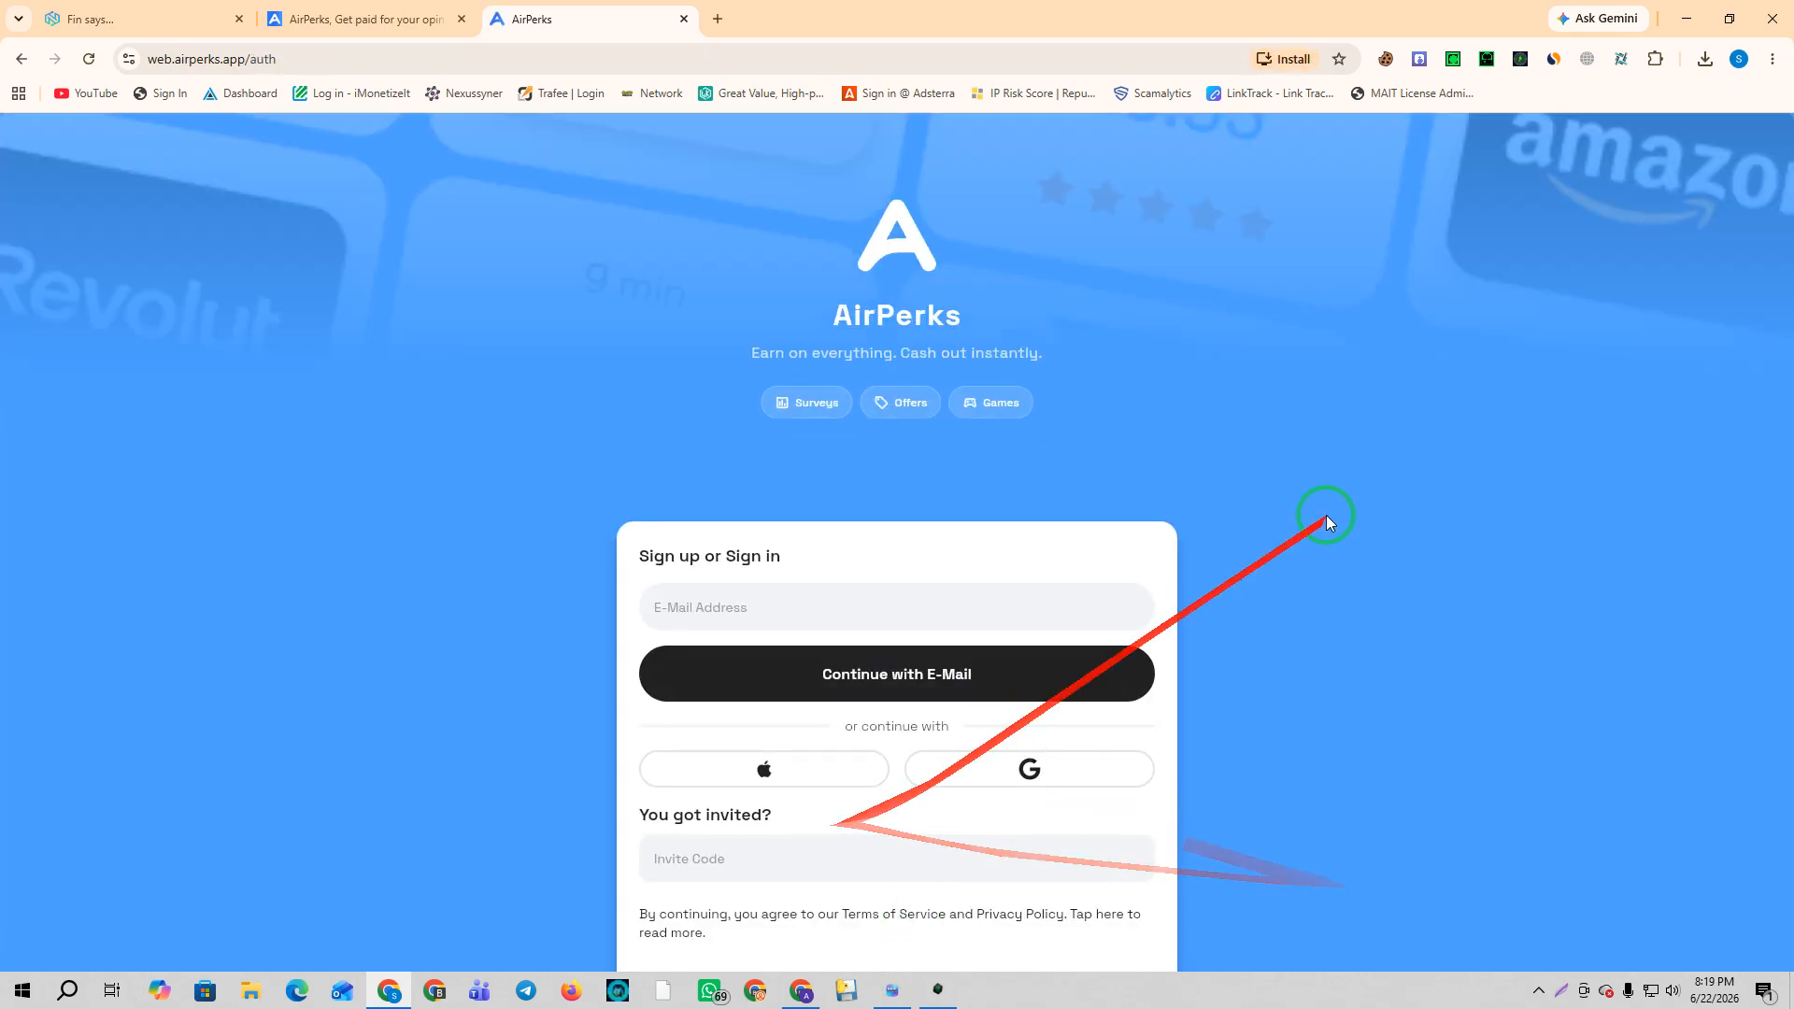
Sign in to AirPerks with the account's e-mail address from the clipboard history and the account password, and block site notifications.
left_click(763, 607)
key("super+v")
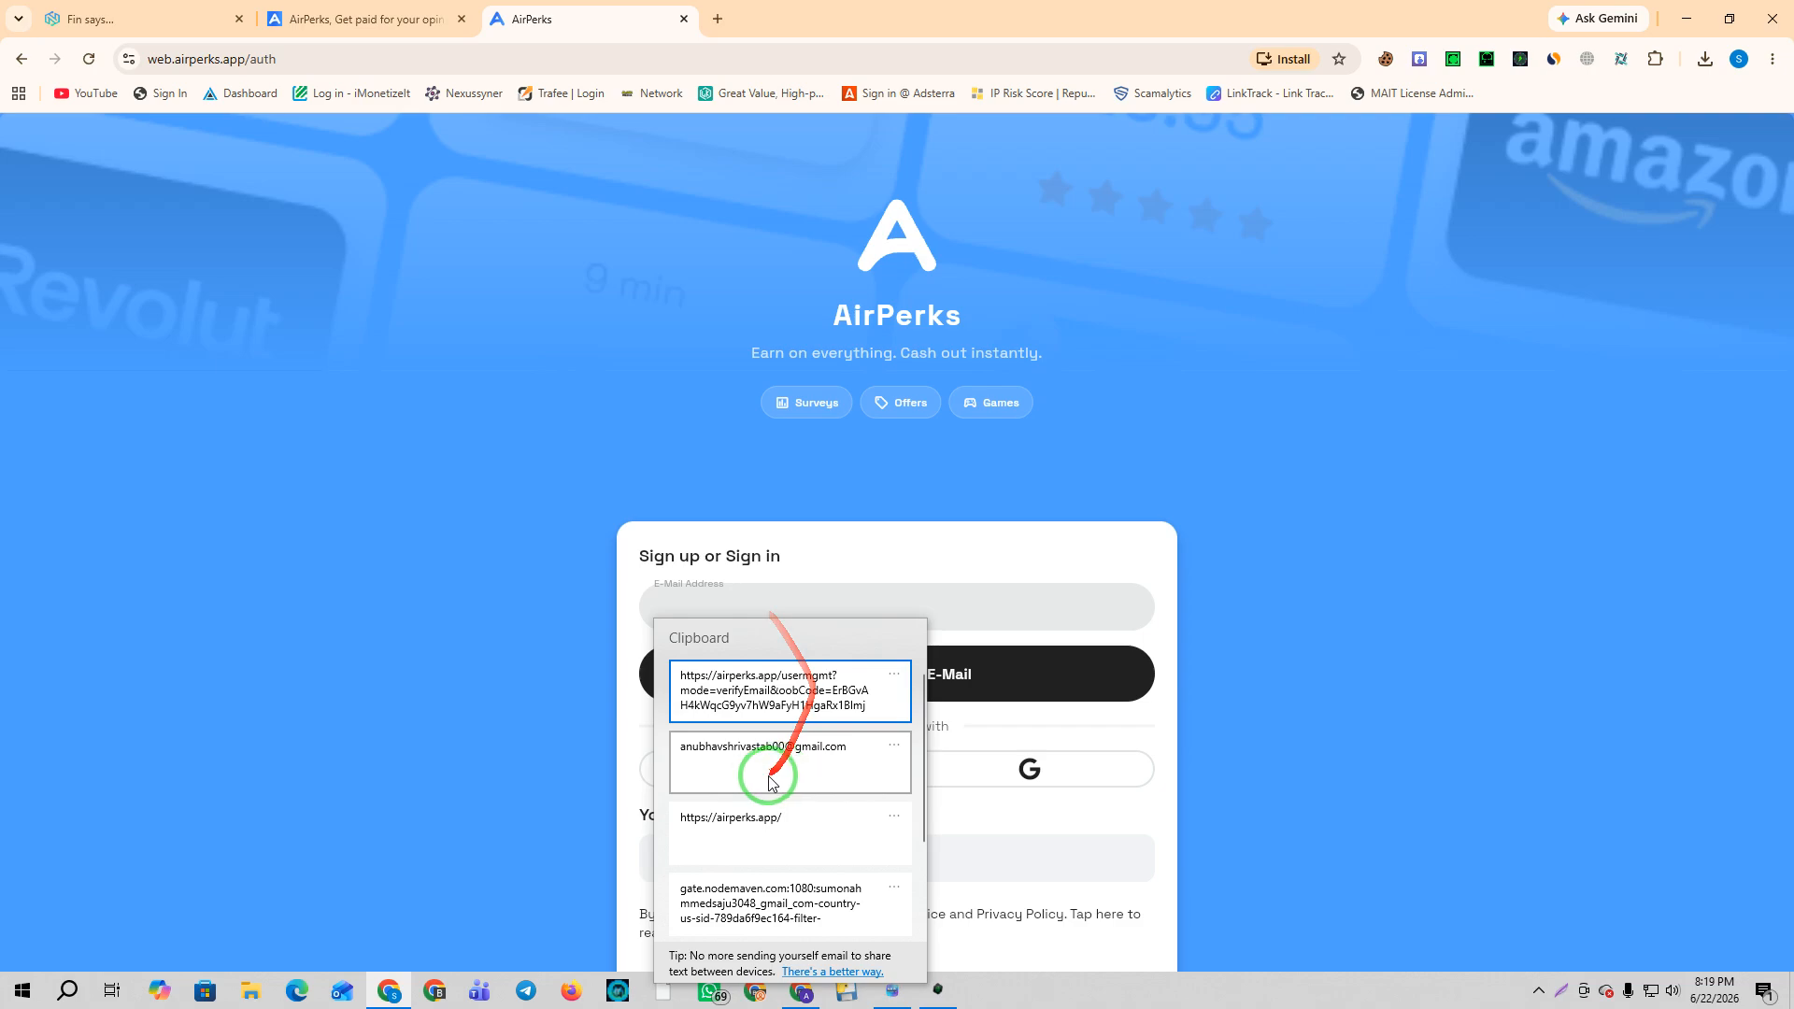
left_click(775, 757)
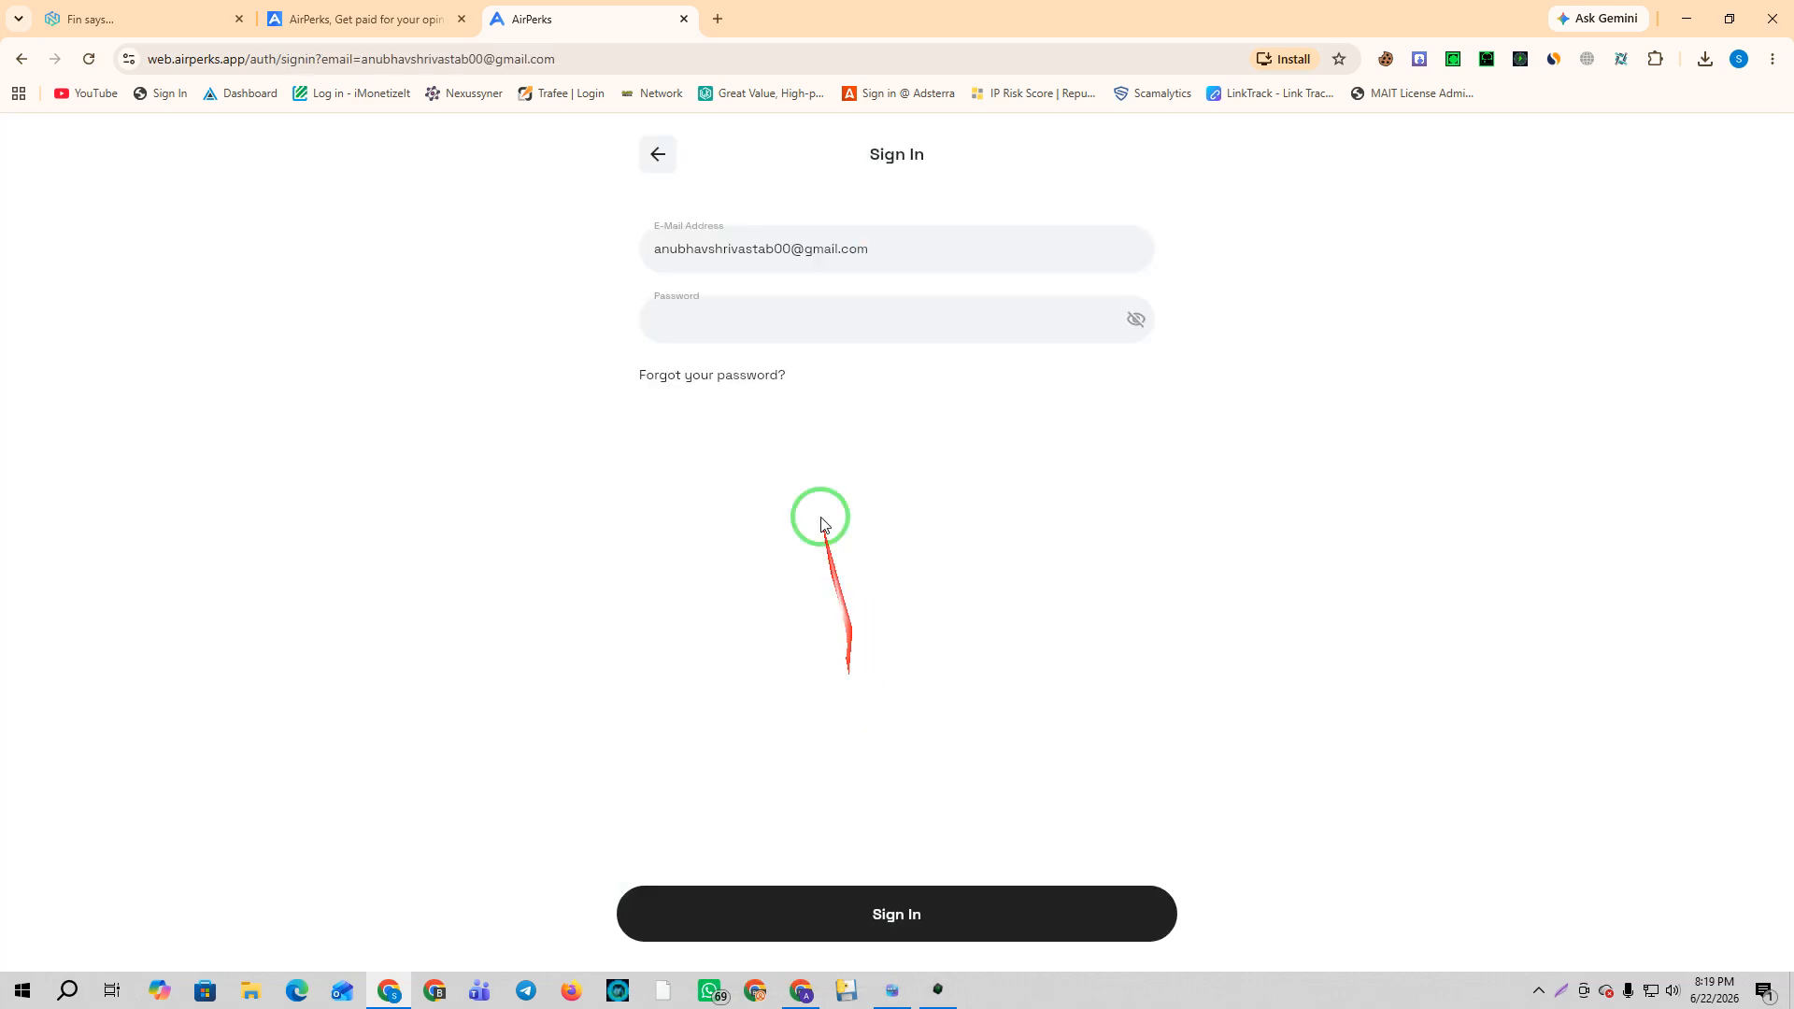
left_click(690, 318)
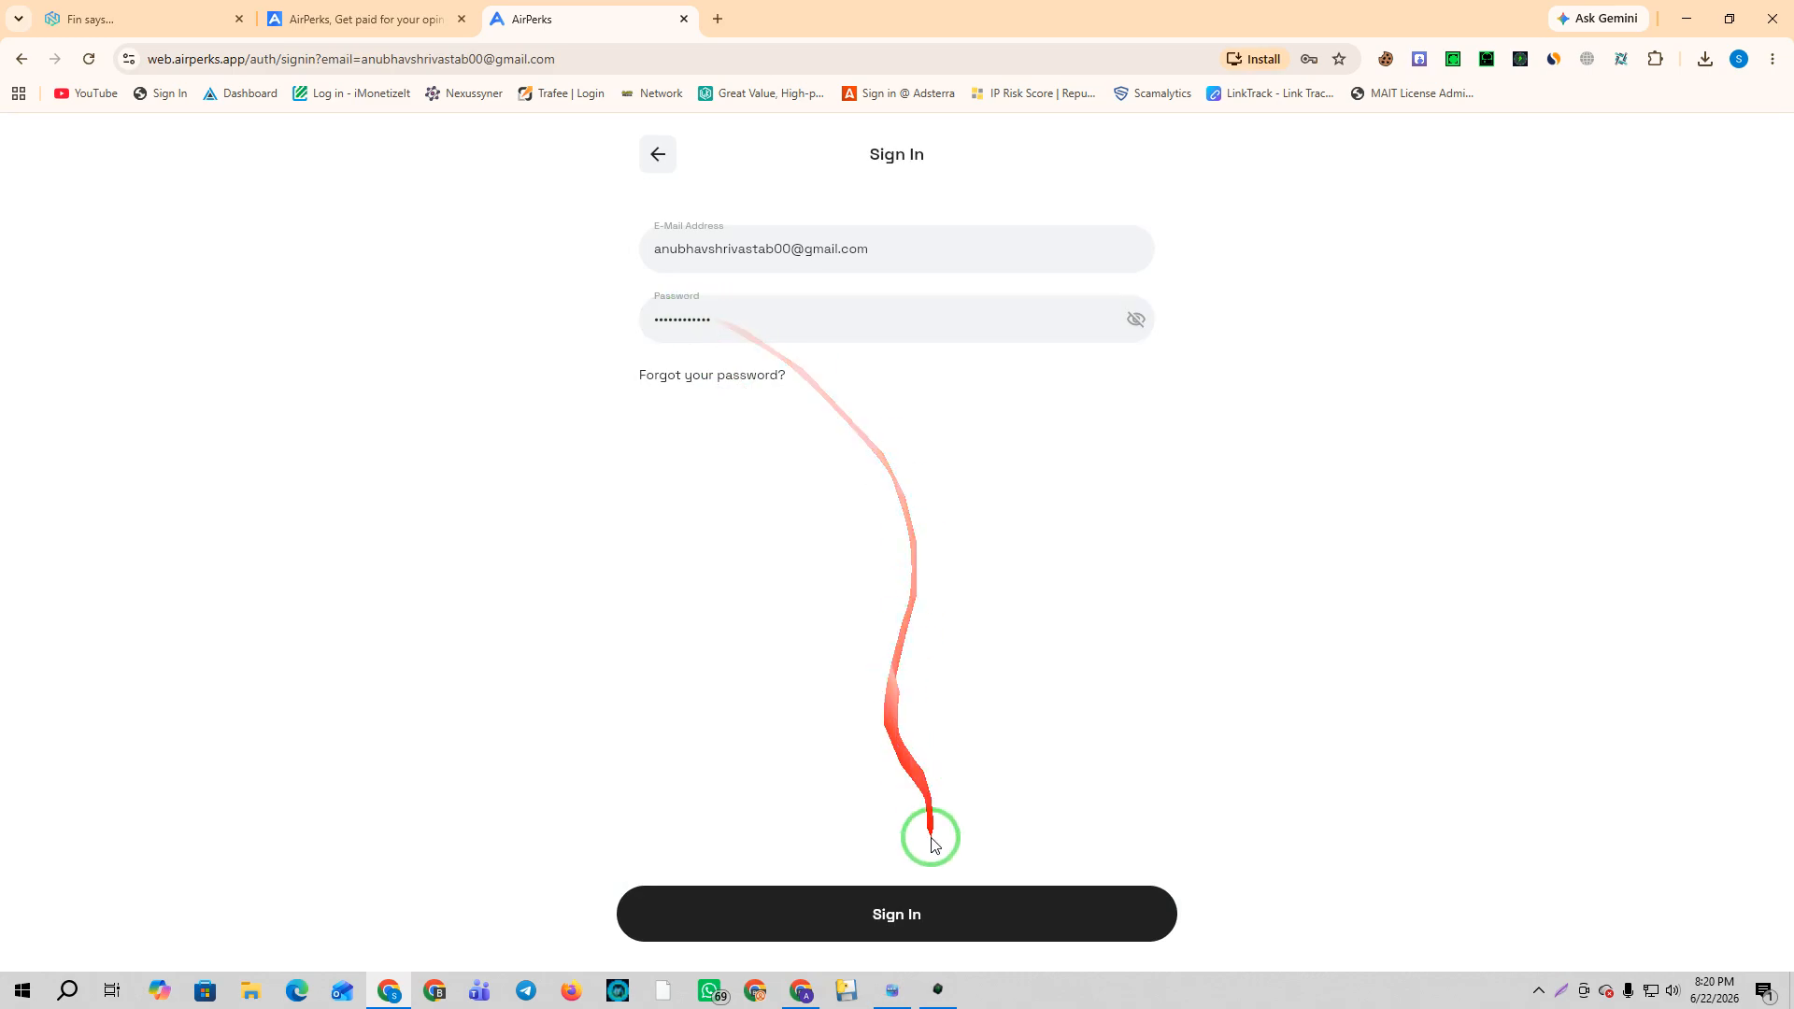
left_click(822, 904)
left_click(1295, 344)
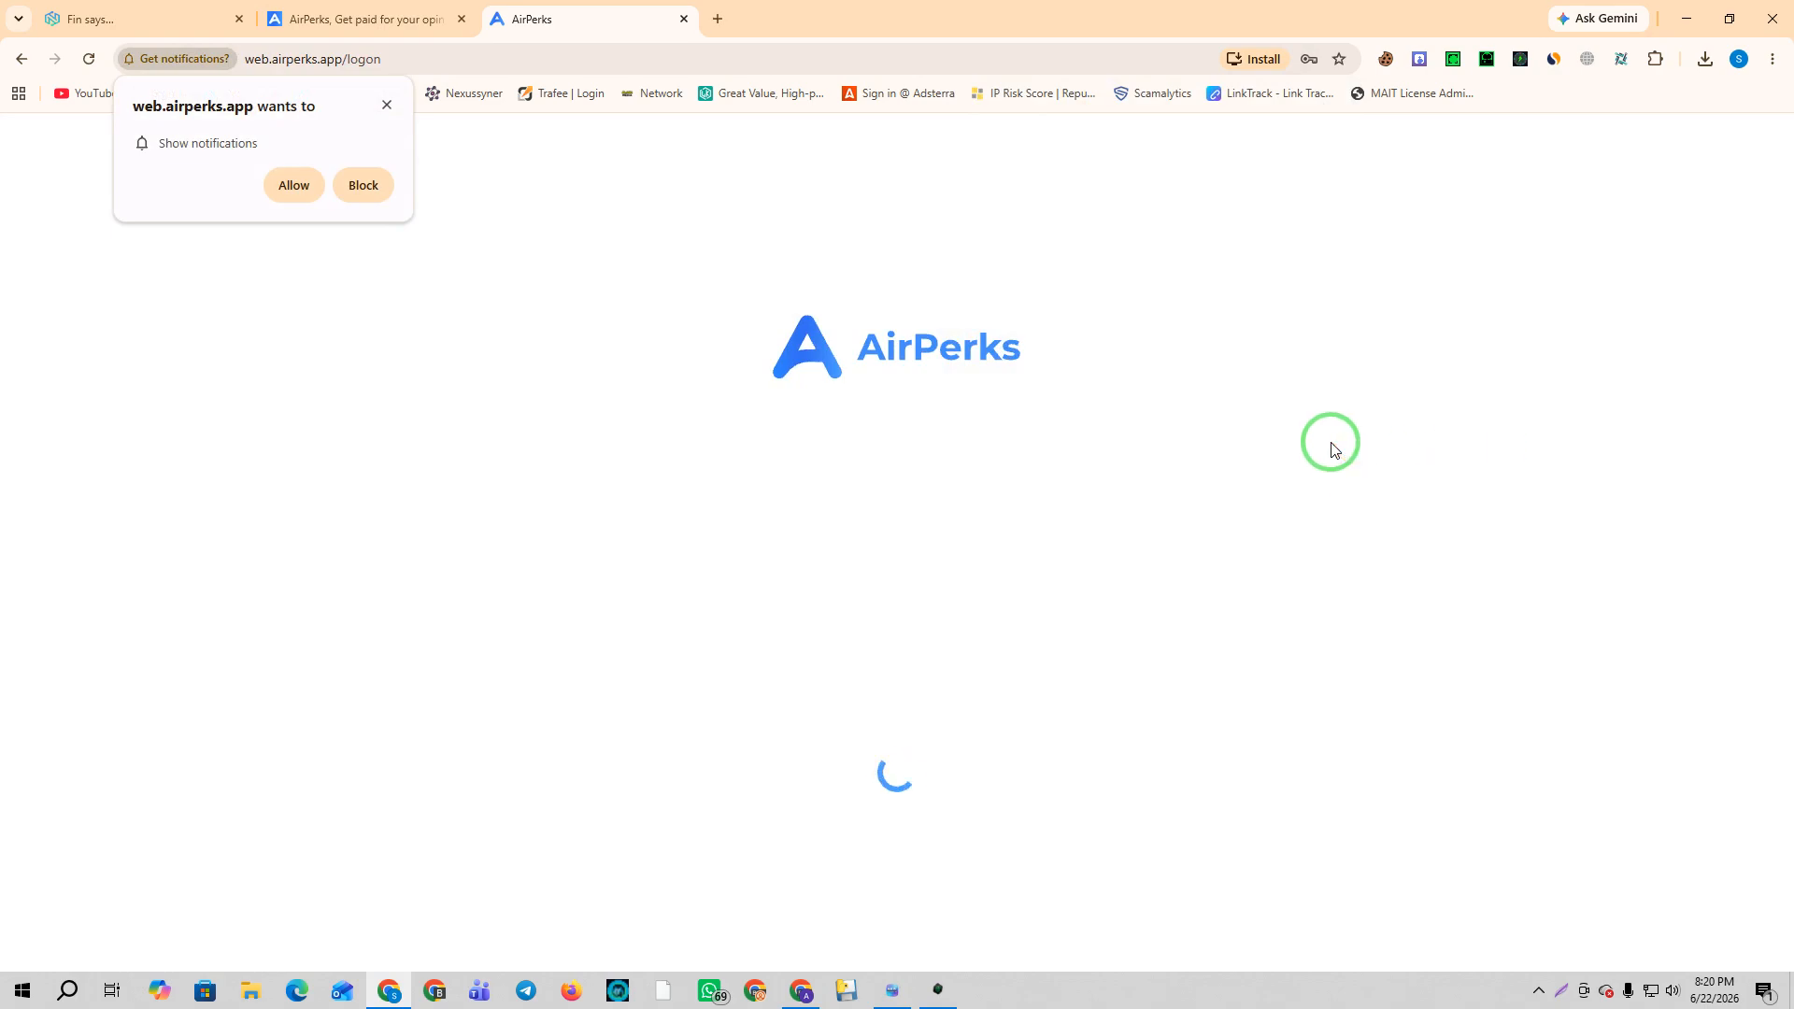
left_click(365, 186)
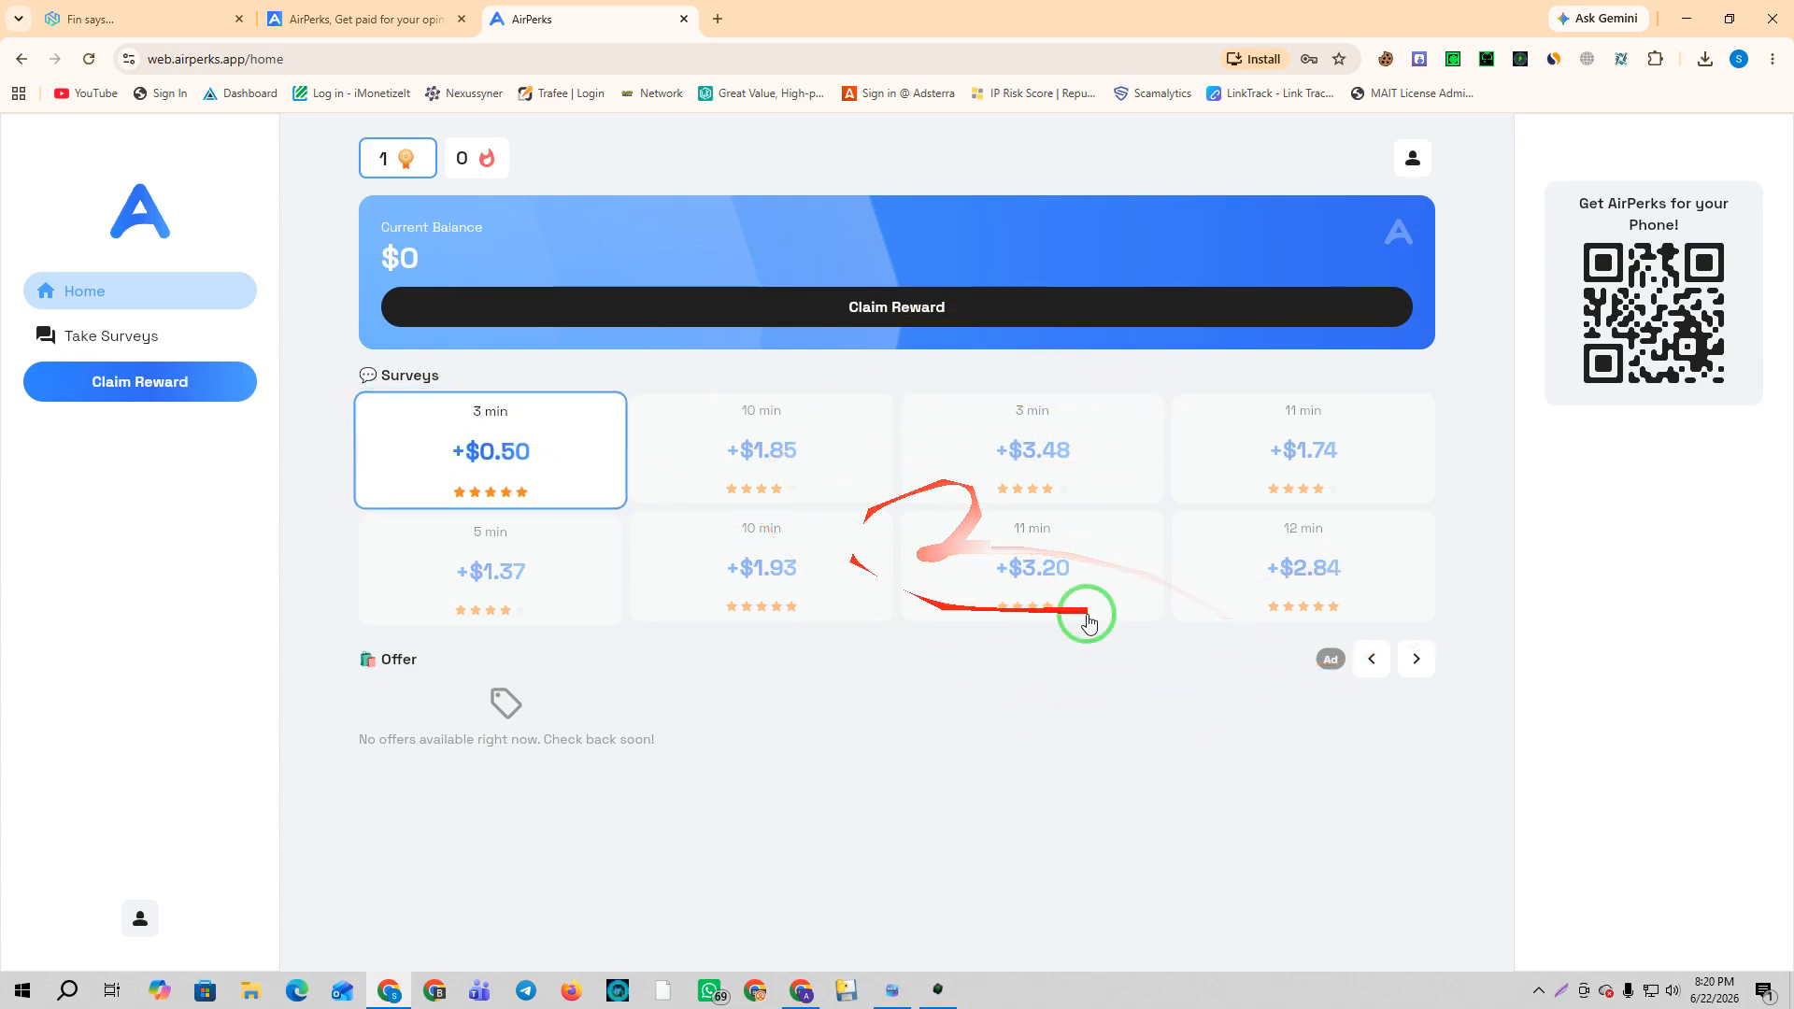
Open the 3 min $0.50 survey, accept both survey rules and continue to the qualification questions.
left_click(529, 439)
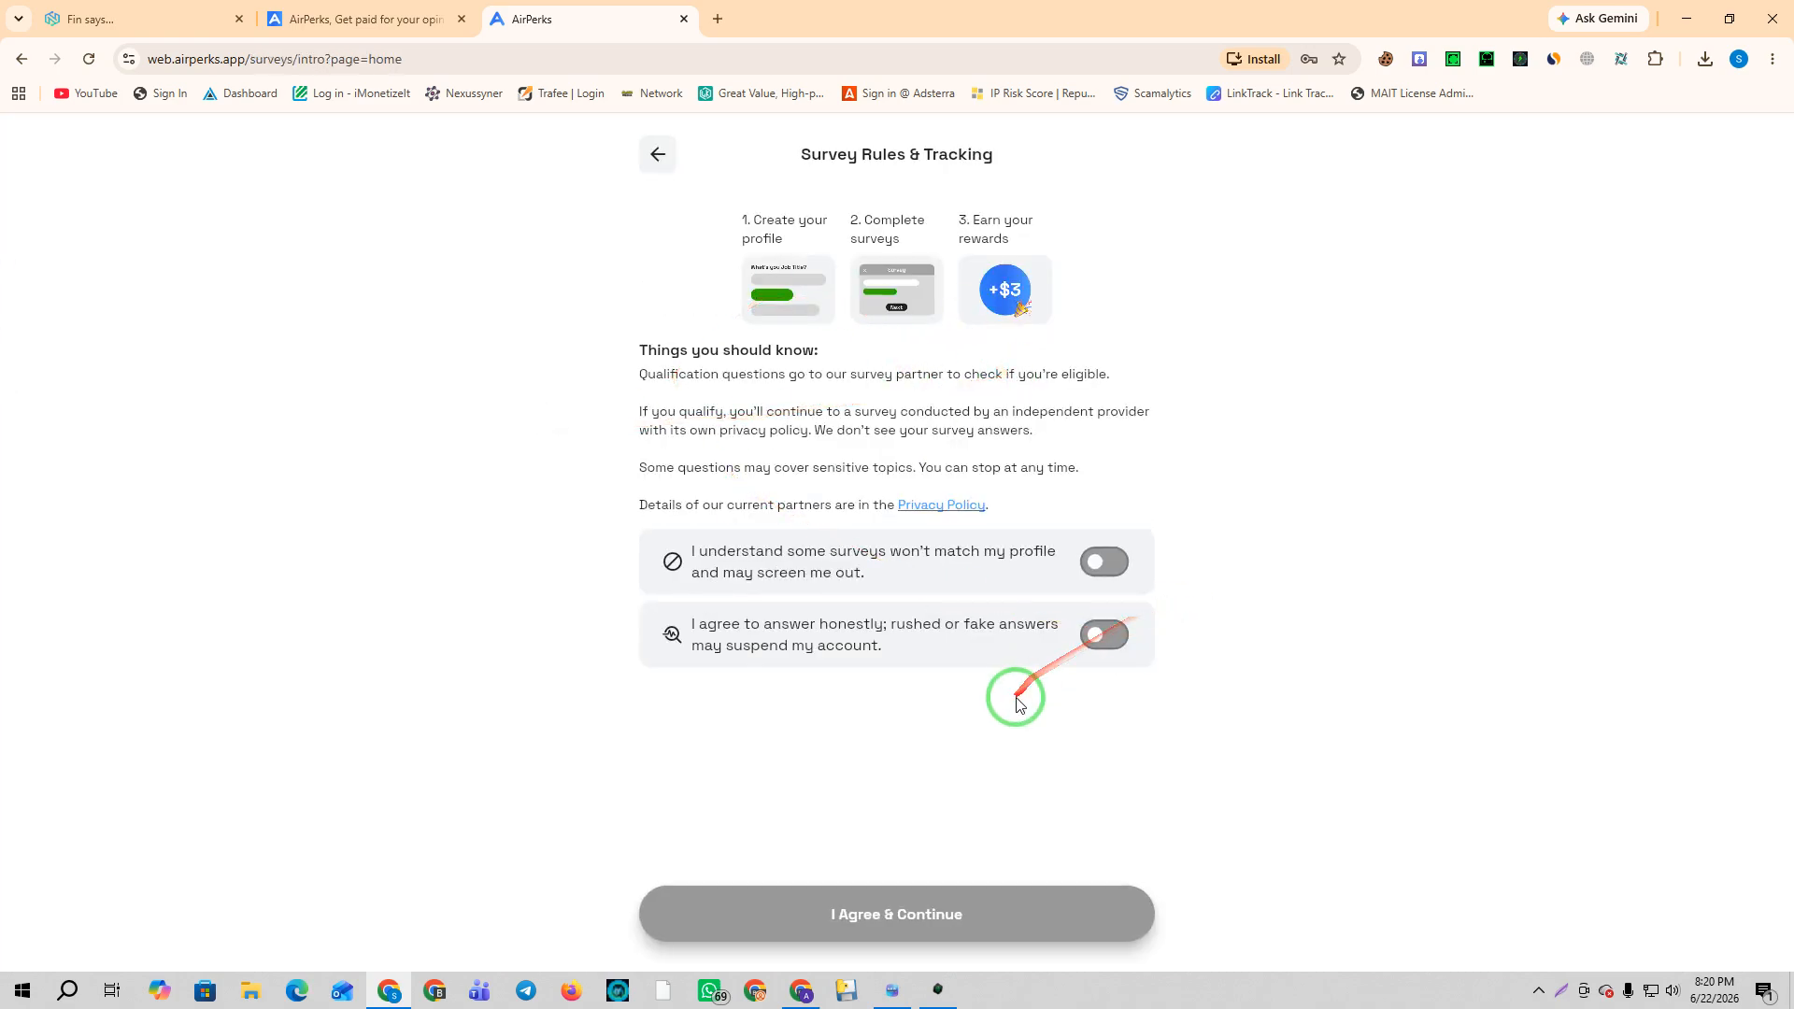
left_click(1071, 568)
left_click(1106, 635)
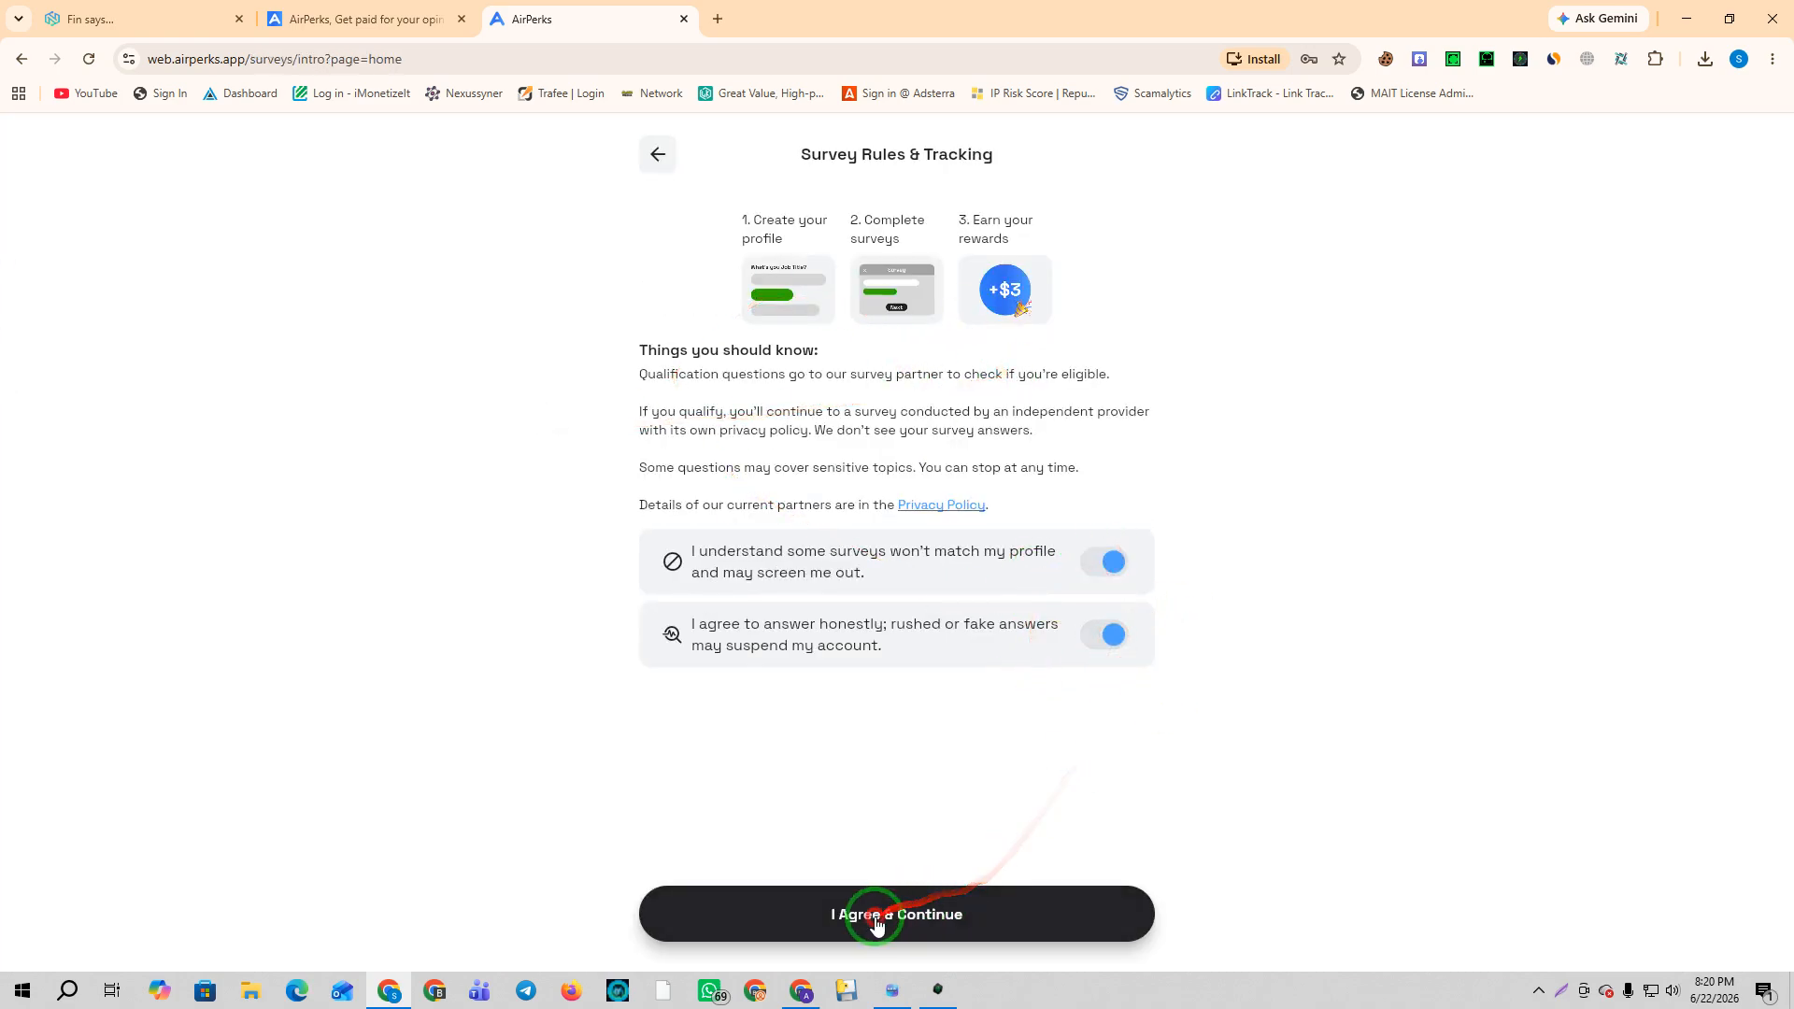
left_click(874, 918)
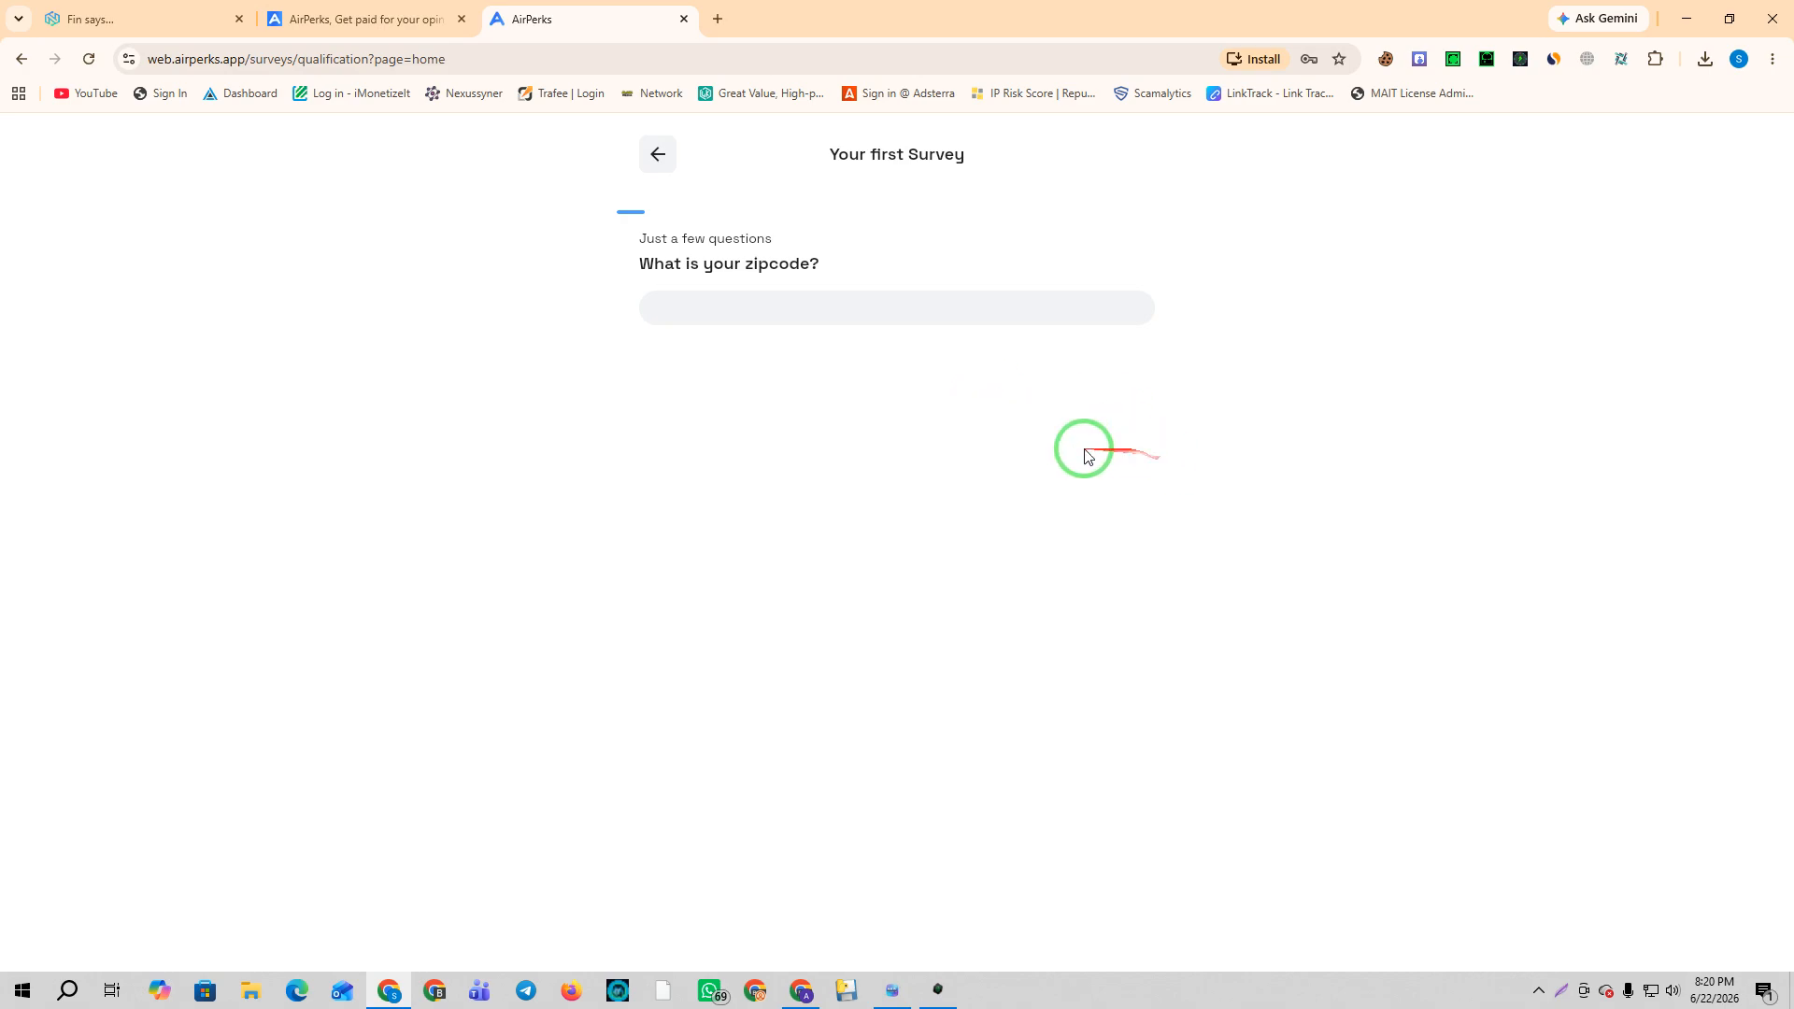
Look at the AirPerks survey list in the Mait profile's browser and return to the zipcode question in Chrome.
left_click(937, 980)
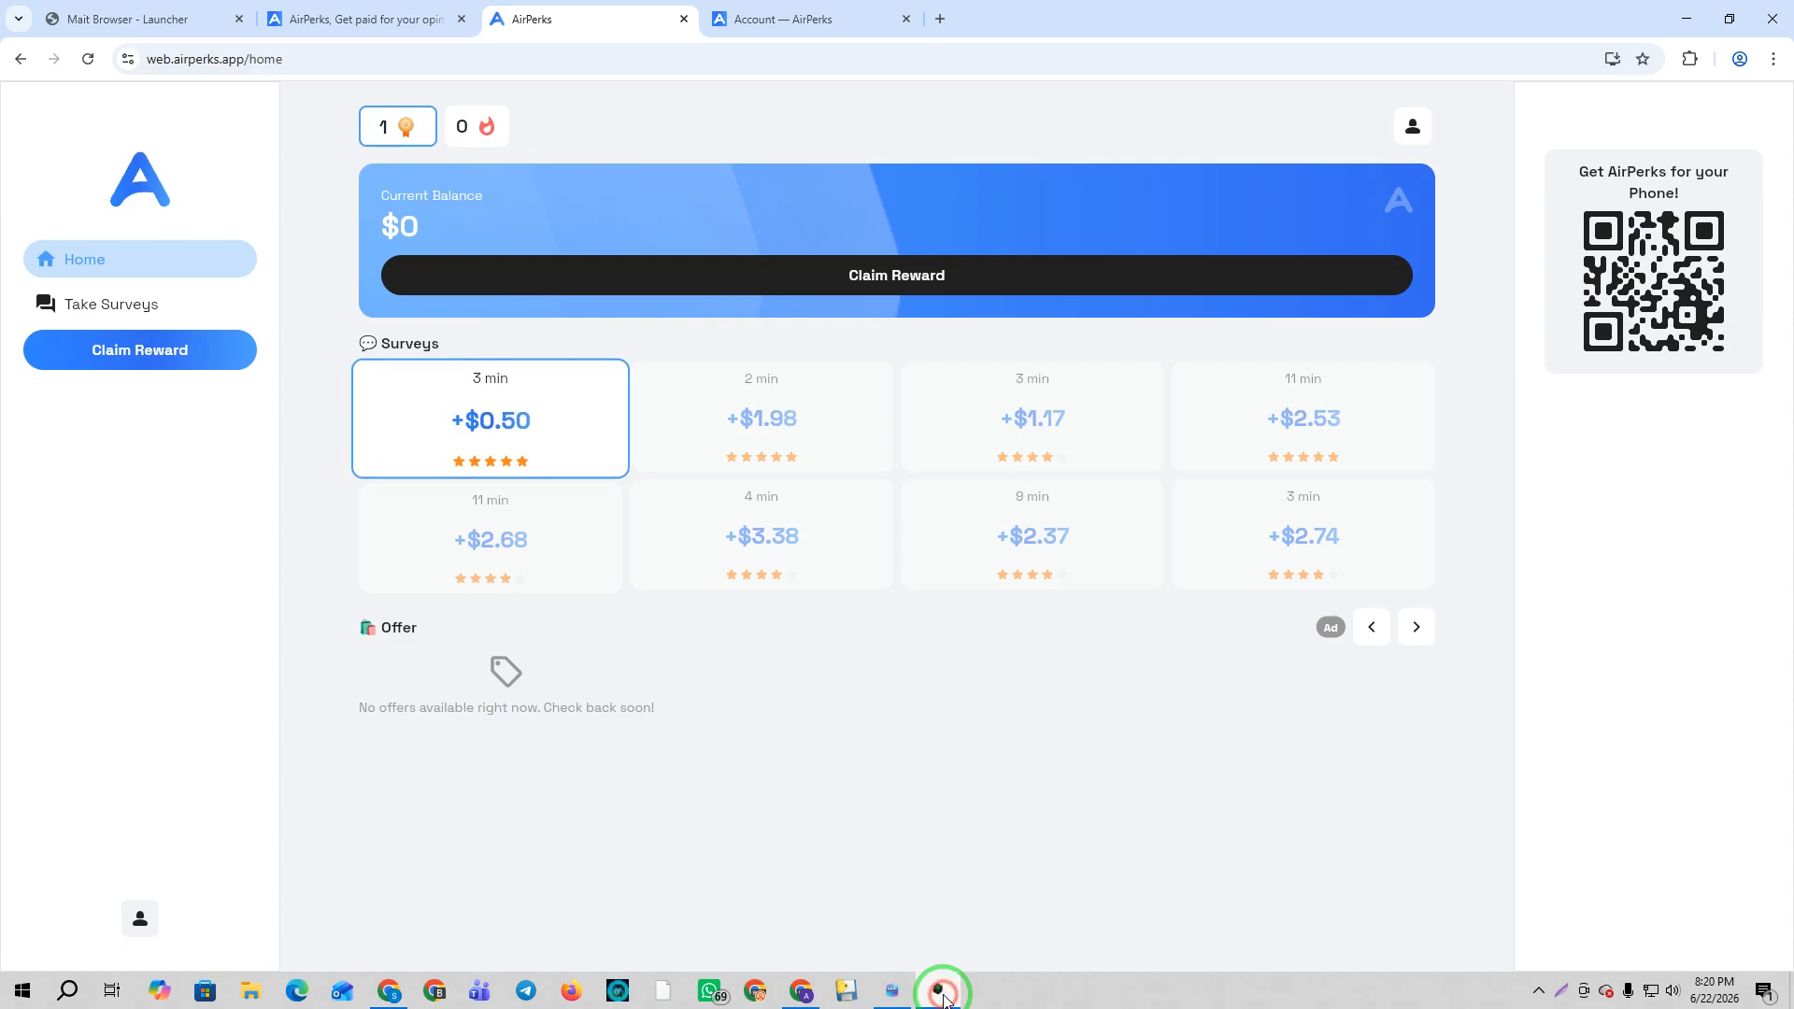
left_click(939, 980)
left_click(822, 315)
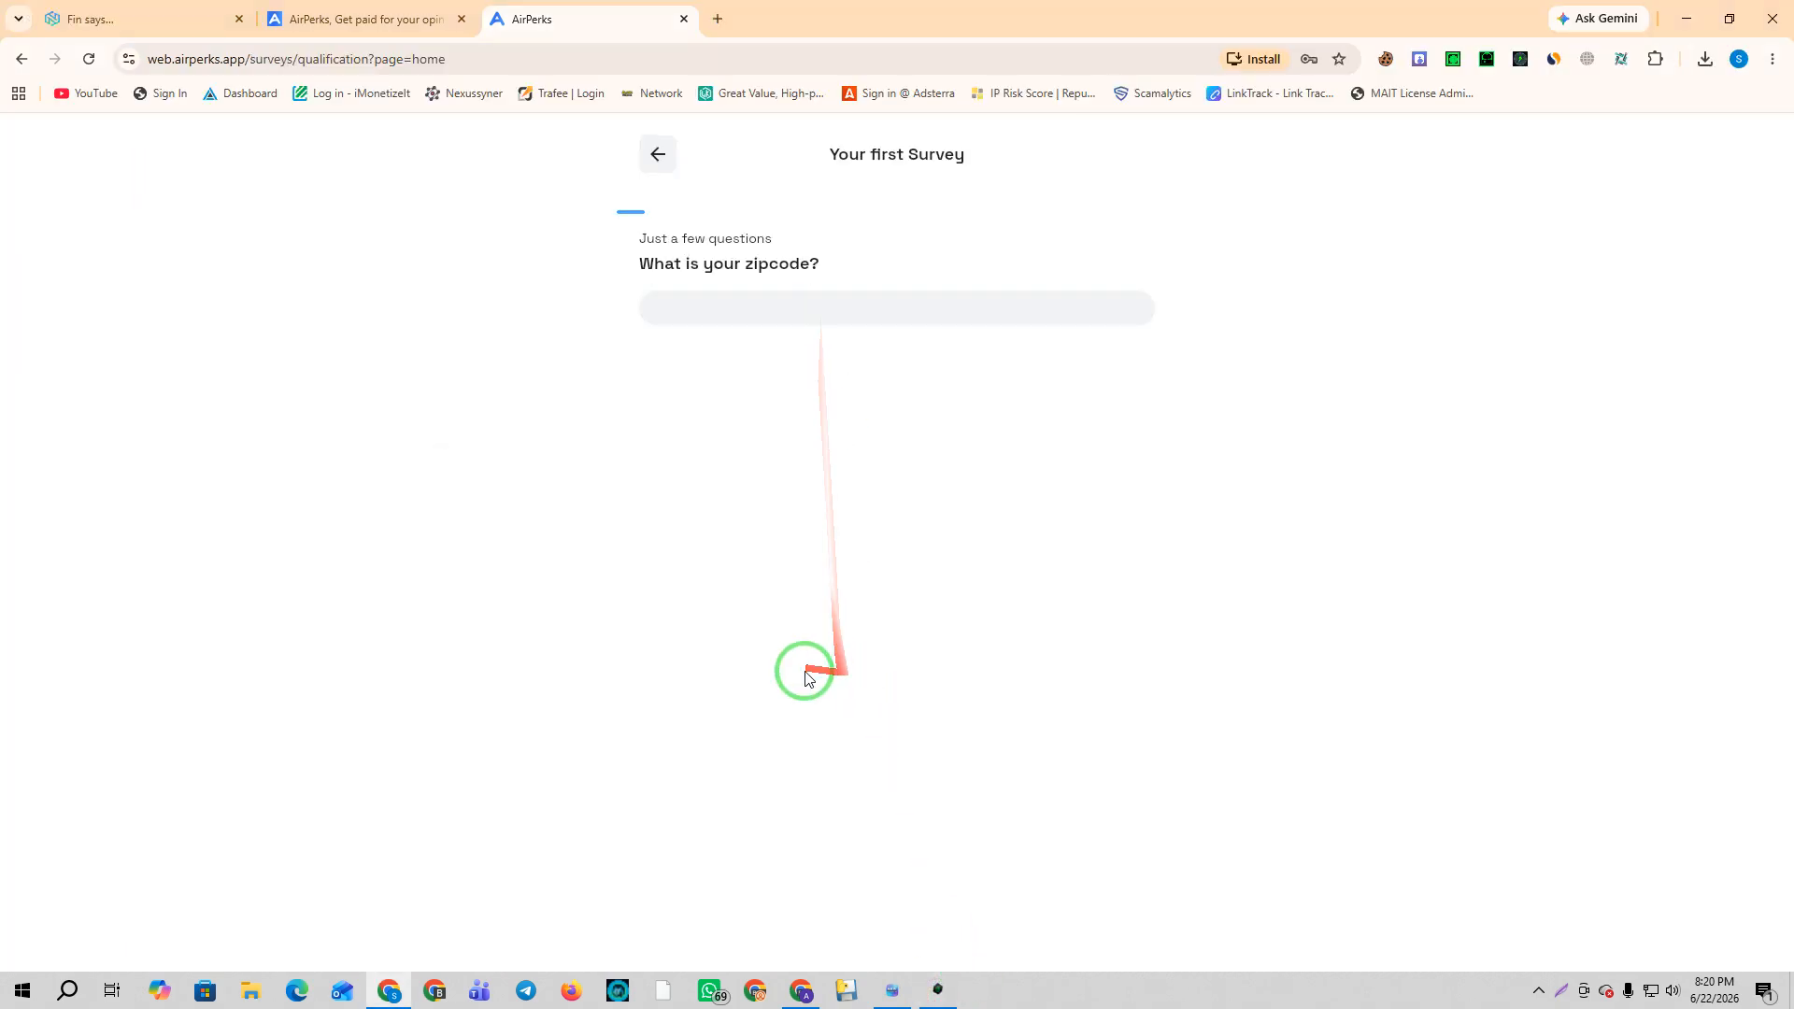
Go to the NodeMaven dashboard in Chrome and set the proxy region to California.
left_click(435, 990)
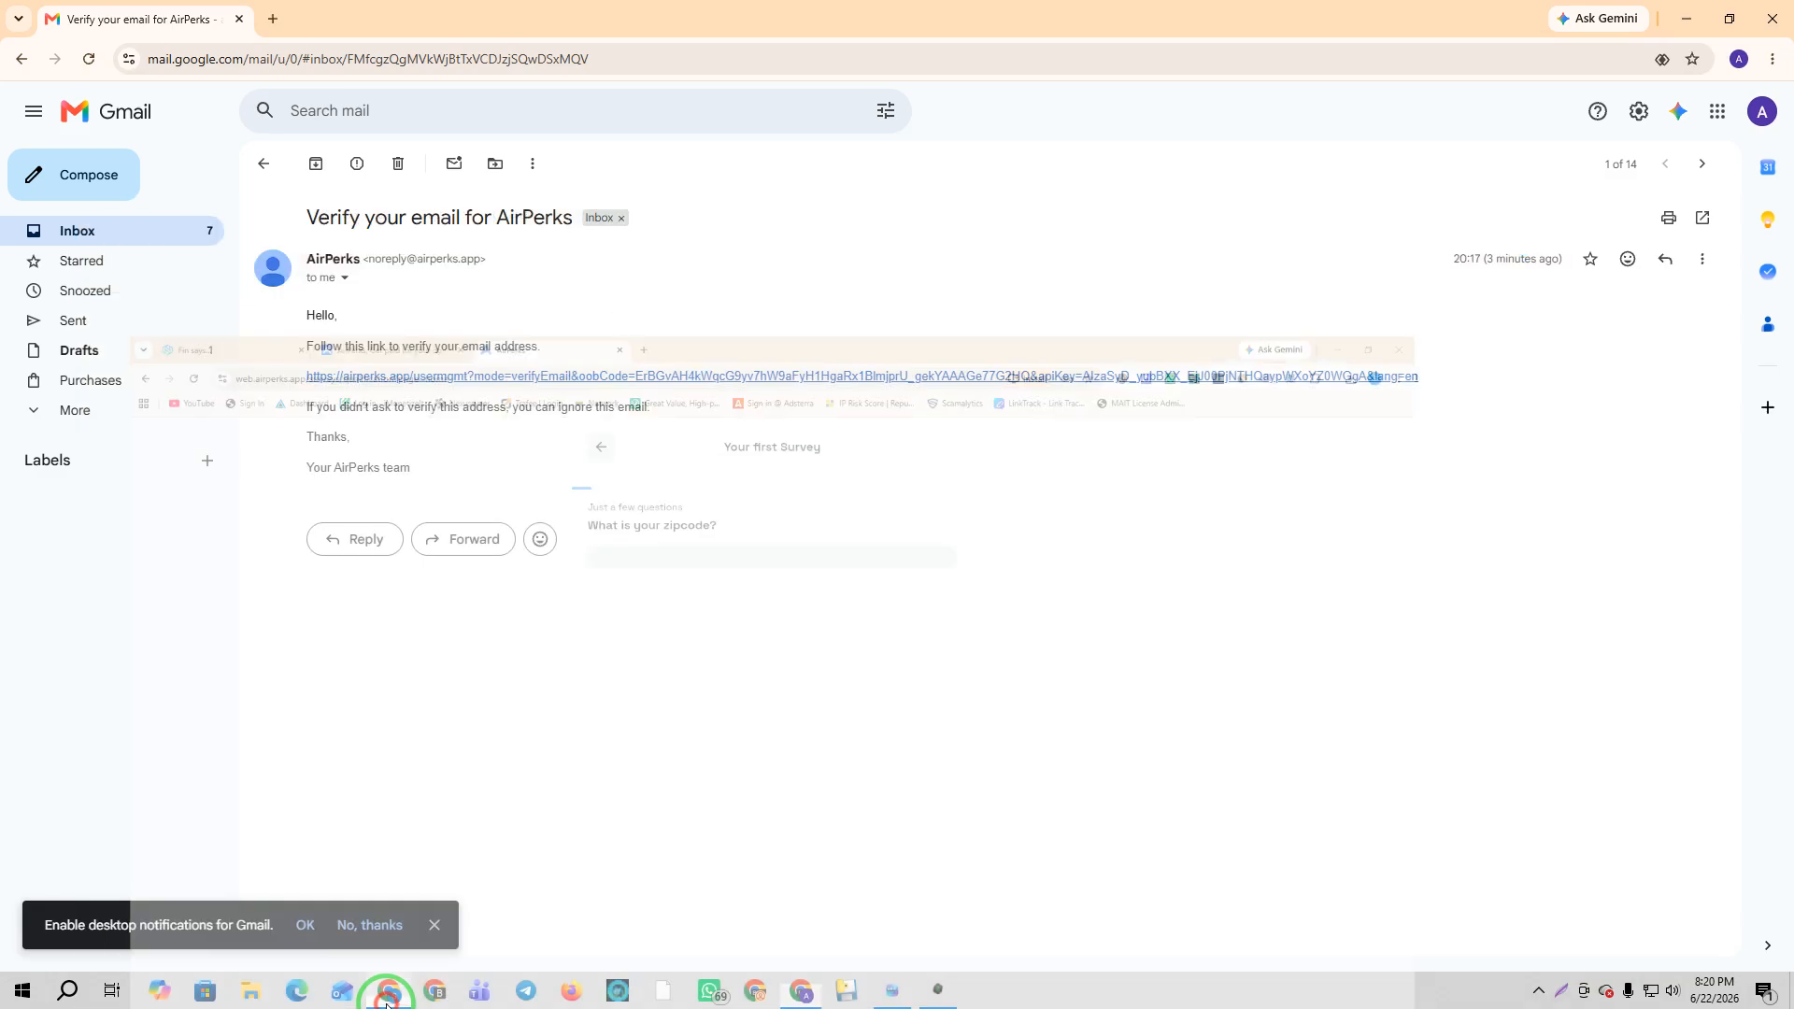
left_click(389, 990)
left_click(83, 11)
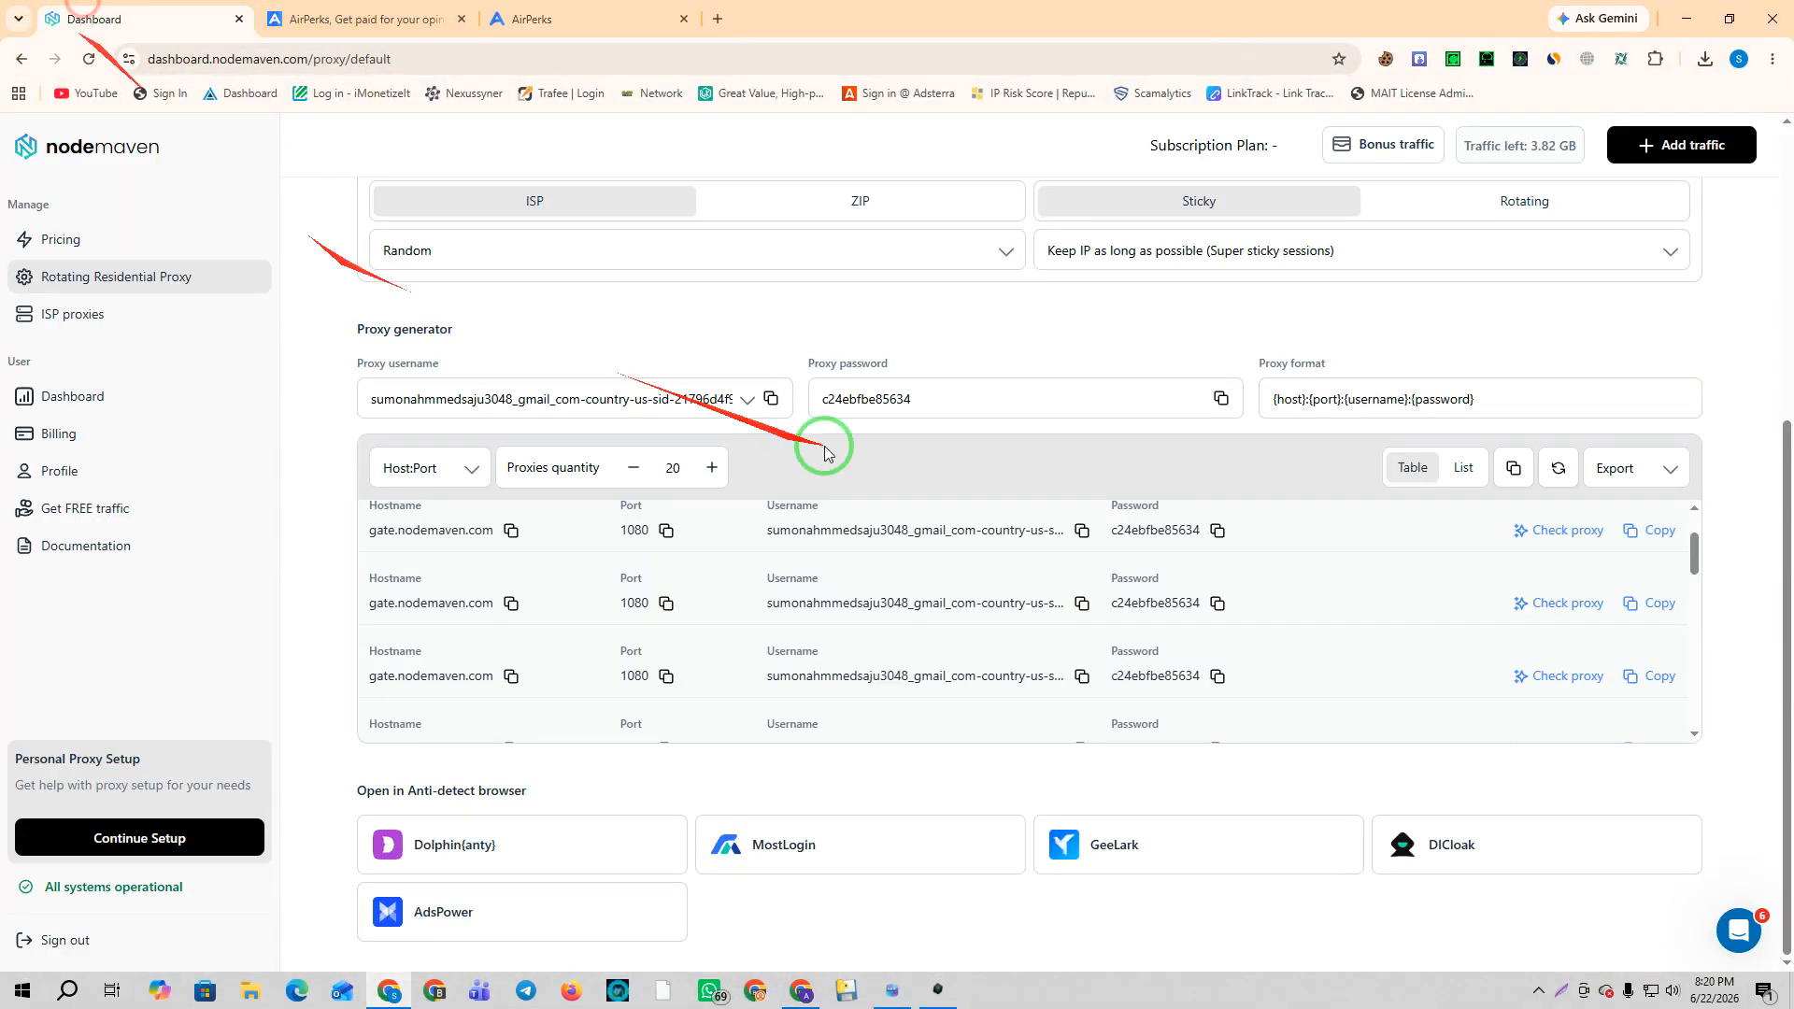
scroll(1135, 374, "up", 4)
scroll(1137, 384, "up", 1)
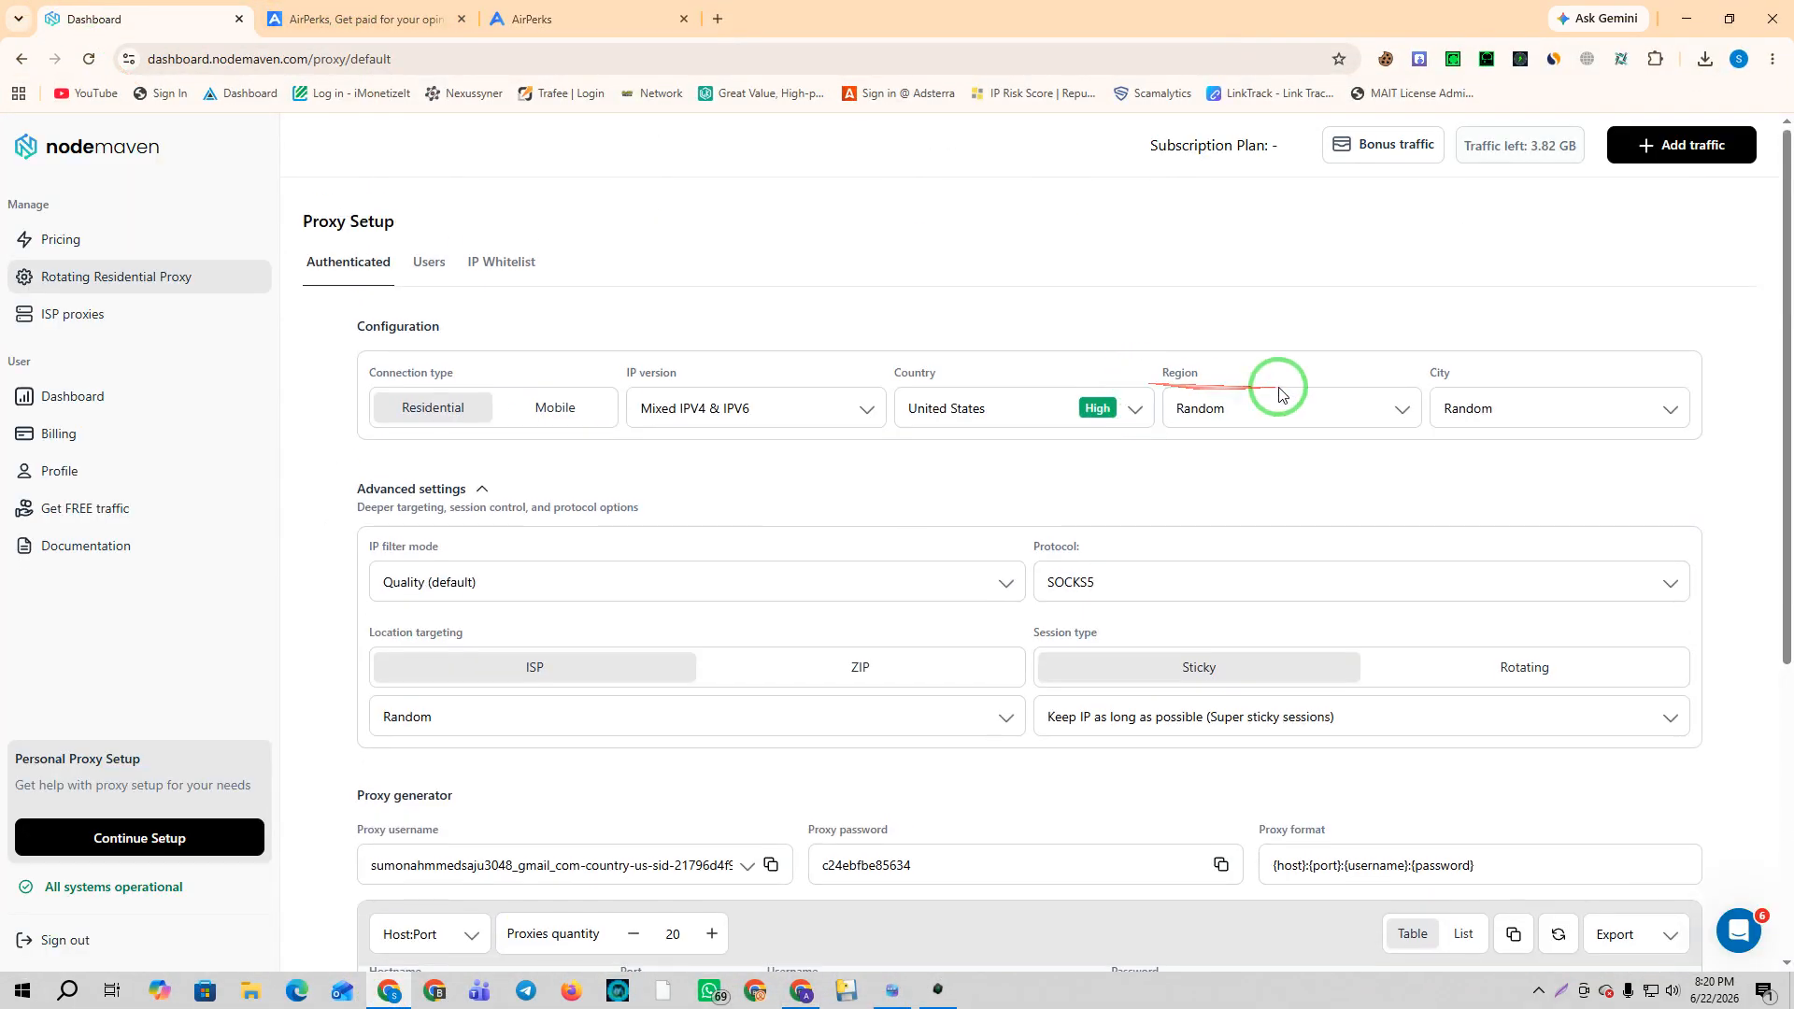
left_click(1214, 408)
scroll(1284, 617, "down", 2)
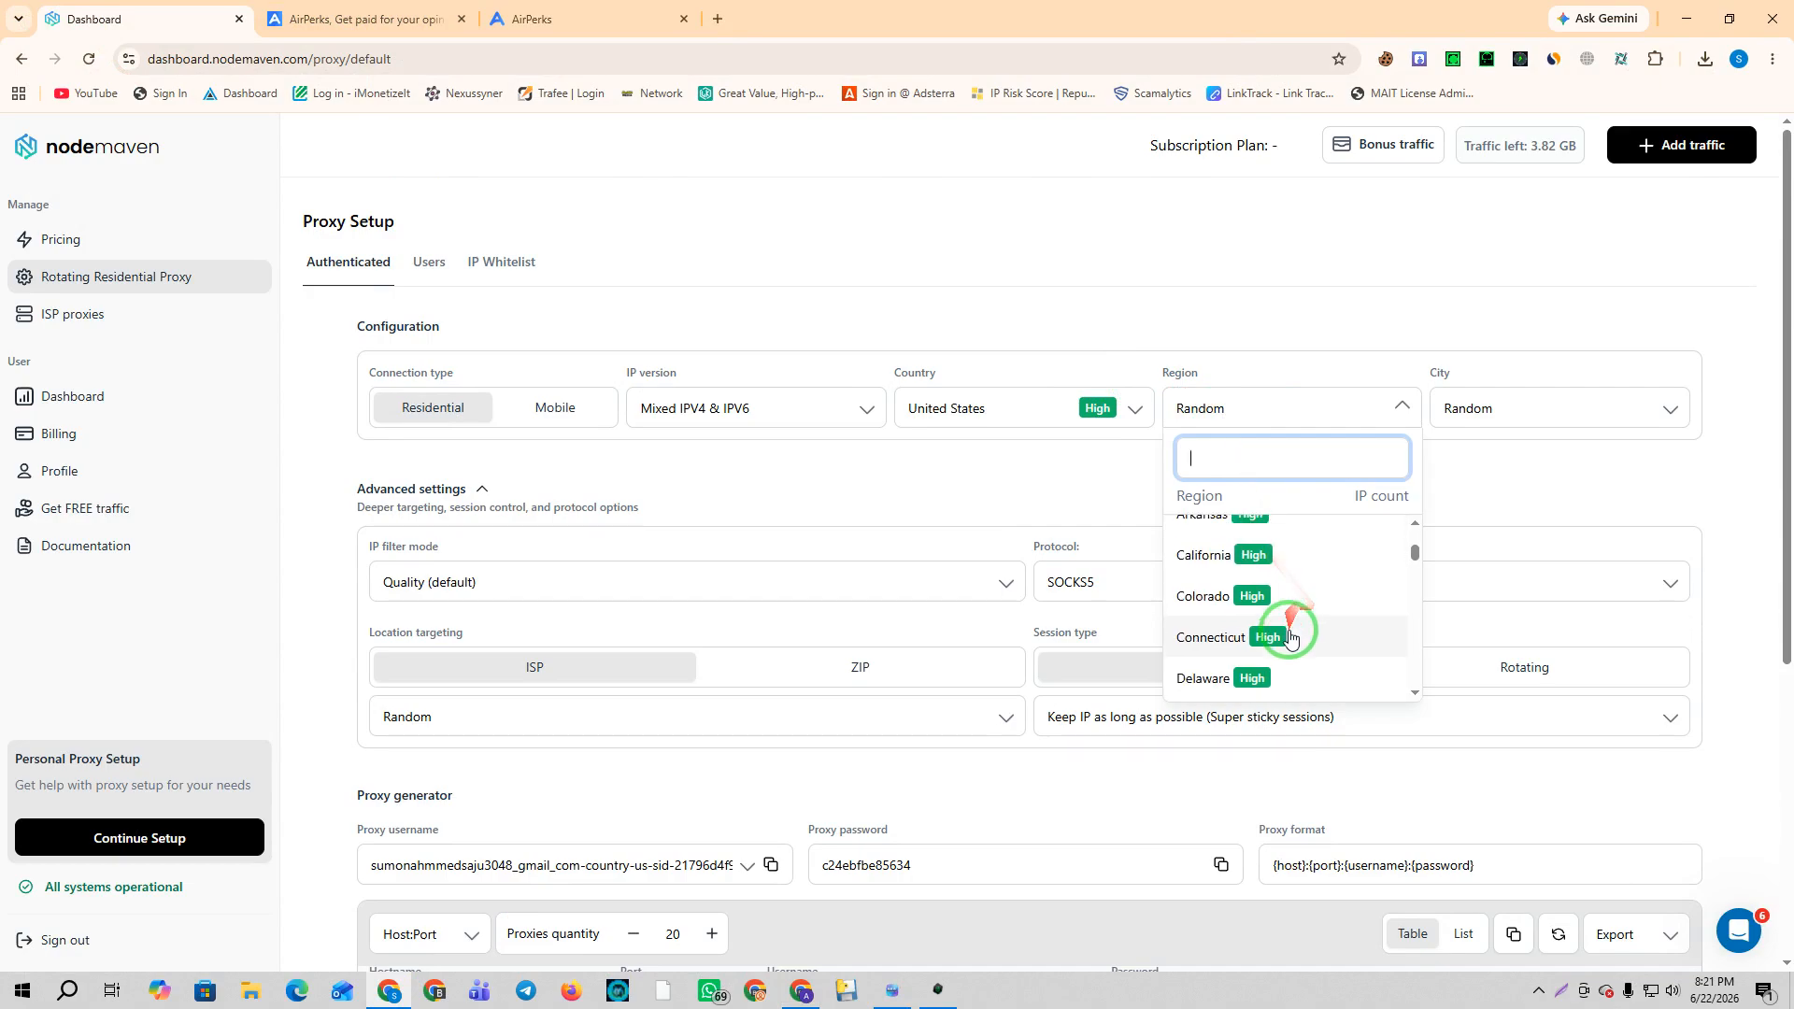
left_click(1215, 557)
Set the proxy city to Bakersfield and regenerate the list of proxies.
left_click(1528, 415)
scroll(1486, 608, "down", 4)
left_click(1505, 587)
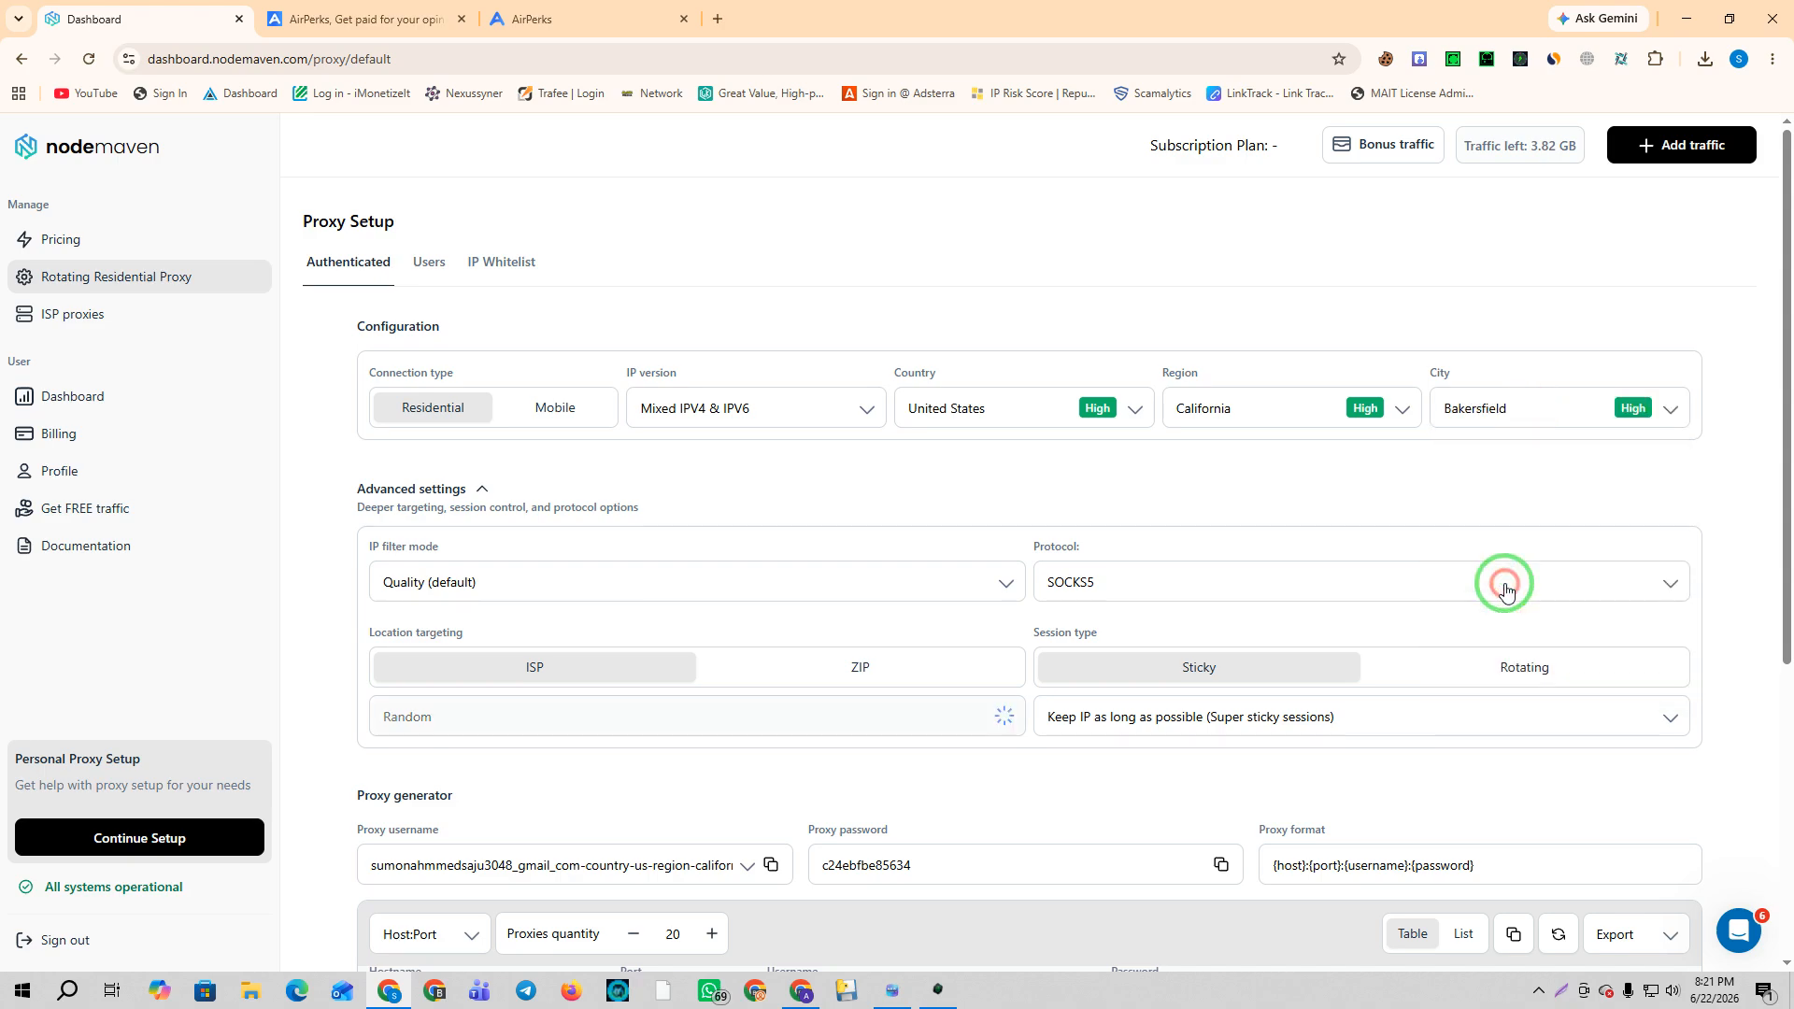
scroll(1635, 455, "down", 3)
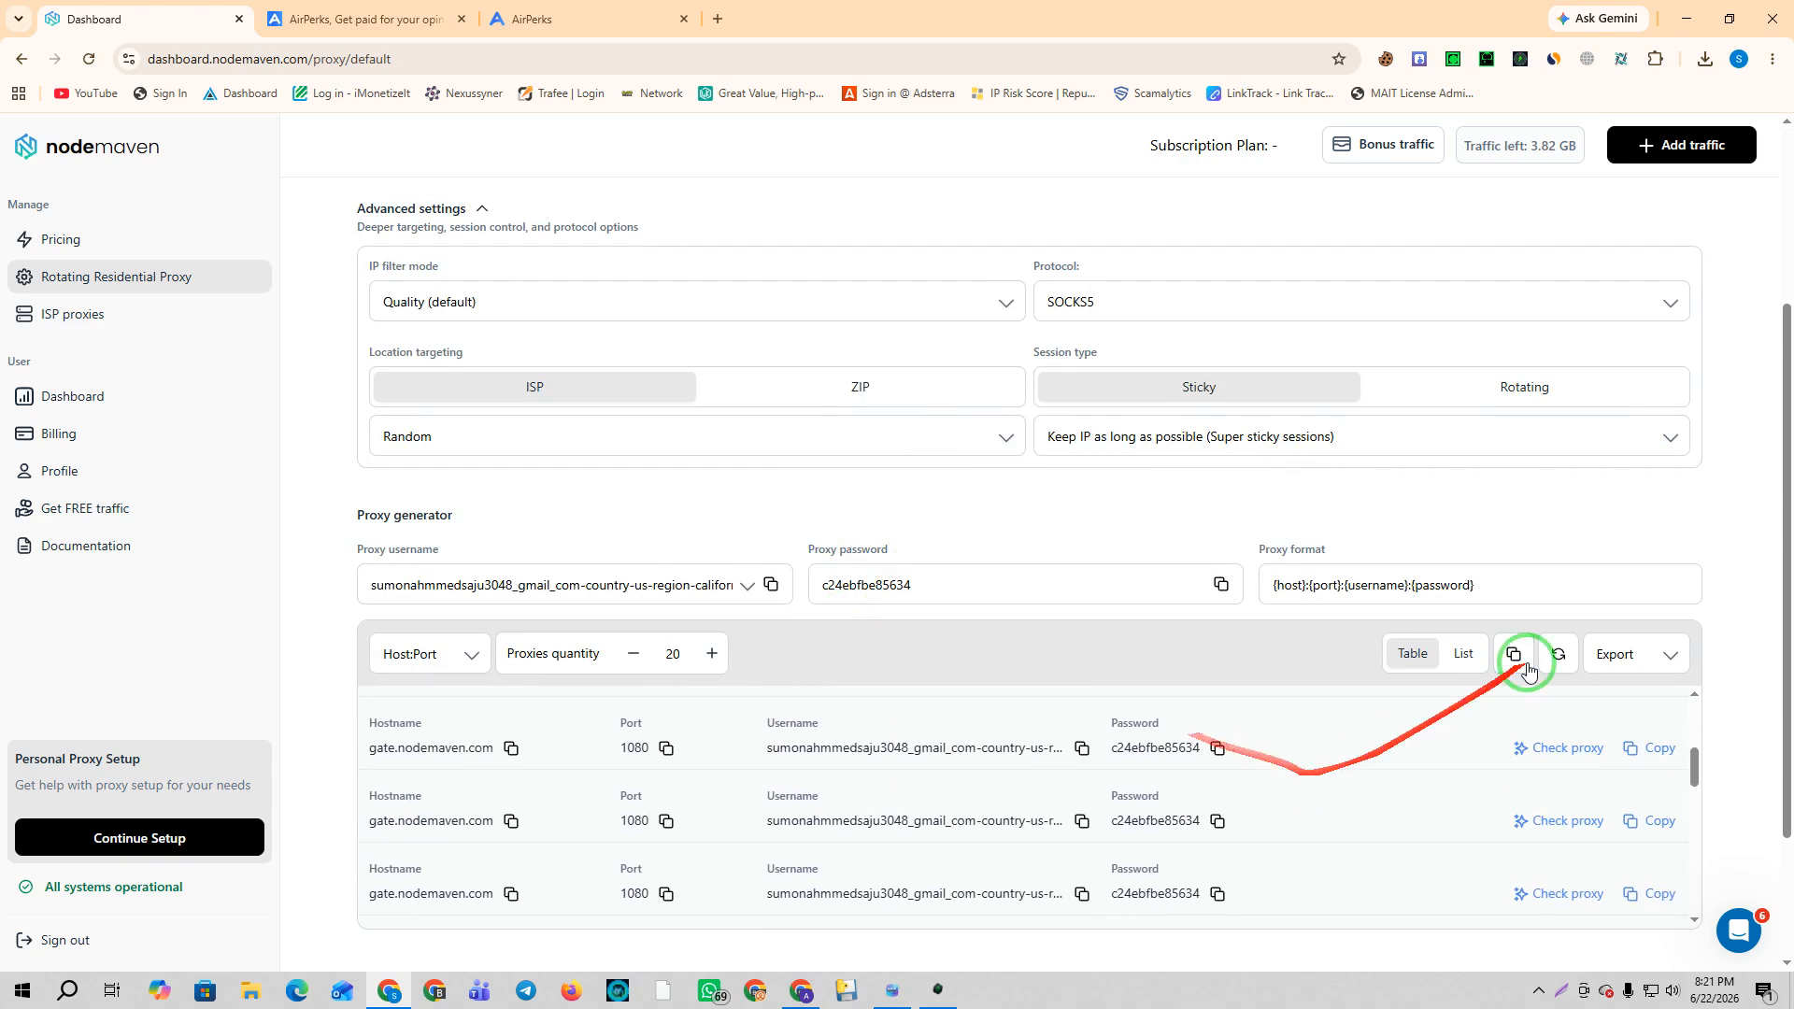
left_click(1557, 654)
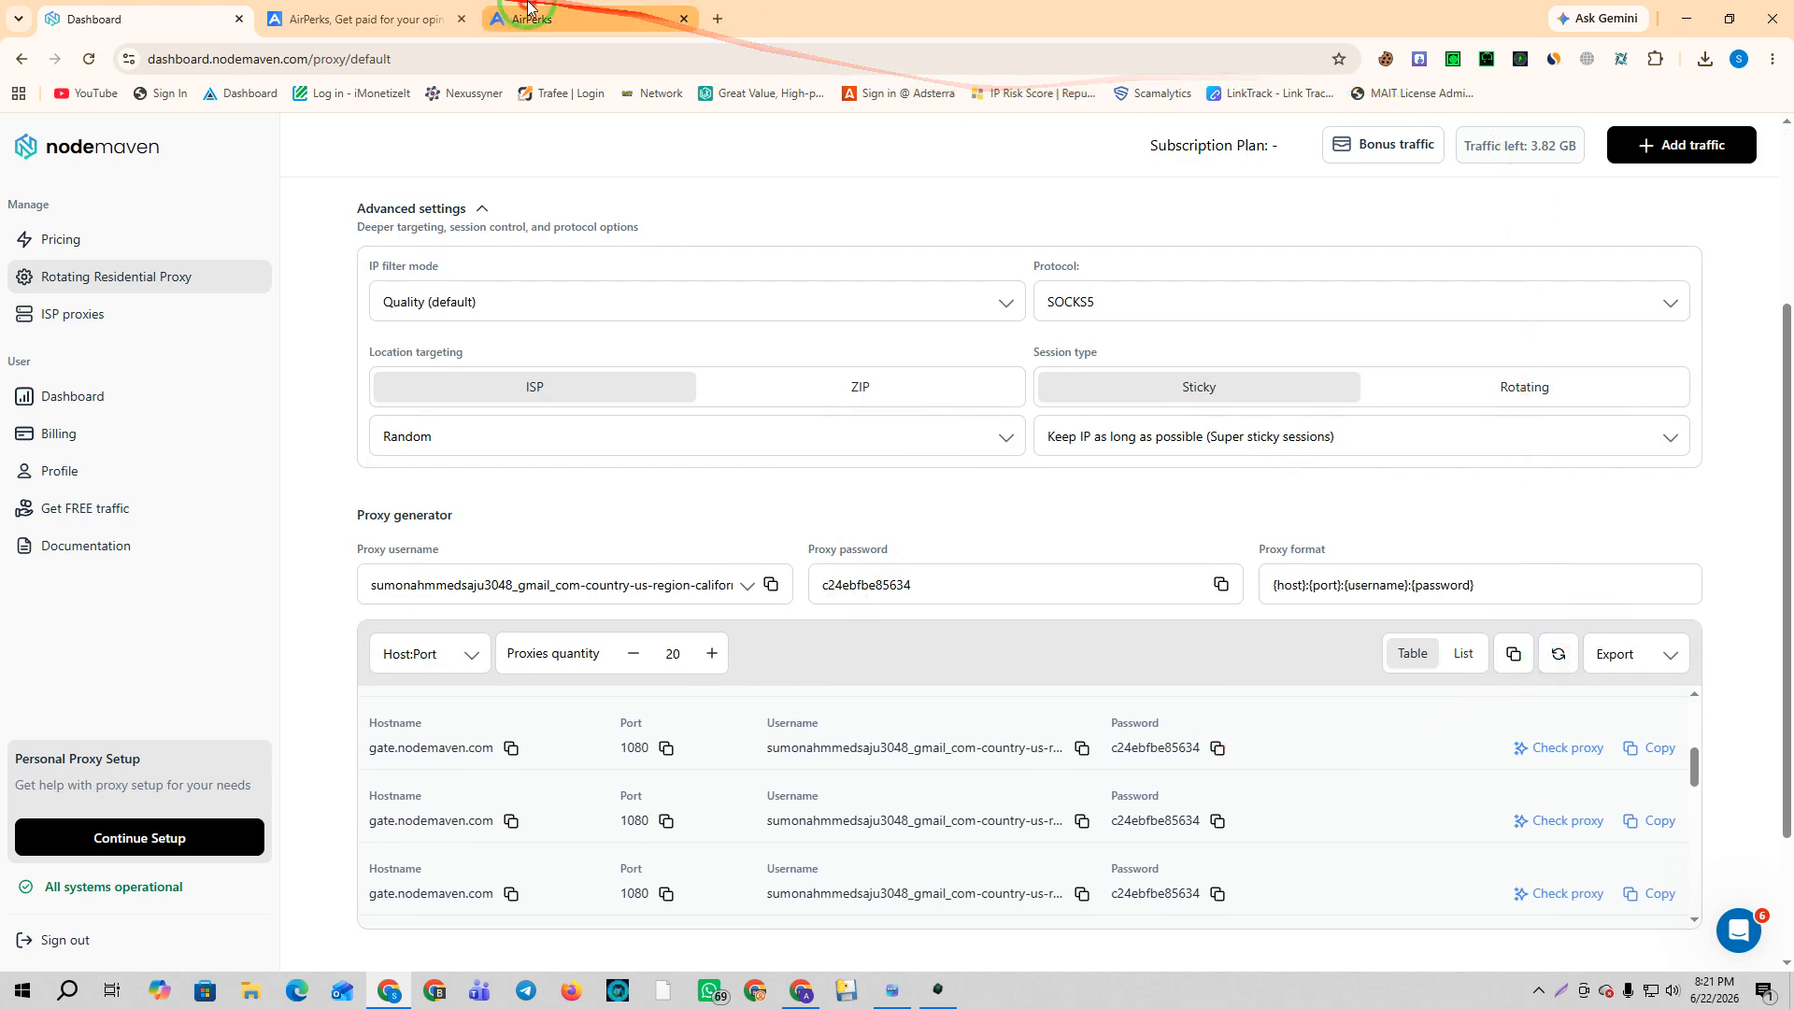
Return to AirPerks, reload it, and look through the payout options on the reward claim page.
left_click(523, 19)
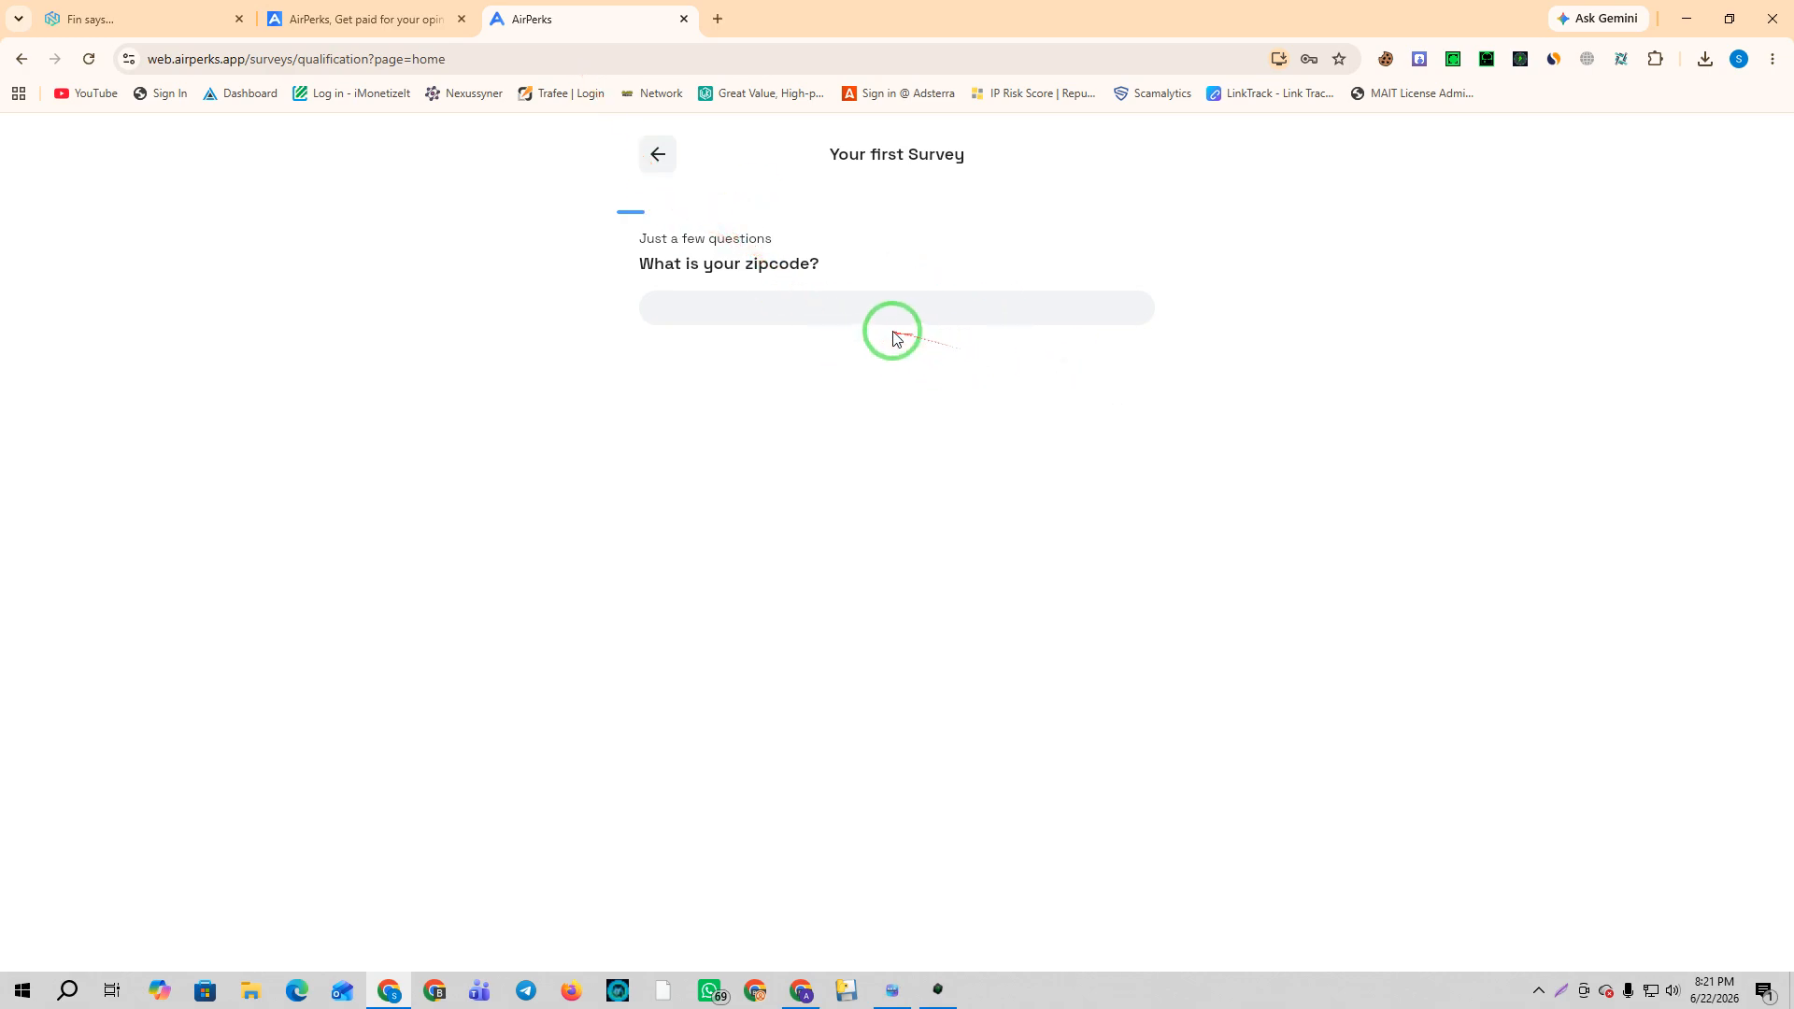
left_click(93, 63)
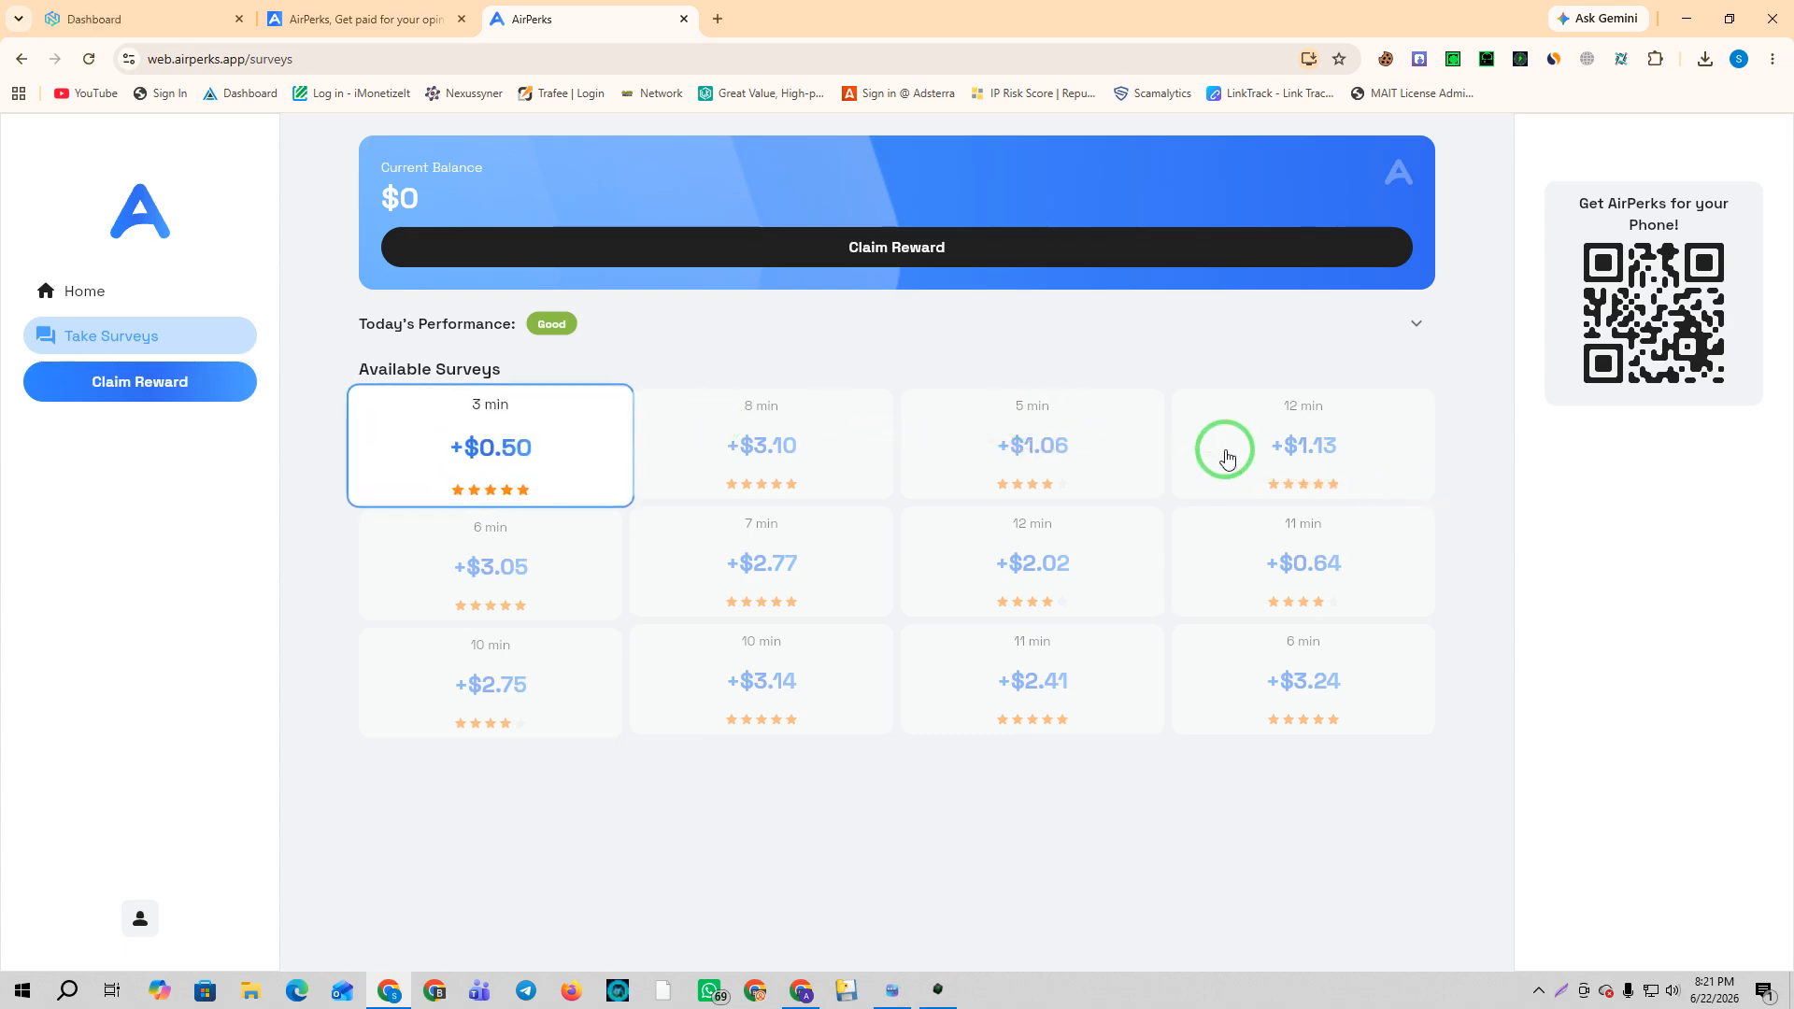
left_click(131, 385)
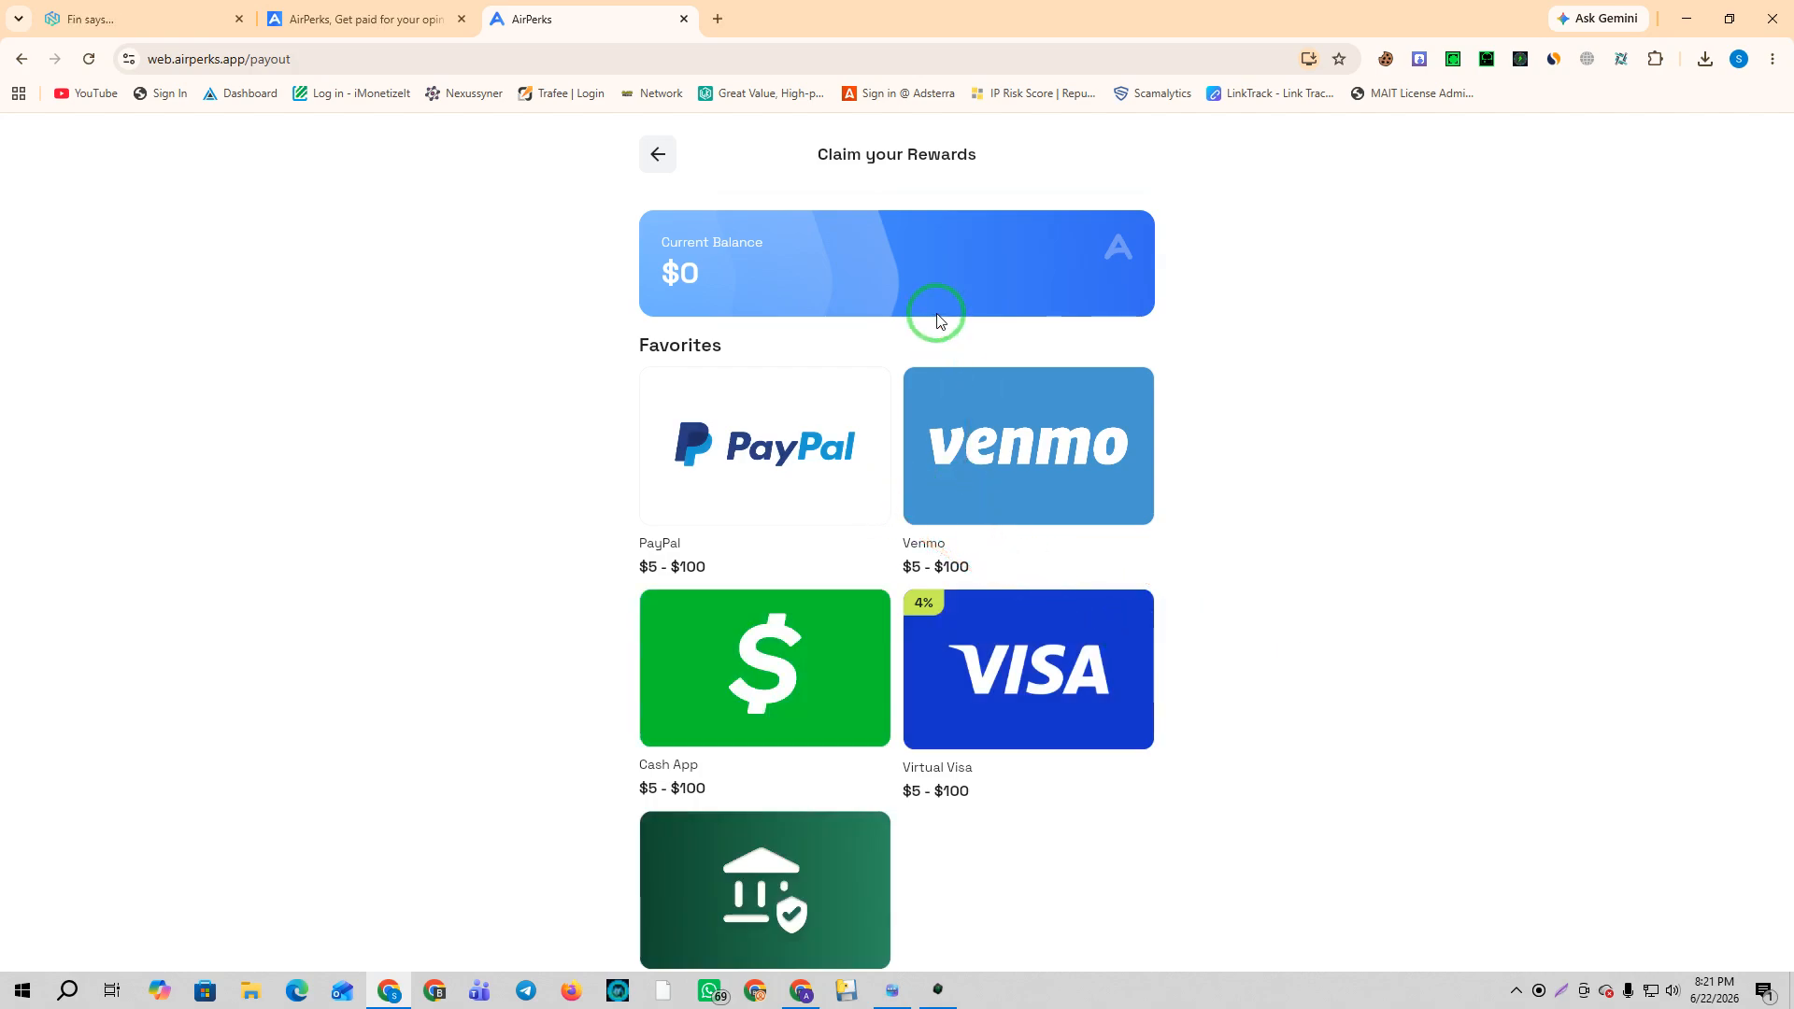
scroll(809, 488, "down", 5)
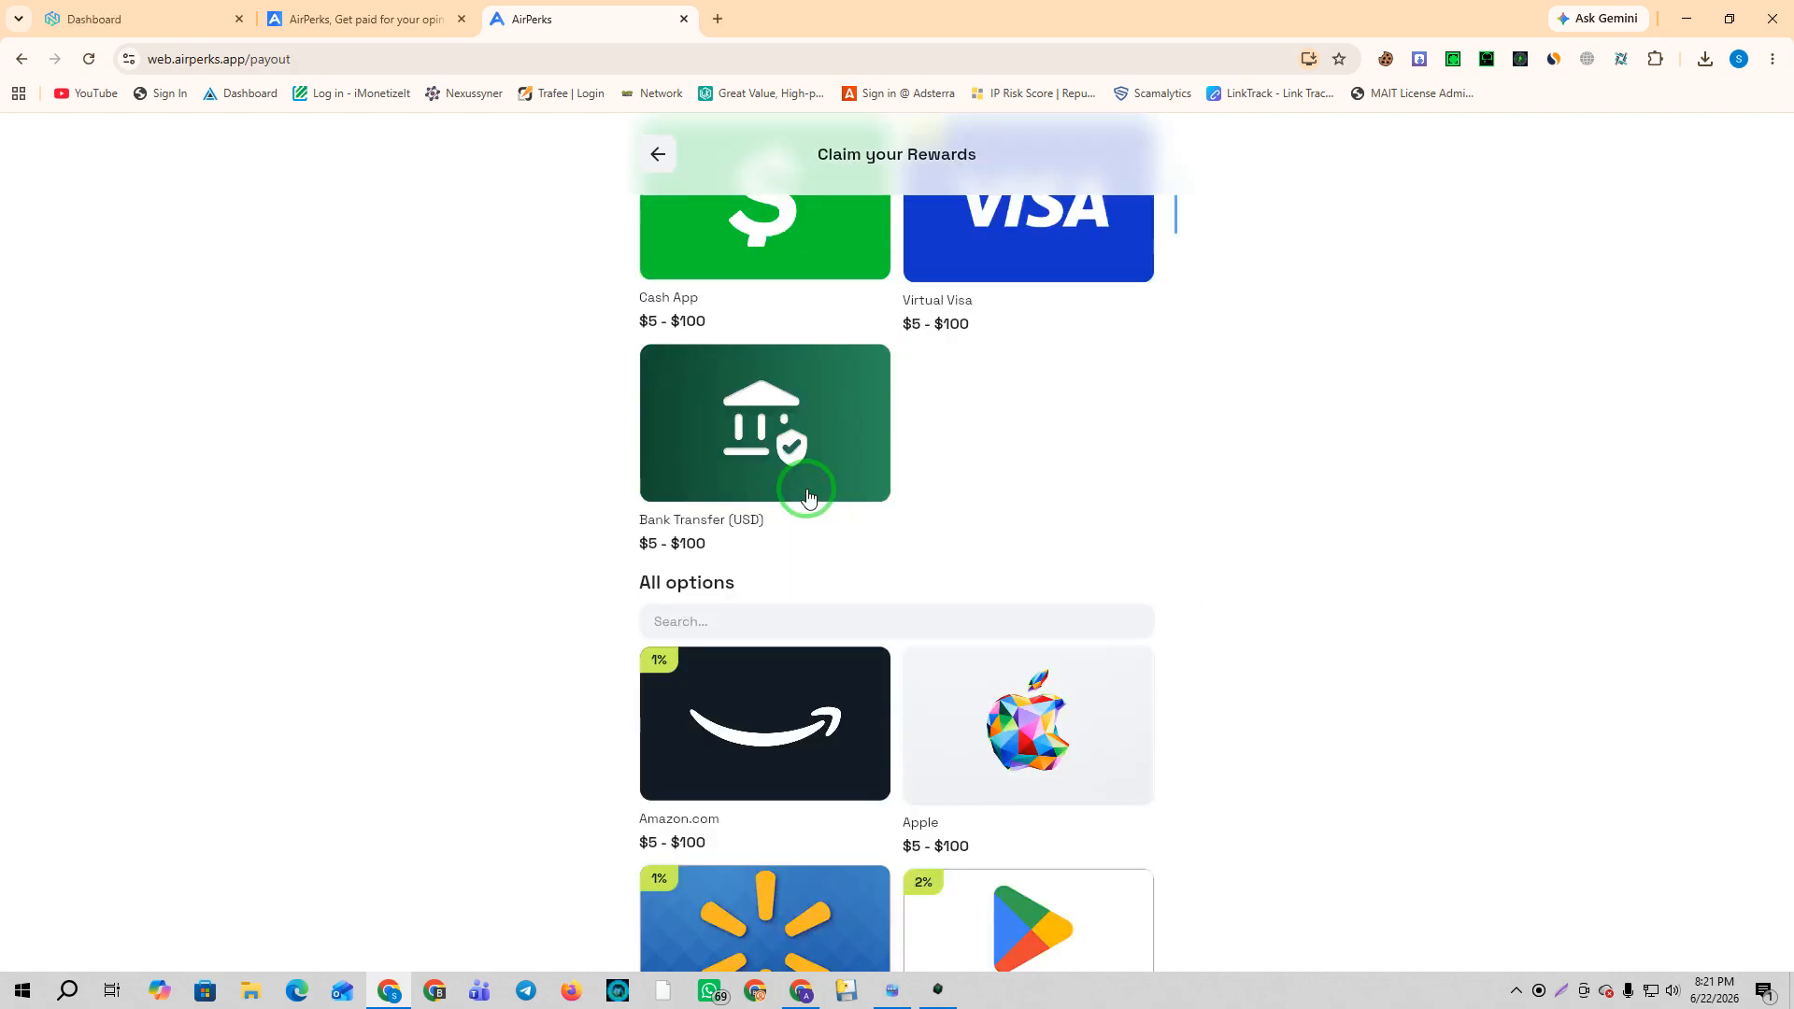
scroll(738, 446, "down", 2)
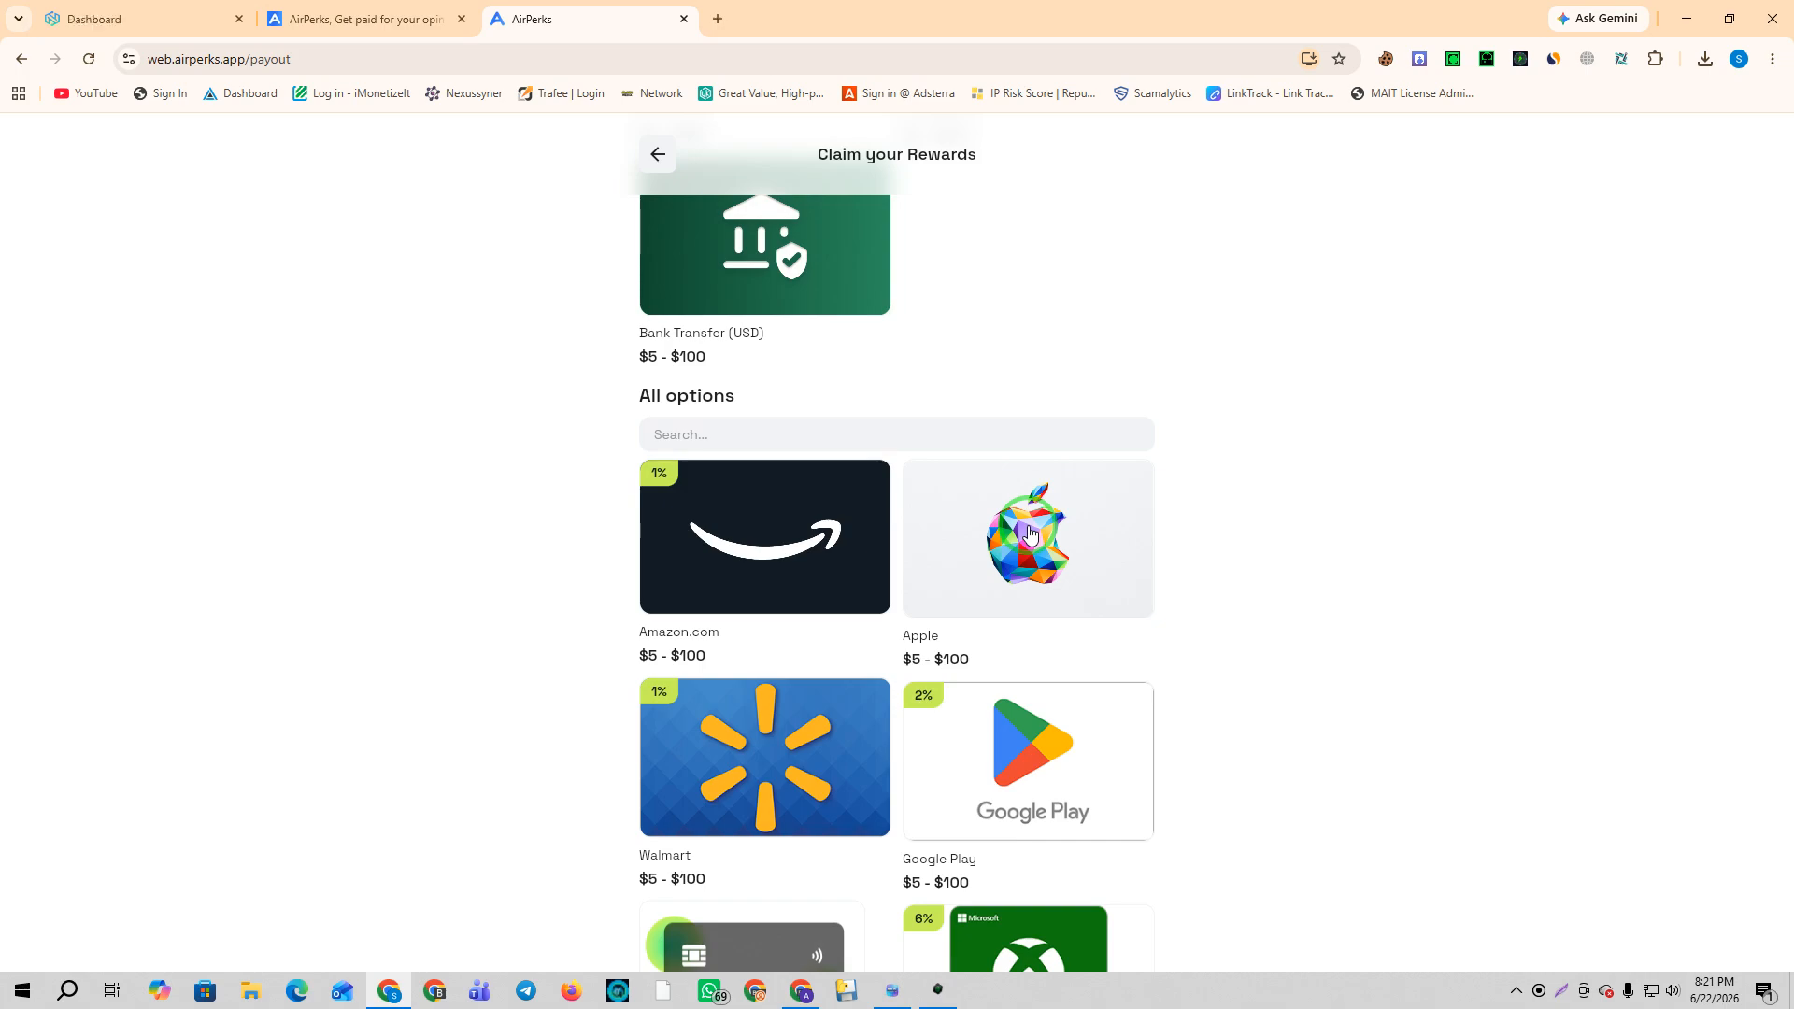
Look through the full list of gift card and payout options on the reward claim page.
scroll(1028, 534, "down", 2)
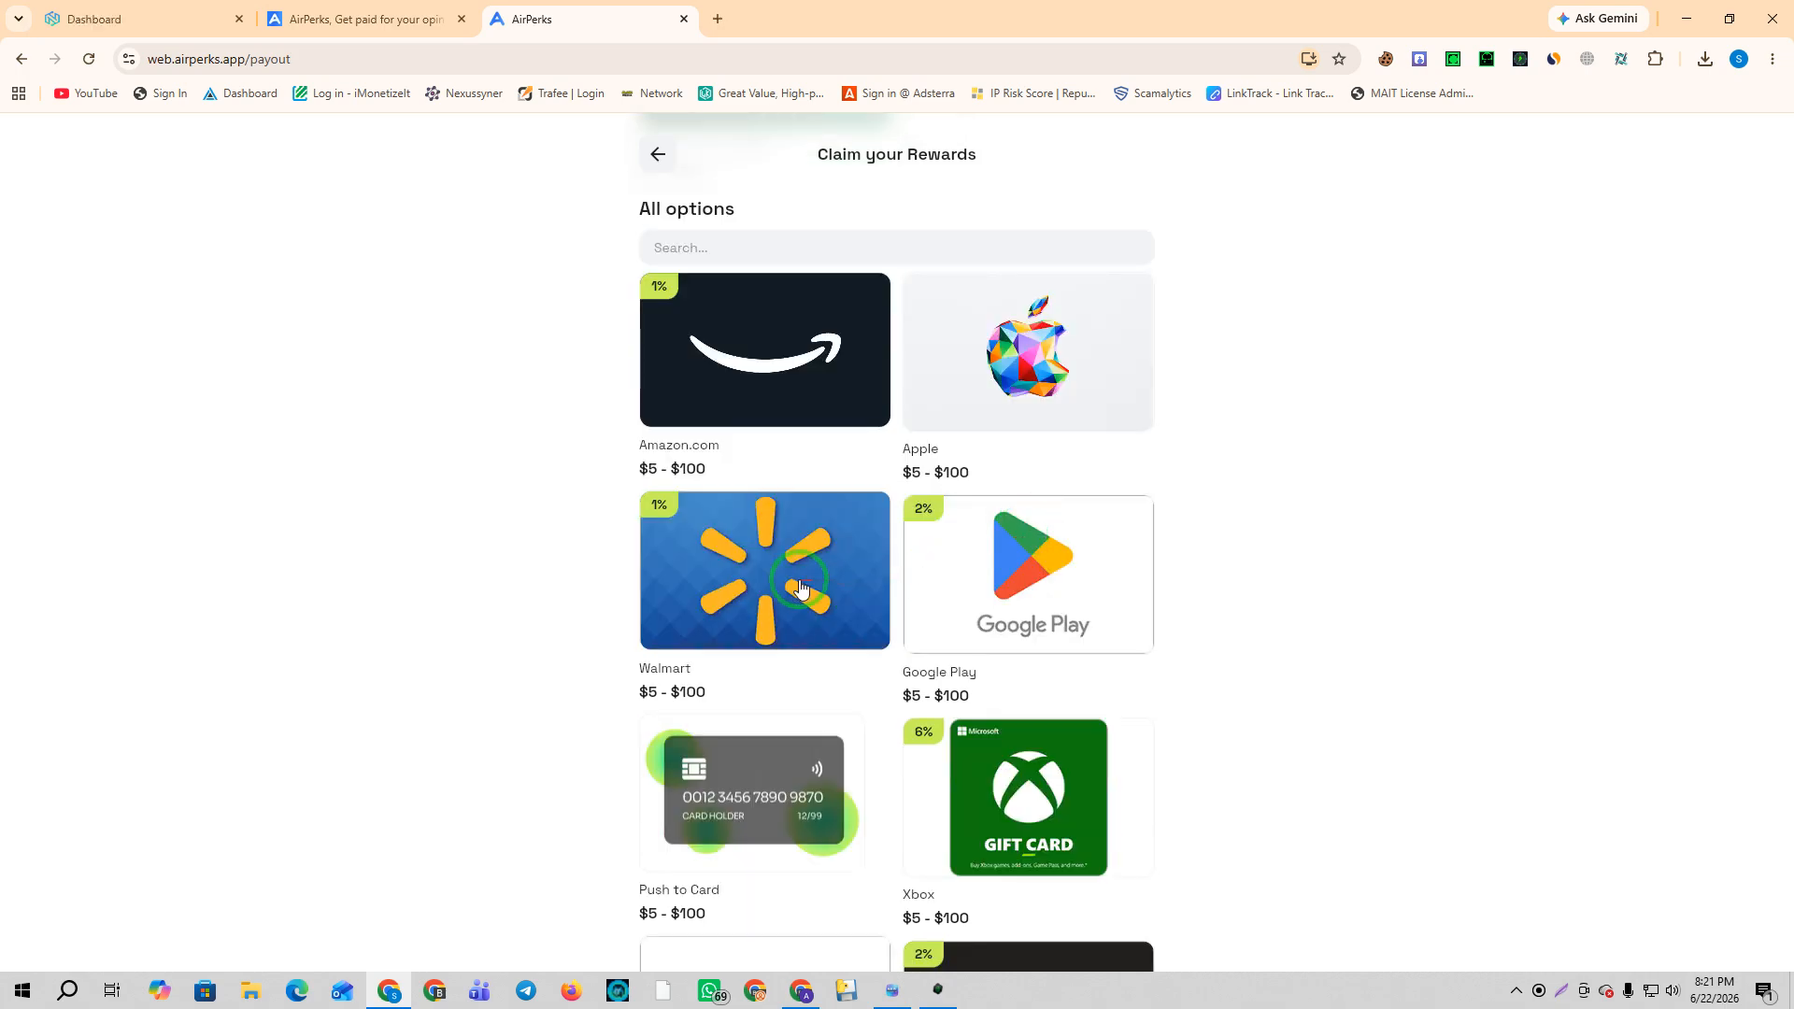
scroll(799, 586, "down", 16)
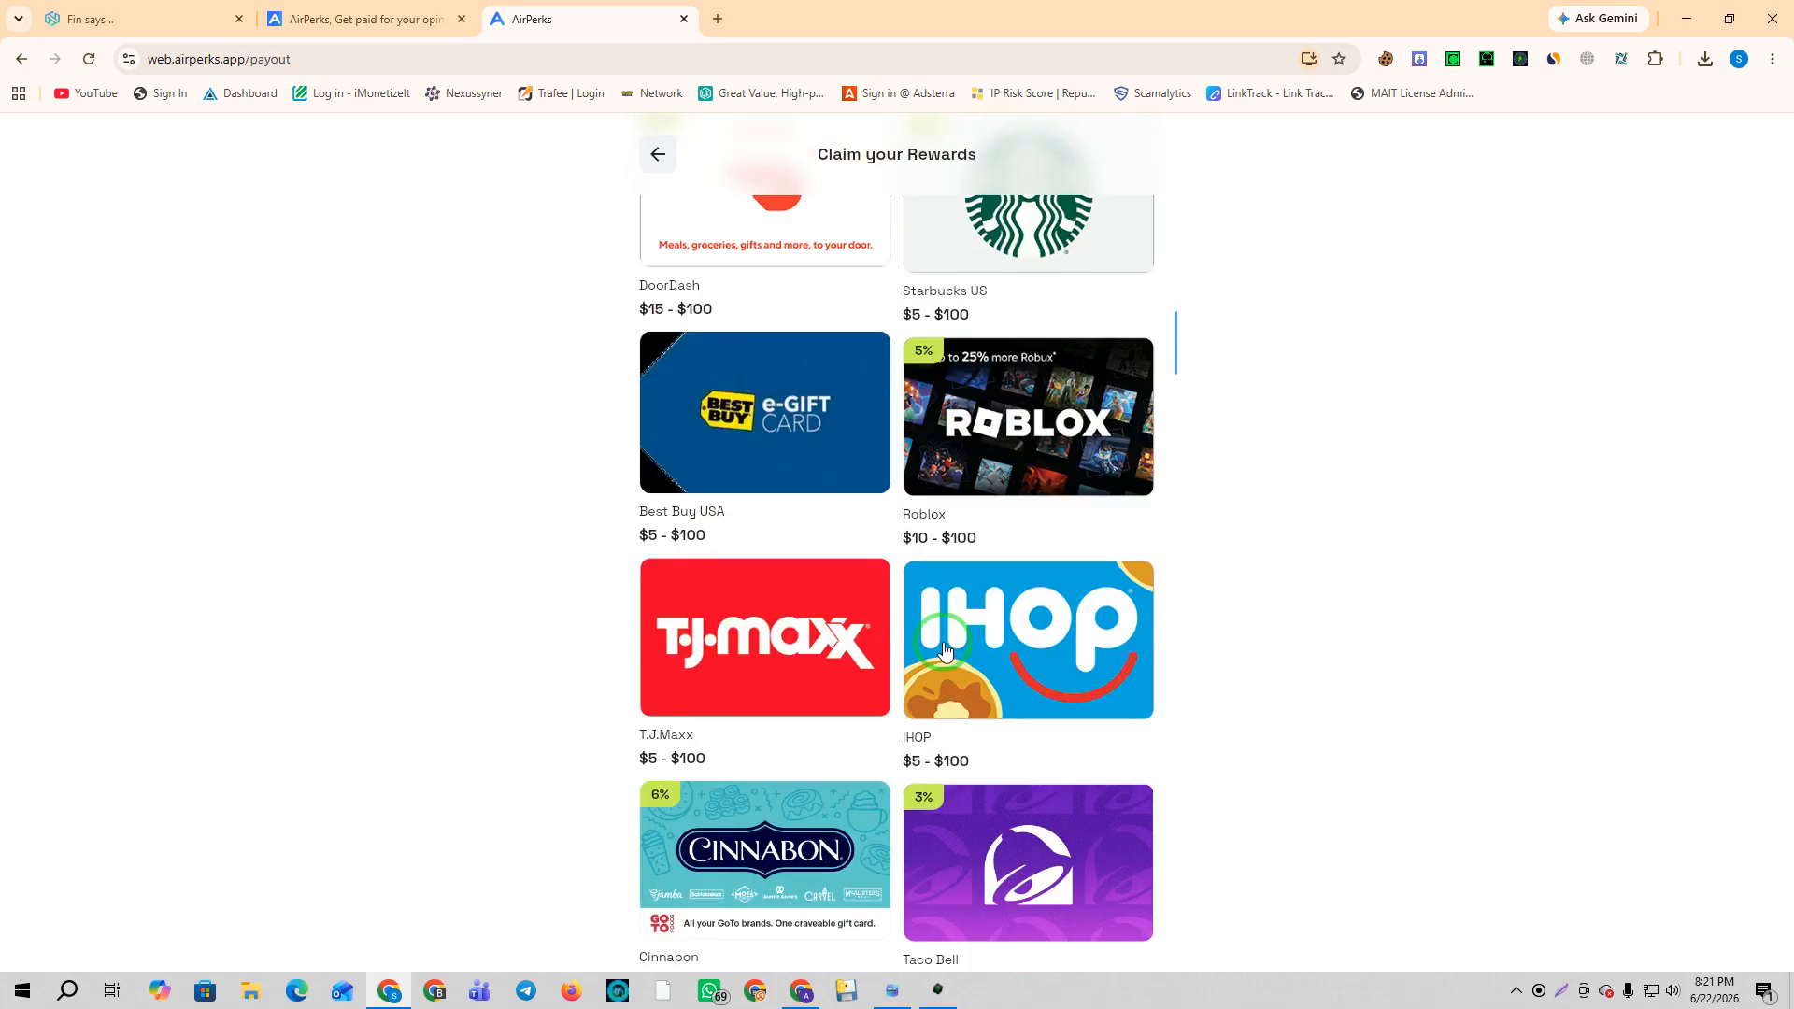
scroll(944, 649, "down", 20)
scroll(943, 649, "down", 20)
scroll(949, 646, "down", 20)
scroll(928, 694, "up", 12)
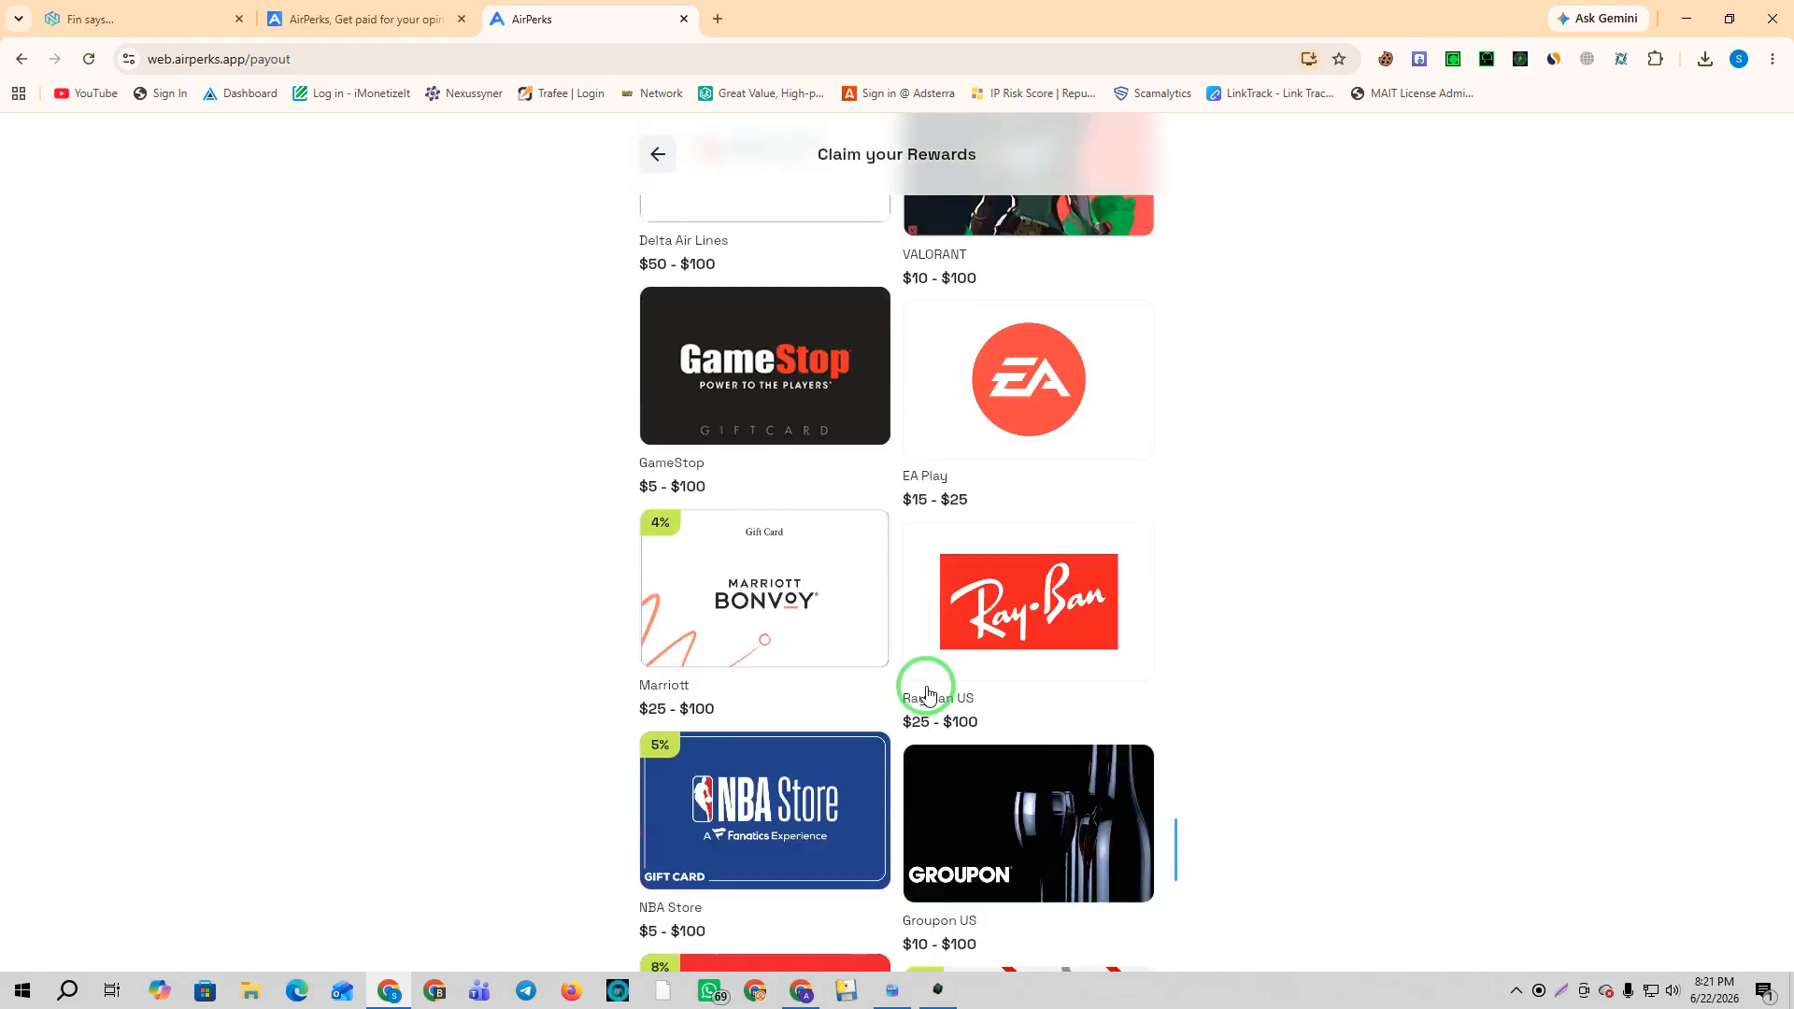
scroll(928, 694, "up", 20)
scroll(928, 694, "up", 20)
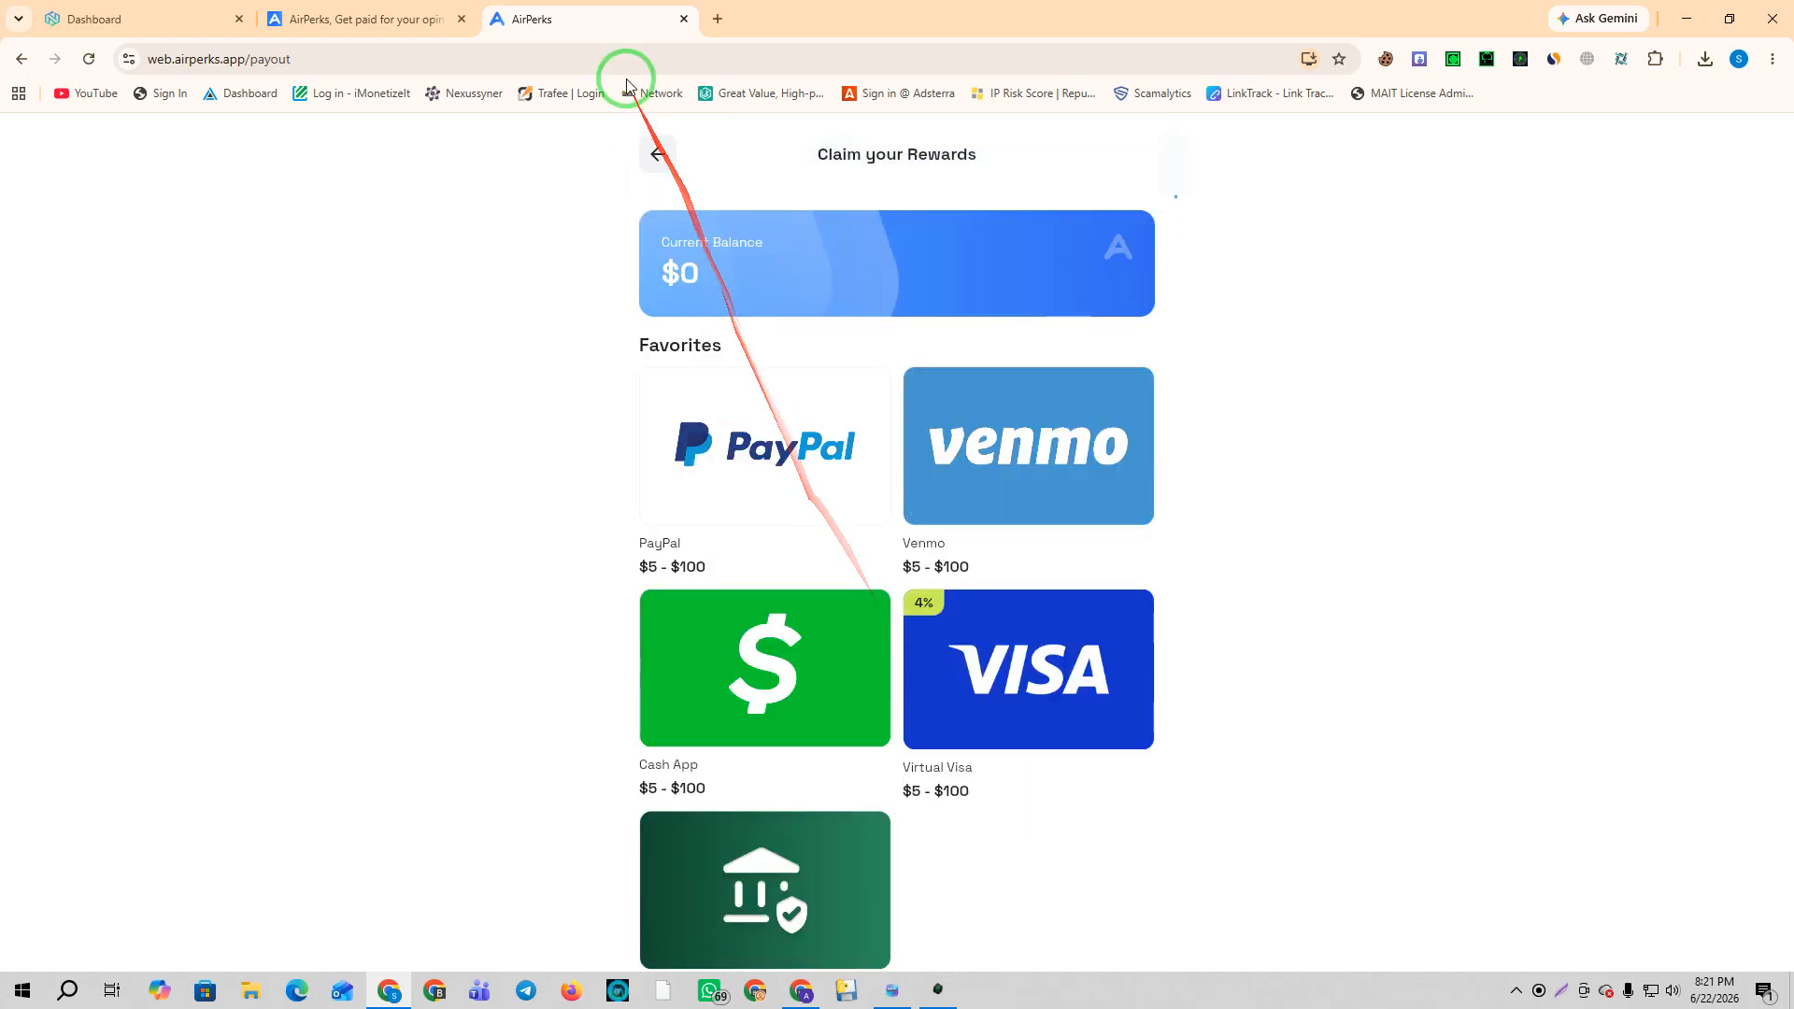
Open the 3 min, $0.50 survey from the available surveys to view its first question and return to the survey list.
left_click(656, 161)
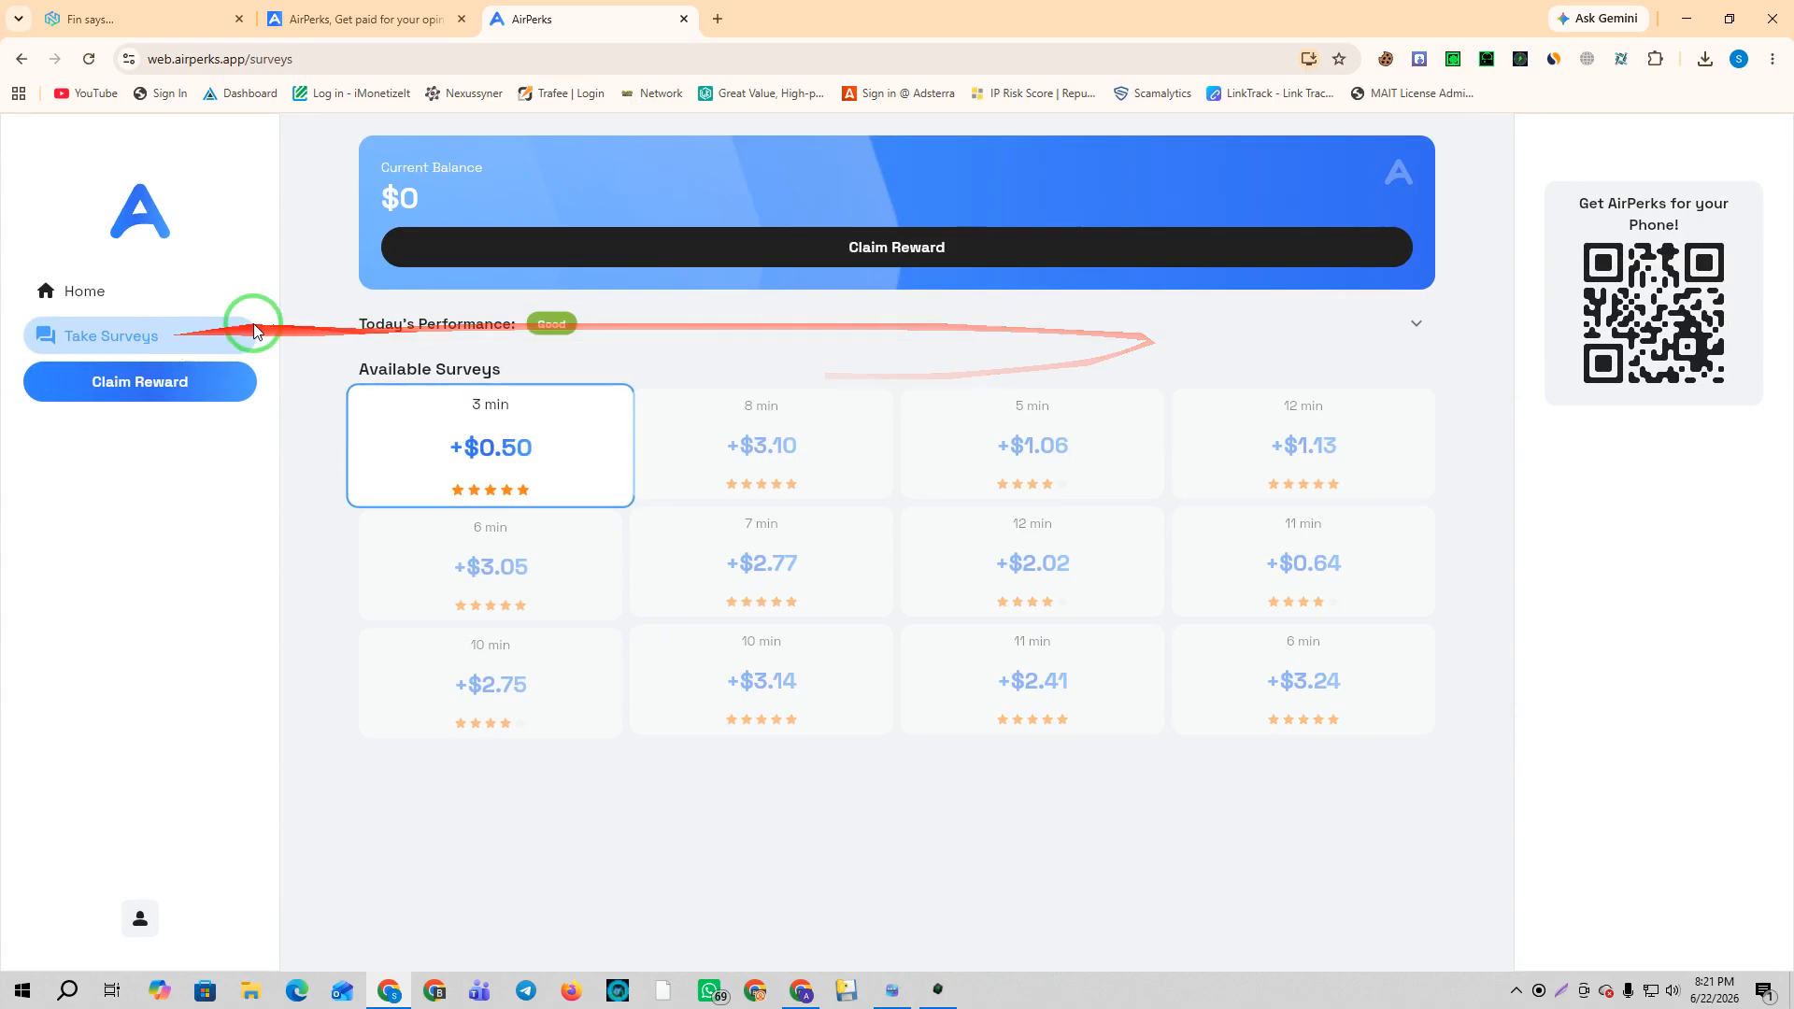
left_click(97, 342)
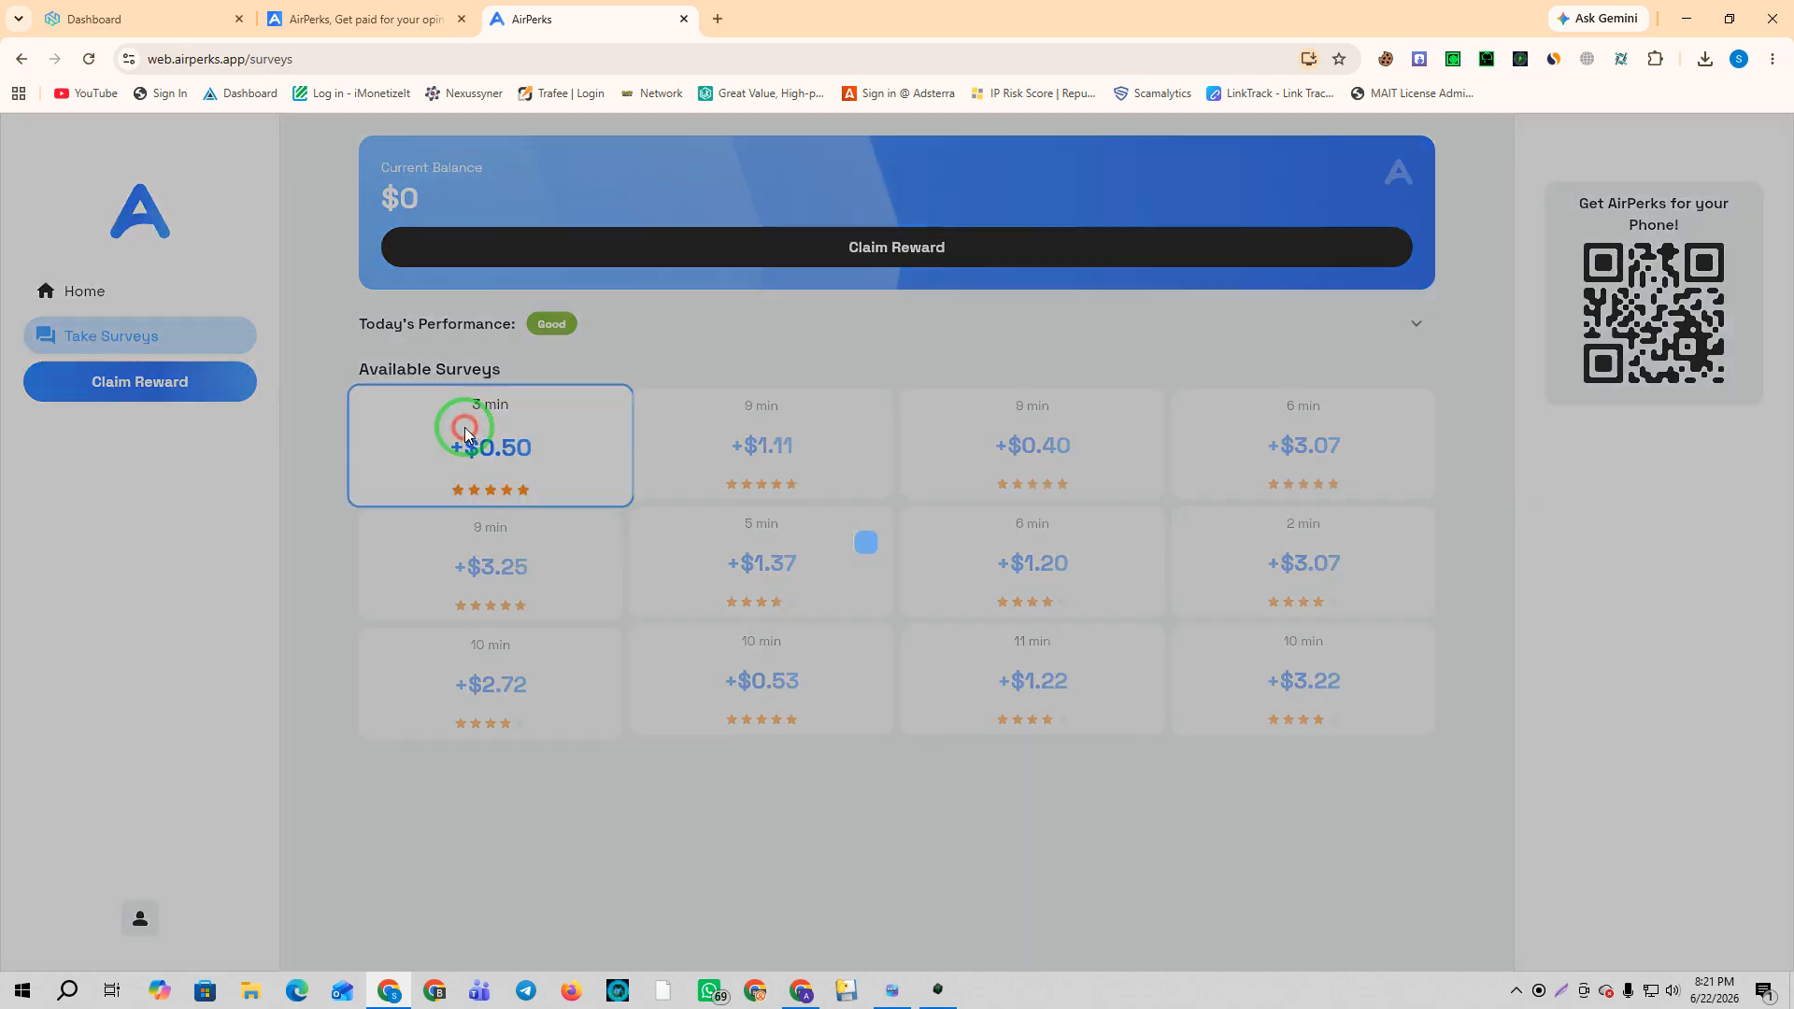
left_click(467, 419)
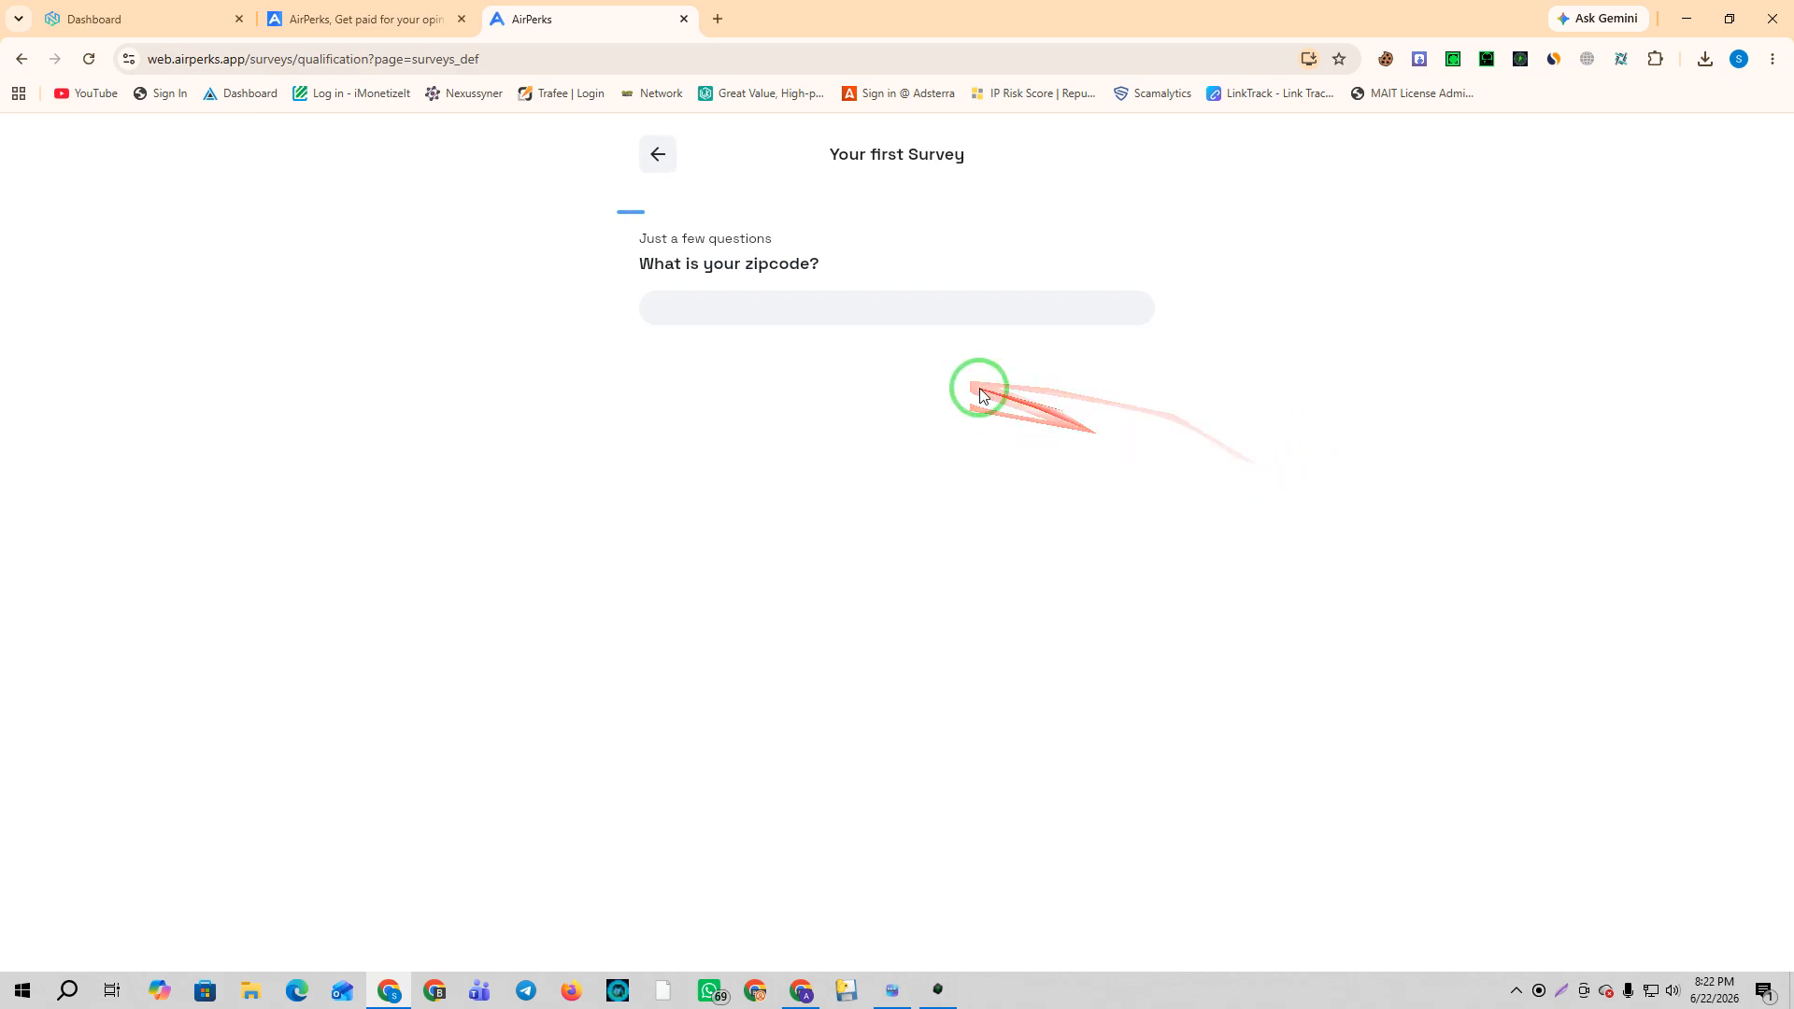
left_click(657, 158)
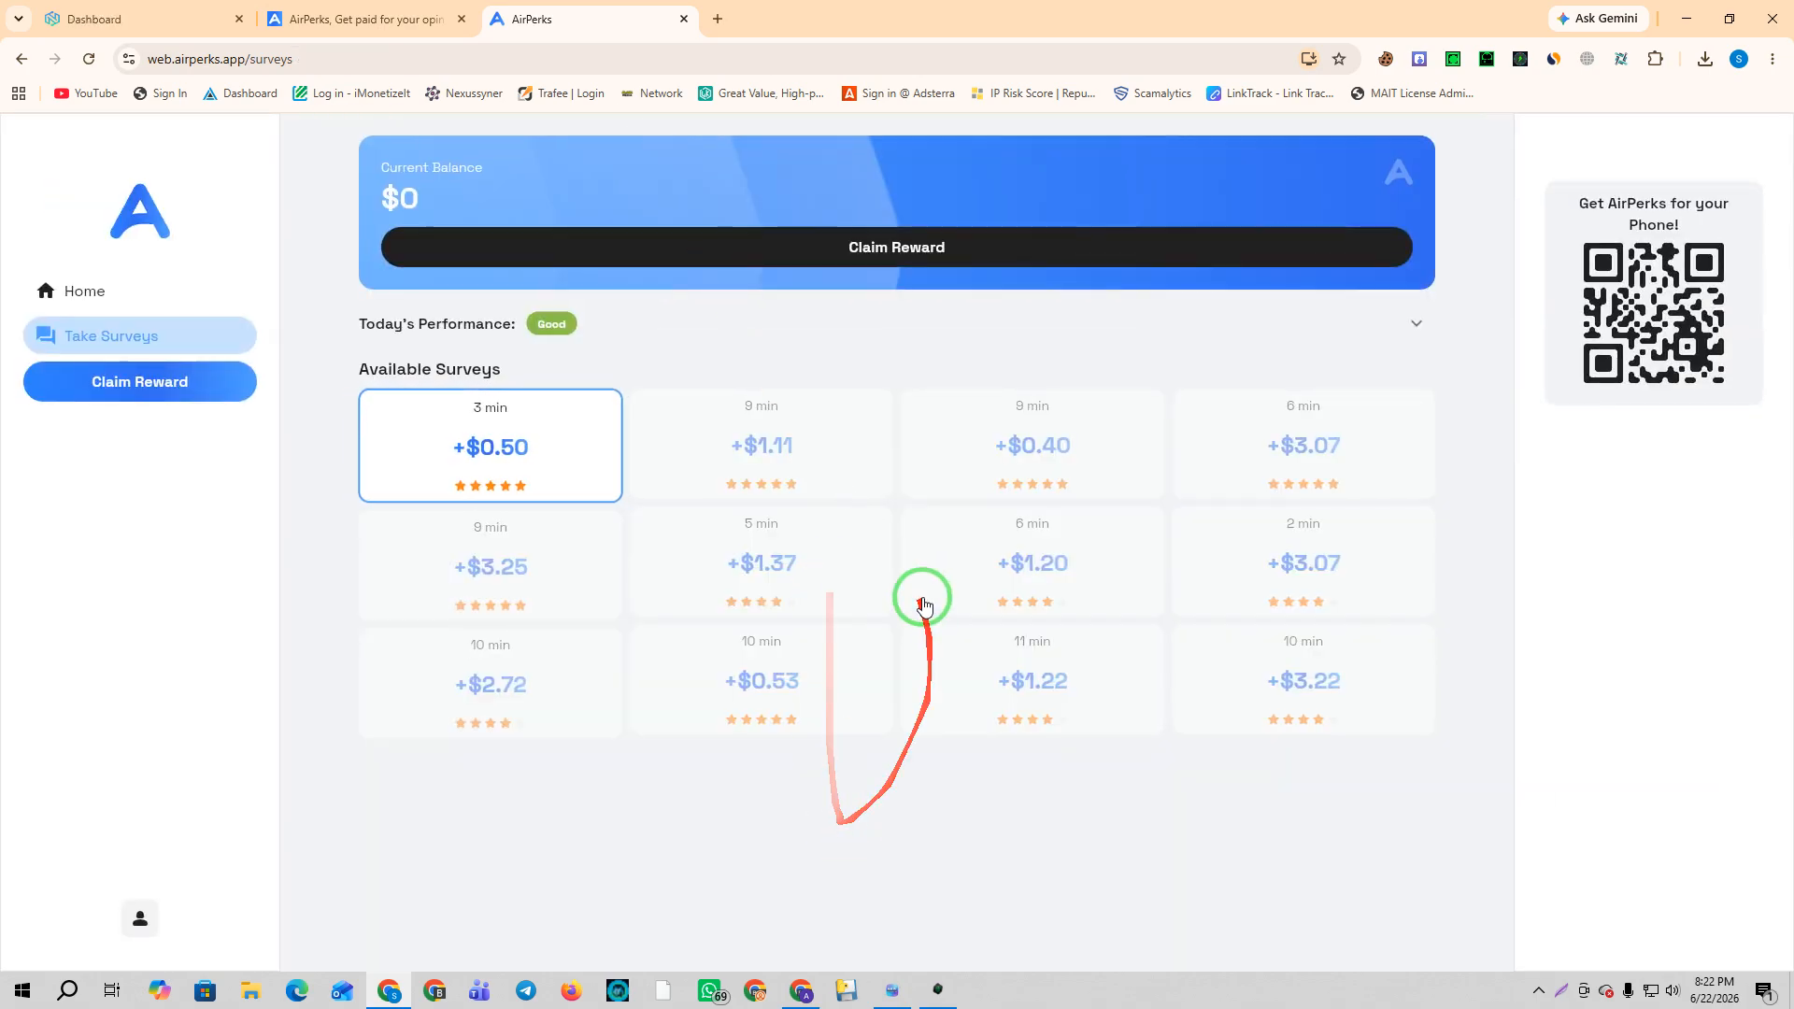